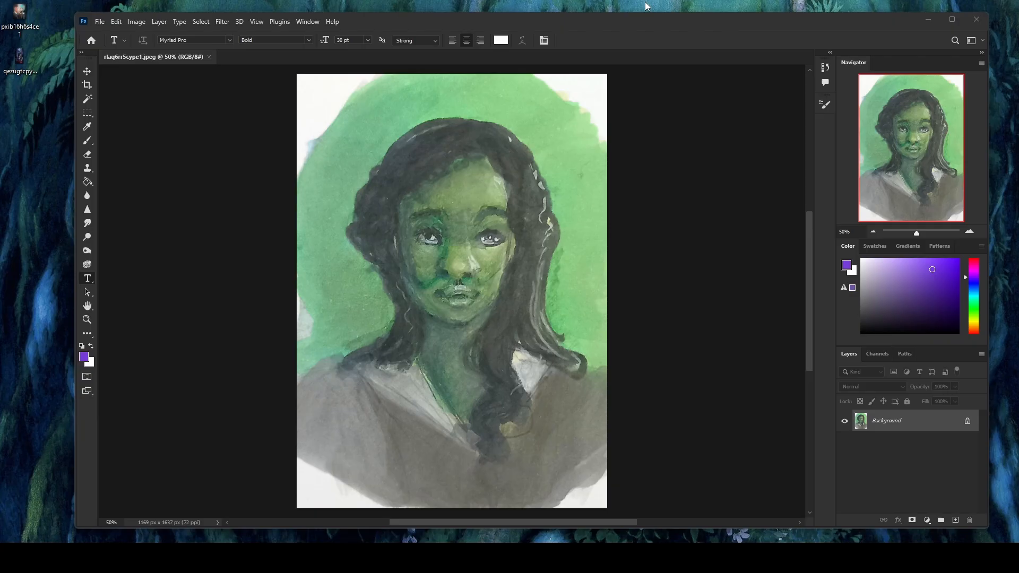
# Step: Resize the green portrait image to 3000 pixels wide with its proportions kept
pyautogui.doubleClick(571, 18)
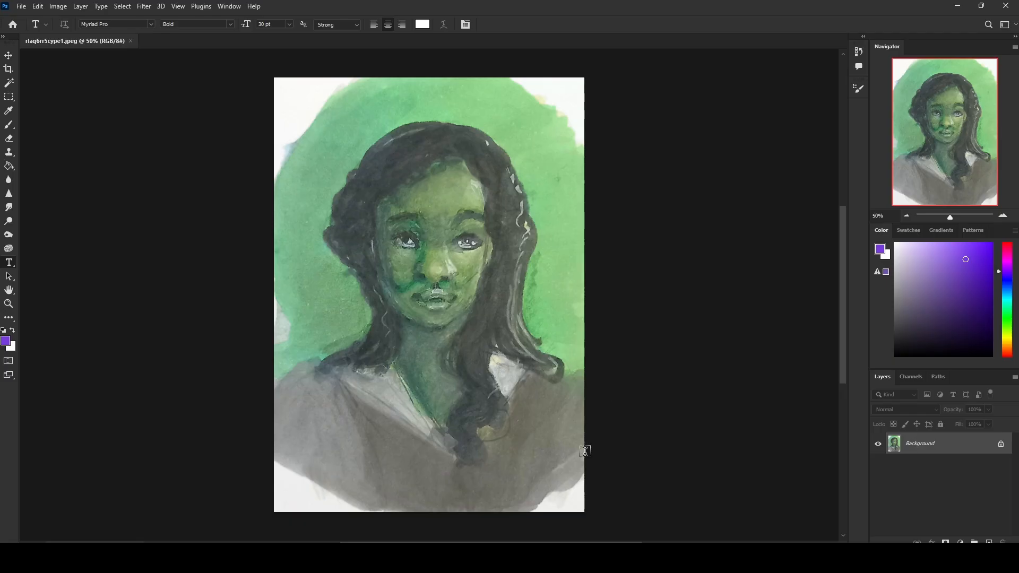
pyautogui.press('b')
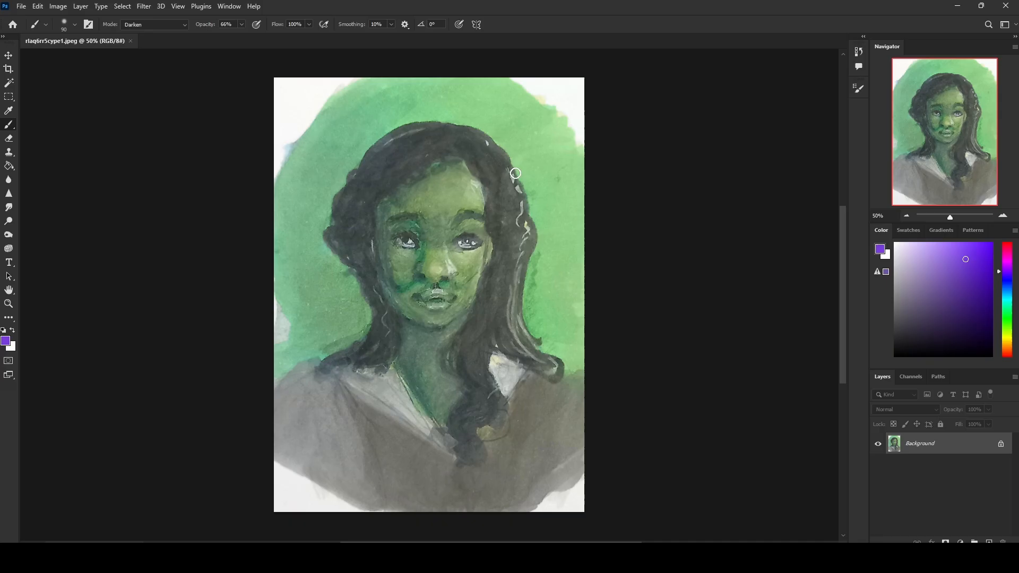
pyautogui.click(668, 174)
pyautogui.click(58, 5)
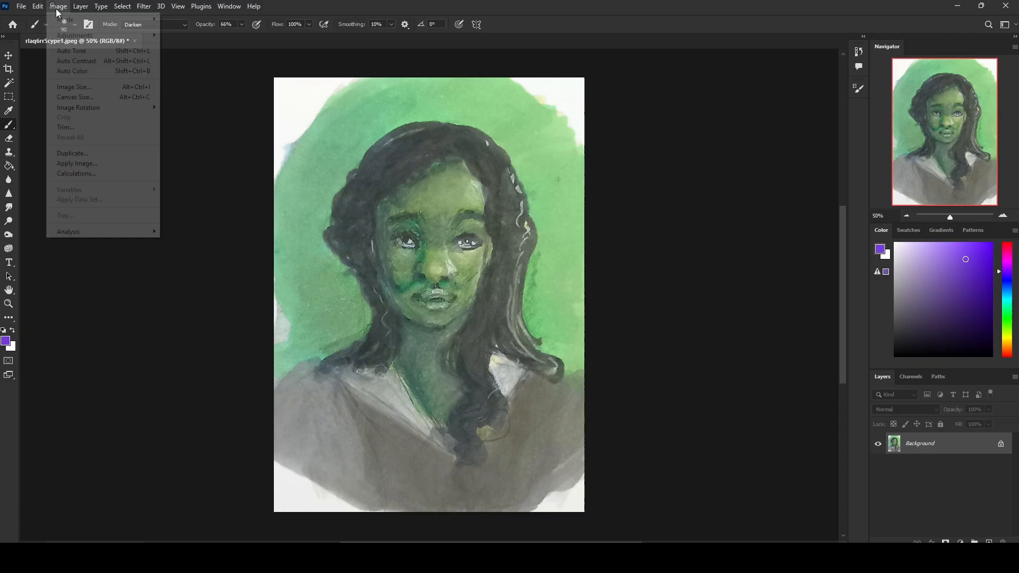
pyautogui.click(121, 89)
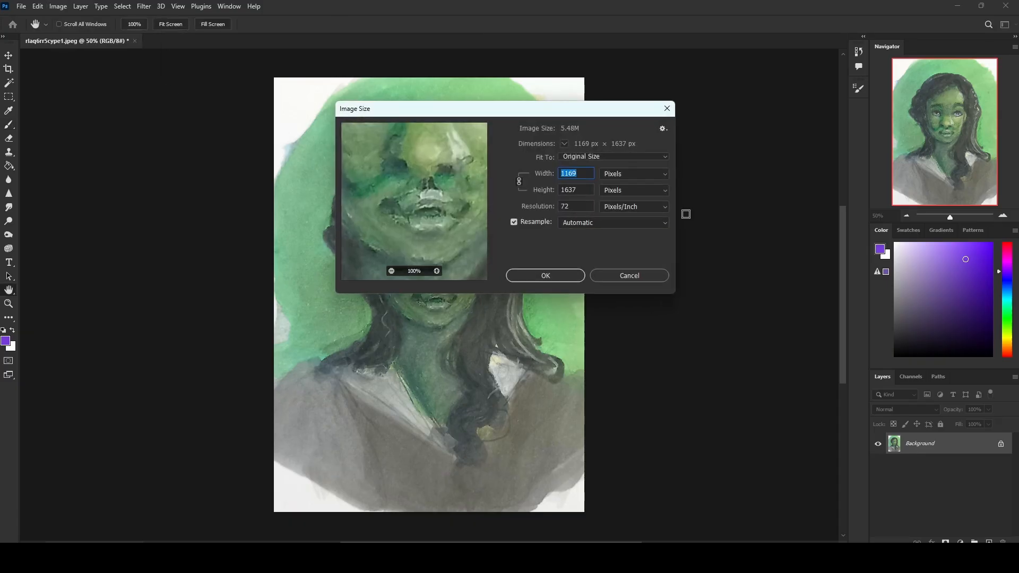
pyautogui.write('3000')
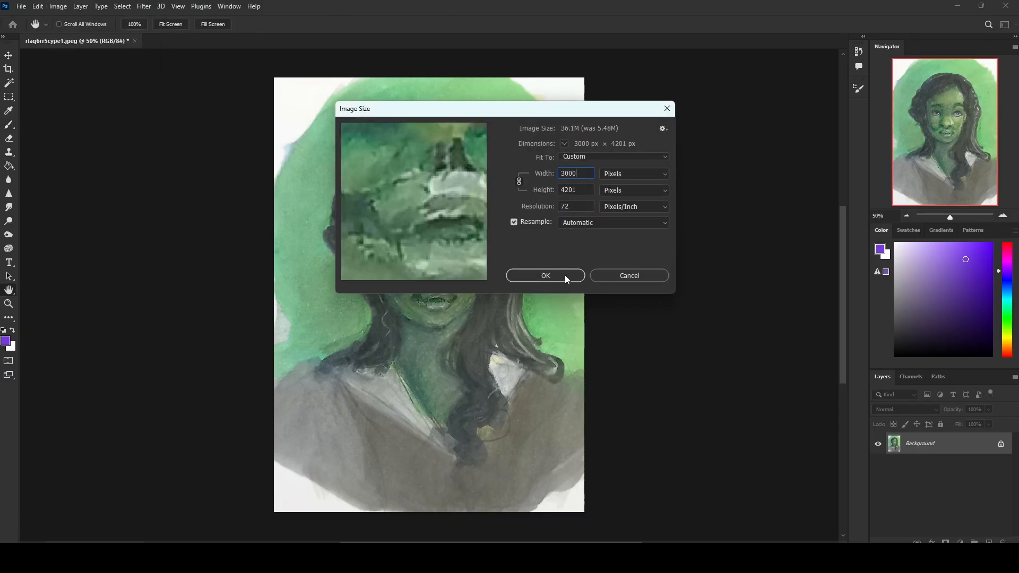
pyautogui.click(565, 275)
pyautogui.hotkey('ctrl', '0')
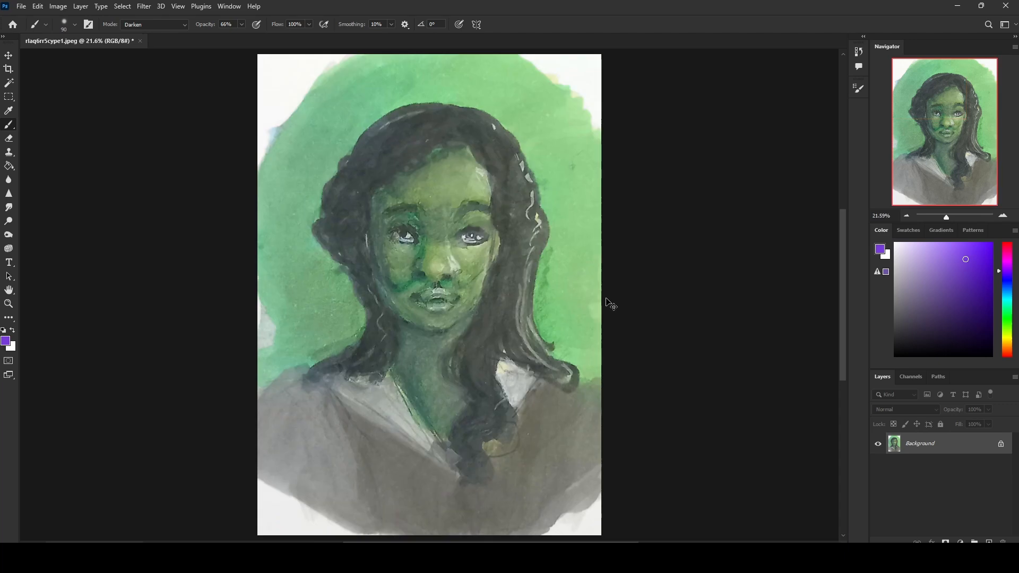
pyautogui.hotkey('ctrl', '+')
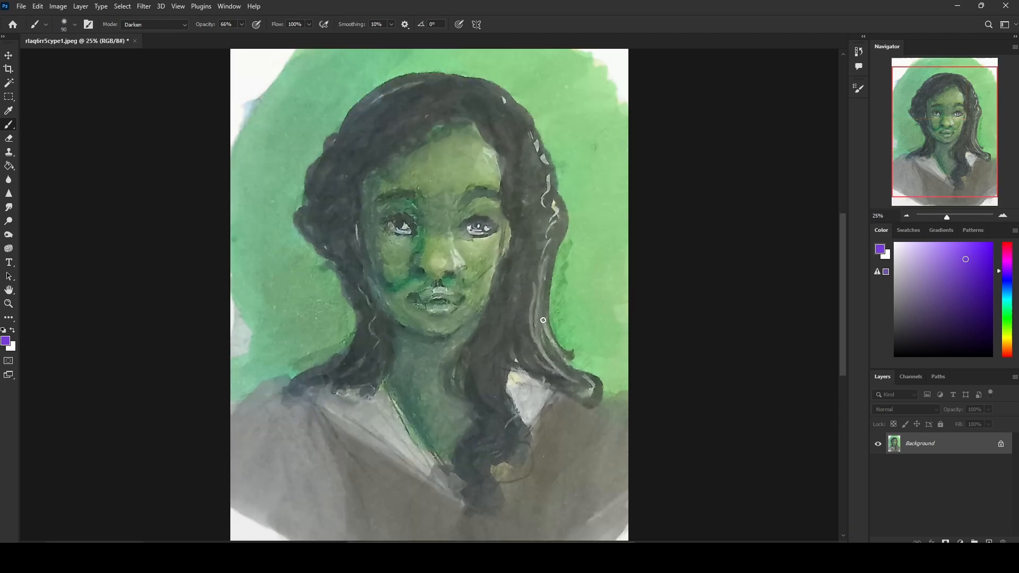
# Step: Choose the 80 px brush from the Istebrak's Dry-Oil Brushes set
pyautogui.rightClick(531, 210)
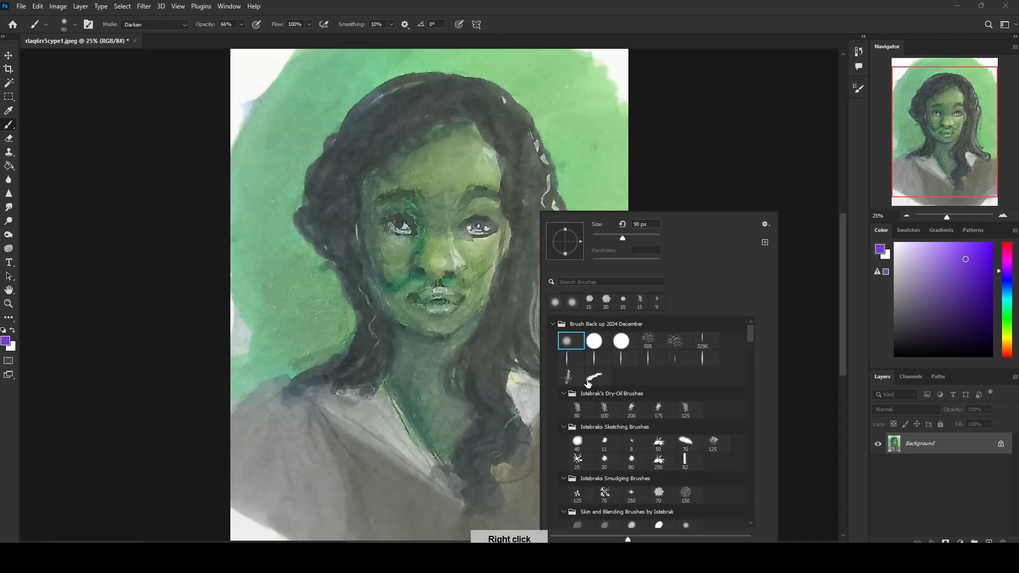
pyautogui.click(579, 407)
pyautogui.click(717, 155)
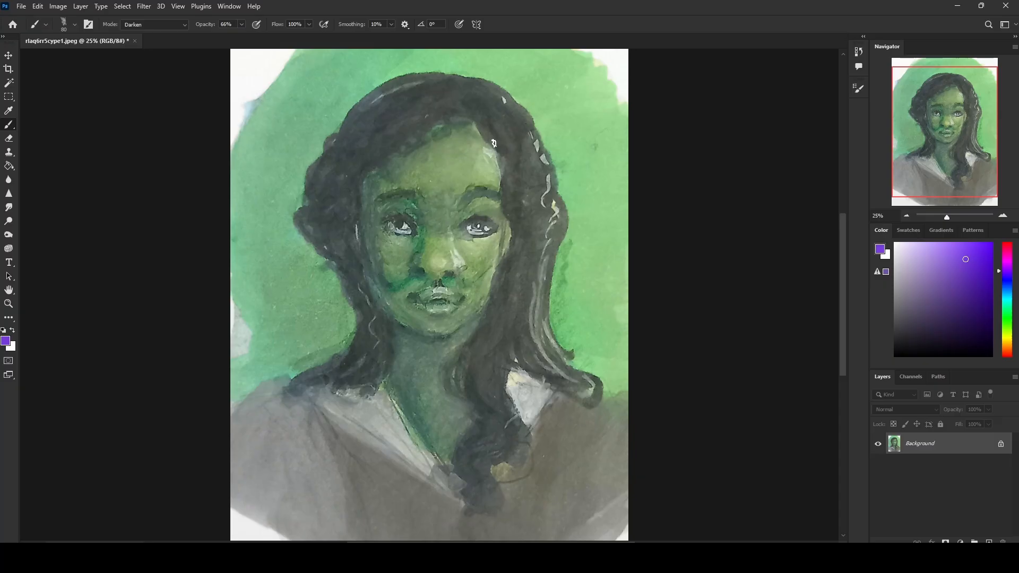
pyautogui.moveTo(494, 145)
pyautogui.mouseDown()
pyautogui.moveTo(539, 297)
pyautogui.moveTo(578, 329)
pyautogui.mouseUp()
pyautogui.hotkey('ctrl', 'z')
pyautogui.keyDown('alt'); pyautogui.click(522, 214); pyautogui.keyUp('alt')
pyautogui.moveTo(542, 141)
pyautogui.mouseDown()
pyautogui.moveTo(562, 271)
pyautogui.moveTo(600, 316)
pyautogui.mouseUp()
pyautogui.hotkey('ctrl', 'z')
# Step: Sample white from the painting's upper corner as the foreground colour and set the brush blending mode to Normal
pyautogui.keyDown('alt'); pyautogui.click(622, 67); pyautogui.keyUp('alt')
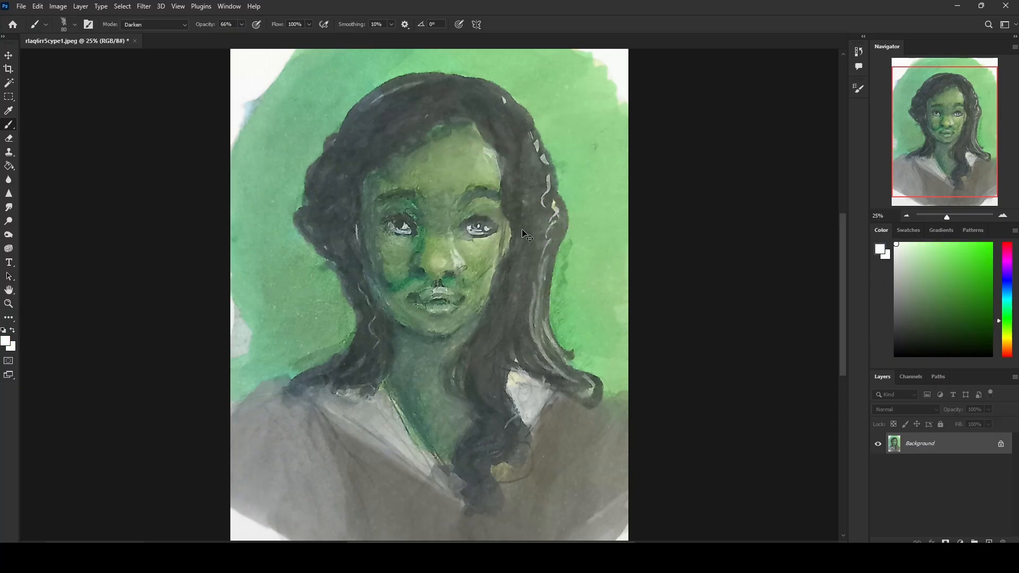
pyautogui.click(180, 25)
pyautogui.click(186, 39)
# Step: Open 213123.jpg and 6f1d7fqz36qe1.jpeg as separate documents, close the second one, and return to 213123.jpg
pyautogui.moveTo(491, 5); pyautogui.dragTo(539, 36)
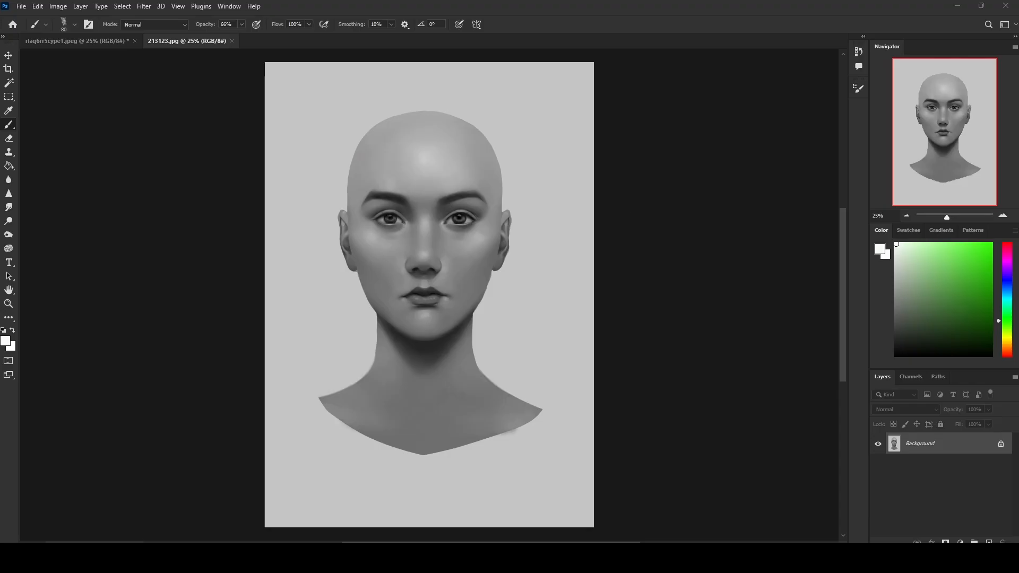
pyautogui.moveTo(444, 130); pyautogui.dragTo(412, 37)
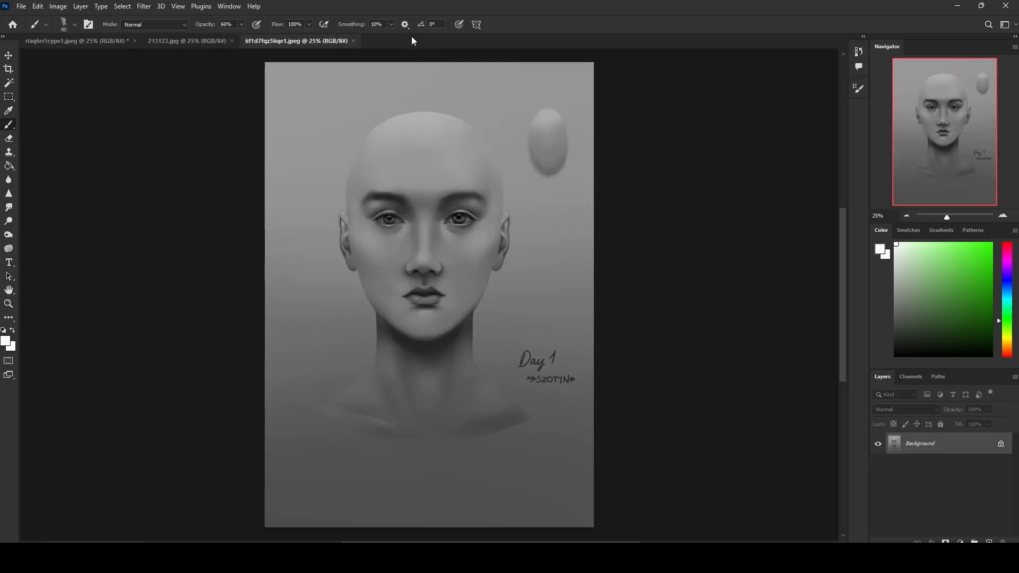
pyautogui.click(353, 41)
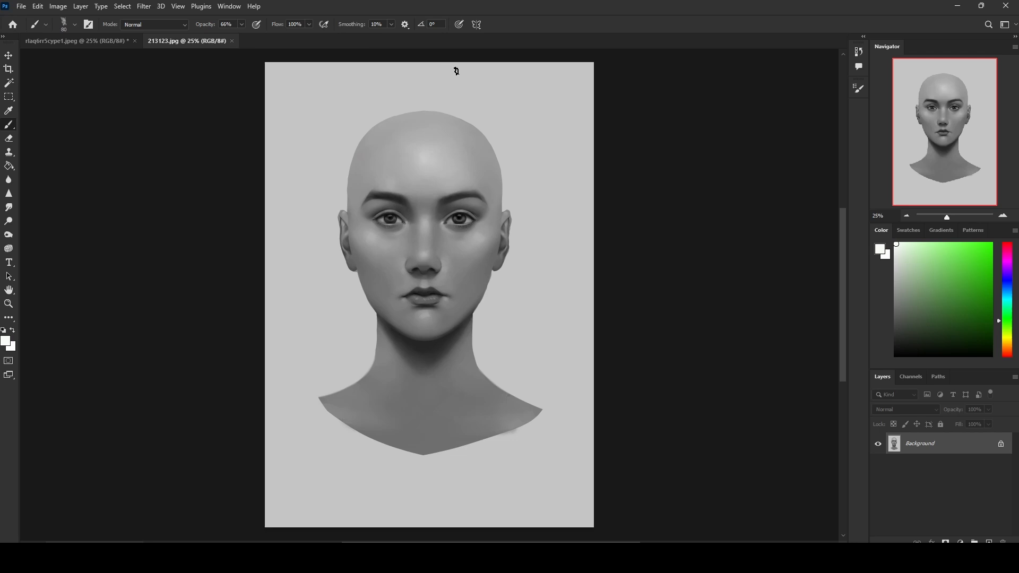
pyautogui.click(116, 41)
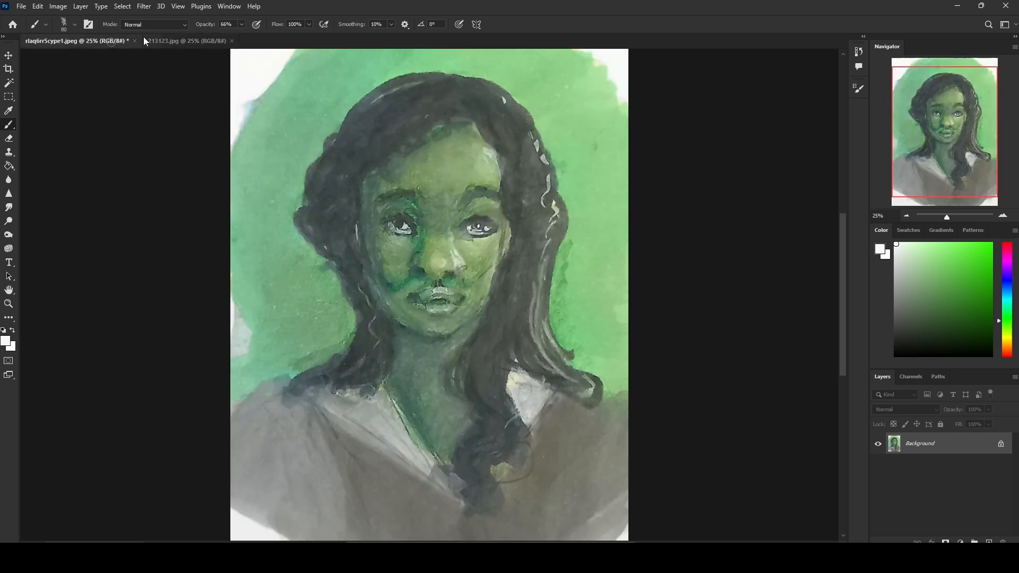
pyautogui.click(184, 41)
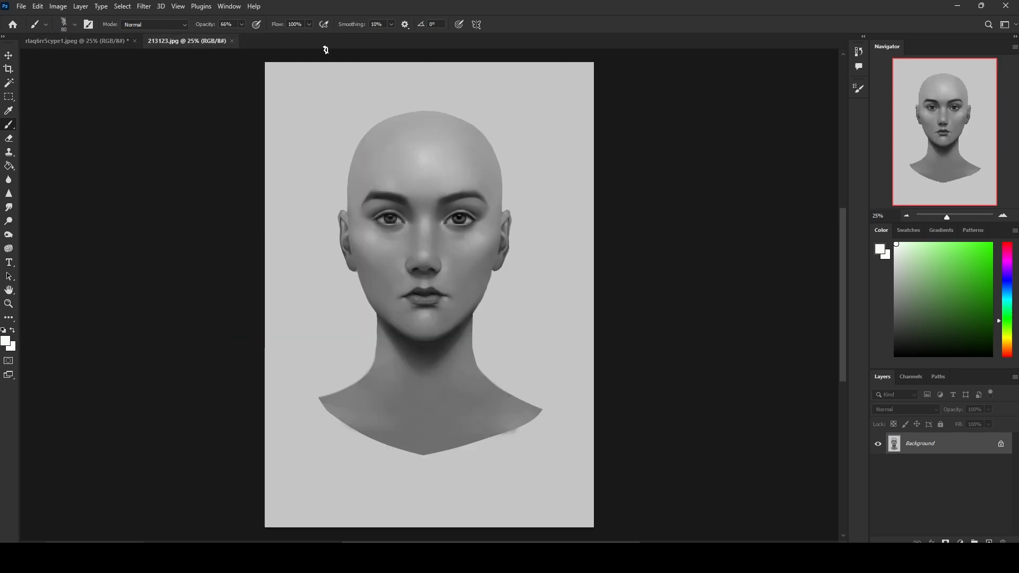
# Step: Duplicate the grayscale head's Background layer and soften the edges around the nose and eyes with the Smudge tool at 5% strength
pyautogui.click(10, 208)
pyautogui.press(']')
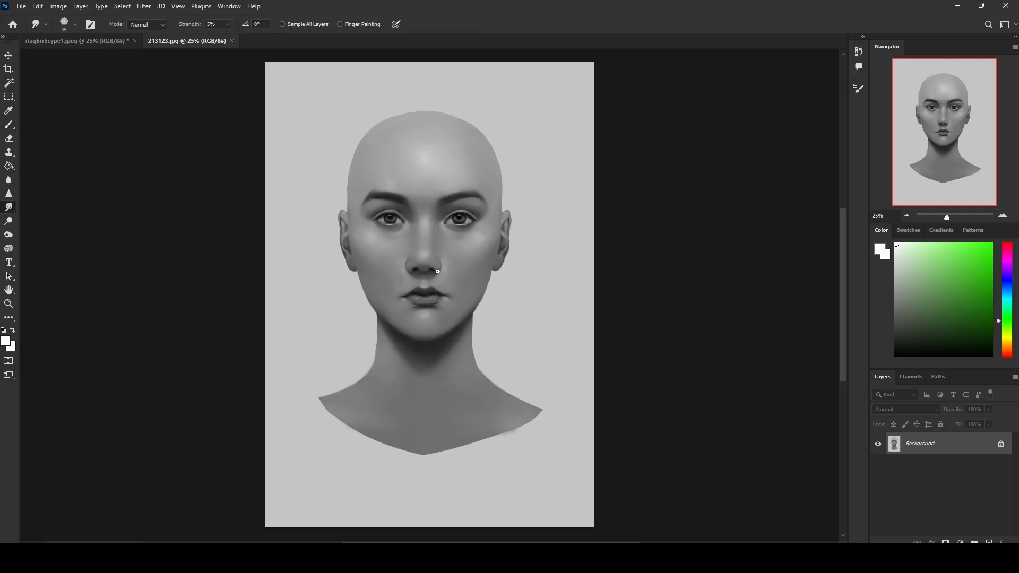
pyautogui.moveTo(435, 270); pyautogui.dragTo(431, 267)
pyautogui.hotkey('ctrl', 'j')
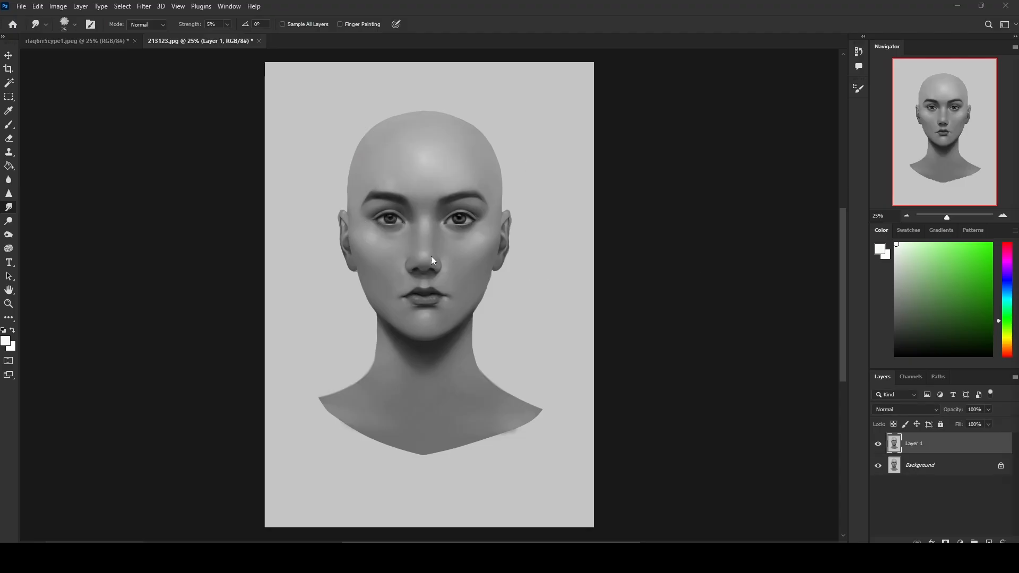
pyautogui.click(436, 270)
pyautogui.press(']')
pyautogui.press('[')
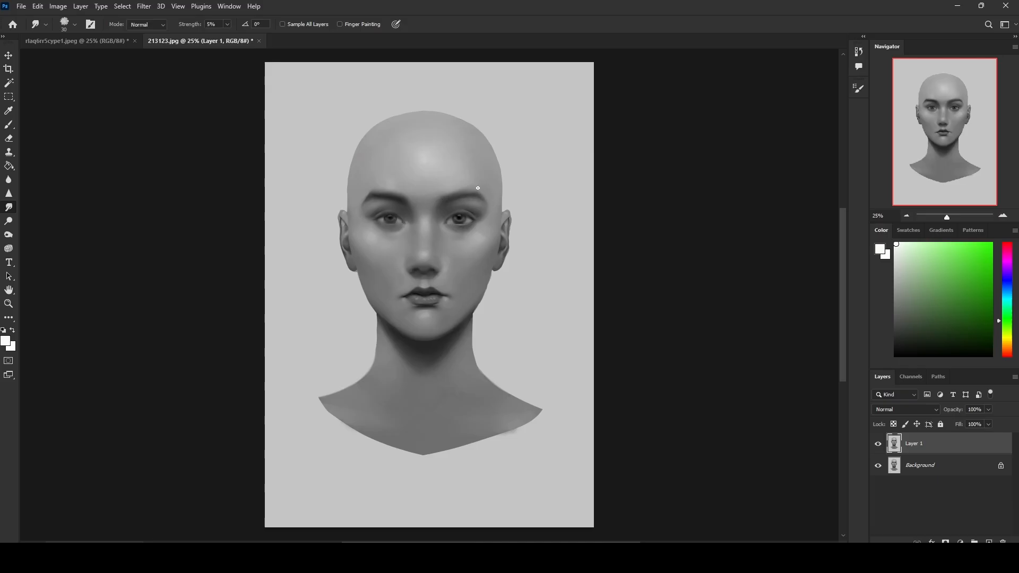
# Step: Smudge the edges of the eyebrows, eyes and lips on Layer 1, varying the brush size
pyautogui.press(']')
pyautogui.press(']')
pyautogui.press(']')
pyautogui.press(']')
pyautogui.moveTo(384, 194); pyautogui.dragTo(367, 187)
pyautogui.press('[')
pyautogui.press('[')
pyautogui.press('[')
pyautogui.press('[')
pyautogui.press('[')
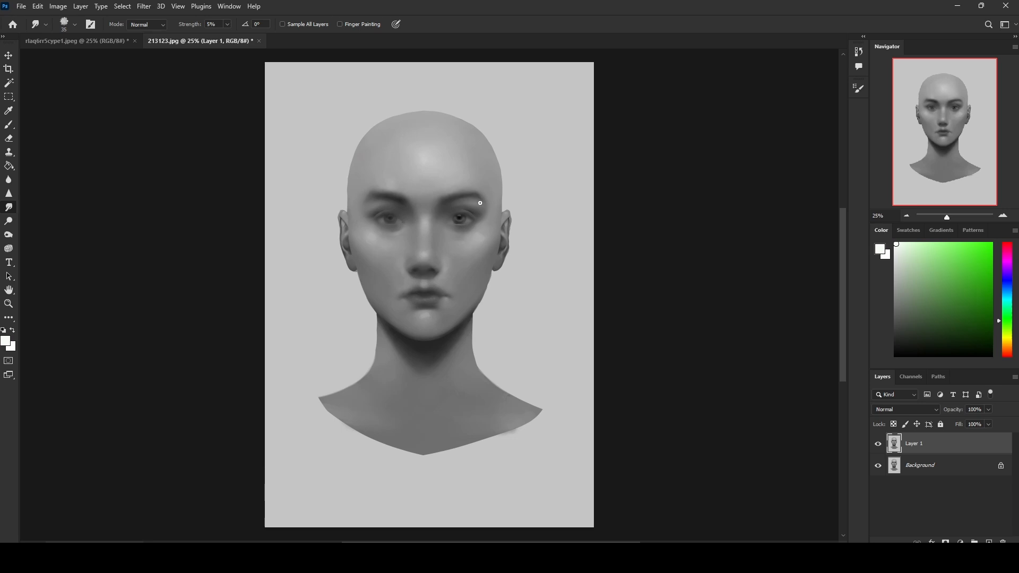
# Step: Compare the smudged Layer 1 with the sharp original by repeatedly hiding and showing the layer
pyautogui.click(878, 444)
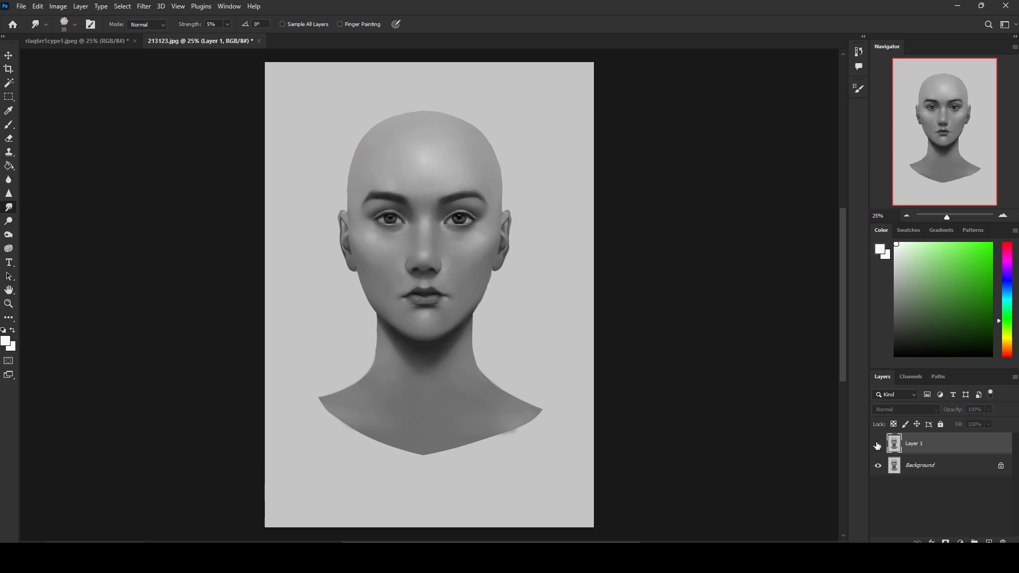
pyautogui.click(878, 445)
pyautogui.click(879, 449)
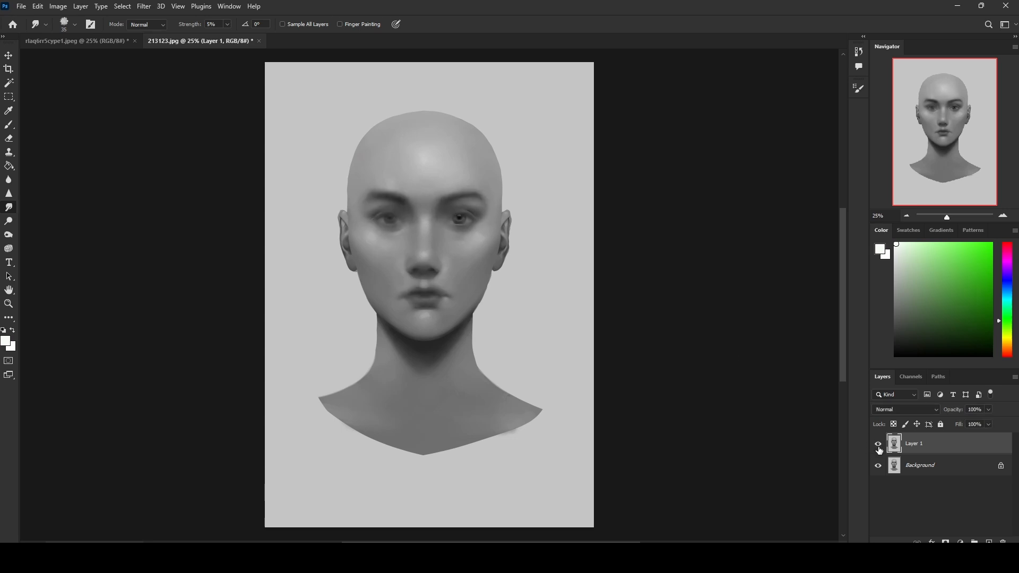
pyautogui.hotkey('ctrl', '+')
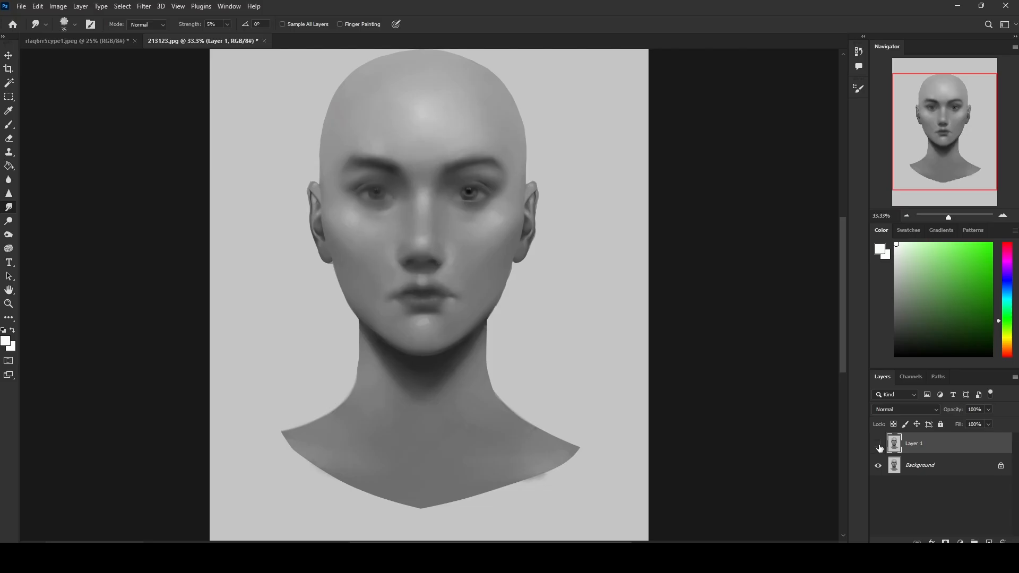
pyautogui.click(879, 449)
pyautogui.click(879, 449)
pyautogui.click(879, 449)
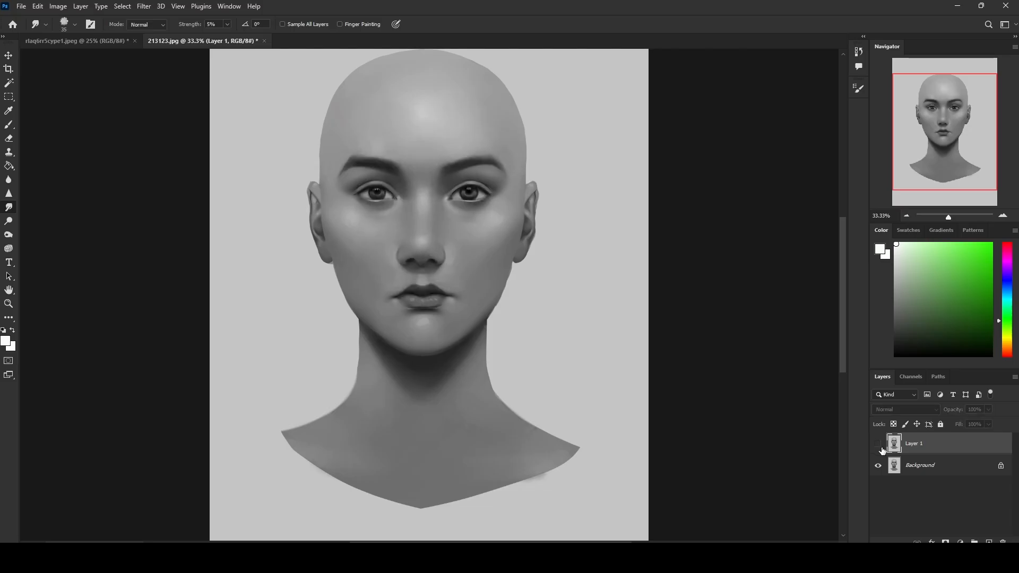
pyautogui.click(878, 445)
pyautogui.click(878, 444)
pyautogui.click(879, 444)
pyautogui.click(879, 443)
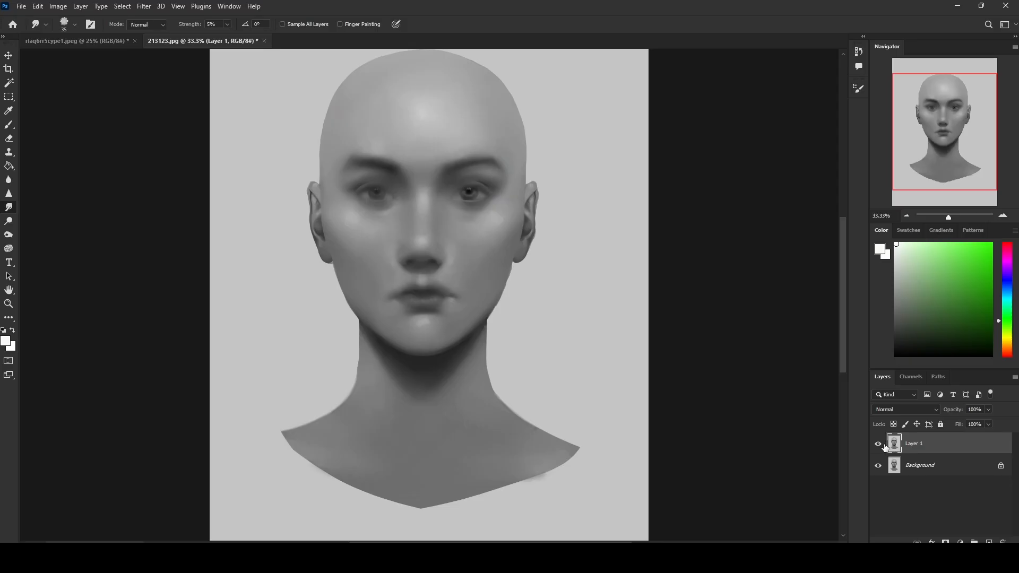
pyautogui.click(879, 445)
pyautogui.click(879, 445)
pyautogui.click(879, 446)
pyautogui.click(880, 446)
pyautogui.click(879, 445)
pyautogui.click(879, 445)
pyautogui.click(878, 444)
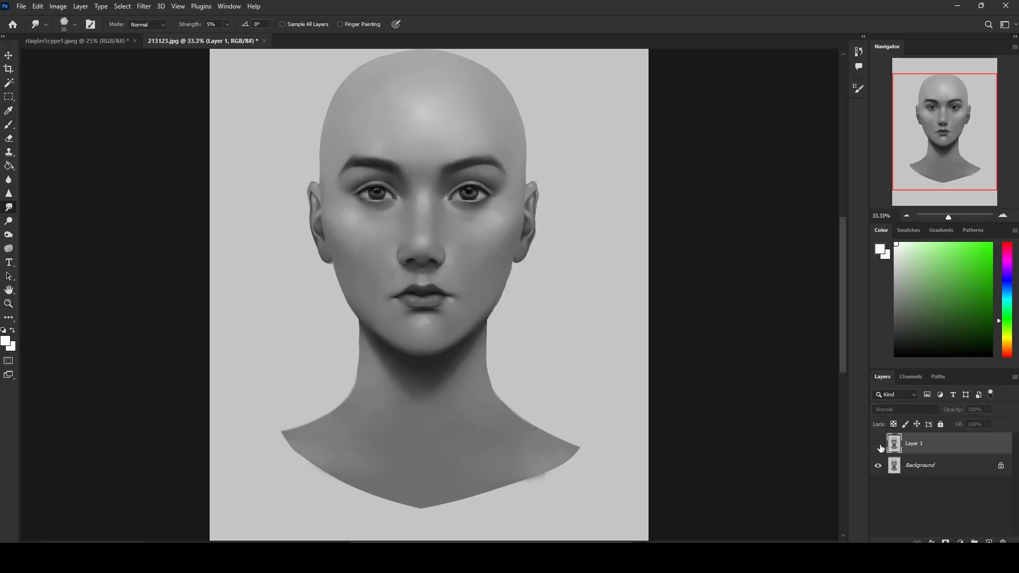
pyautogui.click(880, 445)
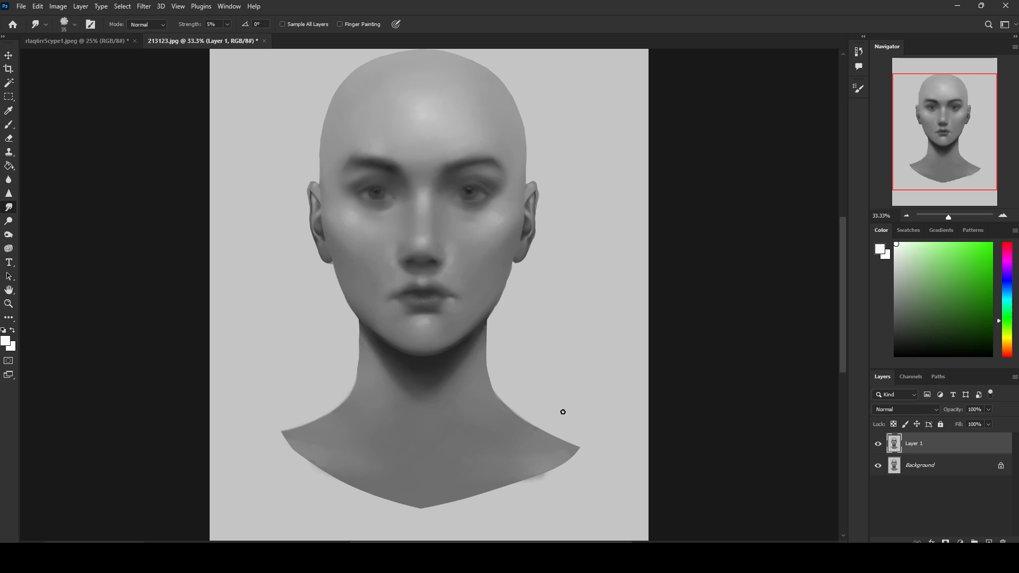
# Step: Set up a black 30 px brush from Istebraks Sketching Brushes at 100% opacity
pyautogui.press('b')
pyautogui.press('d')
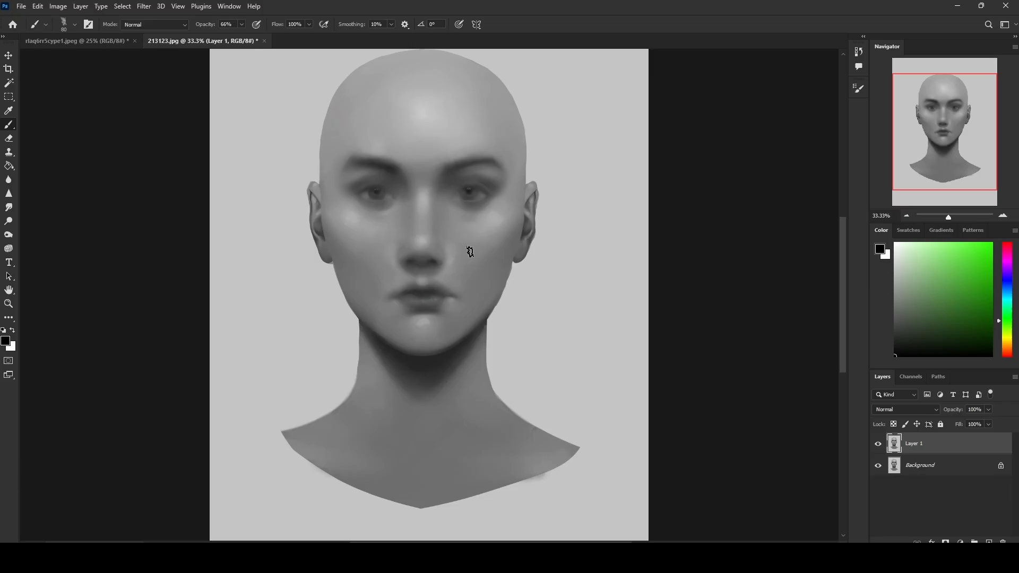
pyautogui.rightClick(459, 215)
pyautogui.click(521, 460)
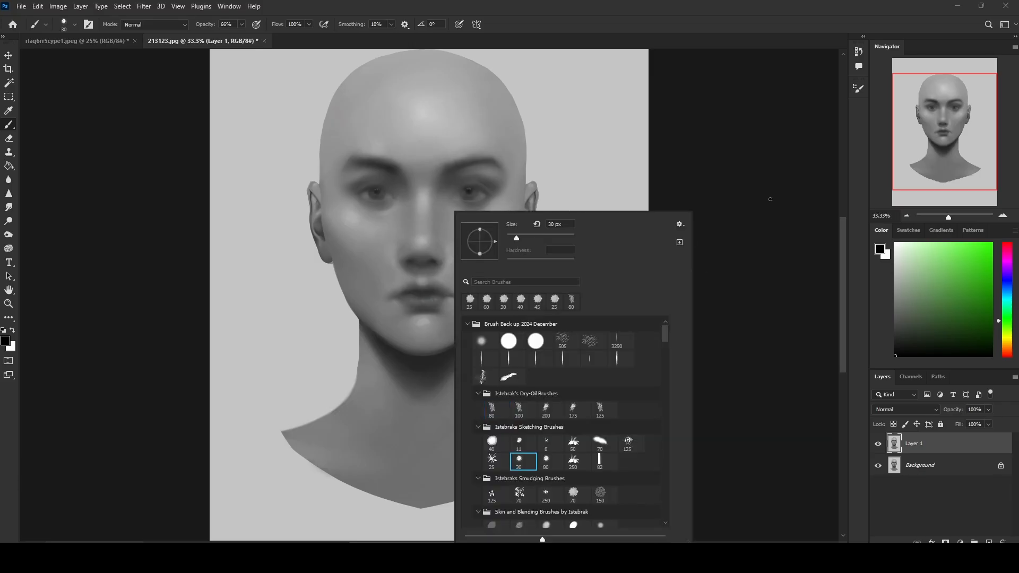
pyautogui.press('Return')
pyautogui.click(242, 25)
pyautogui.moveTo(241, 37); pyautogui.dragTo(286, 40)
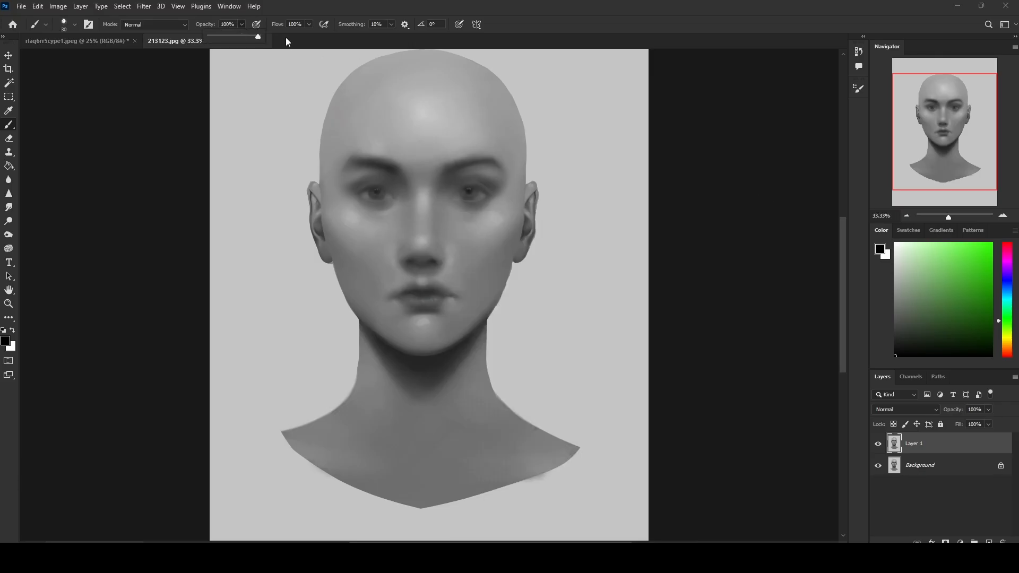
# Step: Draw hard dark outlines around the nostrils, one eye, its eyebrow and the lips on Layer 1, and hide the layer
pyautogui.click(390, 245)
pyautogui.moveTo(399, 247)
pyautogui.mouseDown()
pyautogui.moveTo(402, 259)
pyautogui.moveTo(441, 259)
pyautogui.mouseUp()
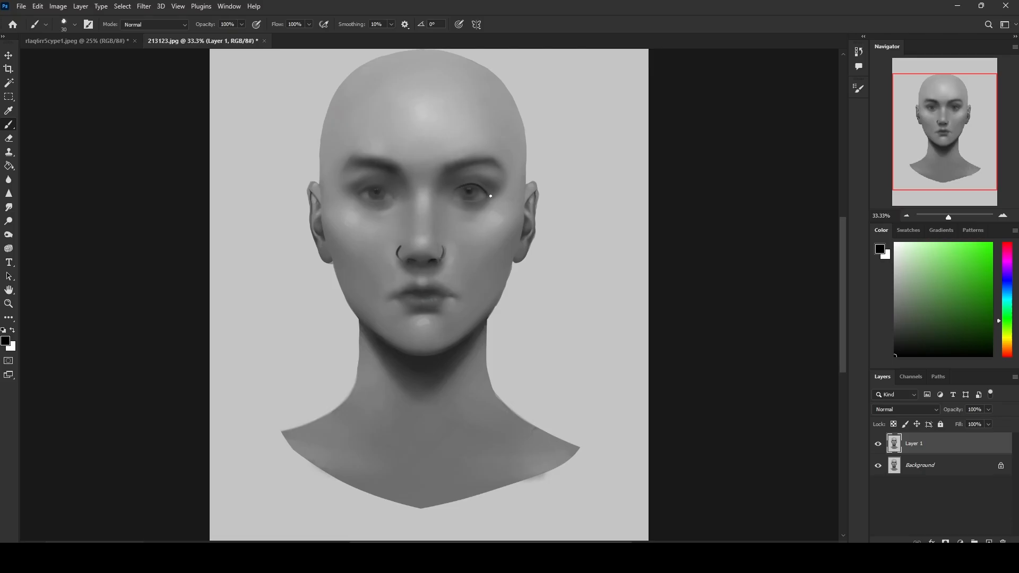
pyautogui.moveTo(489, 196)
pyautogui.mouseDown()
pyautogui.moveTo(460, 190)
pyautogui.moveTo(476, 190)
pyautogui.moveTo(468, 187)
pyautogui.moveTo(448, 196)
pyautogui.moveTo(471, 202)
pyautogui.mouseUp()
pyautogui.moveTo(441, 164)
pyautogui.mouseDown()
pyautogui.moveTo(499, 162)
pyautogui.moveTo(509, 180)
pyautogui.moveTo(482, 162)
pyautogui.mouseUp()
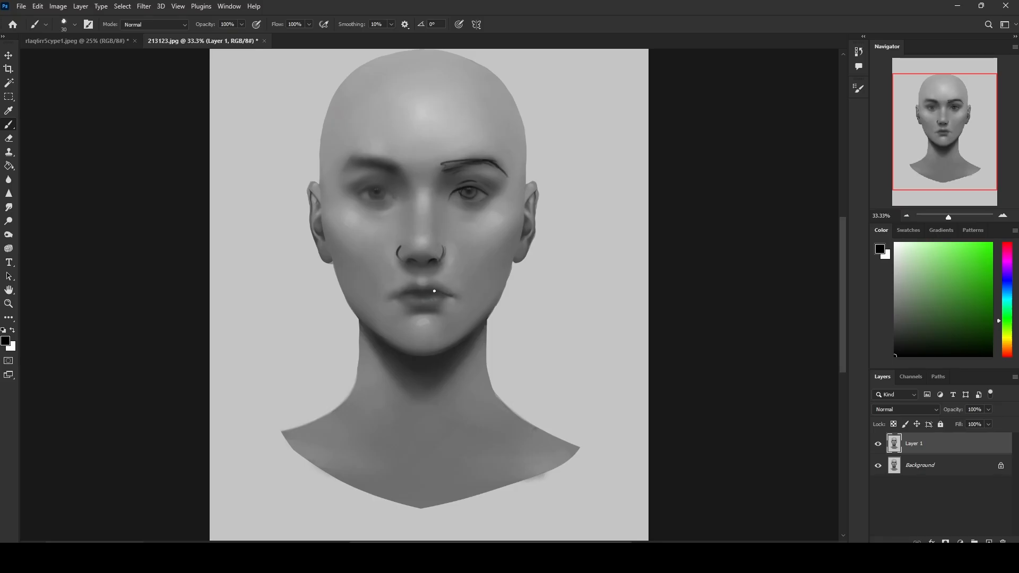
pyautogui.moveTo(387, 296)
pyautogui.mouseDown()
pyautogui.moveTo(429, 294)
pyautogui.moveTo(435, 305)
pyautogui.moveTo(405, 303)
pyautogui.moveTo(447, 288)
pyautogui.moveTo(414, 283)
pyautogui.mouseUp()
pyautogui.click(878, 443)
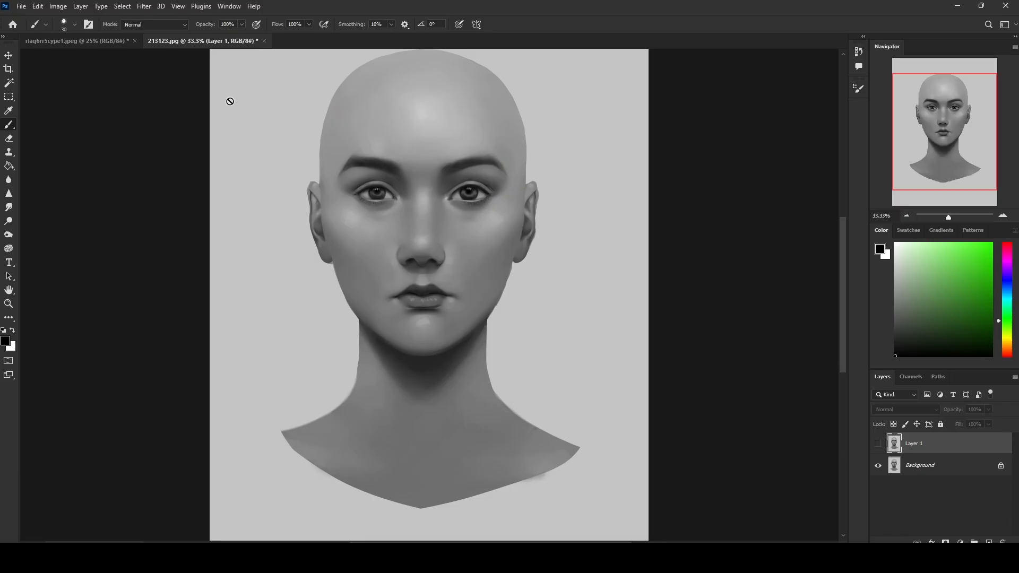
# Step: Switch back to the green portrait document and choose the 80 px brush from Istebrak's Dry-Oil Brushes
pyautogui.click(118, 45)
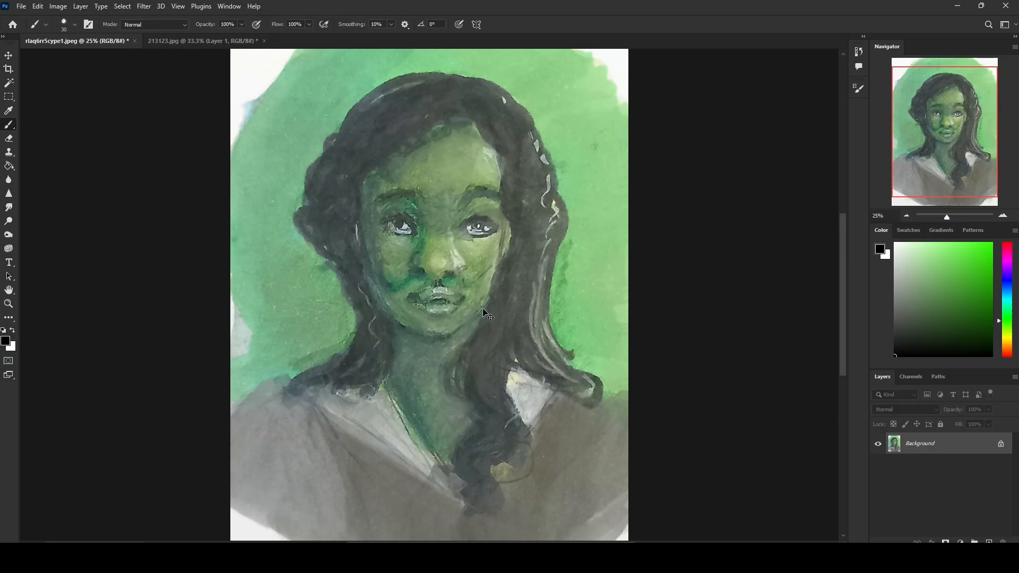
pyautogui.hotkey('ctrl', '+')
pyautogui.rightClick(545, 219)
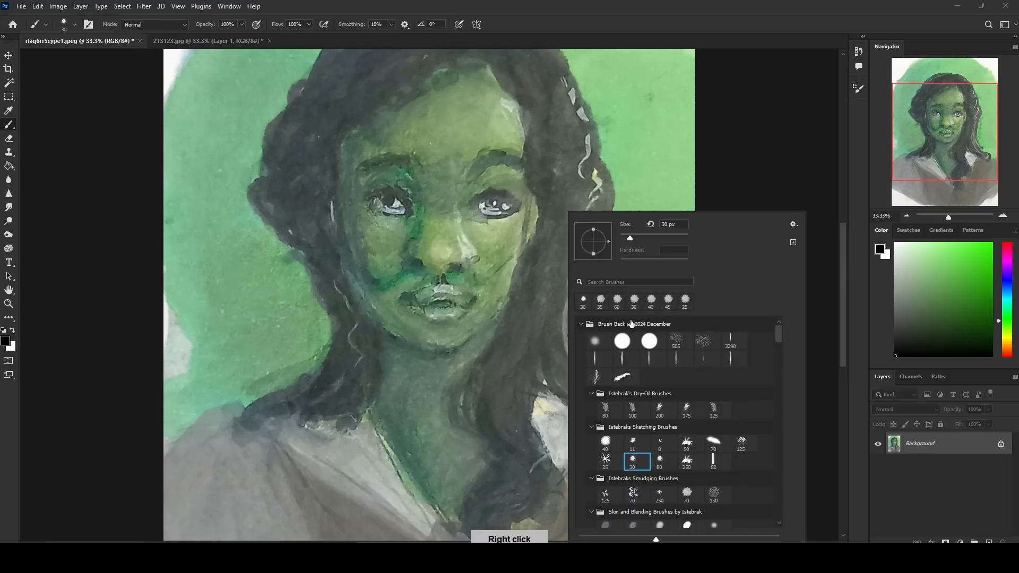
pyautogui.click(610, 411)
pyautogui.click(767, 133)
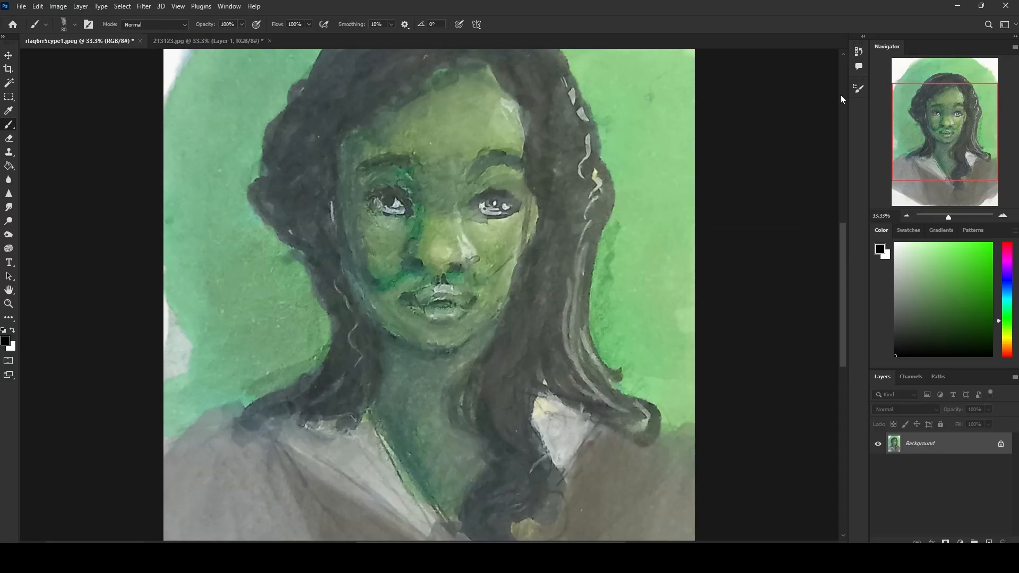
# Step: Paint flat light green patches under both eyes with skin tones sampled from the cheeks
pyautogui.press('[')
pyautogui.press('[')
pyautogui.press('[')
pyautogui.keyDown('alt'); pyautogui.click(489, 226); pyautogui.keyUp('alt')
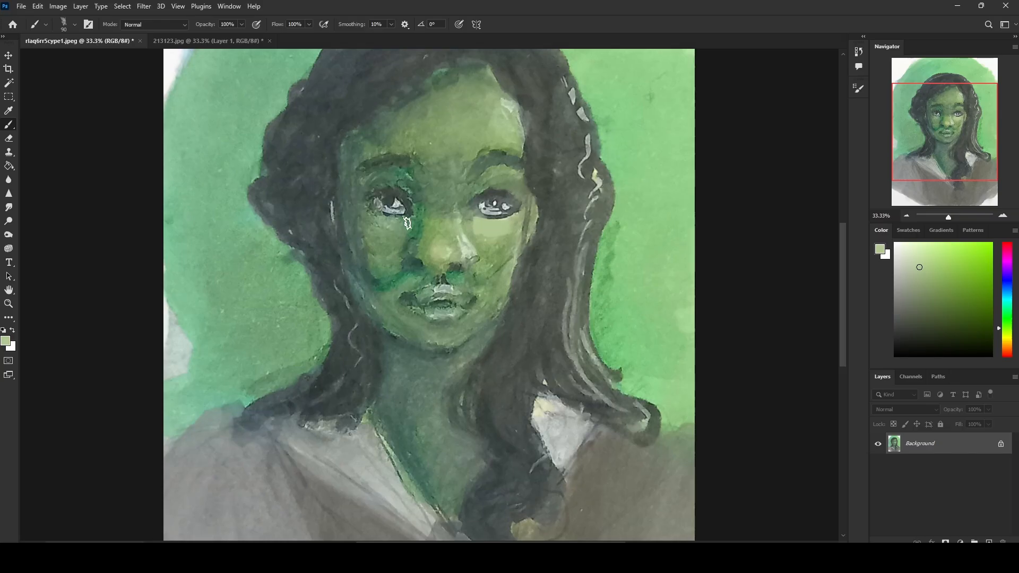
pyautogui.keyDown('alt'); pyautogui.click(382, 223); pyautogui.keyUp('alt')
pyautogui.moveTo(407, 225)
pyautogui.mouseDown()
pyautogui.moveTo(365, 221)
pyautogui.moveTo(361, 212)
pyautogui.moveTo(398, 233)
pyautogui.mouseUp()
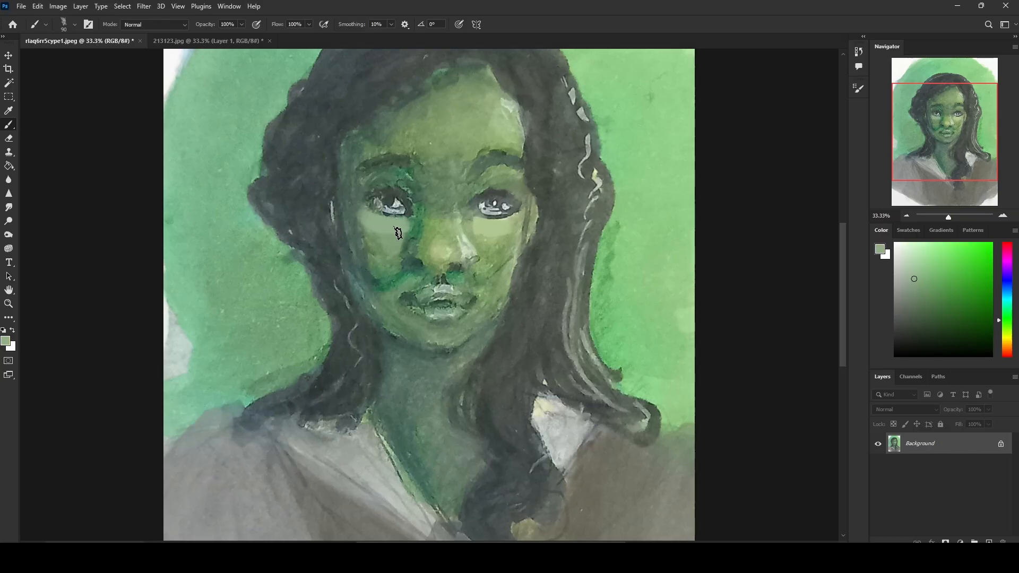
pyautogui.keyDown('alt'); pyautogui.click(481, 225); pyautogui.keyUp('alt')
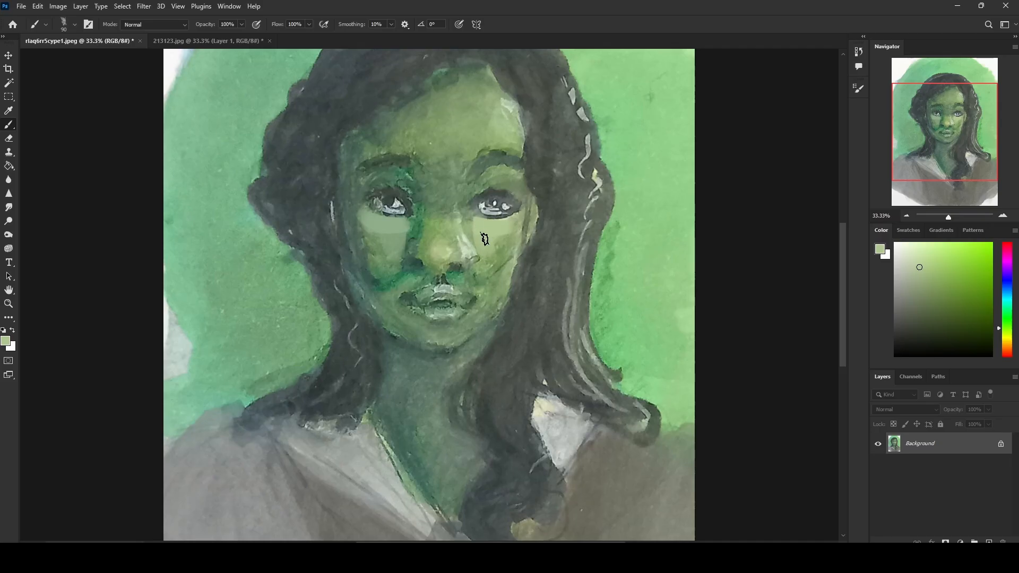
# Step: Paint both nostrils in a sampled dark green with a 40 px brush to define the underside of the nose
pyautogui.keyDown('alt'); pyautogui.click(422, 259); pyautogui.keyUp('alt')
pyautogui.press('[')
pyautogui.press('[')
pyautogui.press('[')
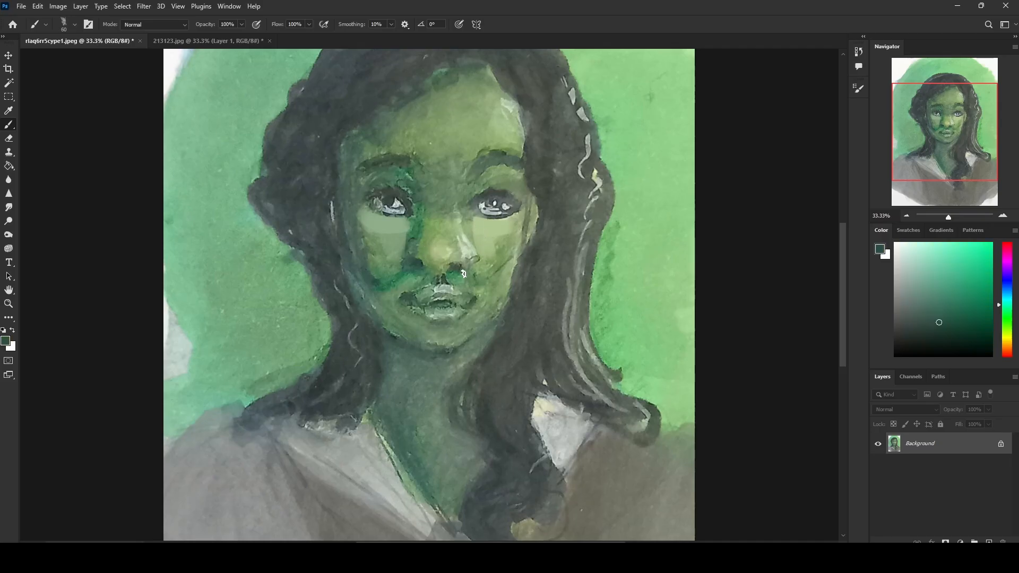
pyautogui.press('[')
pyautogui.press('[')
pyautogui.moveTo(458, 266); pyautogui.dragTo(429, 266)
pyautogui.keyDown('alt'); pyautogui.click(419, 254); pyautogui.keyUp('alt')
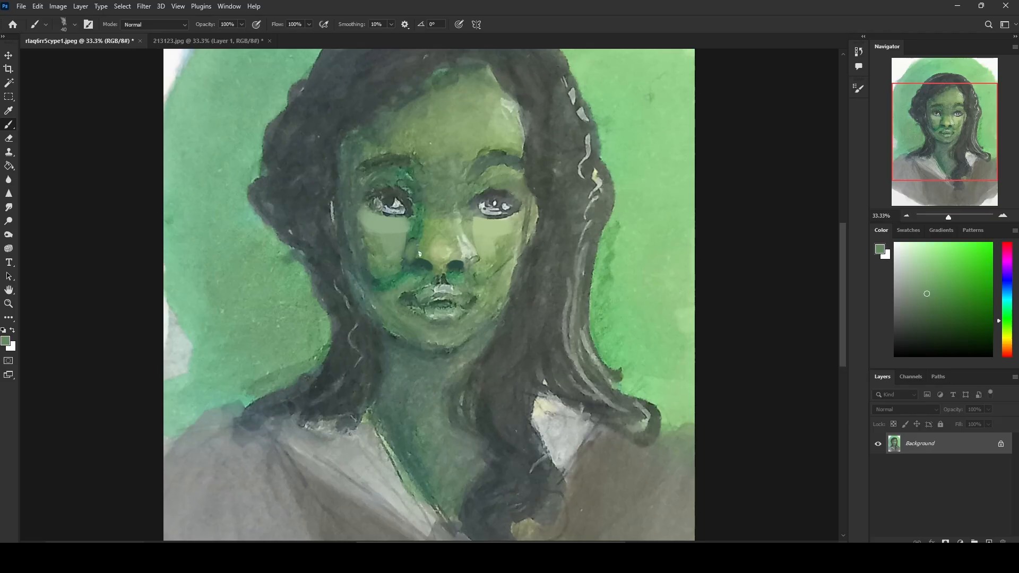
pyautogui.keyDown('alt'); pyautogui.click(469, 255); pyautogui.keyUp('alt')
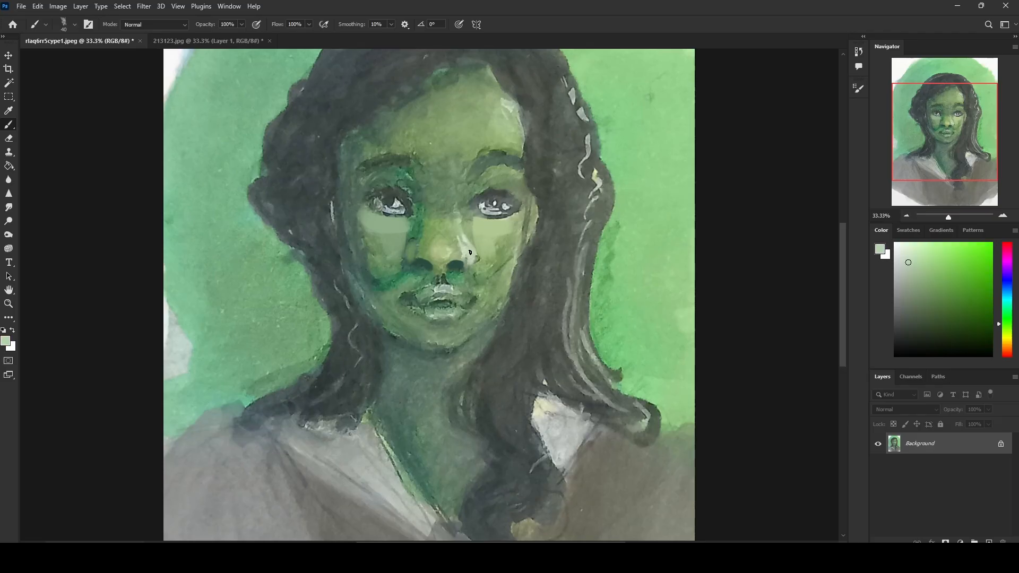
# Step: Model both sides of the nose and the area around the nostrils with sampled mid-greens
pyautogui.keyDown('alt'); pyautogui.click(470, 235); pyautogui.keyUp('alt')
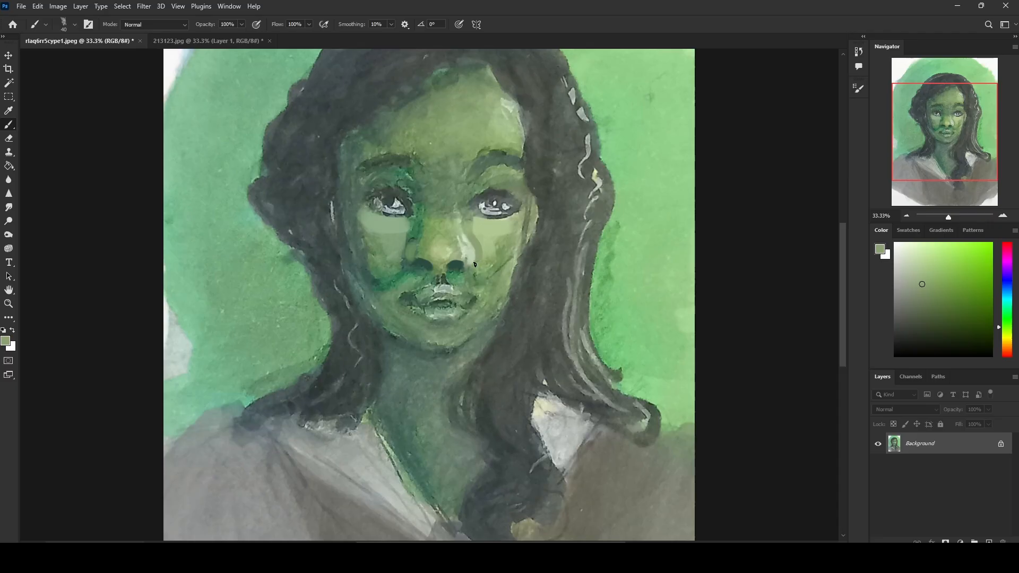
pyautogui.keyDown('alt'); pyautogui.click(416, 246); pyautogui.keyUp('alt')
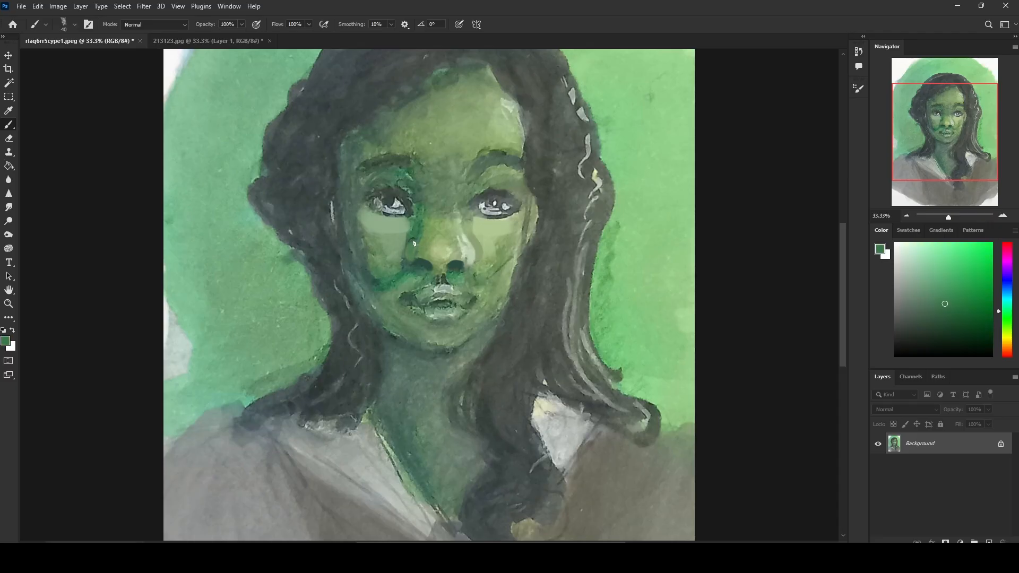
pyautogui.keyDown('alt'); pyautogui.click(410, 254); pyautogui.keyUp('alt')
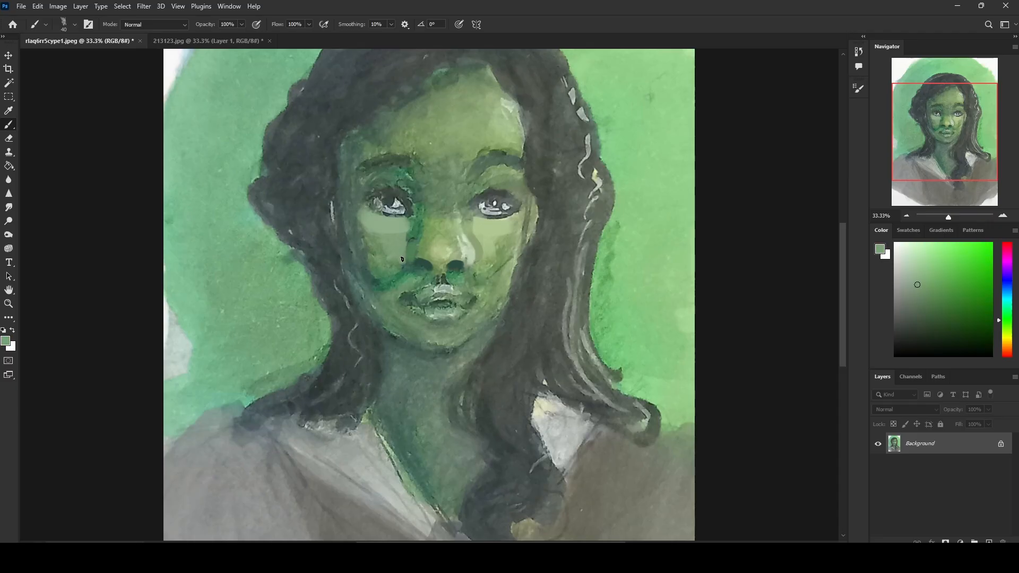
pyautogui.keyDown('alt'); pyautogui.click(481, 252); pyautogui.keyUp('alt')
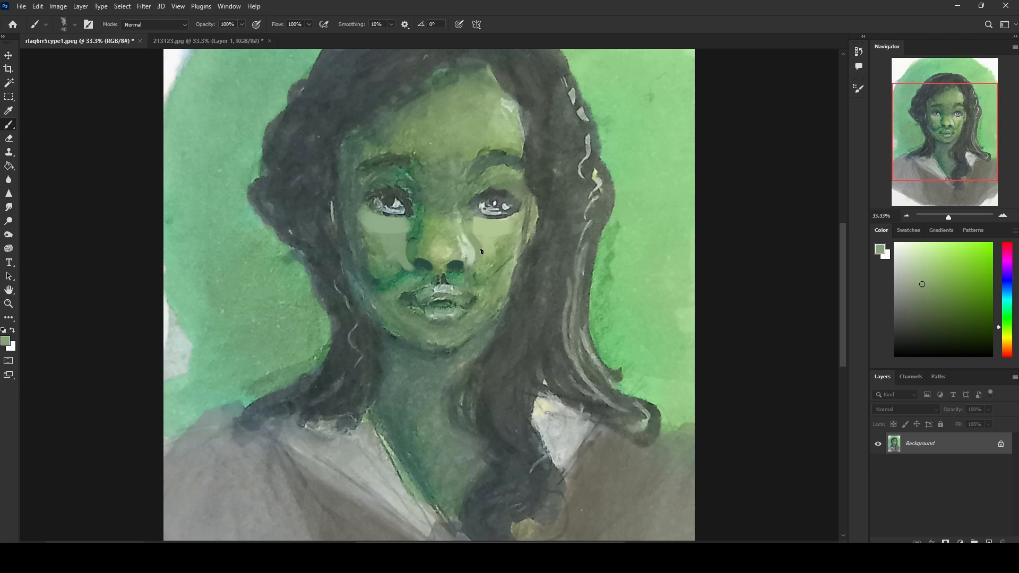
pyautogui.keyDown('alt'); pyautogui.click(484, 252); pyautogui.keyUp('alt')
pyautogui.keyDown('alt'); pyautogui.click(444, 277); pyautogui.keyUp('alt')
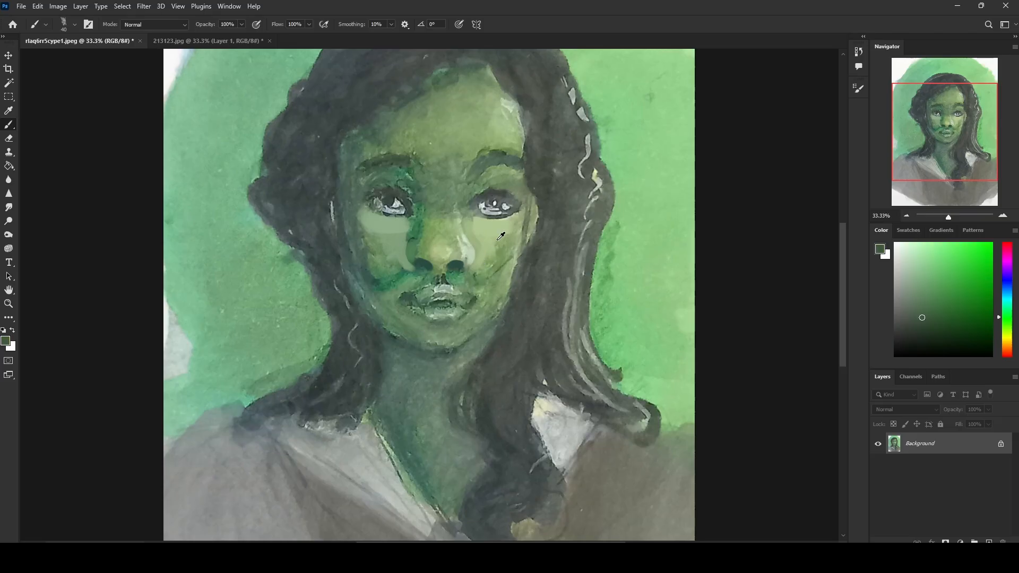
# Step: Extend the light green cheek patch below the image-right eye and enlarge the brush to 150 px
pyautogui.keyDown('alt'); pyautogui.click(500, 234); pyautogui.keyUp('alt')
pyautogui.keyDown('alt'); pyautogui.click(494, 228); pyautogui.keyUp('alt')
pyautogui.press(']')
pyautogui.press(']')
pyautogui.press(']')
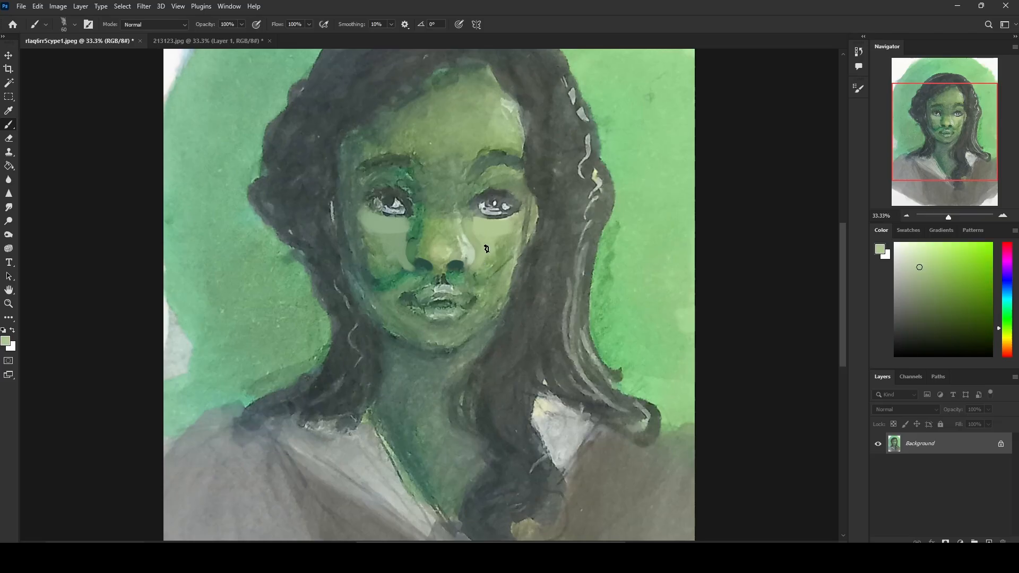
pyautogui.press(']')
pyautogui.press(']')
pyautogui.press(']')
pyautogui.press(']')
pyautogui.press(']')
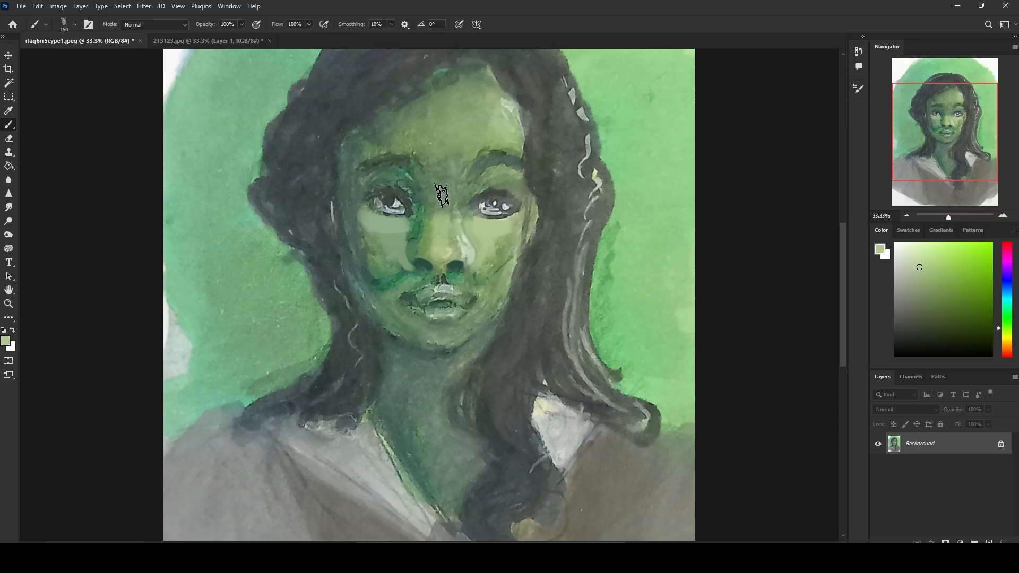
# Step: Mix a near-black colour and paint dark upper lash lines on both eyes, undoing unwanted strokes
pyautogui.keyDown('alt'); pyautogui.click(495, 157); pyautogui.keyUp('alt')
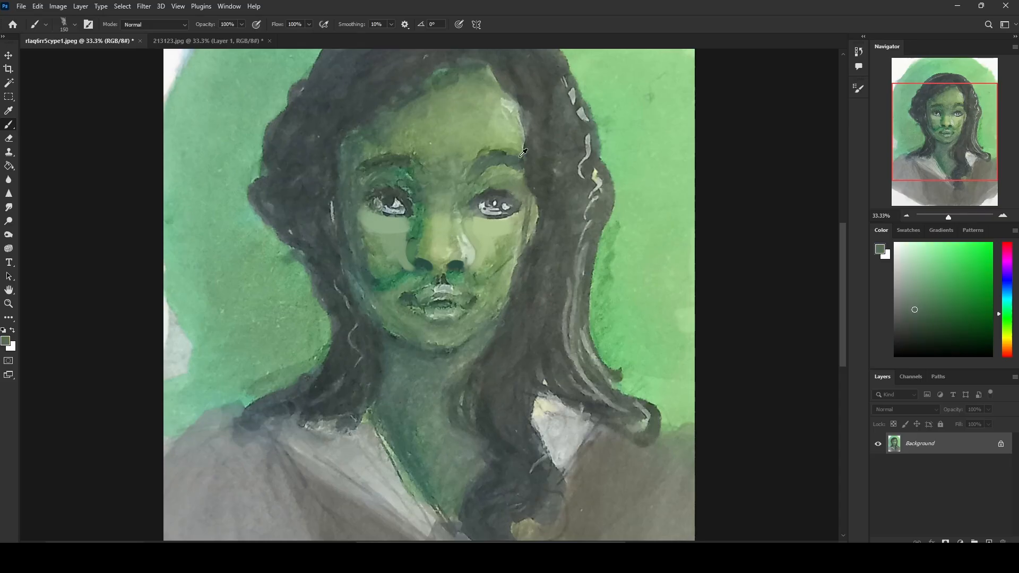
pyautogui.keyDown('alt'); pyautogui.click(501, 189); pyautogui.keyUp('alt')
pyautogui.press('[')
pyautogui.press('[')
pyautogui.press('[')
pyautogui.press('[')
pyautogui.press('[')
pyautogui.press('[')
pyautogui.press('[')
pyautogui.press('[')
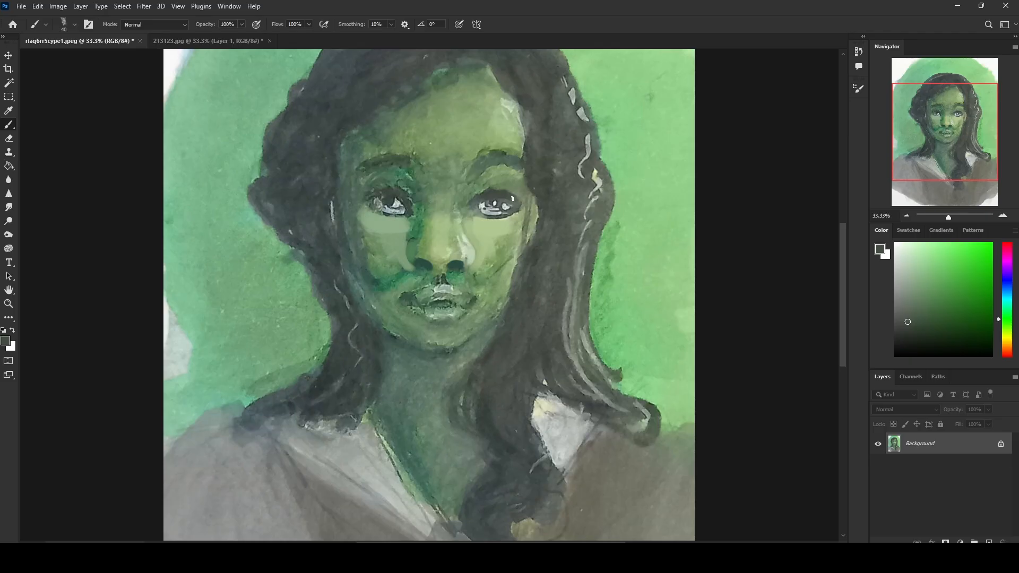
pyautogui.keyDown('alt'); pyautogui.click(402, 203); pyautogui.keyUp('alt')
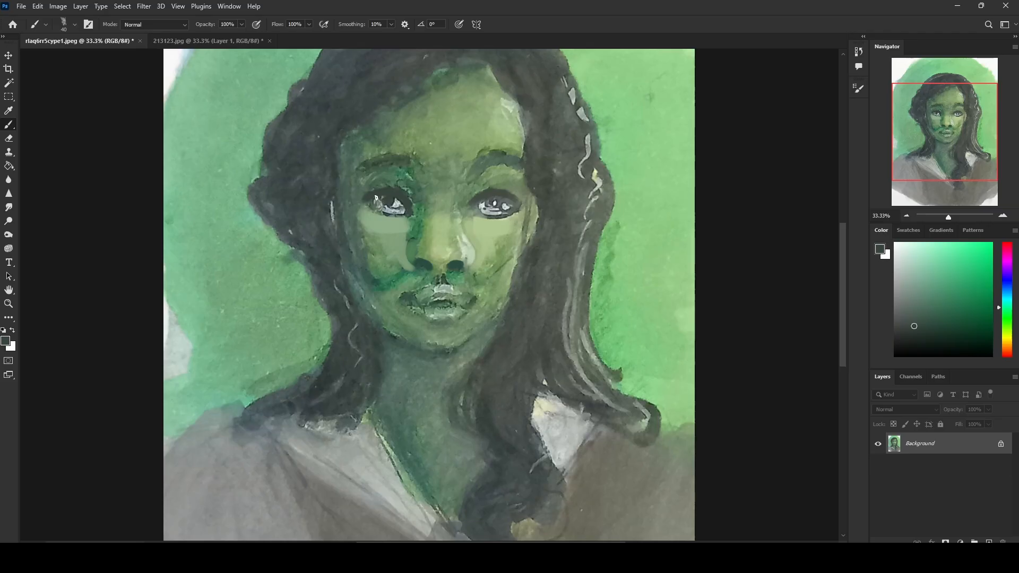
pyautogui.moveTo(920, 330); pyautogui.dragTo(910, 346)
pyautogui.moveTo(513, 201); pyautogui.dragTo(474, 204)
pyautogui.moveTo(516, 202)
pyautogui.mouseDown()
pyautogui.moveTo(525, 212)
pyautogui.moveTo(496, 193)
pyautogui.moveTo(472, 204)
pyautogui.mouseUp()
pyautogui.hotkey('ctrl', 'z')
pyautogui.hotkey('ctrl', 'z')
pyautogui.moveTo(499, 198)
pyautogui.mouseDown()
pyautogui.moveTo(507, 208)
pyautogui.moveTo(373, 198)
pyautogui.moveTo(390, 192)
pyautogui.mouseUp()
pyautogui.hotkey('ctrl', 'z')
pyautogui.hotkey('ctrl', 'z')
pyautogui.hotkey('ctrl', 'z')
pyautogui.hotkey('ctrl', 'z')
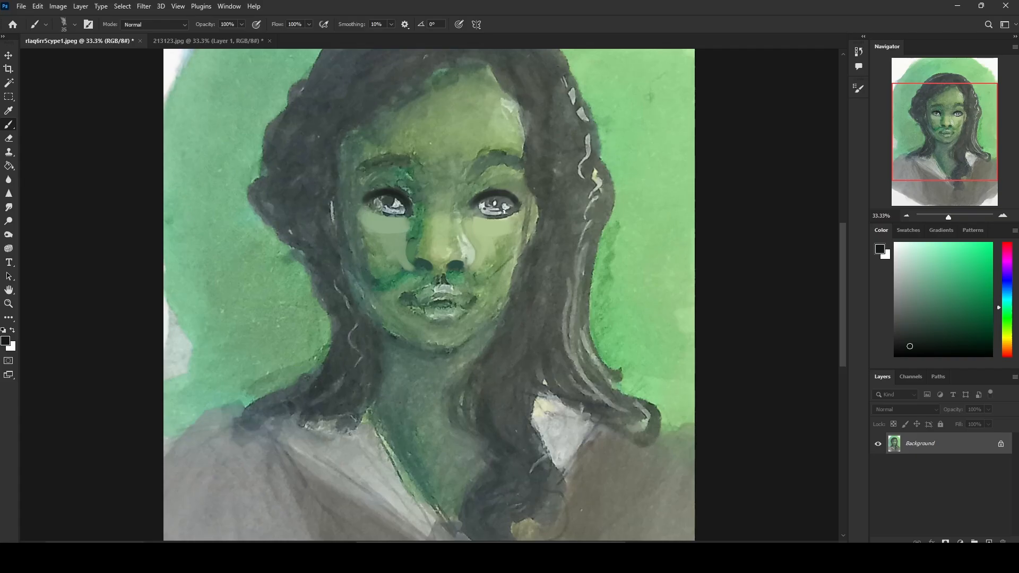
# Step: Repaint the whites of both eyes in a sampled near-white with a 30 px brush
pyautogui.keyDown('alt'); pyautogui.click(481, 205); pyautogui.keyUp('alt')
pyautogui.keyDown('alt'); pyautogui.click(485, 195); pyautogui.keyUp('alt')
pyautogui.keyDown('alt'); pyautogui.click(485, 205); pyautogui.keyUp('alt')
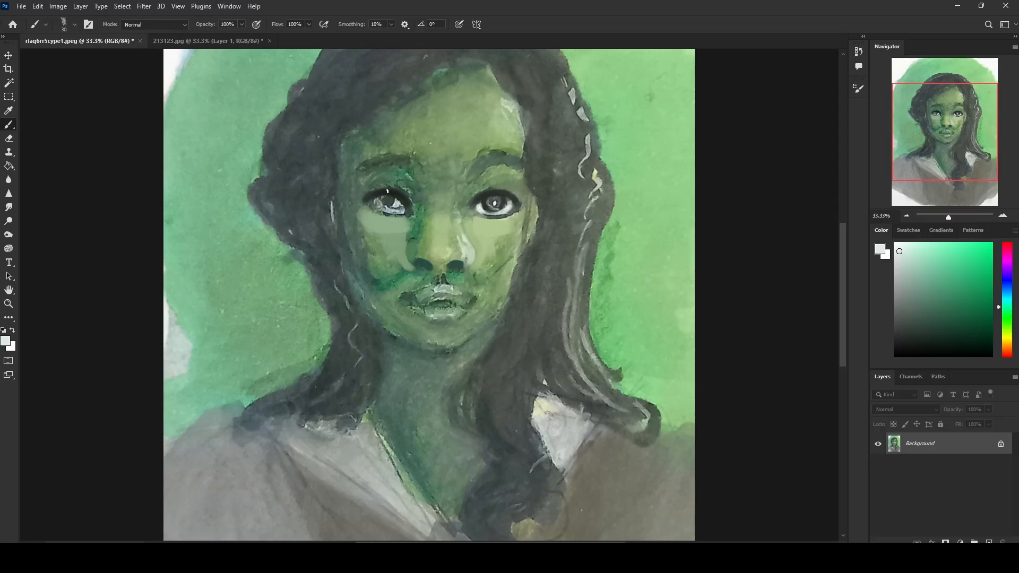
pyautogui.moveTo(375, 203)
pyautogui.mouseDown()
pyautogui.moveTo(401, 213)
pyautogui.moveTo(387, 211)
pyautogui.moveTo(398, 201)
pyautogui.moveTo(382, 207)
pyautogui.mouseUp()
pyautogui.keyDown('alt'); pyautogui.click(397, 190); pyautogui.keyUp('alt')
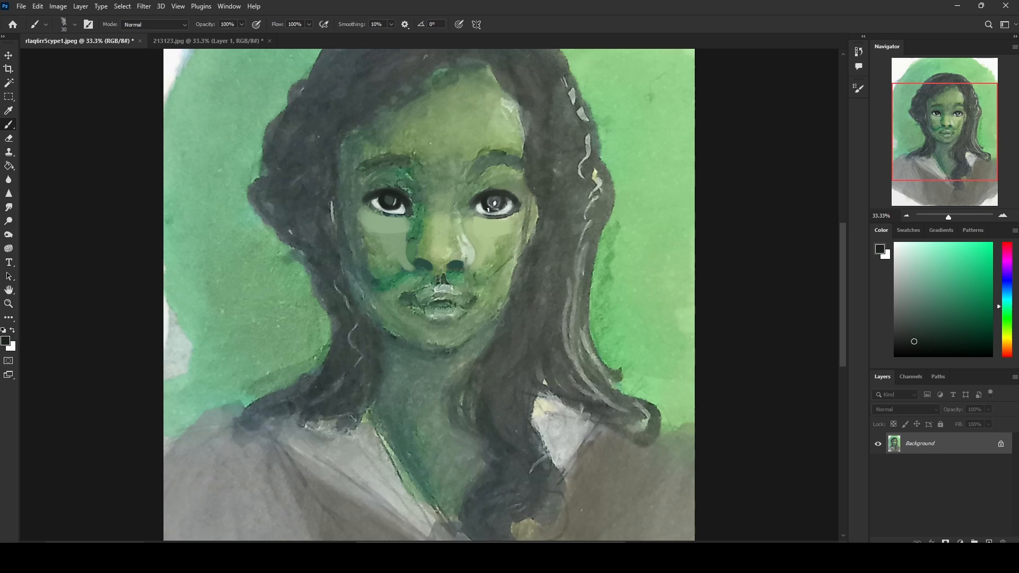
# Step: Paint dark irises and dark lower lid lines on both eyes with the 30 px brush
pyautogui.moveTo(488, 210); pyautogui.dragTo(496, 194)
pyautogui.keyDown('alt'); pyautogui.click(394, 196); pyautogui.keyUp('alt')
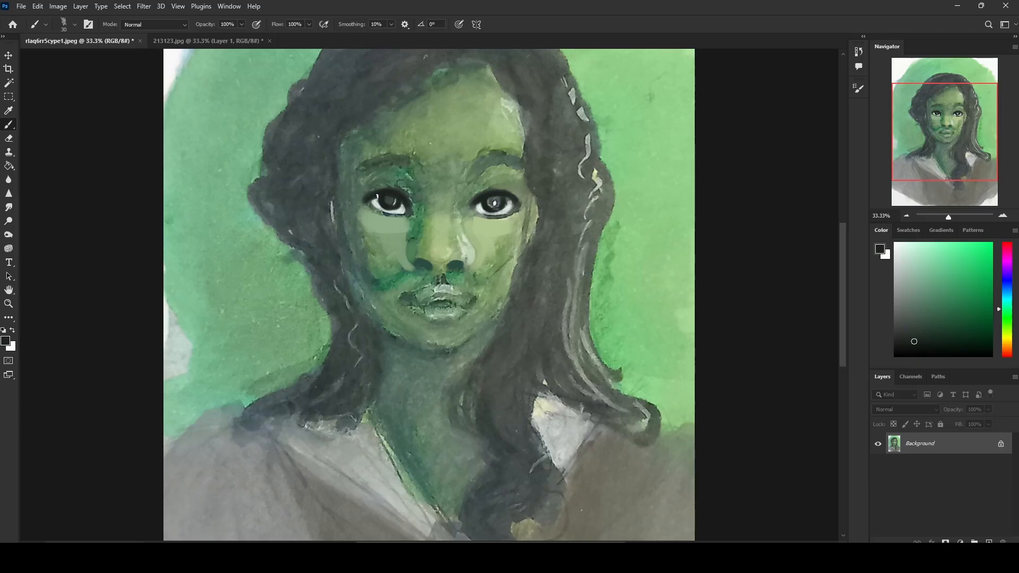
pyautogui.keyDown('alt'); pyautogui.click(391, 212); pyautogui.keyUp('alt')
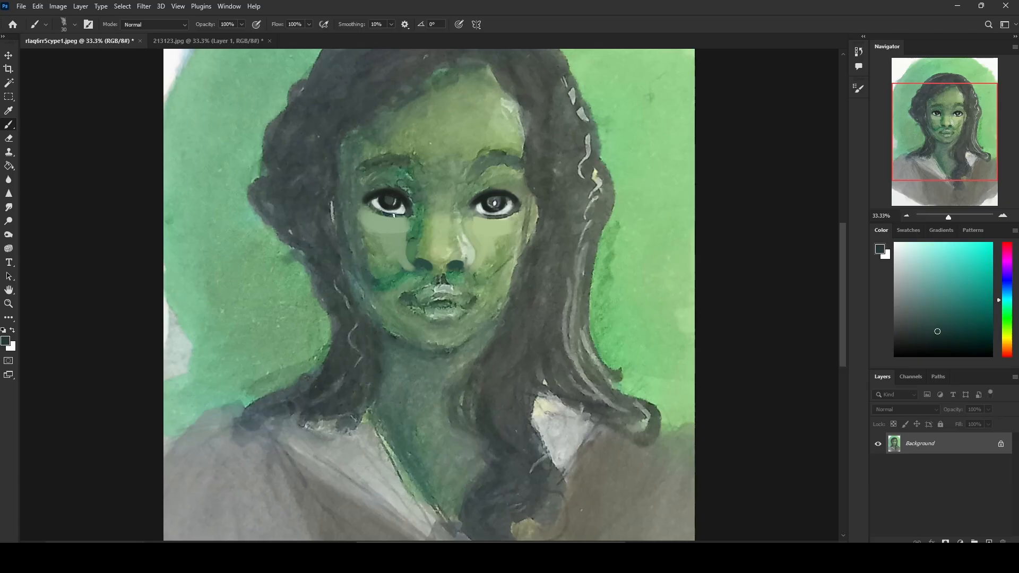
pyautogui.moveTo(373, 210); pyautogui.dragTo(398, 217)
pyautogui.moveTo(409, 217); pyautogui.dragTo(387, 217)
pyautogui.moveTo(484, 218); pyautogui.dragTo(515, 211)
# Step: Soften and thin the lower lid lines of both eyes with sampled skin greens at 50 px
pyautogui.keyDown('alt'); pyautogui.click(494, 204); pyautogui.keyUp('alt')
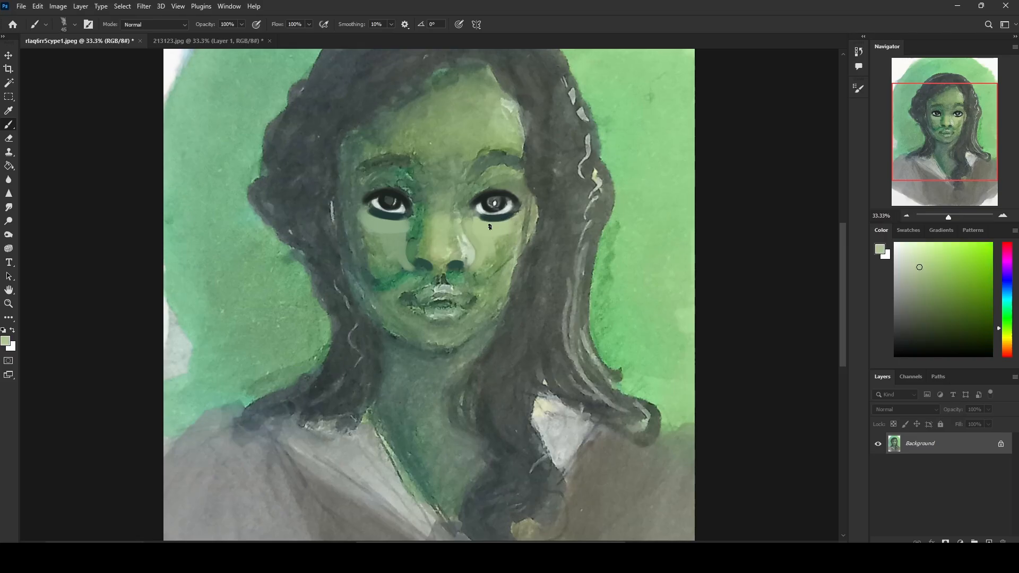
pyautogui.moveTo(402, 216); pyautogui.dragTo(362, 210)
pyautogui.keyDown('alt'); pyautogui.click(402, 211); pyautogui.keyUp('alt')
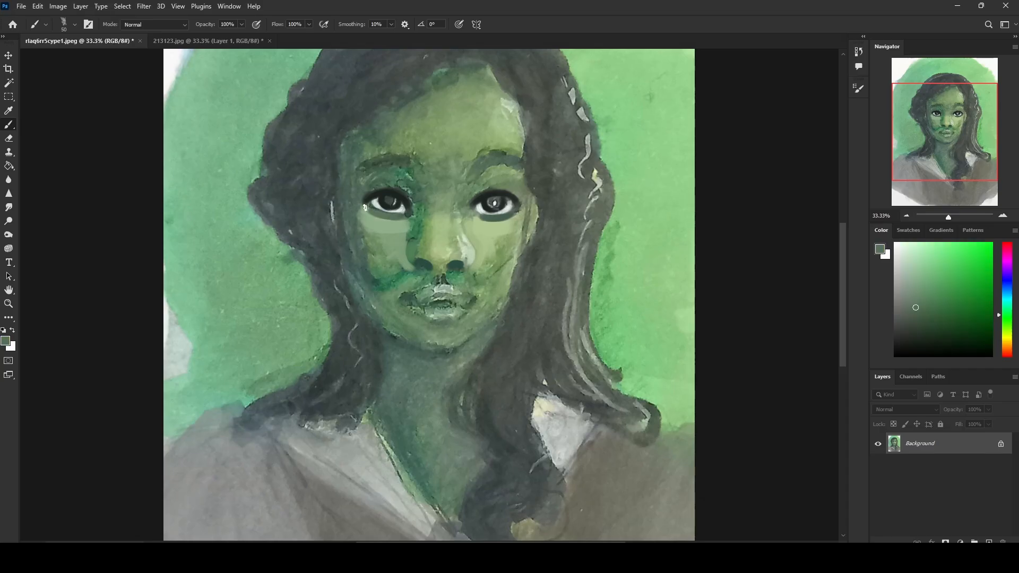
pyautogui.keyDown('alt'); pyautogui.click(409, 217); pyautogui.keyUp('alt')
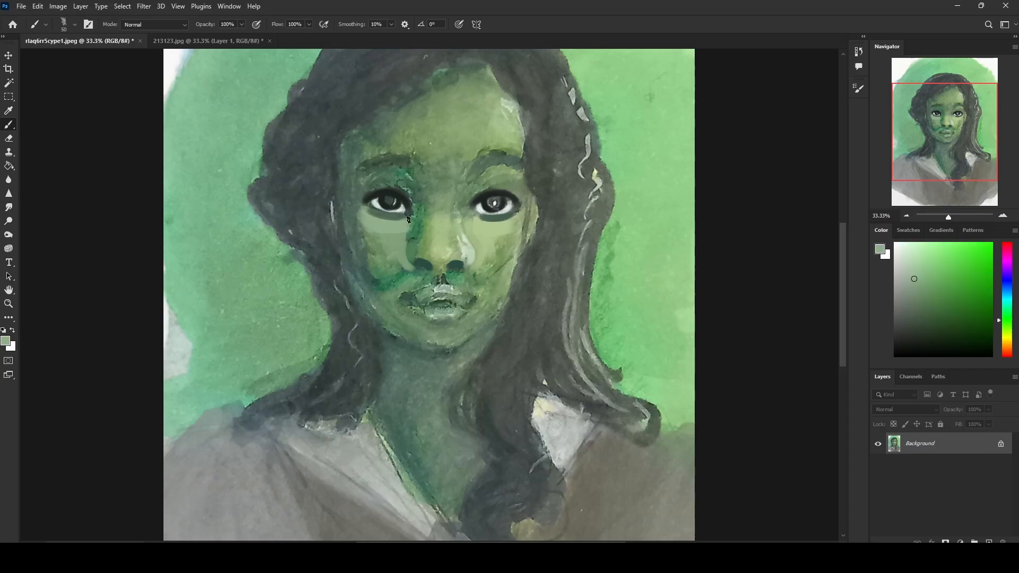
pyautogui.keyDown('alt'); pyautogui.click(483, 223); pyautogui.keyUp('alt')
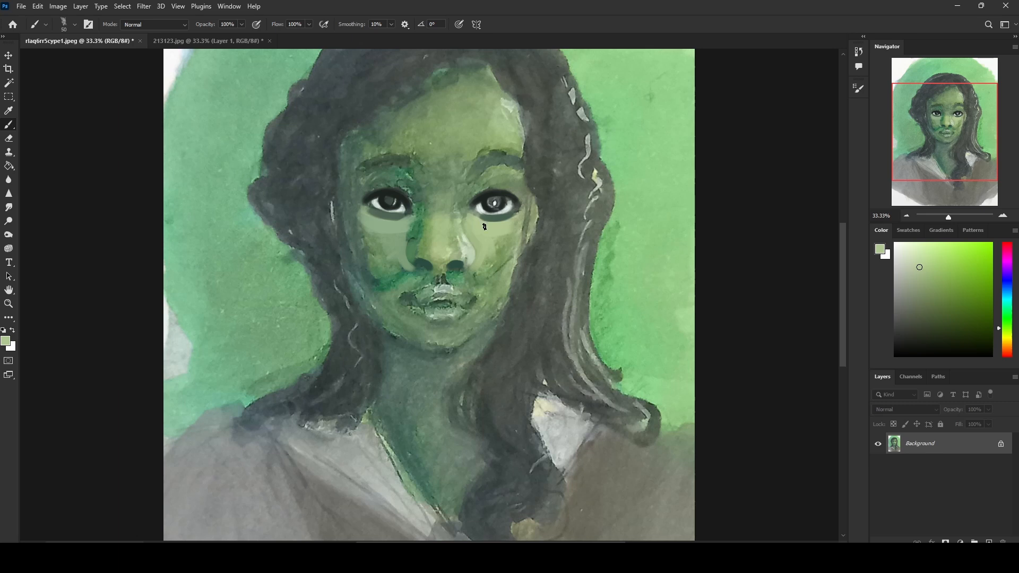
# Step: Reshape the image-right eyebrow into a clean arch with sampled brow and forehead colours
pyautogui.keyDown('alt'); pyautogui.click(508, 126); pyautogui.keyUp('alt')
pyautogui.keyDown('alt'); pyautogui.click(506, 165); pyautogui.keyUp('alt')
pyautogui.keyDown('alt'); pyautogui.click(512, 140); pyautogui.keyUp('alt')
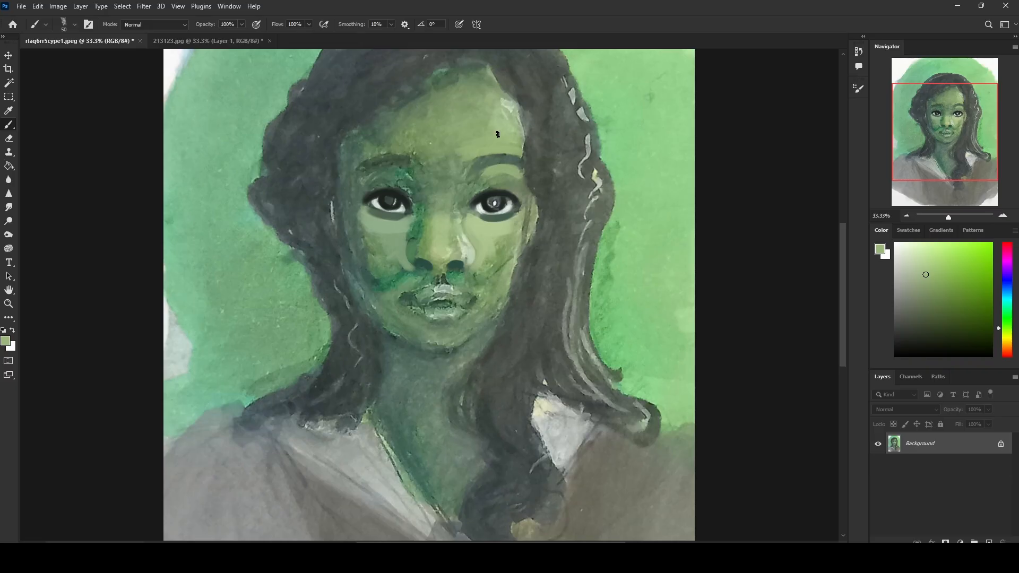
# Step: Reshape the image-left eyebrow with a dark stroke and trim its edges with the surrounding skin green
pyautogui.keyDown('alt'); pyautogui.click(370, 153); pyautogui.keyUp('alt')
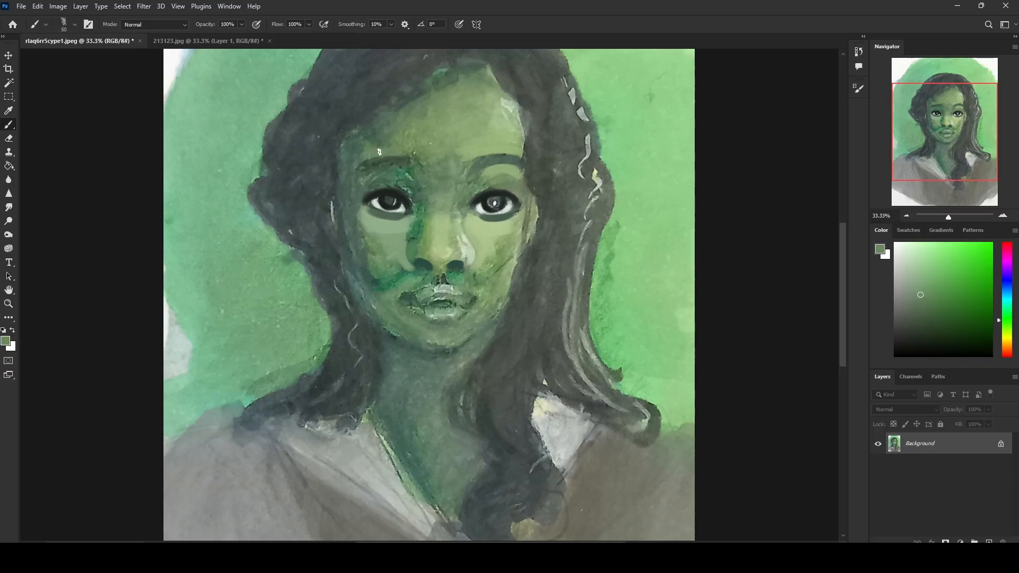
pyautogui.keyDown('alt'); pyautogui.click(383, 159); pyautogui.keyUp('alt')
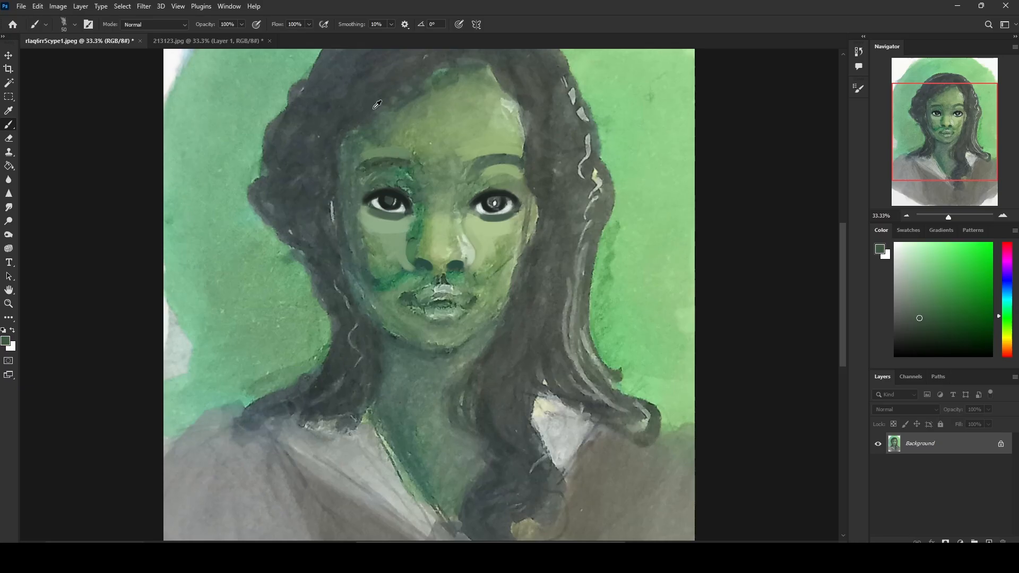
pyautogui.keyDown('alt'); pyautogui.click(361, 89); pyautogui.keyUp('alt')
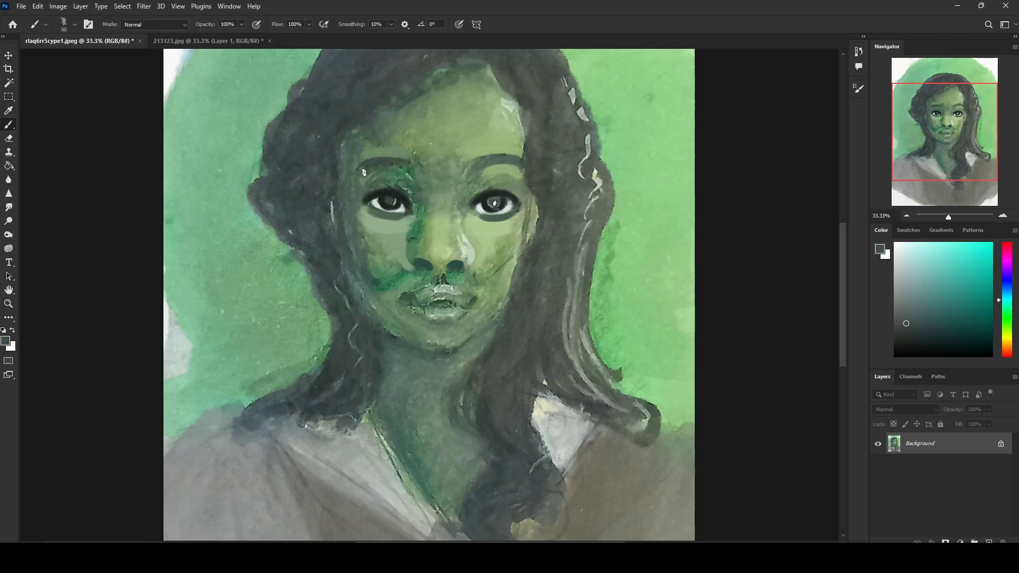
pyautogui.keyDown('alt'); pyautogui.click(373, 156); pyautogui.keyUp('alt')
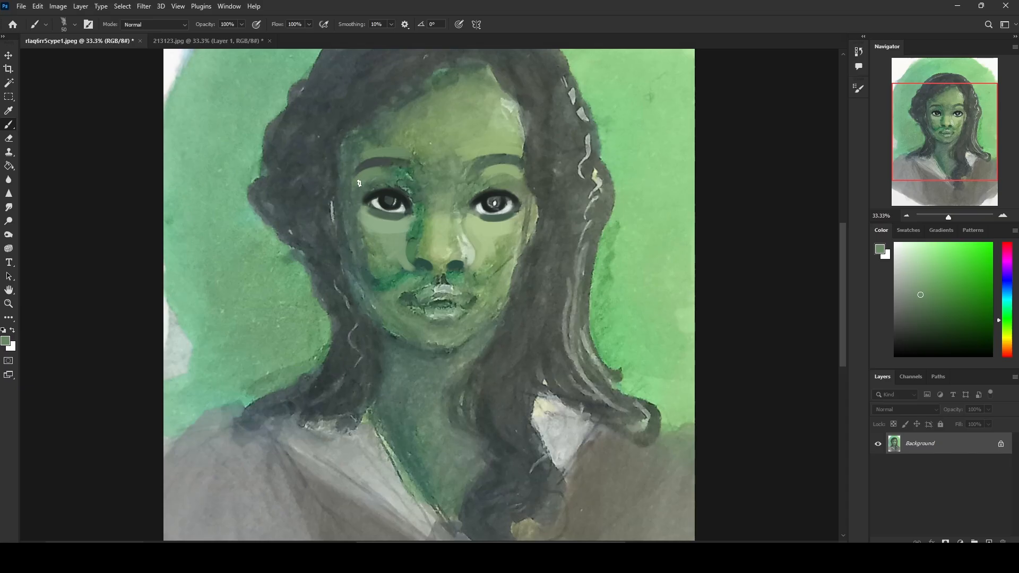
# Step: Darken the image-right eyebrow and extend the outer tails of both eyebrows into tapered curves
pyautogui.keyDown('alt'); pyautogui.click(383, 162); pyautogui.keyUp('alt')
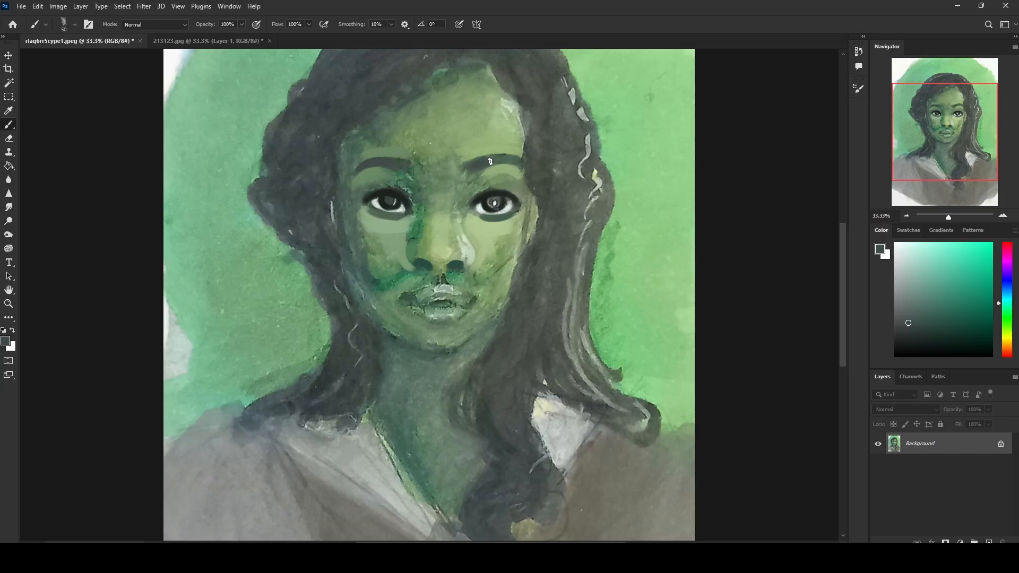
pyautogui.keyDown('alt'); pyautogui.click(508, 168); pyautogui.keyUp('alt')
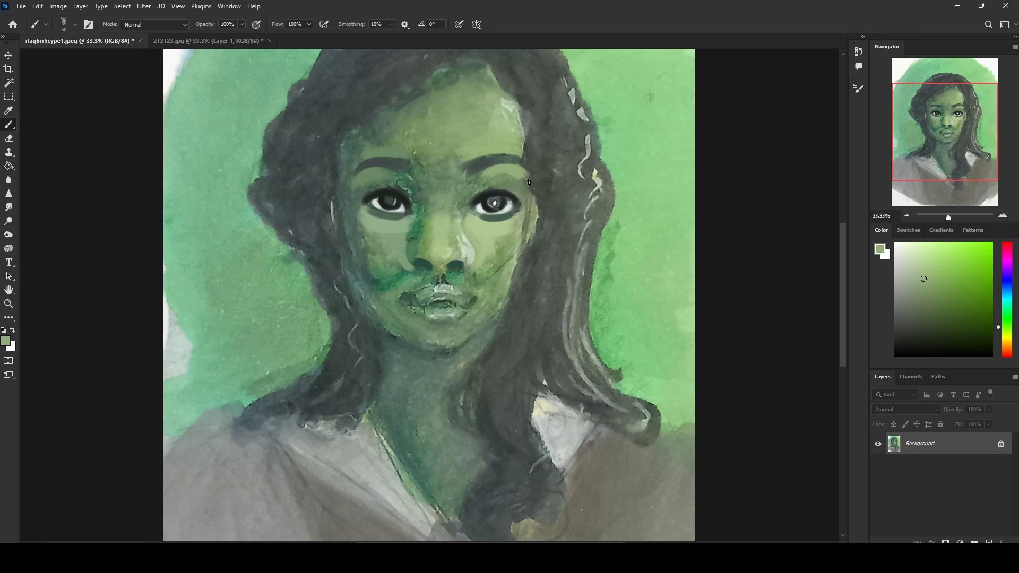
pyautogui.keyDown('alt'); pyautogui.click(517, 148); pyautogui.keyUp('alt')
pyautogui.moveTo(535, 168); pyautogui.dragTo(536, 190)
pyautogui.keyDown('alt'); pyautogui.click(367, 161); pyautogui.keyUp('alt')
pyautogui.keyDown('alt'); pyautogui.click(369, 150); pyautogui.keyUp('alt')
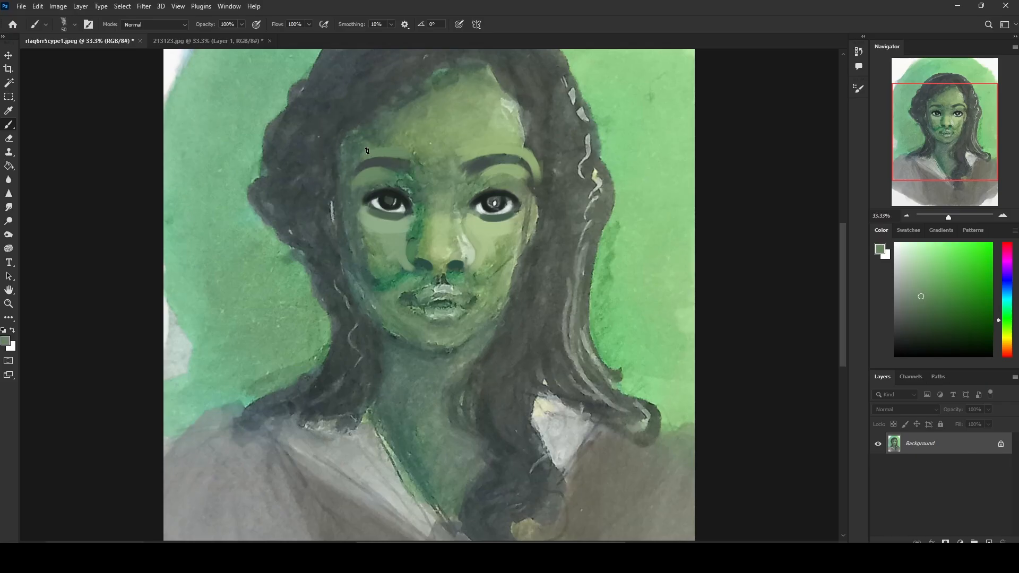
pyautogui.keyDown('alt'); pyautogui.click(365, 163); pyautogui.keyUp('alt')
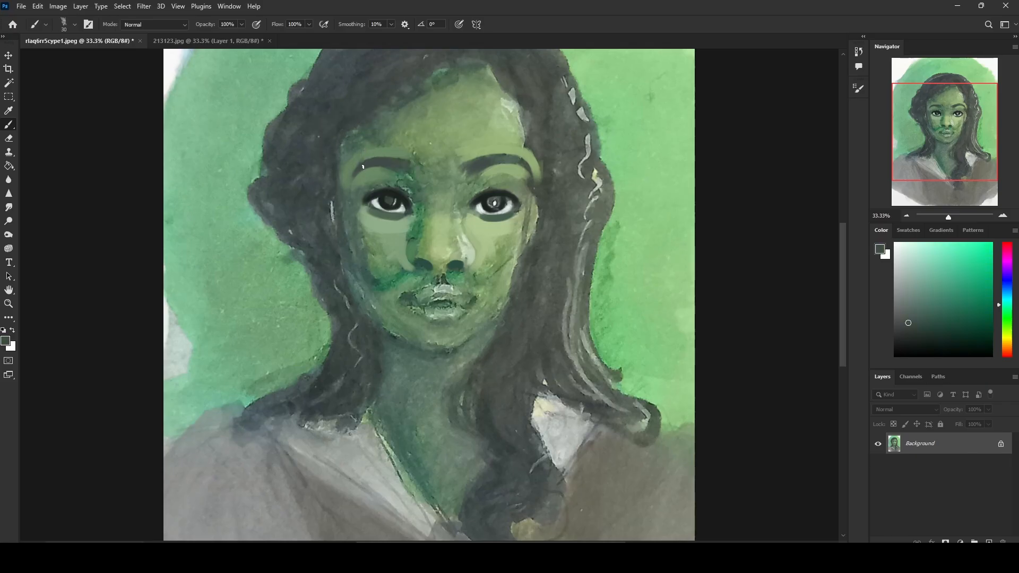
pyautogui.keyDown('alt'); pyautogui.click(354, 186); pyautogui.keyUp('alt')
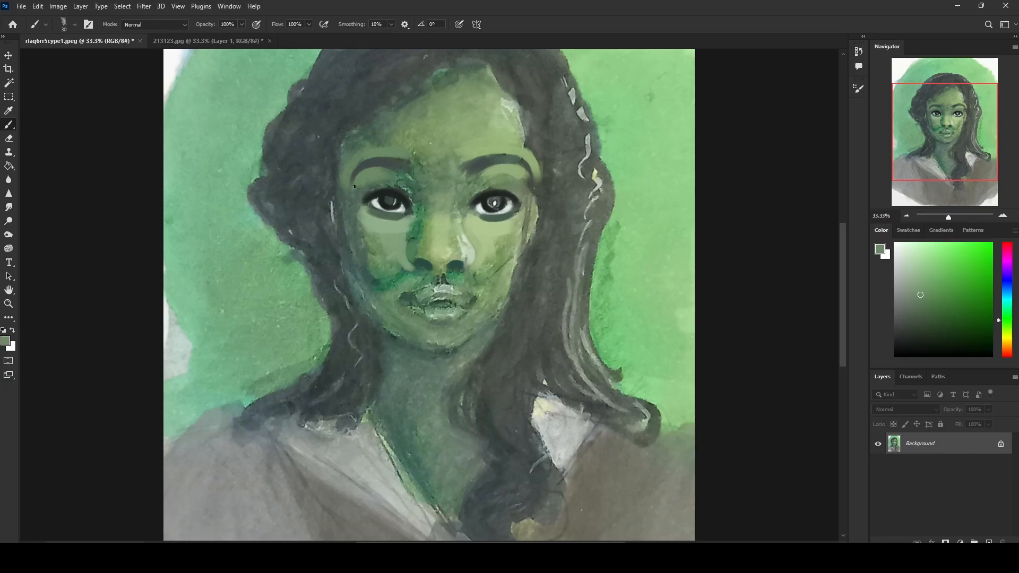
# Step: Paint sampled light green over the brow bone between the image-right eyebrow and eye
pyautogui.keyDown('alt'); pyautogui.click(520, 183); pyautogui.keyUp('alt')
pyautogui.press(']')
pyautogui.press(']')
pyautogui.press(']')
pyautogui.press(']')
pyautogui.press(']')
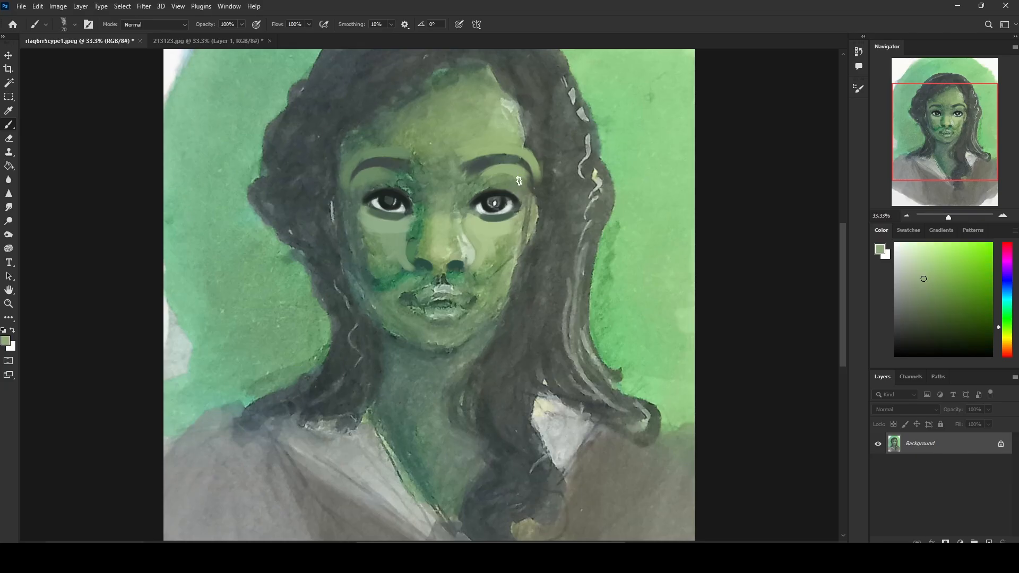
pyautogui.press('[')
pyautogui.press('[')
pyautogui.press('[')
pyautogui.press('[')
pyautogui.press('[')
pyautogui.keyDown('alt'); pyautogui.click(499, 147); pyautogui.keyUp('alt')
# Step: Shape the inner corners of both eyes with sampled near-white and near-black strokes at 20 px
pyautogui.keyDown('alt'); pyautogui.click(487, 207); pyautogui.keyUp('alt')
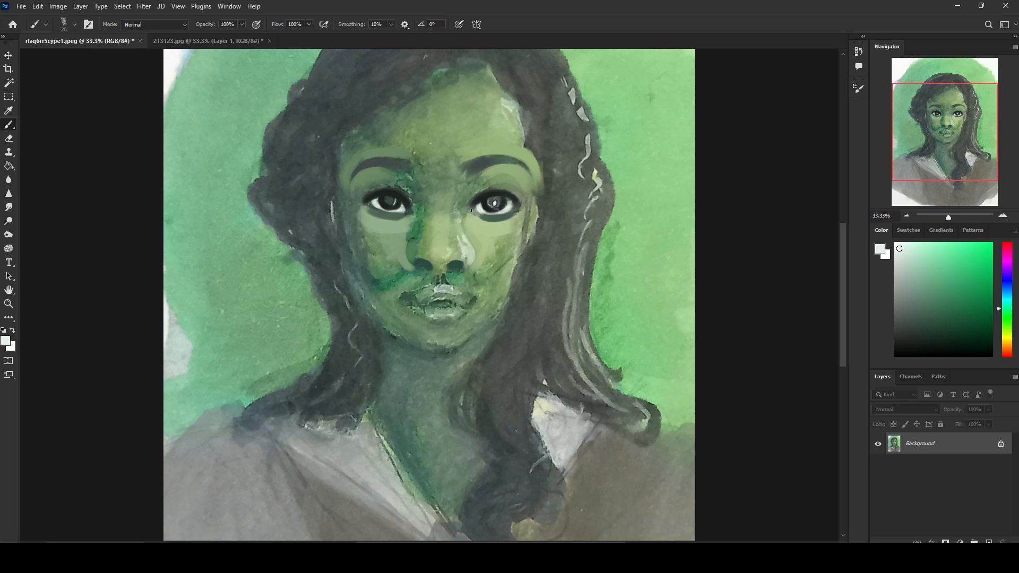
pyautogui.keyDown('alt'); pyautogui.click(475, 202); pyautogui.keyUp('alt')
pyautogui.keyDown('alt'); pyautogui.click(475, 207); pyautogui.keyUp('alt')
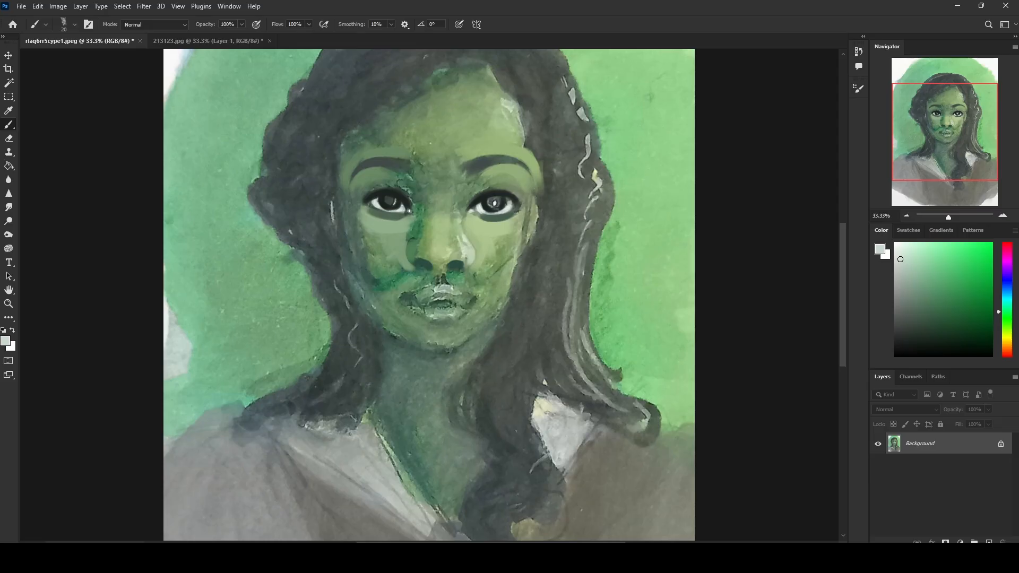
pyautogui.keyDown('alt'); pyautogui.click(410, 207); pyautogui.keyUp('alt')
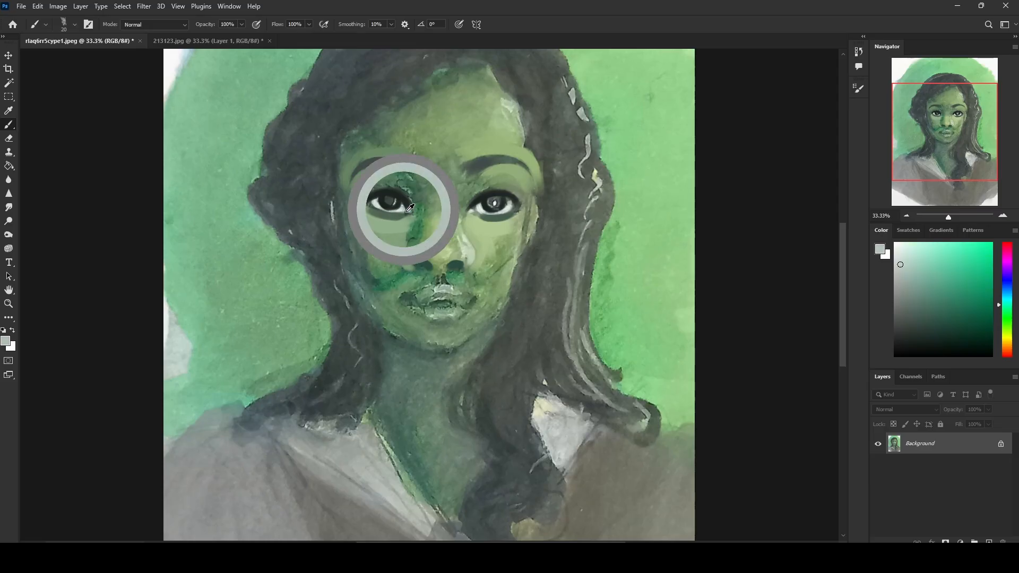
pyautogui.keyDown('alt'); pyautogui.click(471, 206); pyautogui.keyUp('alt')
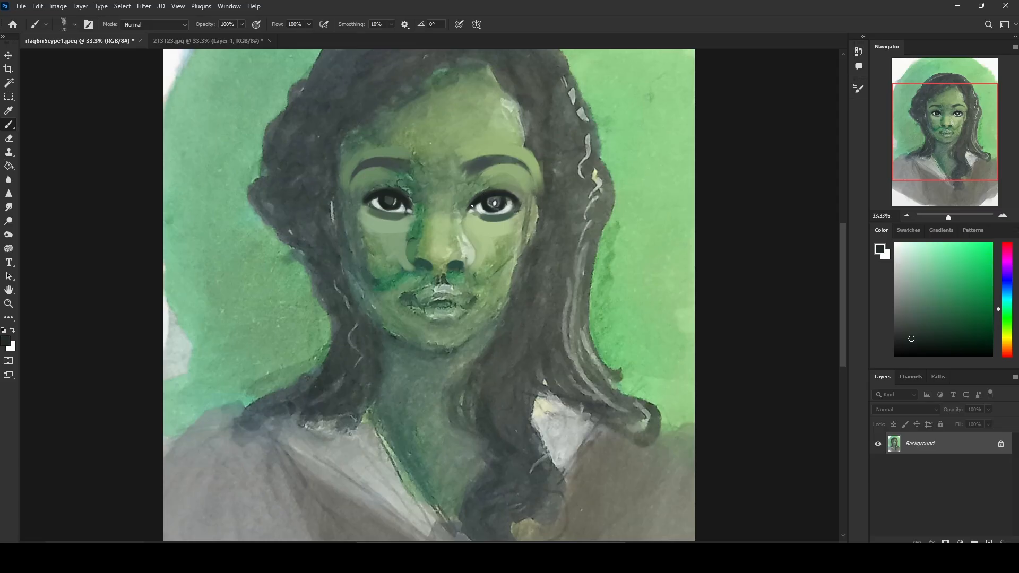
pyautogui.keyDown('alt'); pyautogui.click(407, 204); pyautogui.keyUp('alt')
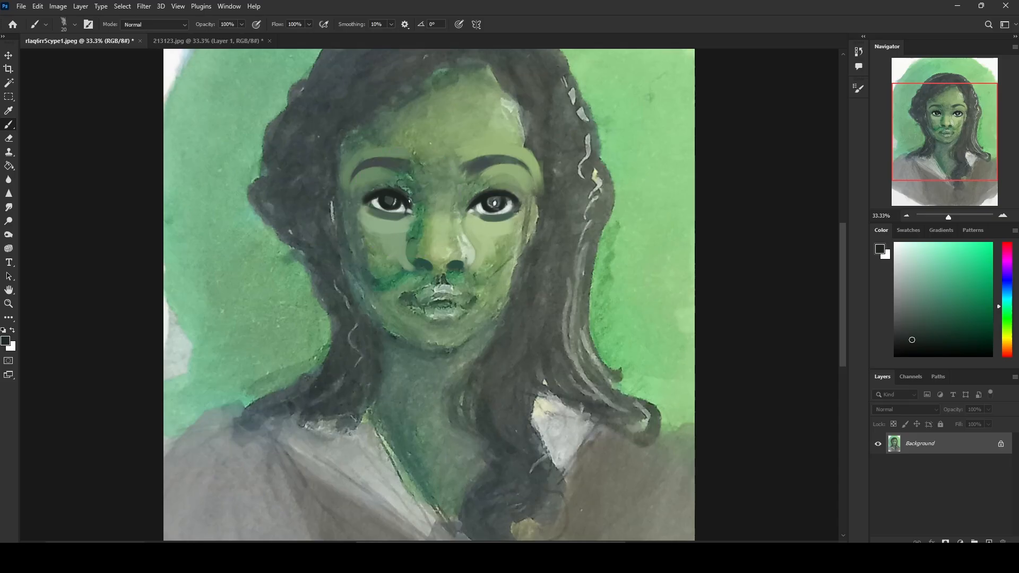
pyautogui.keyDown('alt'); pyautogui.click(406, 210); pyautogui.keyUp('alt')
pyautogui.keyDown('alt'); pyautogui.click(404, 211); pyautogui.keyUp('alt')
pyautogui.keyDown('alt'); pyautogui.click(391, 209); pyautogui.keyUp('alt')
pyautogui.keyDown('alt'); pyautogui.click(485, 203); pyautogui.keyUp('alt')
pyautogui.keyDown('alt'); pyautogui.click(479, 198); pyautogui.keyUp('alt')
# Step: Shade the upper eyelids and inner eye sockets with sampled greens using a 100 px brush
pyautogui.keyDown('alt'); pyautogui.click(477, 188); pyautogui.keyUp('alt')
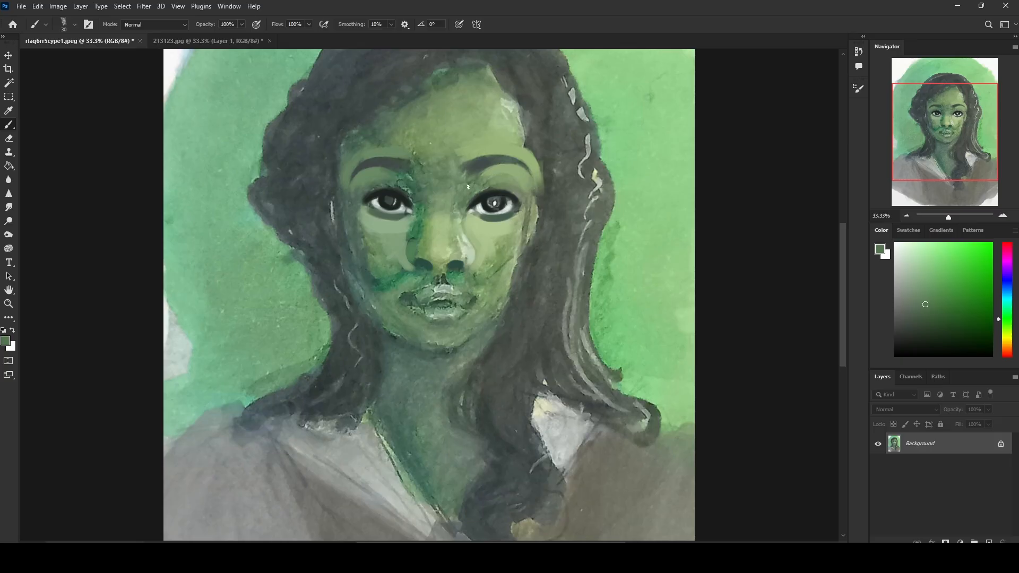
pyautogui.press(']')
pyautogui.press(']')
pyautogui.press(']')
pyautogui.press(']')
pyautogui.press(']')
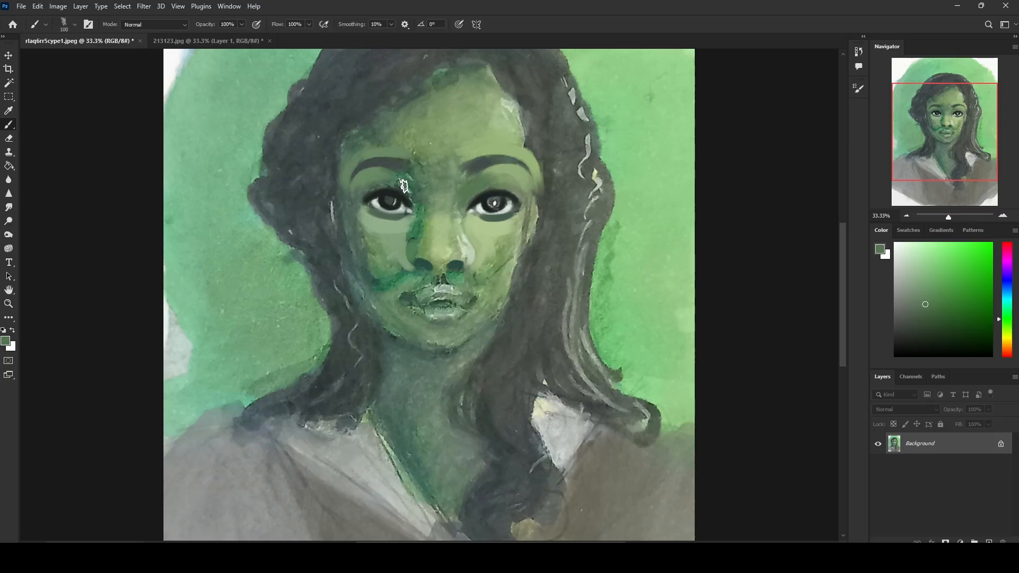
pyautogui.keyDown('alt'); pyautogui.click(423, 205); pyautogui.keyUp('alt')
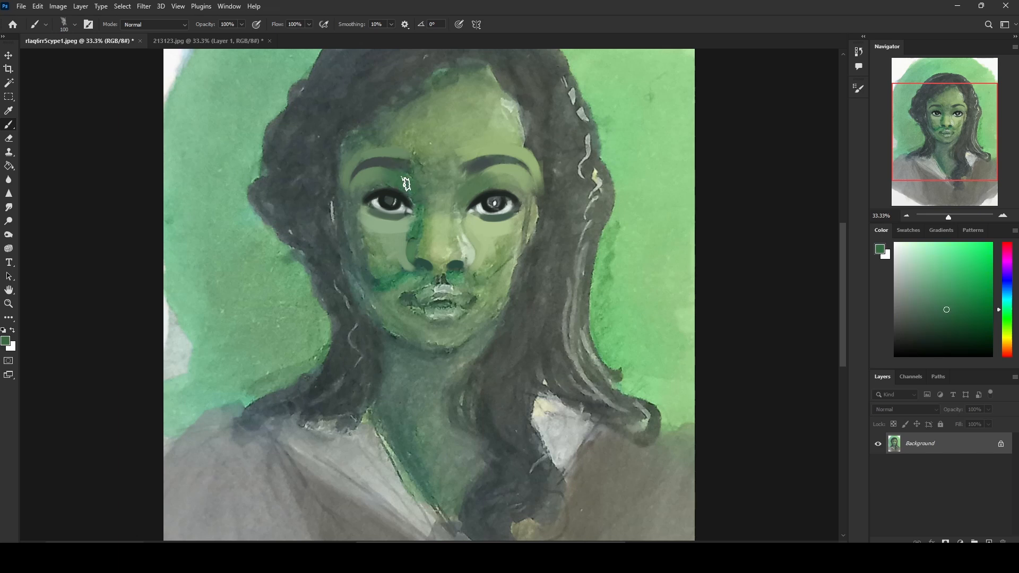
# Step: Deepen both nostrils with near-black sampled from the lash line, using a 25 px brush
pyautogui.keyDown('alt'); pyautogui.click(486, 194); pyautogui.keyUp('alt')
pyautogui.keyDown('alt'); pyautogui.click(489, 192); pyautogui.keyUp('alt')
pyautogui.press('[')
pyautogui.press('[')
pyautogui.press('[')
pyautogui.press('[')
pyautogui.press('[')
pyautogui.press('[')
pyautogui.keyDown('alt'); pyautogui.click(452, 266); pyautogui.keyUp('alt')
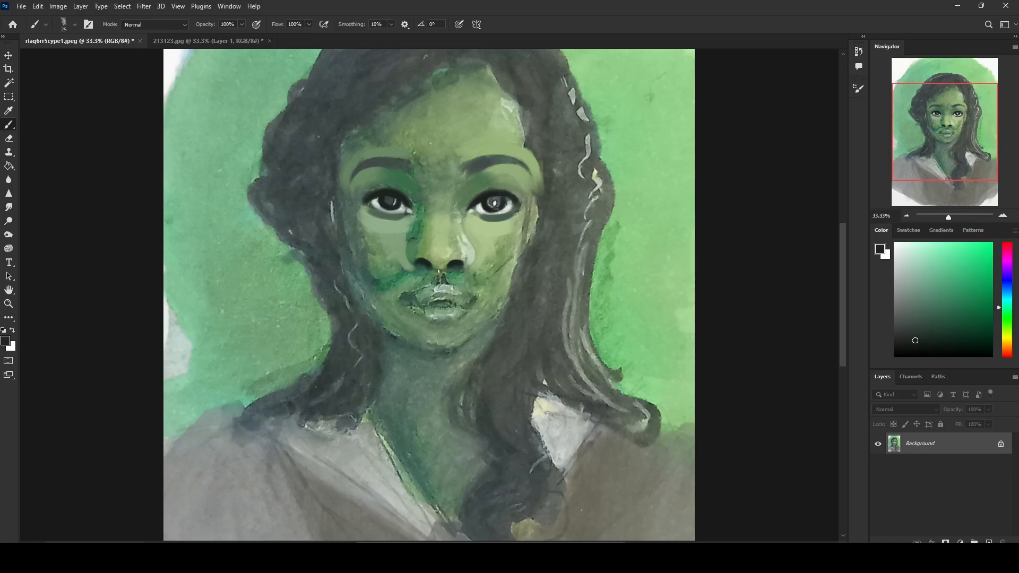
# Step: Refine the underside of the nose and both nostril edges with sampled olive green and near-black at 25 px
pyautogui.keyDown('alt'); pyautogui.click(443, 269); pyautogui.keyUp('alt')
pyautogui.keyDown('alt'); pyautogui.click(440, 267); pyautogui.keyUp('alt')
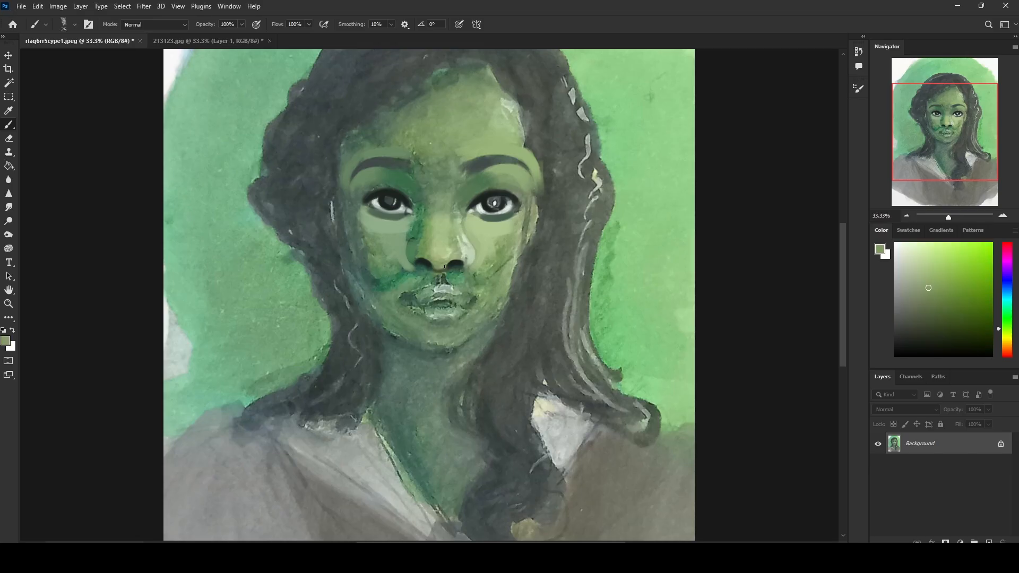
pyautogui.keyDown('alt'); pyautogui.click(447, 267); pyautogui.keyUp('alt')
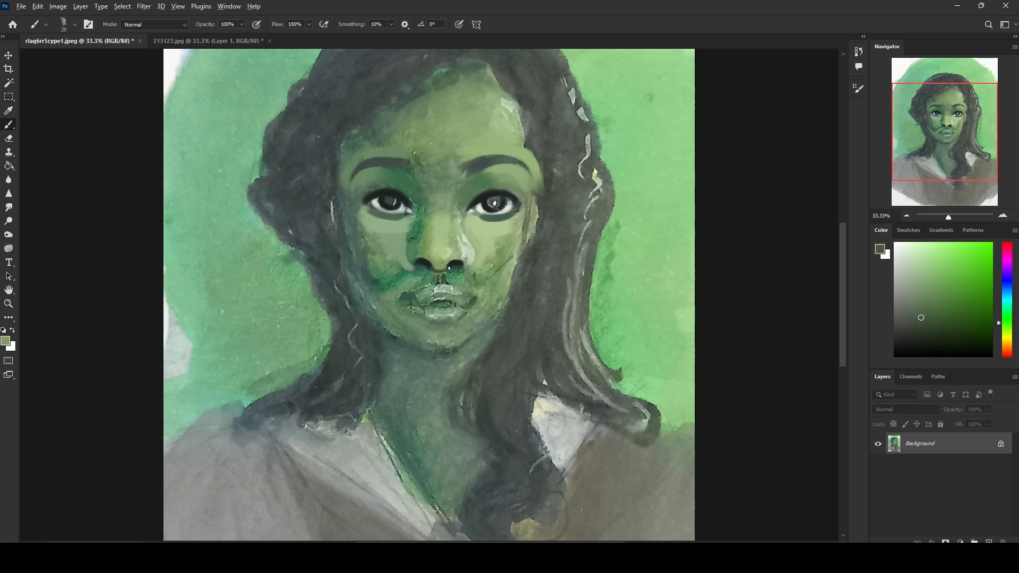
pyautogui.keyDown('alt'); pyautogui.click(458, 262); pyautogui.keyUp('alt')
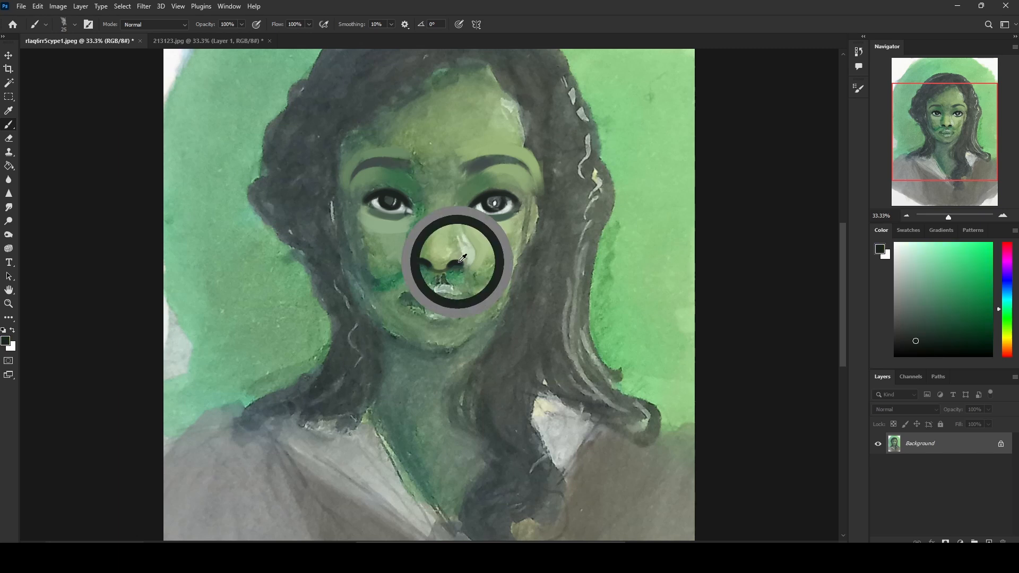
pyautogui.keyDown('alt'); pyautogui.click(421, 262); pyautogui.keyUp('alt')
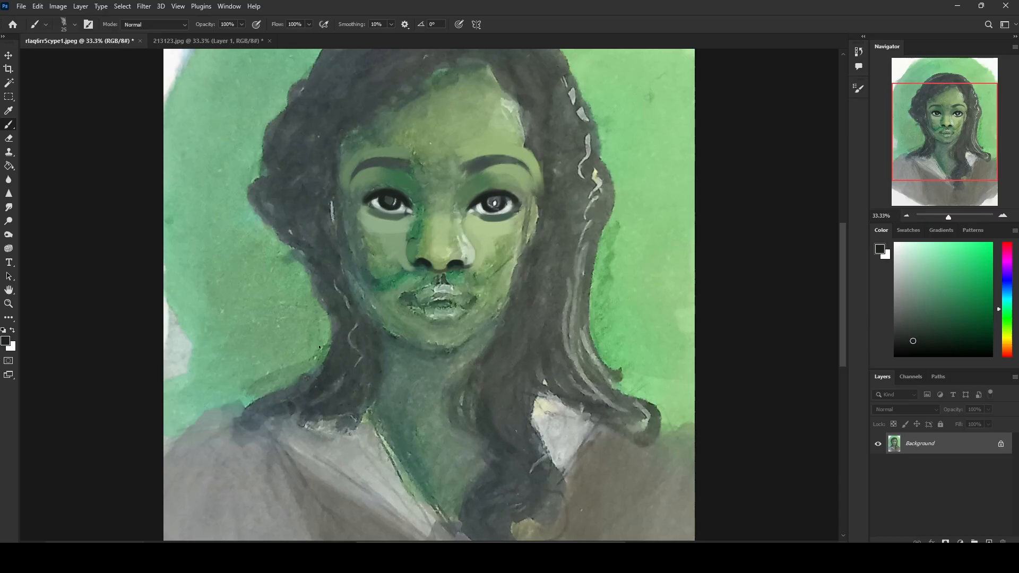
# Step: Paint sampled green shadow down the image-left side of the nose with a 60 px brush in Darken mode
pyautogui.keyDown('alt'); pyautogui.click(417, 226); pyautogui.keyUp('alt')
pyautogui.keyDown('alt'); pyautogui.click(417, 227); pyautogui.keyUp('alt')
pyautogui.press(']')
pyautogui.press(']')
pyautogui.press(']')
pyautogui.click(154, 24)
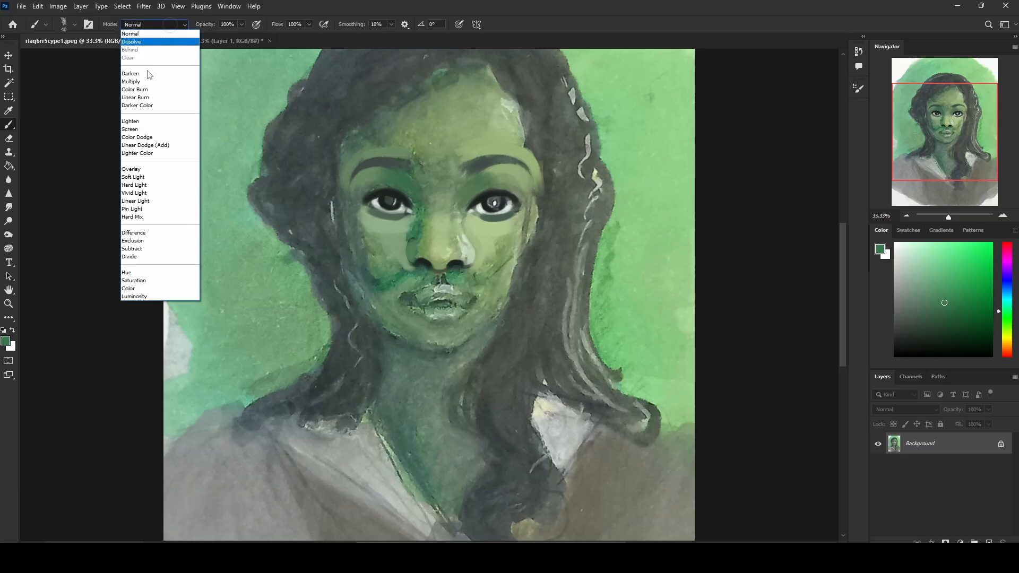
pyautogui.click(147, 74)
pyautogui.moveTo(415, 229)
pyautogui.mouseDown()
pyautogui.moveTo(388, 277)
pyautogui.moveTo(402, 258)
pyautogui.moveTo(404, 277)
pyautogui.mouseUp()
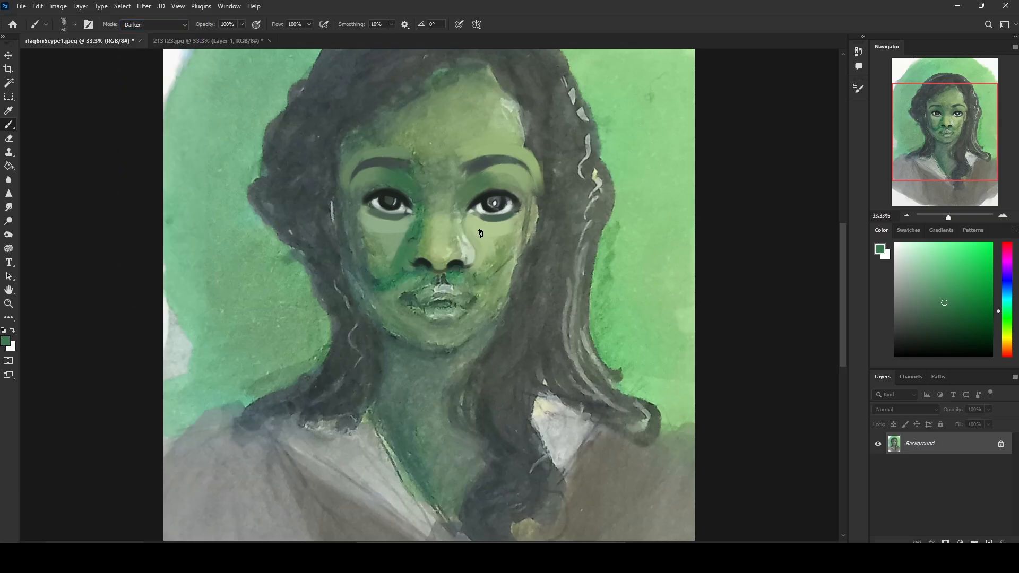
# Step: Undo the last nose shadow strokes and repaint the shadow from the nose side onto the image-left cheek
pyautogui.hotkey('ctrl', 'z')
pyautogui.hotkey('ctrl', 'z')
pyautogui.hotkey('ctrl', 'z')
pyautogui.moveTo(407, 234)
pyautogui.mouseDown()
pyautogui.moveTo(402, 257)
pyautogui.moveTo(404, 241)
pyautogui.moveTo(412, 273)
pyautogui.moveTo(404, 246)
pyautogui.moveTo(411, 273)
pyautogui.moveTo(389, 264)
pyautogui.mouseUp()
# Step: Return the brush to Normal mode and paint sampled light green beside the image-right nostril
pyautogui.keyDown('alt'); pyautogui.click(483, 230); pyautogui.keyUp('alt')
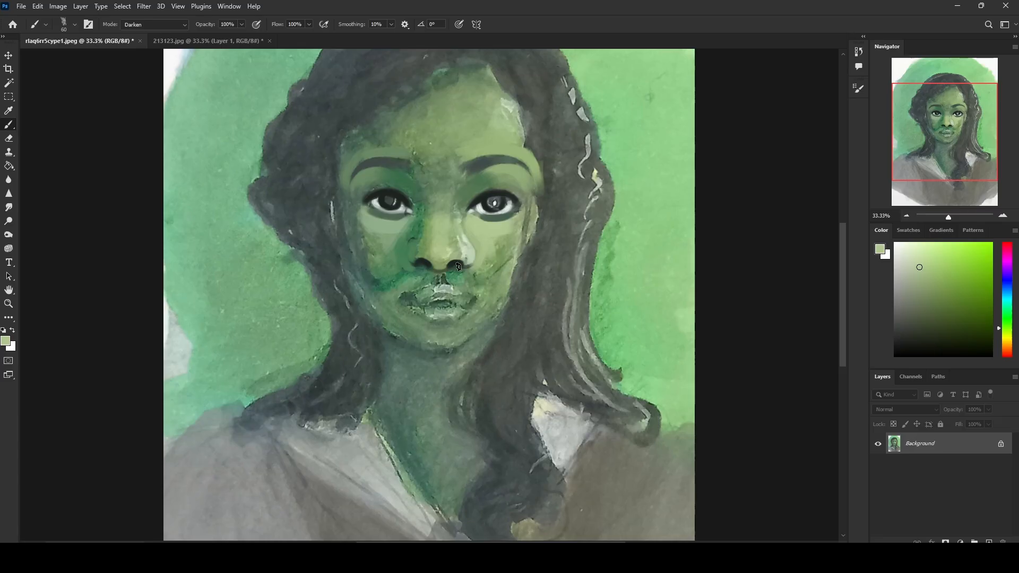
pyautogui.click(182, 26)
pyautogui.click(178, 35)
pyautogui.moveTo(472, 278)
pyautogui.mouseDown()
pyautogui.moveTo(485, 282)
pyautogui.moveTo(486, 268)
pyautogui.mouseUp()
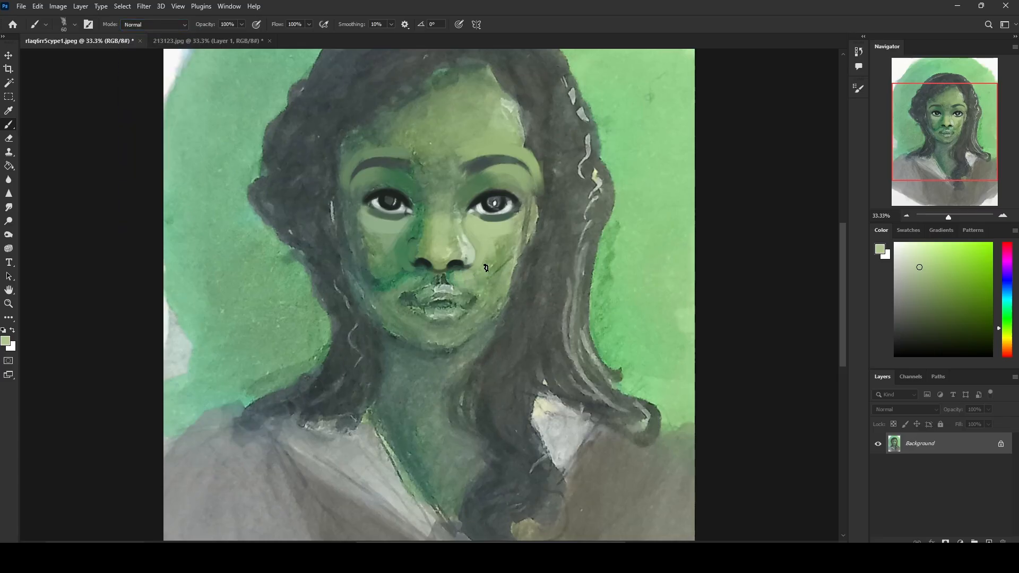
# Step: Paint the area between nose and upper lip with sampled dark green and a pale highlight at 30 px
pyautogui.keyDown('alt'); pyautogui.click(457, 277); pyautogui.keyUp('alt')
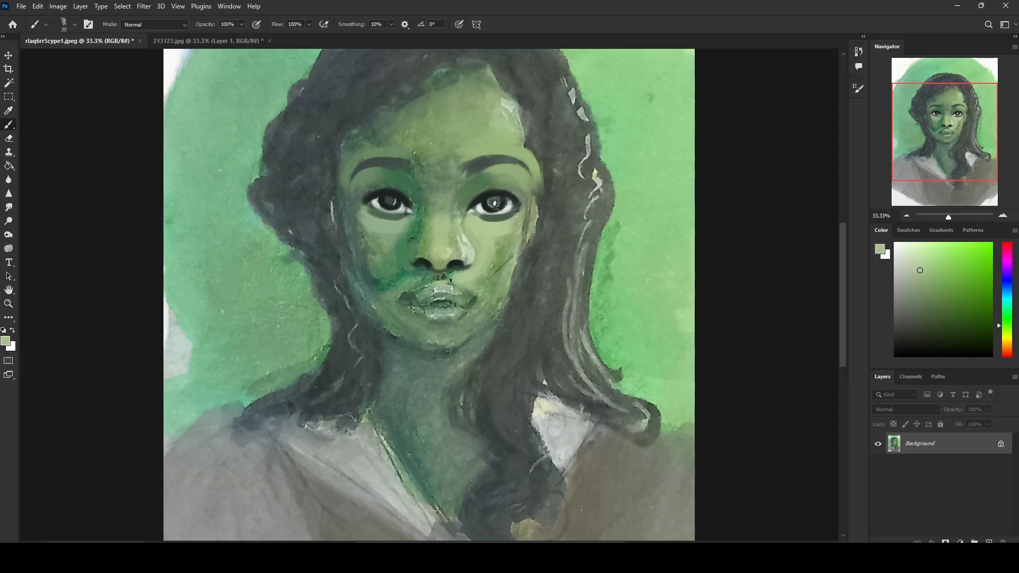
pyautogui.keyDown('alt'); pyautogui.click(454, 273); pyautogui.keyUp('alt')
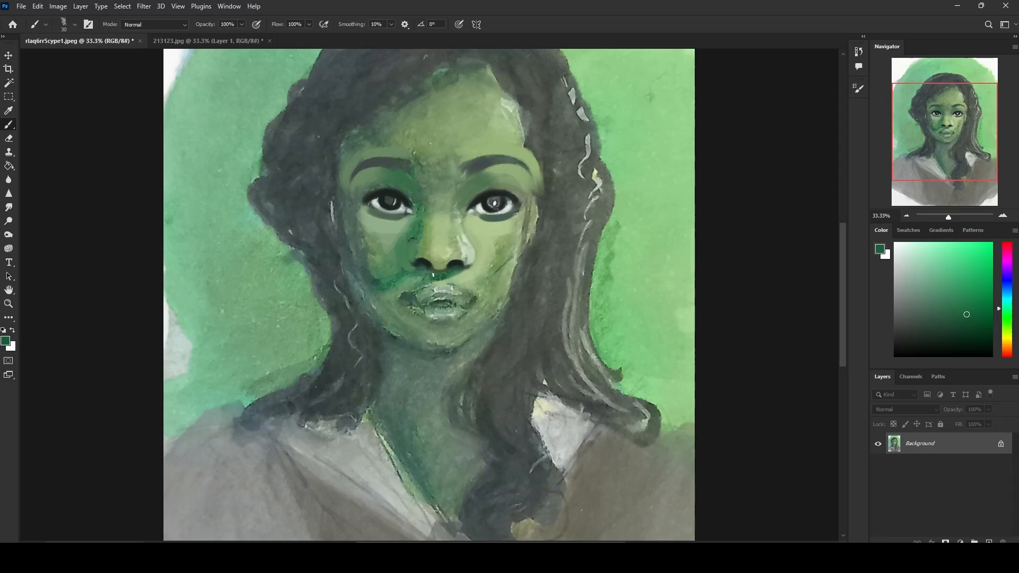
pyautogui.keyDown('alt'); pyautogui.click(465, 248); pyautogui.keyUp('alt')
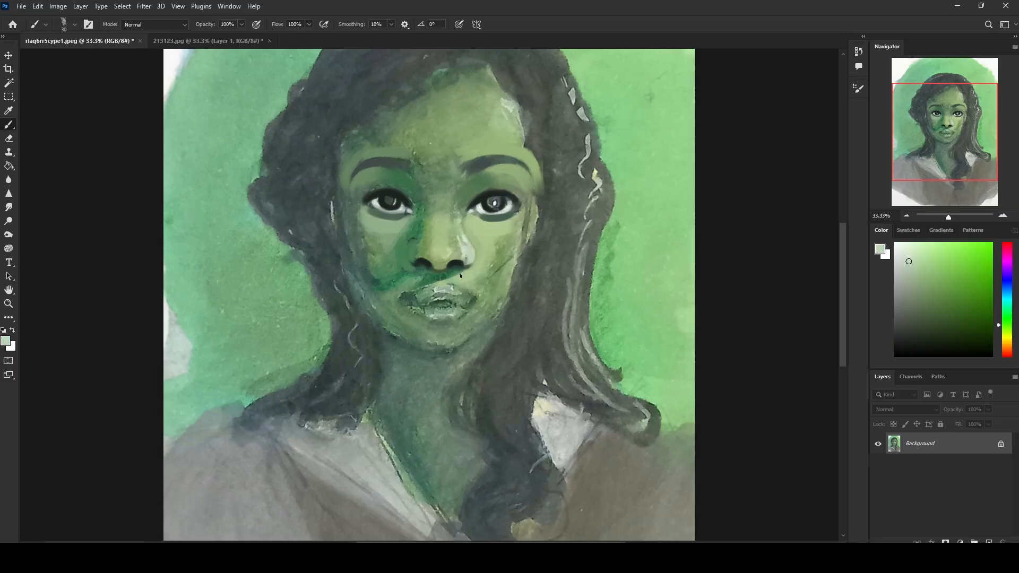
# Step: Paint the image-right cheek with light green sampled under the eye, using a 100 px brush
pyautogui.press(']')
pyautogui.press(']')
pyautogui.press(']')
pyautogui.press(']')
pyautogui.press('[')
pyautogui.press(']')
pyautogui.press(']')
pyautogui.press(']')
pyautogui.keyDown('alt'); pyautogui.click(495, 231); pyautogui.keyUp('alt')
pyautogui.moveTo(486, 245)
pyautogui.mouseDown()
pyautogui.moveTo(516, 223)
pyautogui.moveTo(491, 261)
pyautogui.moveTo(522, 223)
pyautogui.mouseUp()
pyautogui.moveTo(489, 267)
pyautogui.mouseDown()
pyautogui.moveTo(529, 213)
pyautogui.moveTo(521, 231)
pyautogui.mouseUp()
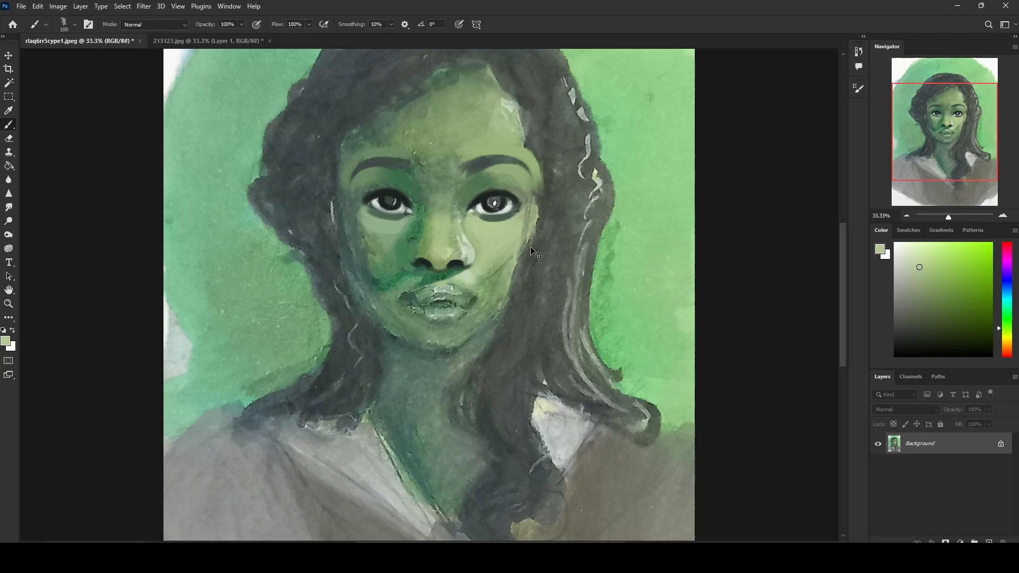
# Step: Define the edge between the image-right cheek and the hair with sampled light green and dark hair grey
pyautogui.keyDown('alt'); pyautogui.click(535, 217); pyautogui.keyUp('alt')
pyautogui.keyDown('alt'); pyautogui.click(507, 233); pyautogui.keyUp('alt')
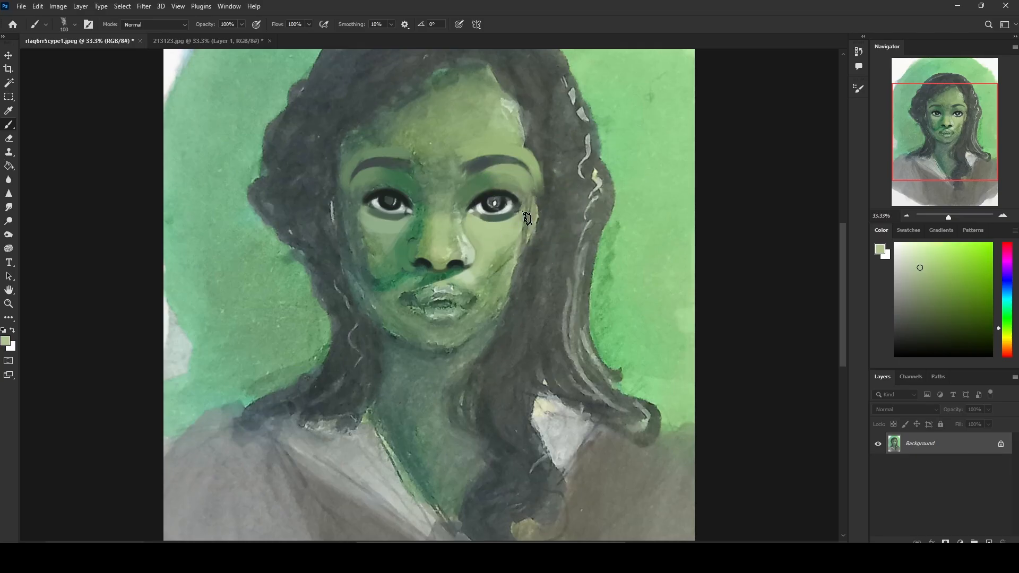
pyautogui.moveTo(527, 218)
pyautogui.mouseDown()
pyautogui.moveTo(494, 256)
pyautogui.moveTo(508, 255)
pyautogui.moveTo(543, 211)
pyautogui.moveTo(537, 238)
pyautogui.mouseUp()
pyautogui.keyDown('alt'); pyautogui.click(561, 213); pyautogui.keyUp('alt')
pyautogui.moveTo(538, 212); pyautogui.dragTo(531, 259)
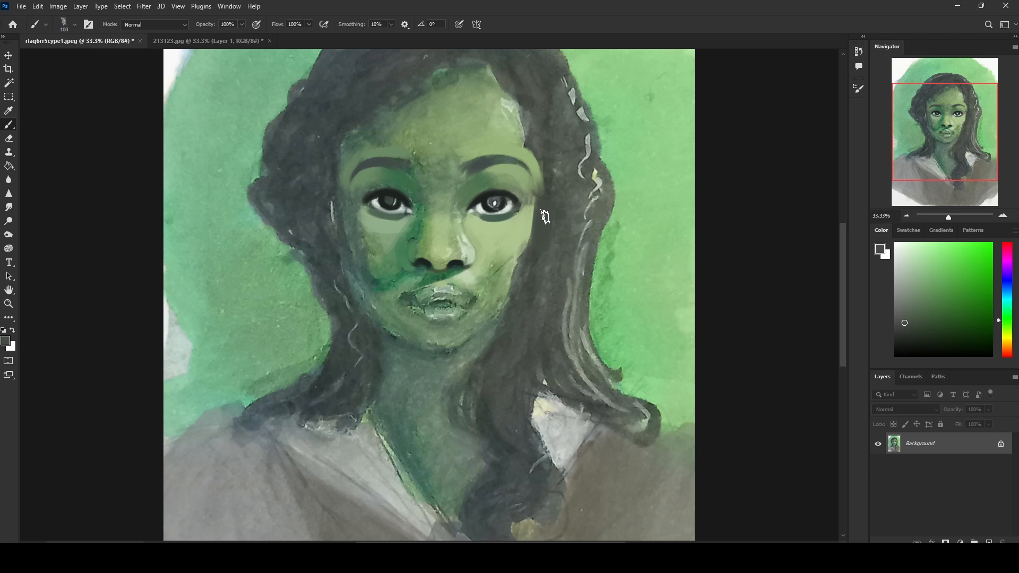
# Step: Smooth the lower image-right cheek and the image-left cheek under the eye with sampled greens at 100 px
pyautogui.keyDown('alt'); pyautogui.click(528, 229); pyautogui.keyUp('alt')
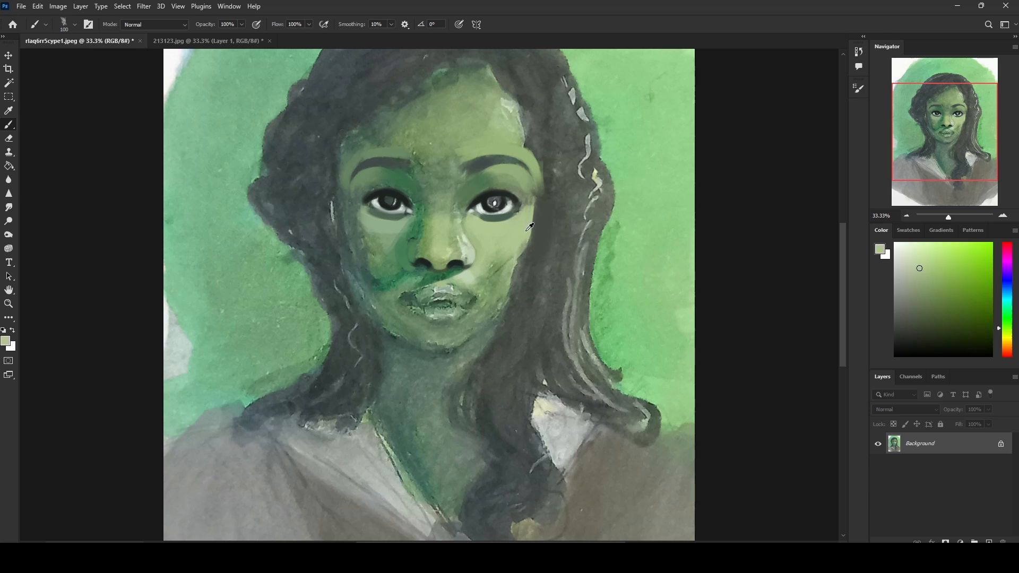
pyautogui.keyDown('alt'); pyautogui.click(498, 283); pyautogui.keyUp('alt')
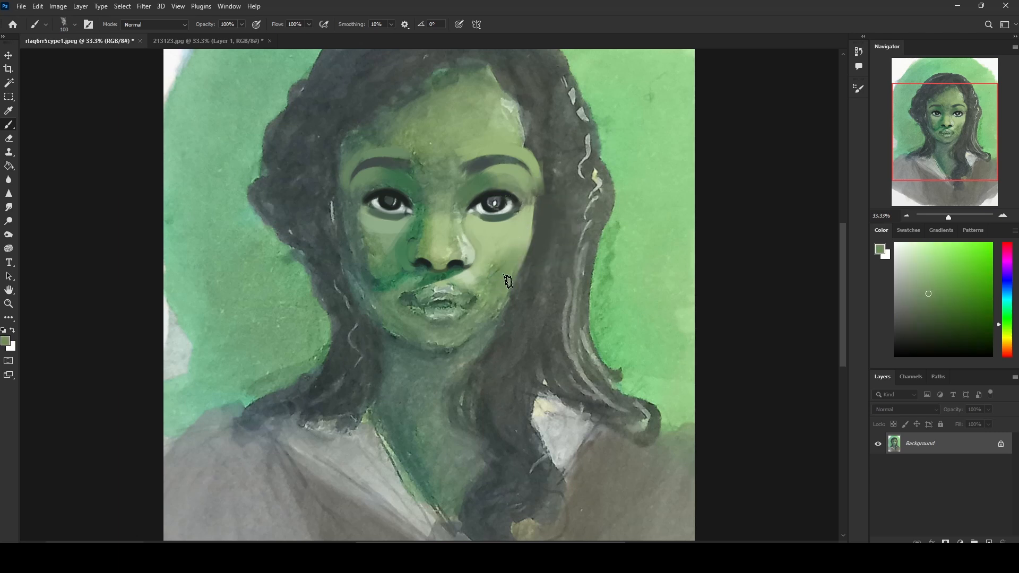
pyautogui.keyDown('alt'); pyautogui.click(509, 256); pyautogui.keyUp('alt')
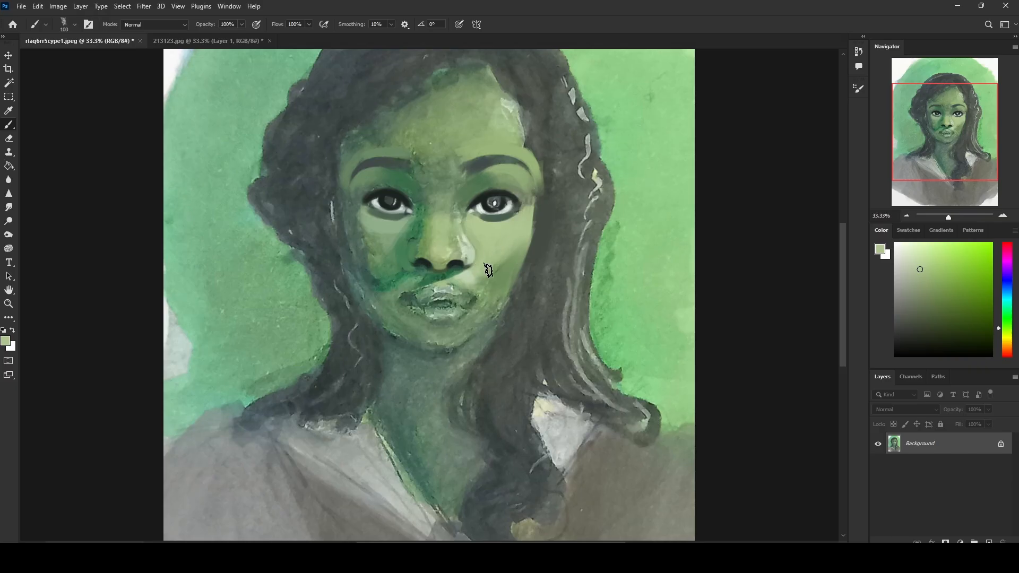
pyautogui.keyDown('alt'); pyautogui.click(502, 272); pyautogui.keyUp('alt')
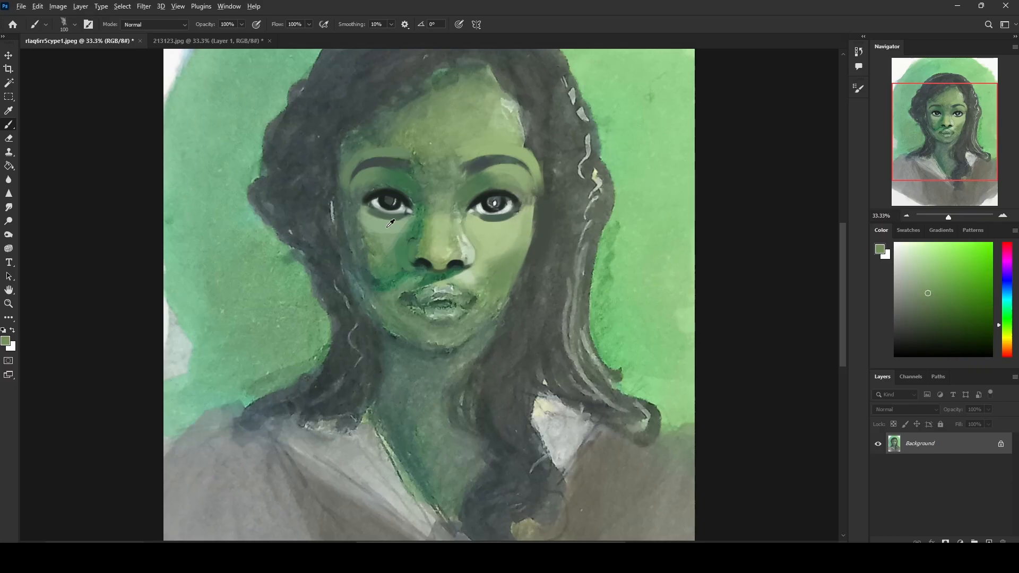
pyautogui.keyDown('alt'); pyautogui.click(361, 223); pyautogui.keyUp('alt')
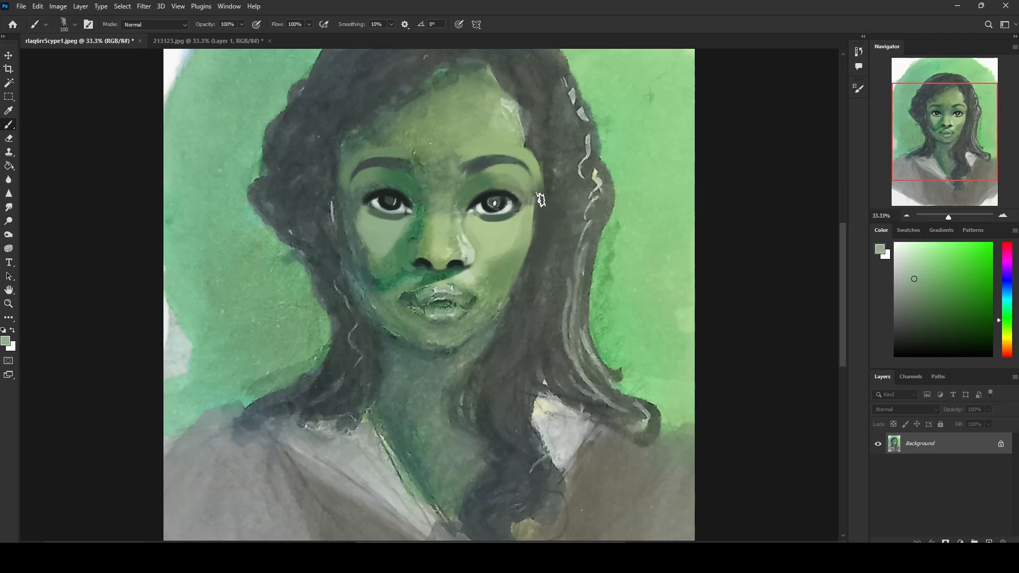
# Step: Lighten the brow bone above the image-right eye with light green sampled from the cheek at 80 px
pyautogui.keyDown('alt'); pyautogui.click(486, 226); pyautogui.keyUp('alt')
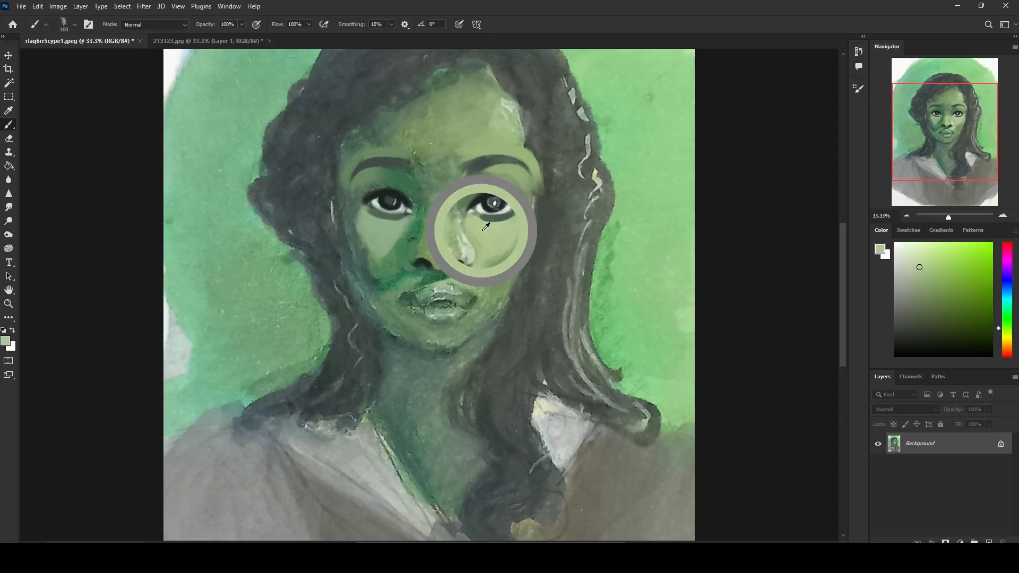
pyautogui.press('[')
pyautogui.moveTo(518, 176); pyautogui.dragTo(475, 183)
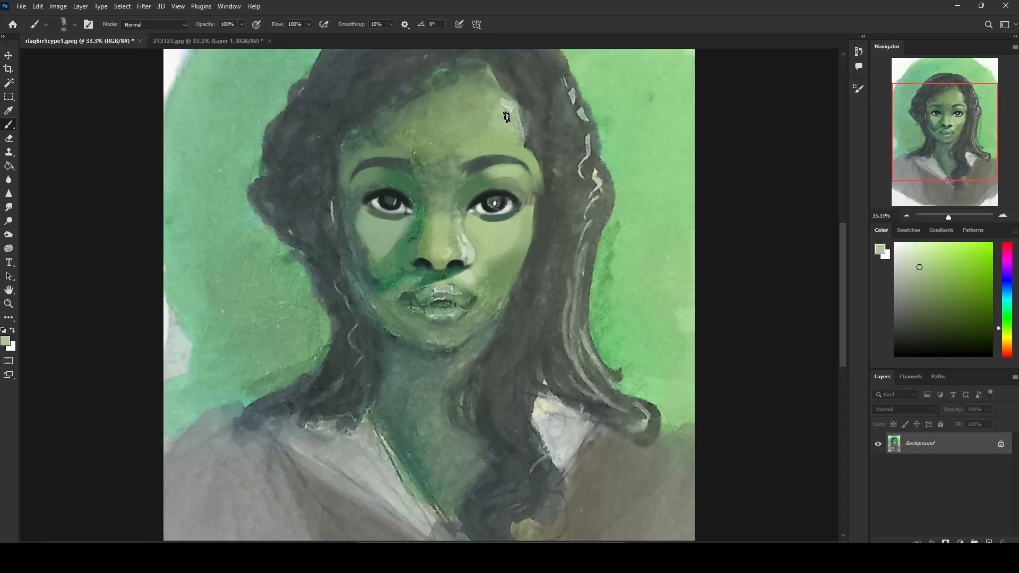
# Step: Cover the image-right side of the forehead with the sampled light green using a large brush
pyautogui.press(']')
pyautogui.press(']')
pyautogui.press(']')
pyautogui.press(']')
pyautogui.hotkey('ctrl', '-')
pyautogui.press(']')
pyautogui.press(']')
pyautogui.press(']')
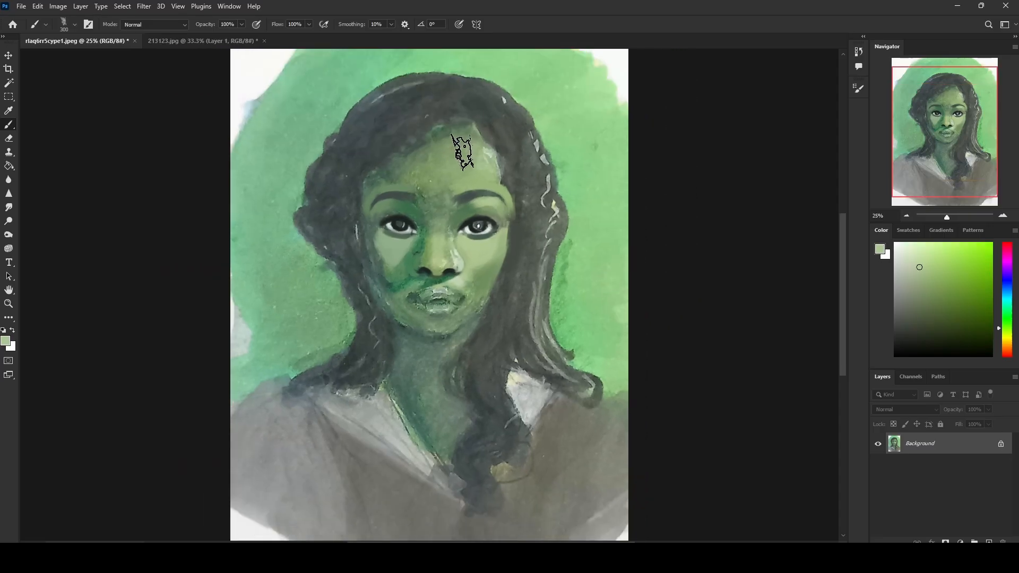
pyautogui.press('[')
pyautogui.press('[')
pyautogui.moveTo(465, 144); pyautogui.dragTo(509, 198)
pyautogui.press('[')
pyautogui.press('[')
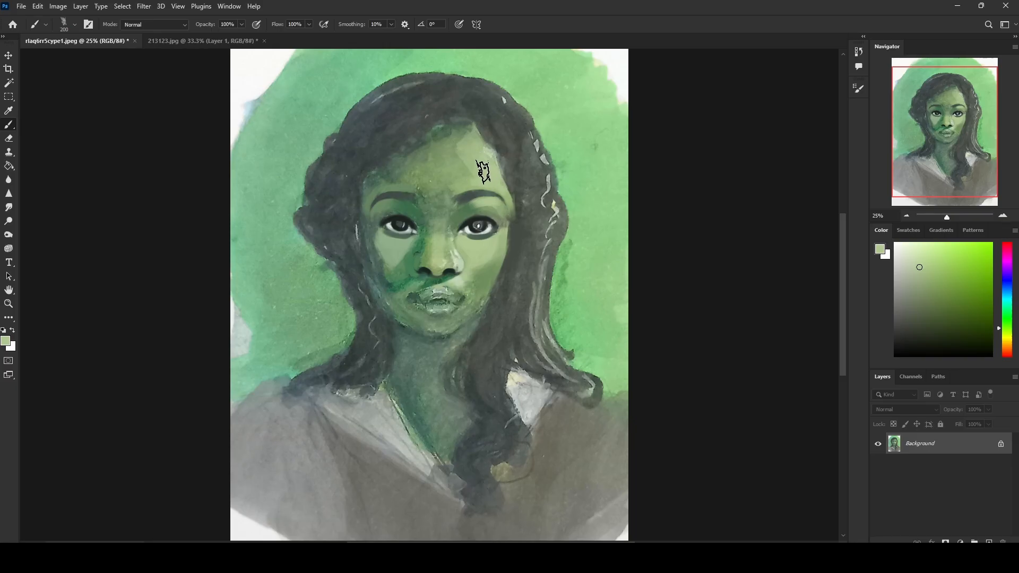
# Step: Extend the light green across the rest of the forehead to the image-left hairline, using 300 px and 125 px brushes
pyautogui.press(']')
pyautogui.press(']')
pyautogui.press(']')
pyautogui.press(']')
pyautogui.press(']')
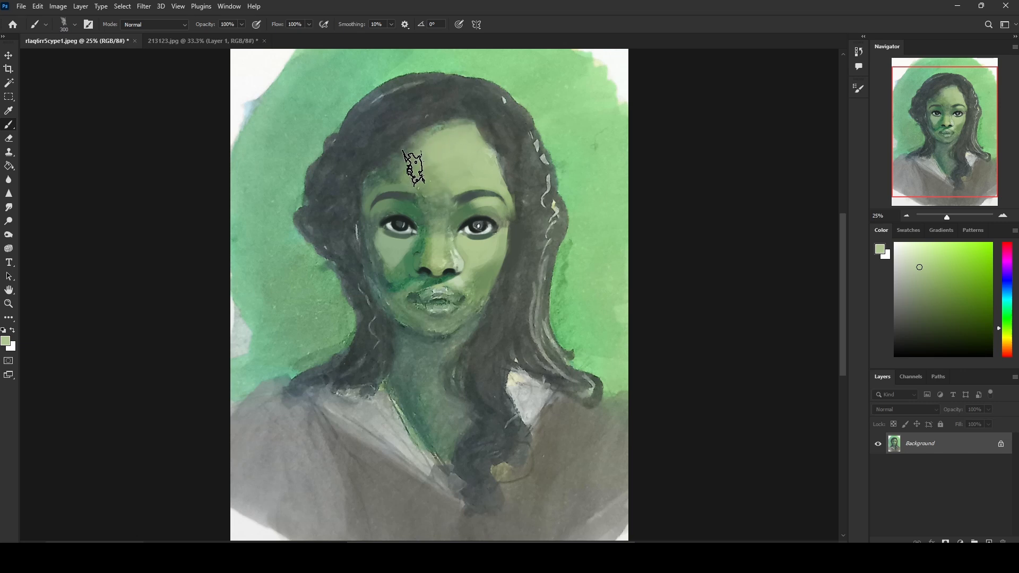
pyautogui.press('[')
pyautogui.press('[')
pyautogui.press('[')
pyautogui.press('[')
pyautogui.press('[')
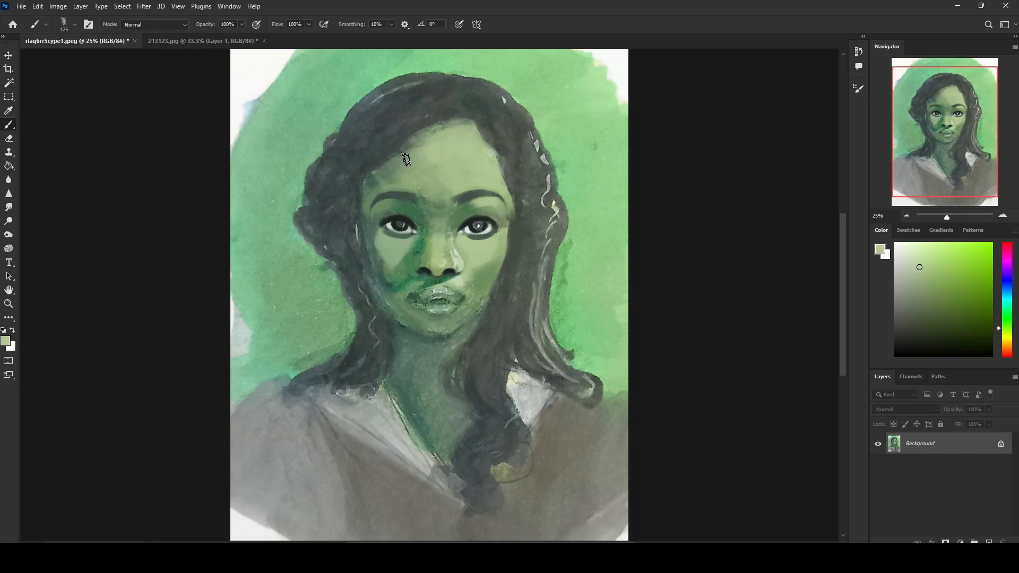
# Step: Paint a forehead highlight above the image-right eyebrow with sampled pale greens at 125 px
pyautogui.keyDown('alt'); pyautogui.click(461, 252); pyautogui.keyUp('alt')
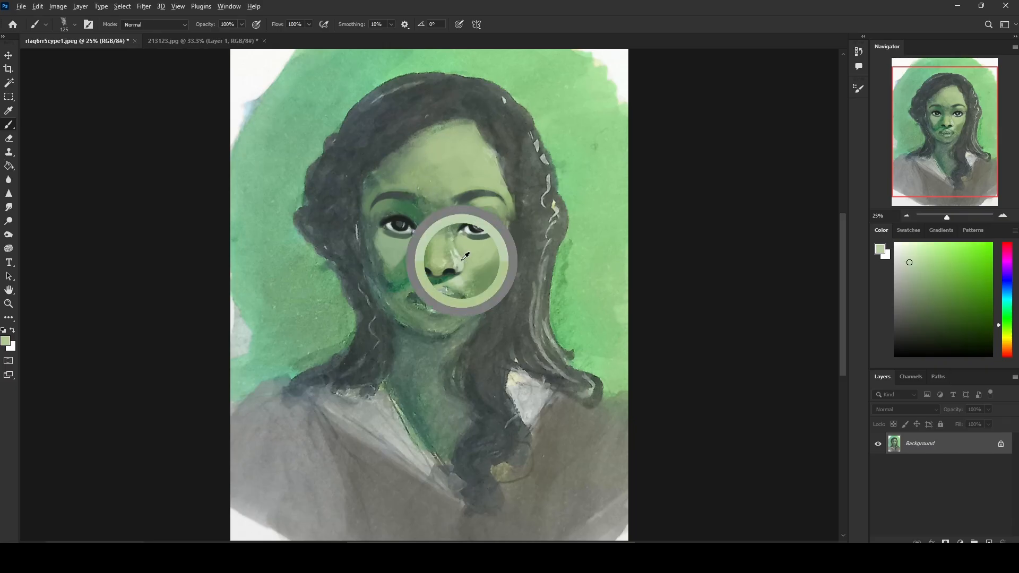
pyautogui.moveTo(466, 144); pyautogui.dragTo(481, 168)
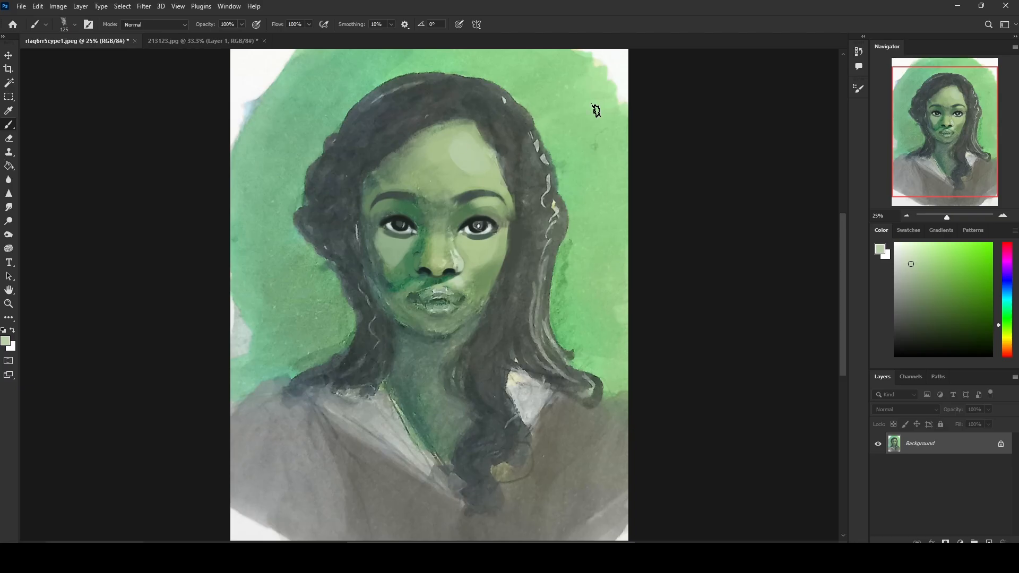
pyautogui.keyDown('alt'); pyautogui.click(610, 62); pyautogui.keyUp('alt')
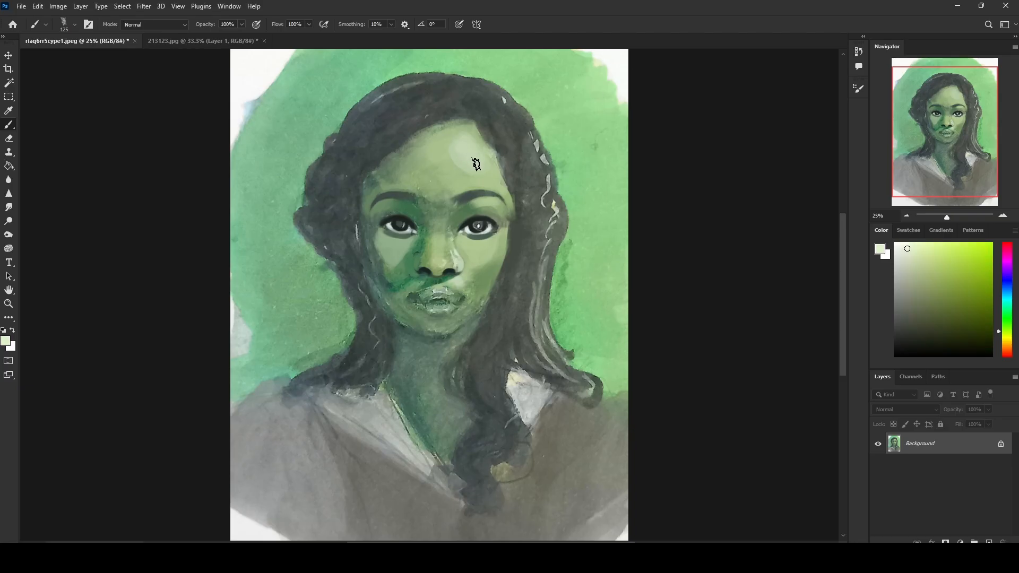
pyautogui.moveTo(476, 164)
pyautogui.mouseDown()
pyautogui.moveTo(440, 189)
pyautogui.moveTo(439, 148)
pyautogui.mouseUp()
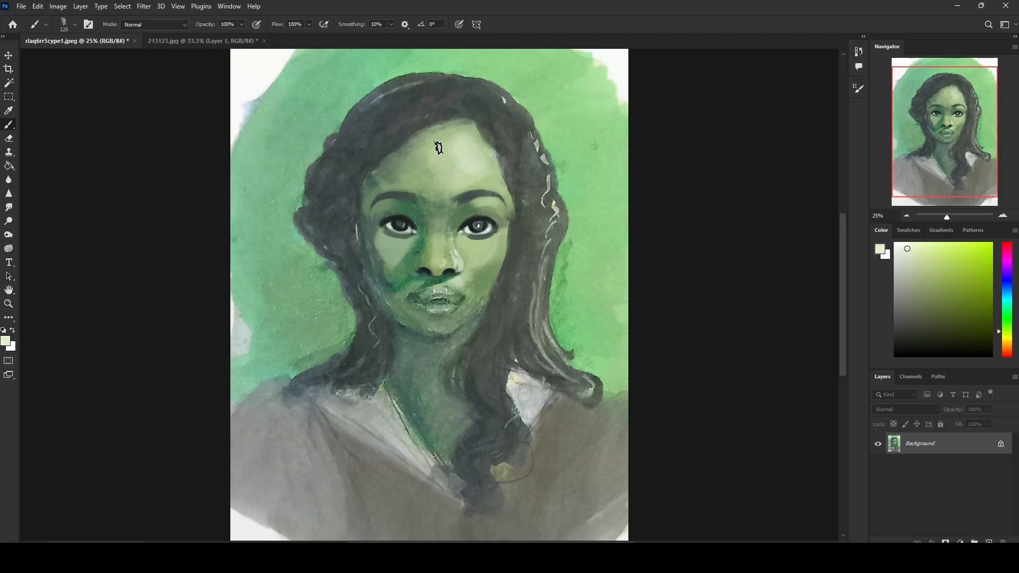
# Step: Blend the forehead with sampled mid-light green and sharpen the hairline with sampled dark grey at 125 px
pyautogui.keyDown('alt'); pyautogui.click(446, 130); pyautogui.keyUp('alt')
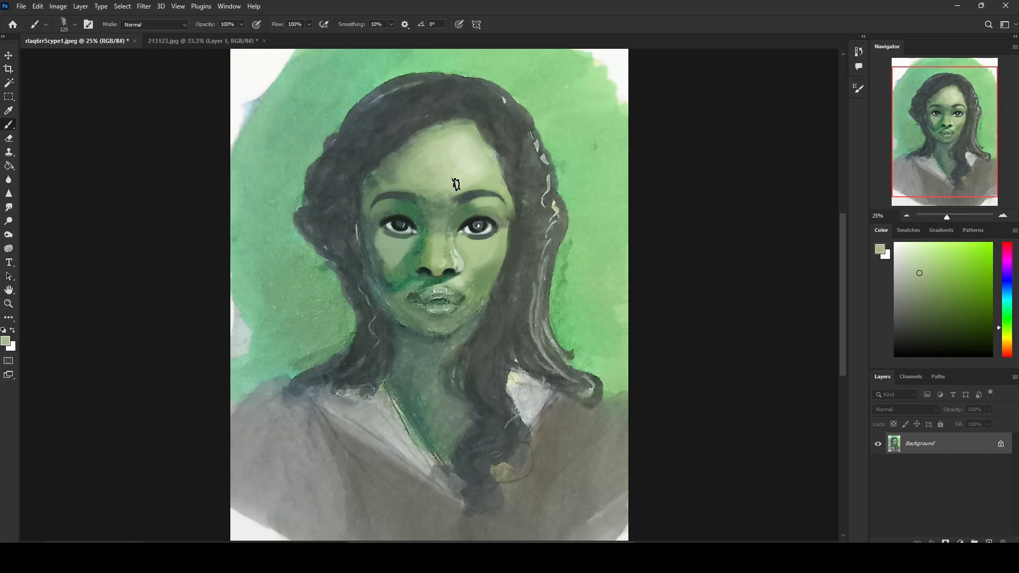
pyautogui.keyDown('alt'); pyautogui.click(488, 181); pyautogui.keyUp('alt')
pyautogui.keyDown('alt'); pyautogui.click(449, 123); pyautogui.keyUp('alt')
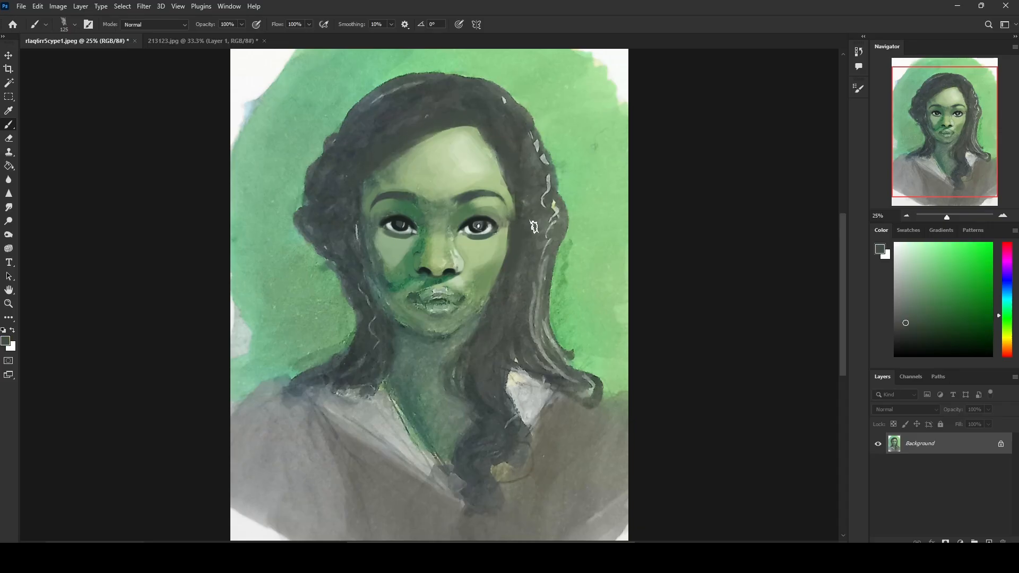
# Step: Darken the mouth corners and the line between the lips with sampled near-black at 40 px
pyautogui.keyDown('alt'); pyautogui.click(455, 271); pyautogui.keyUp('alt')
pyautogui.hotkey('ctrl', '+')
pyautogui.hotkey('ctrl', '+')
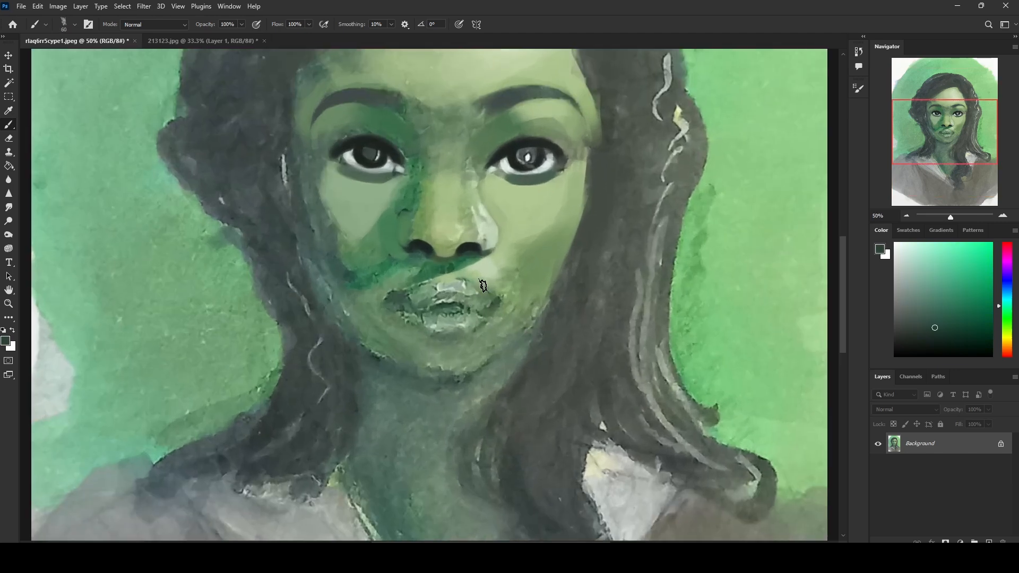
pyautogui.hotkey('ctrl', '-')
pyautogui.keyDown('alt'); pyautogui.click(460, 264); pyautogui.keyUp('alt')
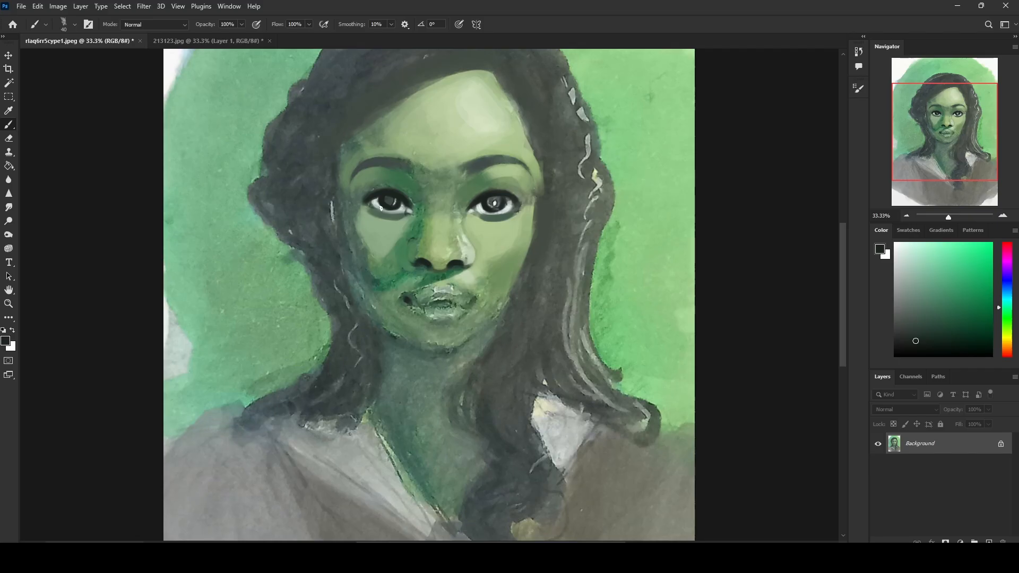
pyautogui.keyDown('alt'); pyautogui.click(445, 309); pyautogui.keyUp('alt')
pyautogui.keyDown('alt'); pyautogui.click(430, 299); pyautogui.keyUp('alt')
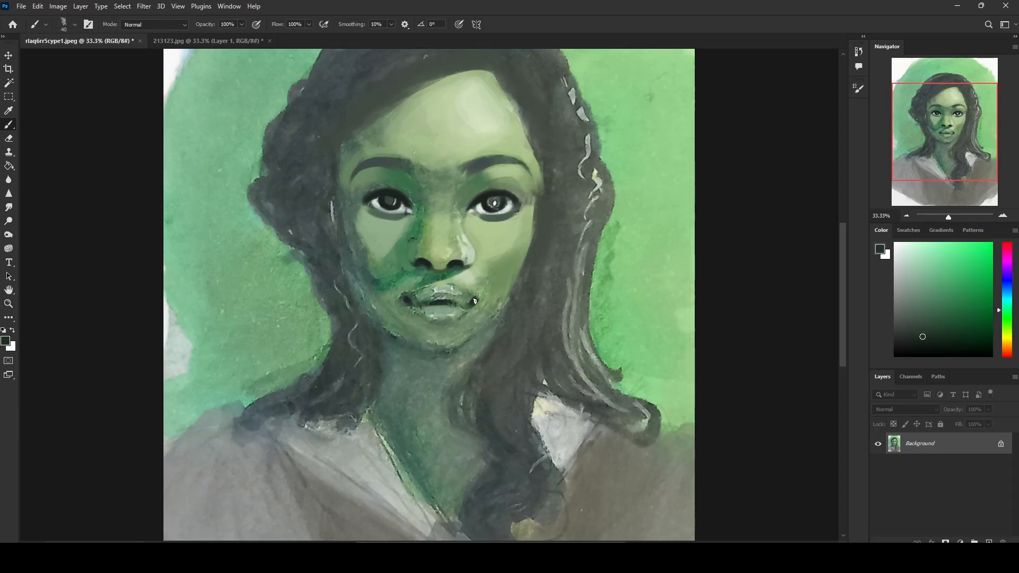
# Step: Paint the shadow beneath the lower lip with dark grey-green and richer green tones using a 50 px brush
pyautogui.moveTo(436, 324); pyautogui.dragTo(455, 322)
pyautogui.keyDown('alt'); pyautogui.click(449, 323); pyautogui.keyUp('alt')
pyautogui.keyDown('alt'); pyautogui.click(447, 322); pyautogui.keyUp('alt')
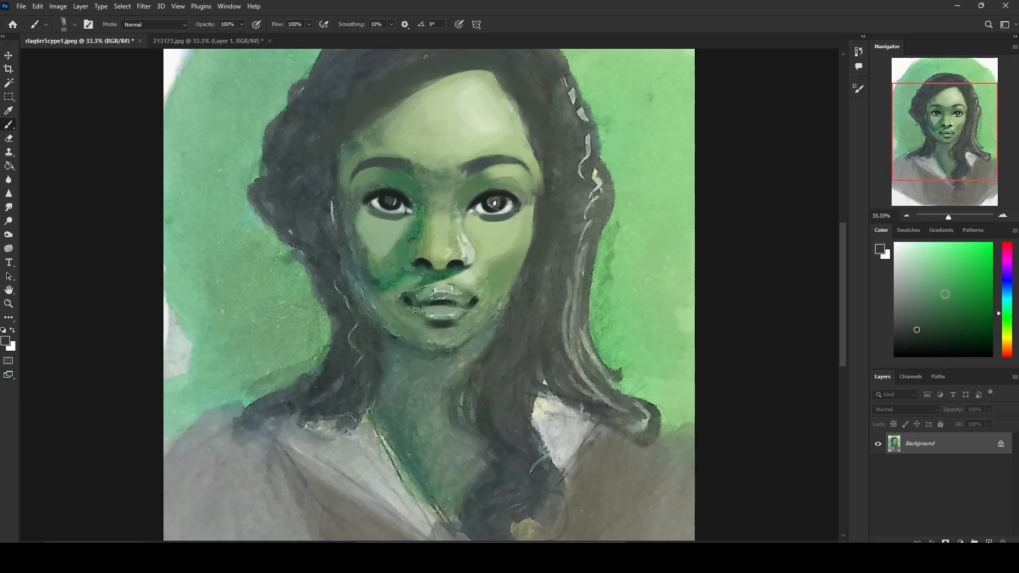
pyautogui.click(974, 332)
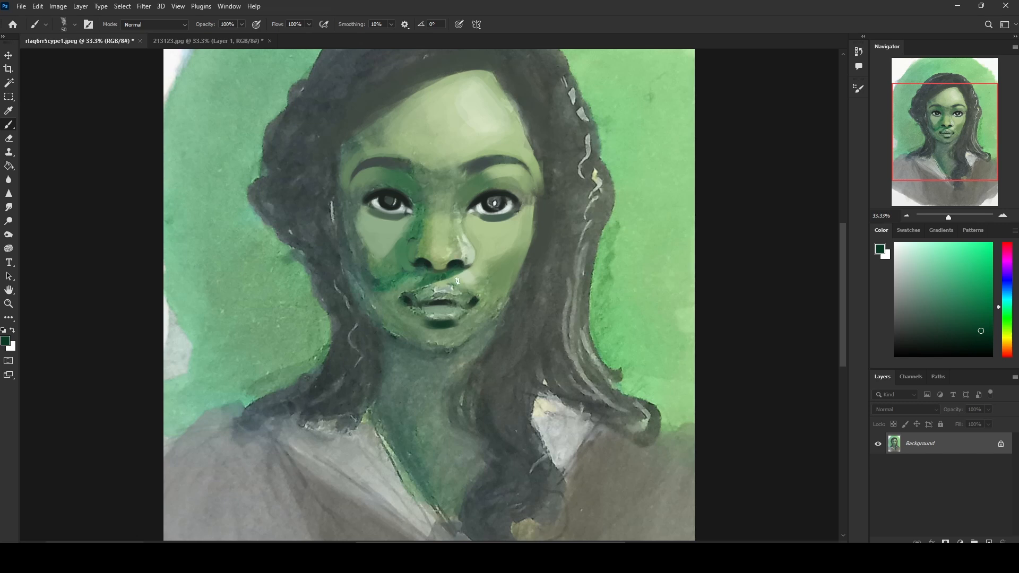
pyautogui.keyDown('alt'); pyautogui.click(407, 258); pyautogui.keyUp('alt')
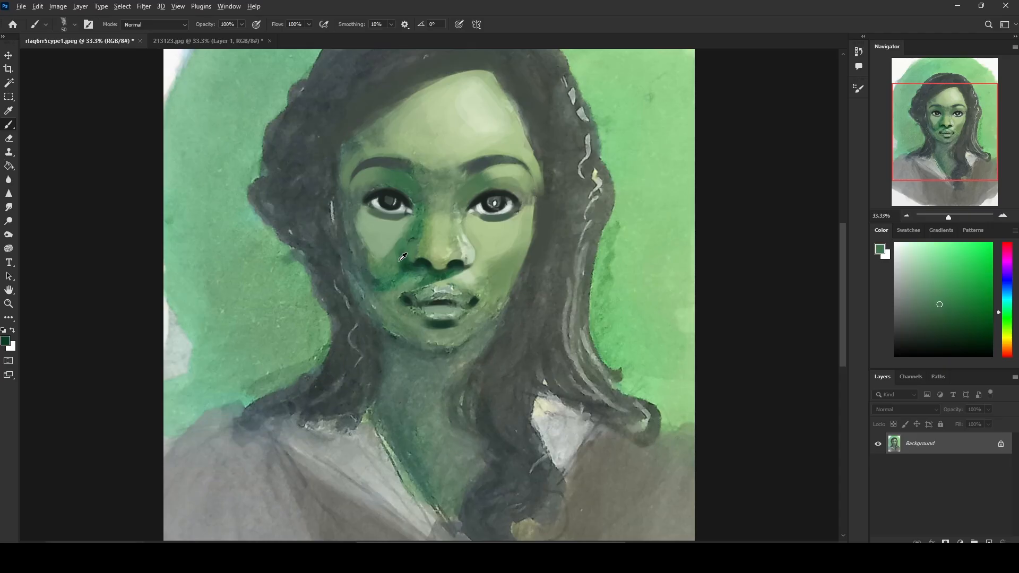
# Step: Sharpen the nostrils and the image-left eye with sampled near-black, reducing the brush to 20 px
pyautogui.keyDown('alt'); pyautogui.click(429, 258); pyautogui.keyUp('alt')
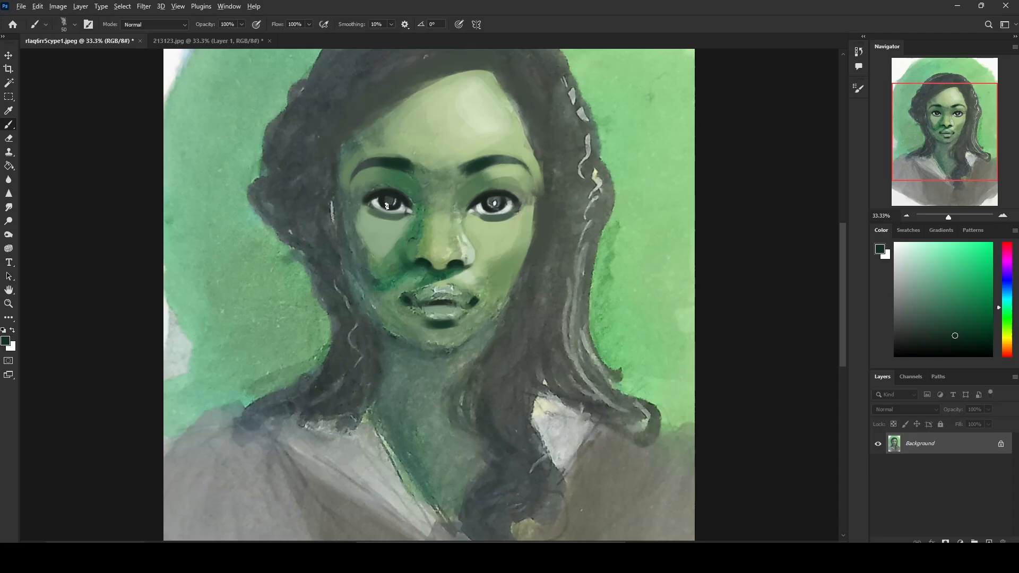
pyautogui.keyDown('alt'); pyautogui.click(367, 201); pyautogui.keyUp('alt')
pyautogui.keyDown('alt'); pyautogui.click(389, 196); pyautogui.keyUp('alt')
pyautogui.keyDown('alt'); pyautogui.click(491, 181); pyautogui.keyUp('alt')
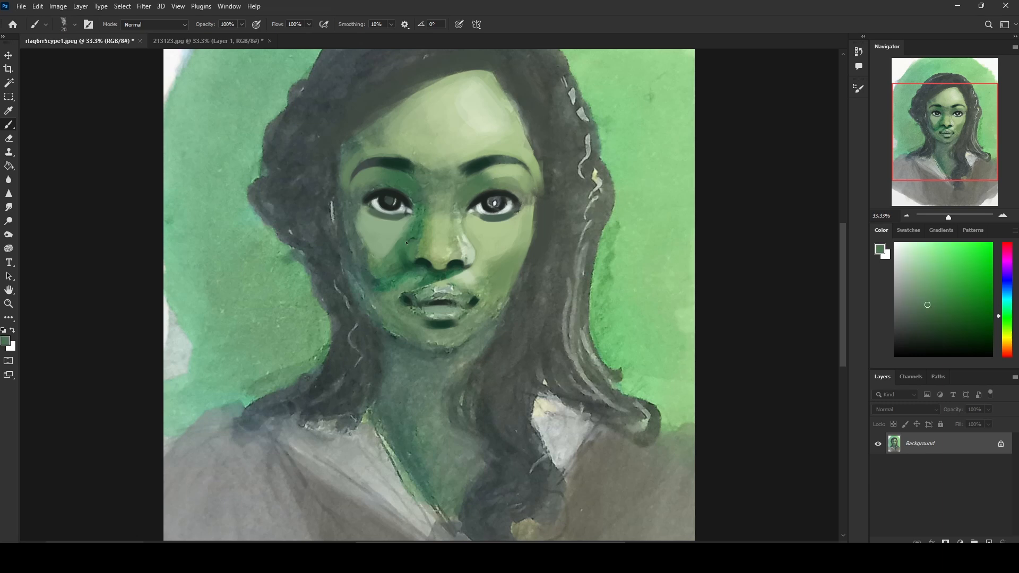
# Step: Repaint the upper lip and the lip contours with dark green sampled from the nostril, using a brush up to 45 px
pyautogui.keyDown('alt'); pyautogui.click(425, 257); pyautogui.keyUp('alt')
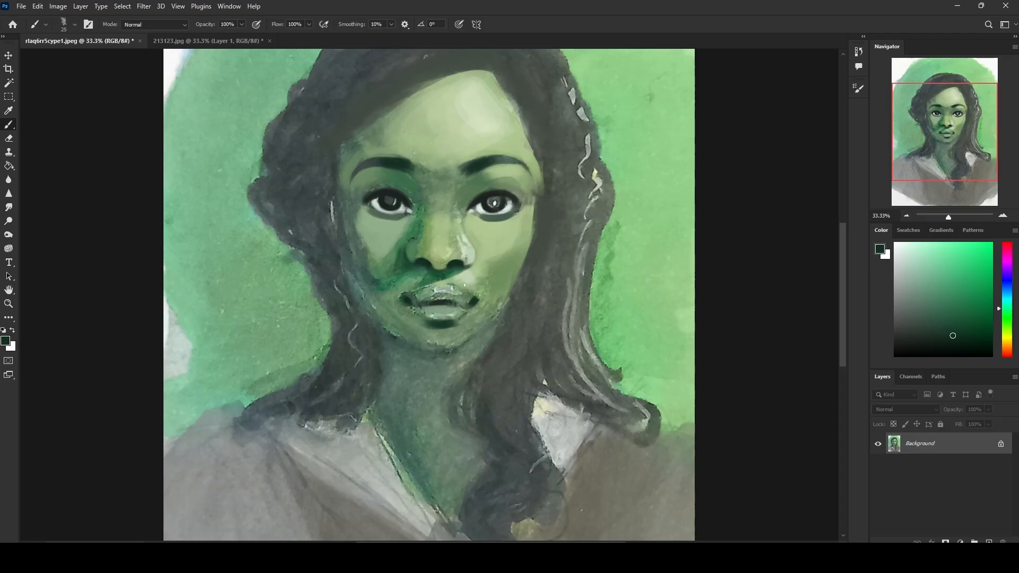
pyautogui.moveTo(469, 301)
pyautogui.mouseDown()
pyautogui.moveTo(417, 298)
pyautogui.moveTo(448, 294)
pyautogui.moveTo(433, 292)
pyautogui.moveTo(462, 308)
pyautogui.moveTo(428, 311)
pyautogui.mouseUp()
pyautogui.press('[')
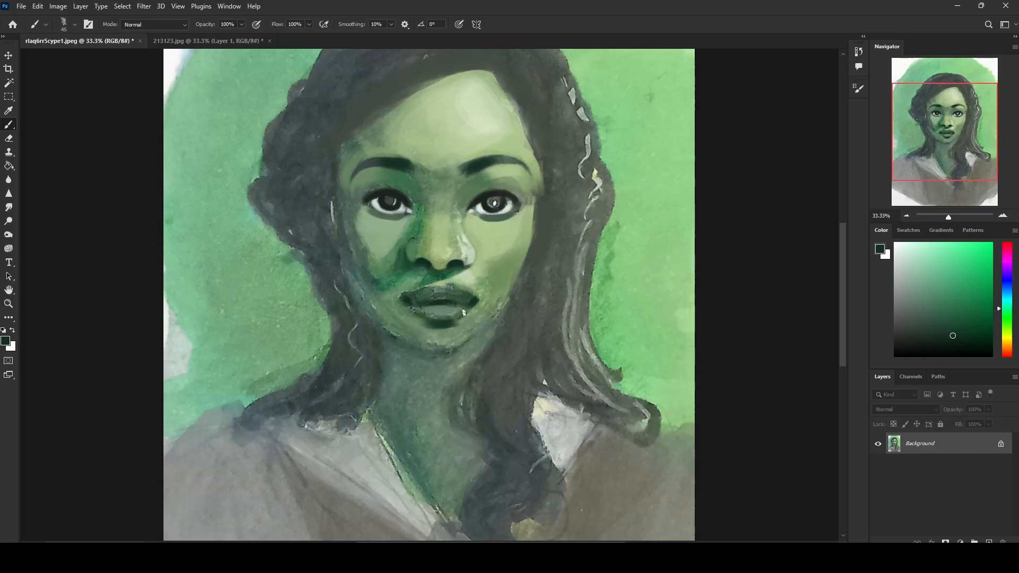
# Step: Clean up the skin above the upper lip with sampled pale greens, reducing the brush to 30 px
pyautogui.keyDown('alt'); pyautogui.click(454, 280); pyautogui.keyUp('alt')
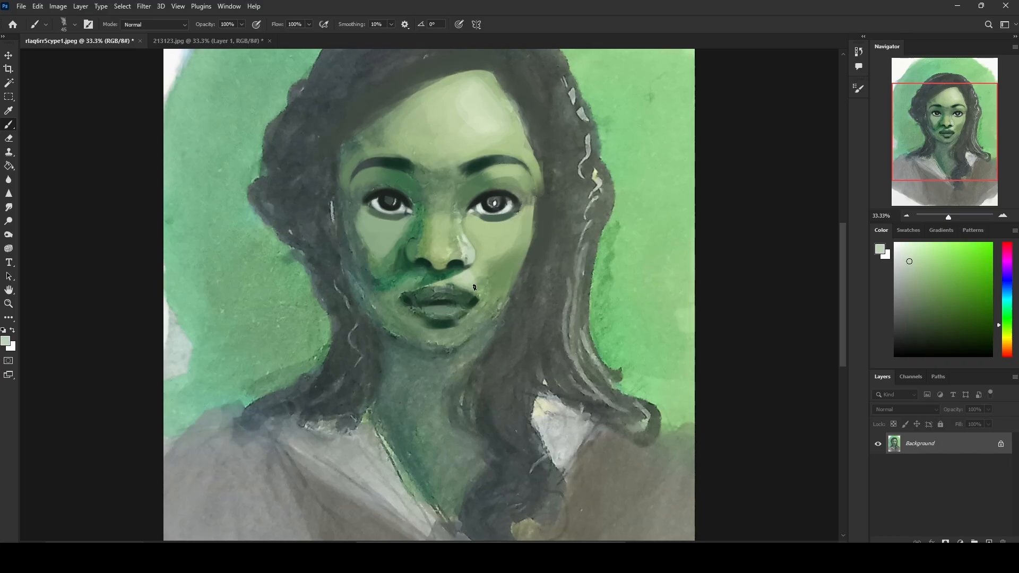
pyautogui.keyDown('alt'); pyautogui.click(468, 277); pyautogui.keyUp('alt')
pyautogui.keyDown('alt'); pyautogui.click(451, 285); pyautogui.keyUp('alt')
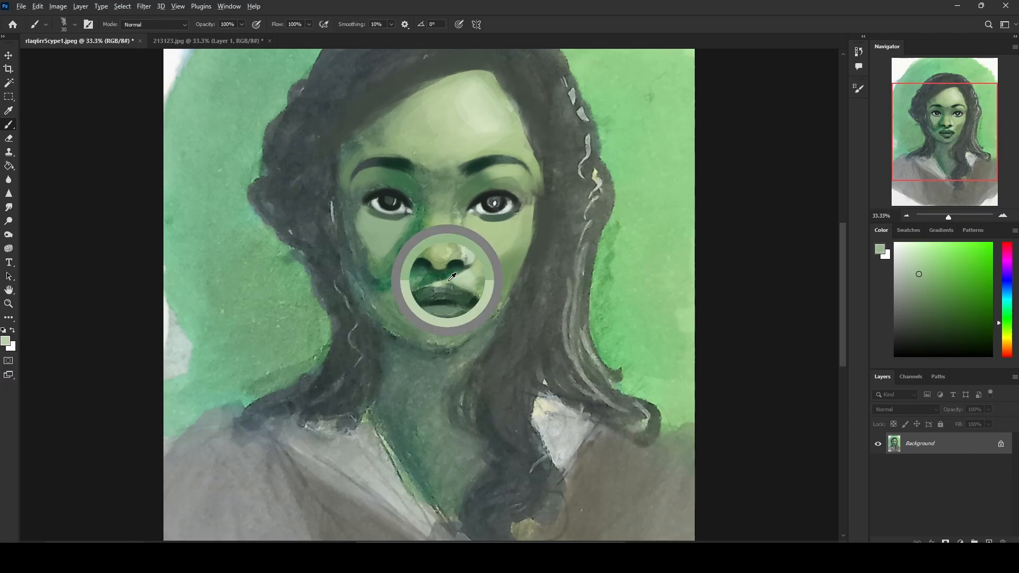
pyautogui.keyDown('alt'); pyautogui.click(453, 286); pyautogui.keyUp('alt')
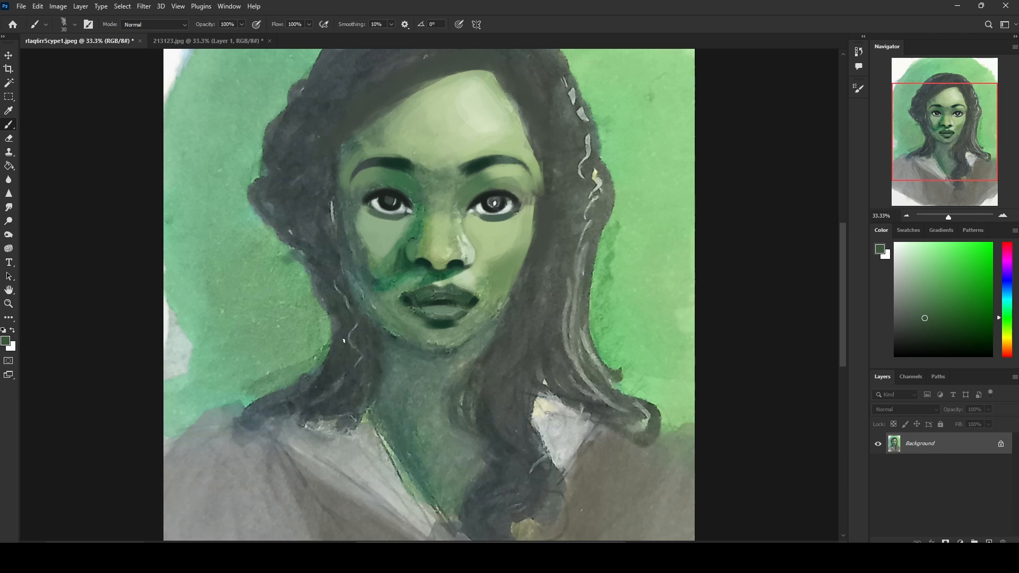
# Step: Paint a dark green shadow across the neck beneath the chin with a 300 px brush in Darken mode
pyautogui.scroll(-1, 512, 246)
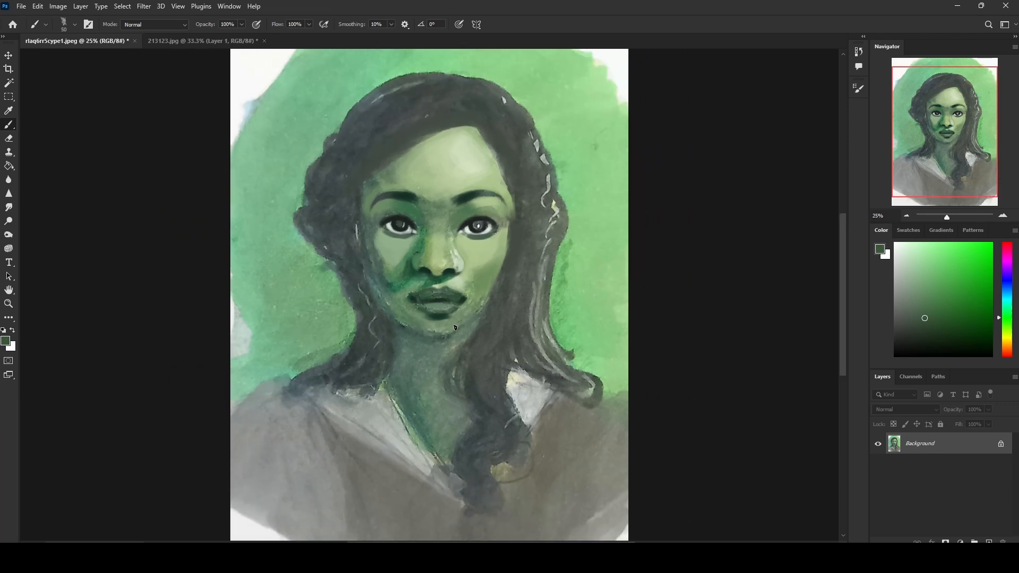
pyautogui.keyDown('alt'); pyautogui.click(484, 218); pyautogui.keyUp('alt')
pyautogui.press(']')
pyautogui.press(']')
pyautogui.press(']')
pyautogui.press(']')
pyautogui.press(']')
pyautogui.click(982, 336)
pyautogui.click(1007, 308)
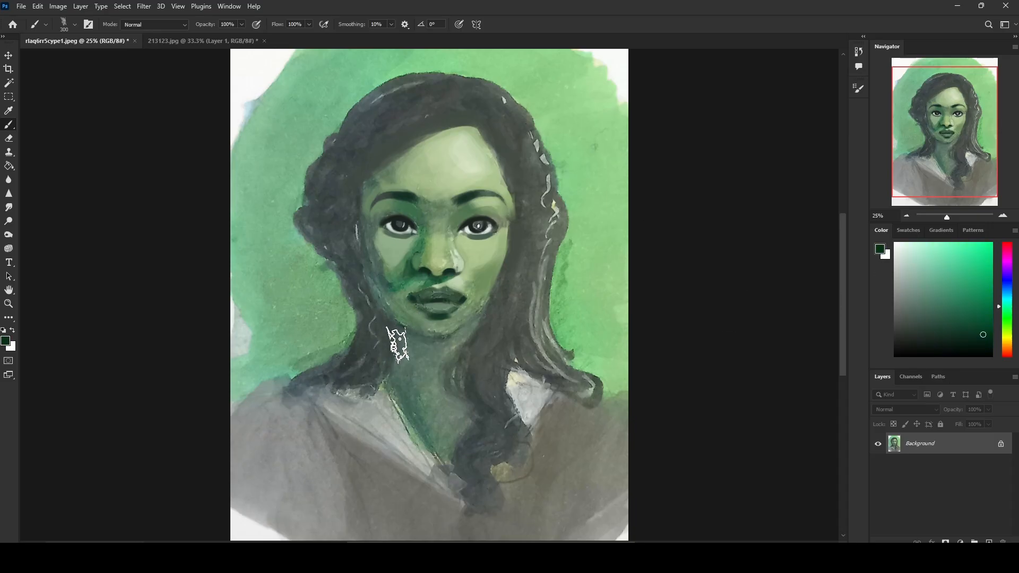
pyautogui.click(159, 24)
pyautogui.click(159, 71)
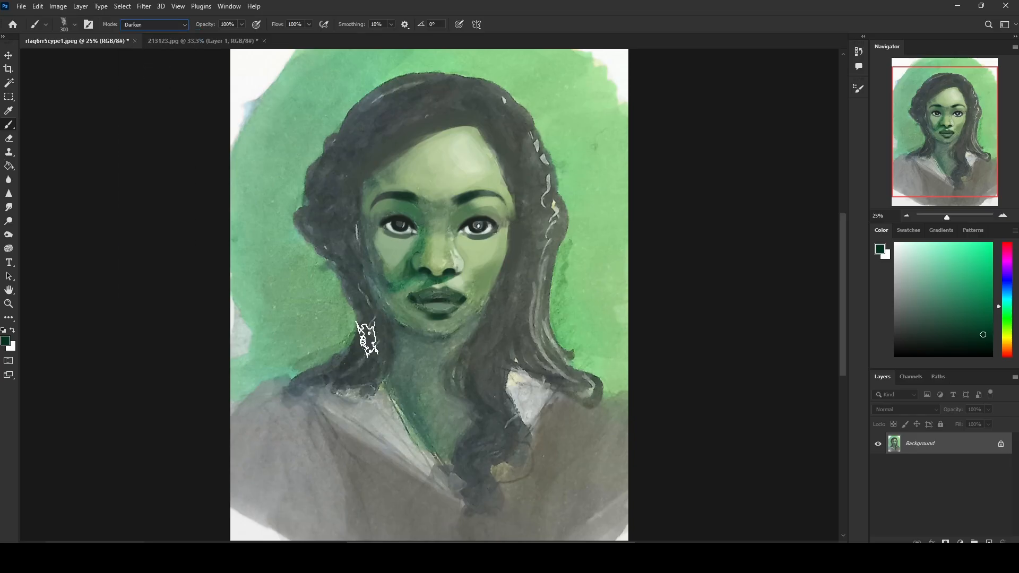
pyautogui.moveTo(425, 359)
pyautogui.mouseDown()
pyautogui.moveTo(453, 357)
pyautogui.moveTo(484, 330)
pyautogui.moveTo(436, 357)
pyautogui.moveTo(382, 341)
pyautogui.moveTo(424, 357)
pyautogui.moveTo(480, 331)
pyautogui.moveTo(403, 347)
pyautogui.moveTo(480, 334)
pyautogui.mouseUp()
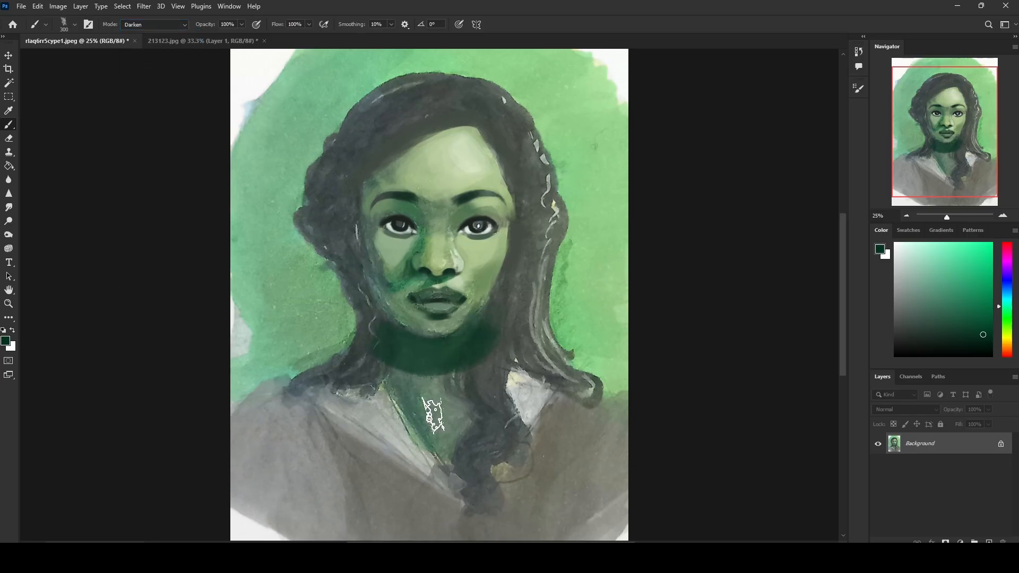
# Step: Block near-black shadow into the hair on both sides of the face at 300 px in Darken mode
pyautogui.click(973, 346)
pyautogui.moveTo(523, 259)
pyautogui.mouseDown()
pyautogui.moveTo(514, 289)
pyautogui.moveTo(532, 234)
pyautogui.moveTo(509, 312)
pyautogui.moveTo(529, 229)
pyautogui.moveTo(526, 351)
pyautogui.mouseUp()
pyautogui.moveTo(324, 242)
pyautogui.mouseDown()
pyautogui.moveTo(318, 223)
pyautogui.moveTo(329, 212)
pyautogui.mouseUp()
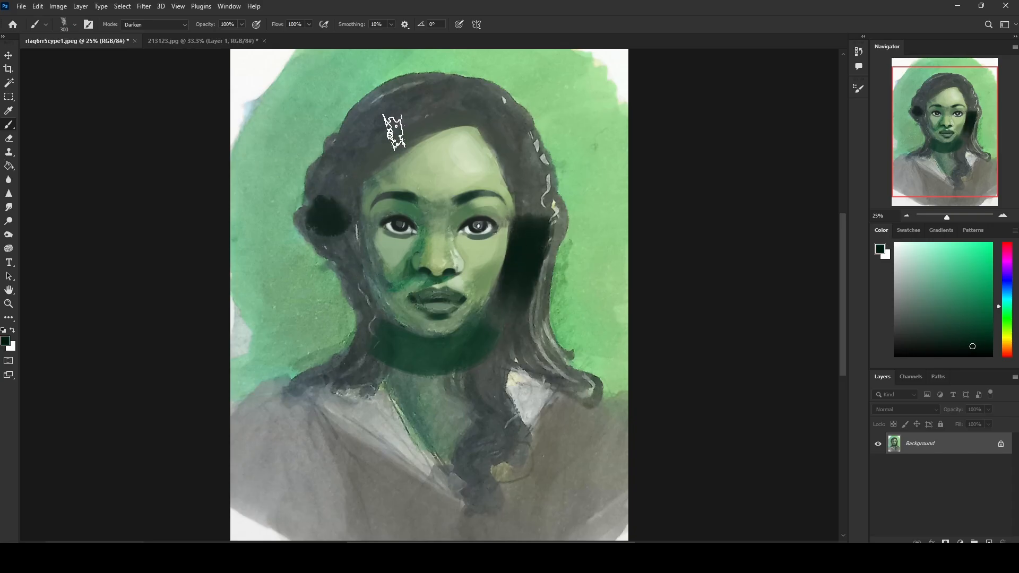
# Step: Darken the sweeping strands over the crown and image-left side of the hair with a smaller near-black brush
pyautogui.press('[')
pyautogui.press('[')
pyautogui.press('[')
pyautogui.press('[')
pyautogui.press('[')
pyautogui.press('[')
pyautogui.press('[')
pyautogui.moveTo(318, 167)
pyautogui.mouseDown()
pyautogui.moveTo(431, 119)
pyautogui.moveTo(405, 154)
pyautogui.moveTo(312, 189)
pyautogui.moveTo(325, 200)
pyautogui.moveTo(324, 170)
pyautogui.mouseUp()
pyautogui.press(']')
pyautogui.press(']')
pyautogui.press(']')
pyautogui.press(']')
# Step: Darken the image-left hair from the temple down to the shoulder with near-black at 125 px, undoing stray strokes
pyautogui.press('[')
pyautogui.moveTo(352, 137)
pyautogui.mouseDown()
pyautogui.moveTo(477, 102)
pyautogui.moveTo(416, 77)
pyautogui.moveTo(490, 112)
pyautogui.moveTo(472, 106)
pyautogui.moveTo(494, 98)
pyautogui.moveTo(480, 118)
pyautogui.moveTo(430, 77)
pyautogui.moveTo(450, 82)
pyautogui.moveTo(362, 118)
pyautogui.moveTo(337, 167)
pyautogui.mouseUp()
pyautogui.press('[')
pyautogui.press('[')
pyautogui.press(']')
pyautogui.press(']')
pyautogui.moveTo(307, 229)
pyautogui.mouseDown()
pyautogui.moveTo(317, 258)
pyautogui.moveTo(352, 262)
pyautogui.moveTo(314, 228)
pyautogui.moveTo(344, 257)
pyautogui.moveTo(352, 295)
pyautogui.moveTo(354, 267)
pyautogui.moveTo(389, 337)
pyautogui.moveTo(366, 292)
pyautogui.moveTo(410, 335)
pyautogui.moveTo(357, 303)
pyautogui.moveTo(315, 245)
pyautogui.moveTo(357, 307)
pyautogui.moveTo(348, 332)
pyautogui.moveTo(384, 371)
pyautogui.moveTo(384, 333)
pyautogui.moveTo(382, 382)
pyautogui.mouseUp()
pyautogui.hotkey('ctrl', 'z')
pyautogui.hotkey('ctrl', 'z')
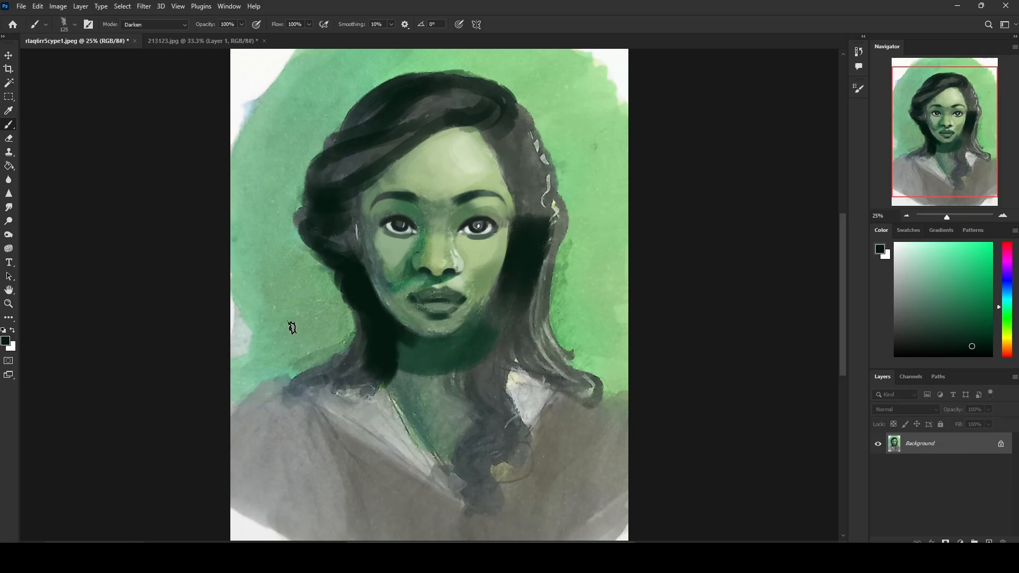
pyautogui.moveTo(348, 246)
pyautogui.mouseDown()
pyautogui.moveTo(348, 191)
pyautogui.moveTo(359, 269)
pyautogui.mouseUp()
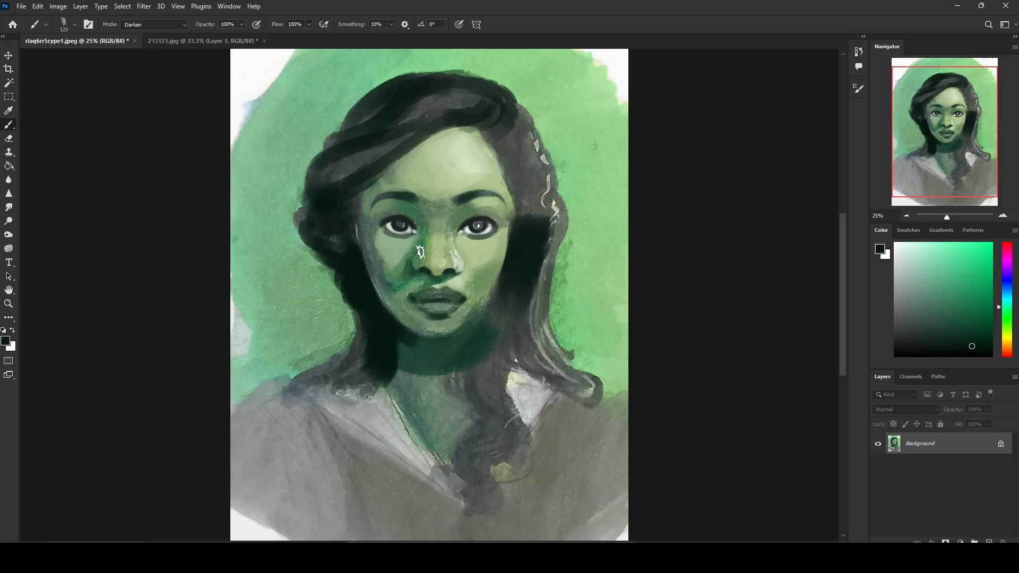
# Step: Define the image-right cheek and jawline with near-black strokes, carrying the shadow around under the chin
pyautogui.moveTo(516, 261)
pyautogui.mouseDown()
pyautogui.moveTo(488, 312)
pyautogui.moveTo(517, 249)
pyautogui.mouseUp()
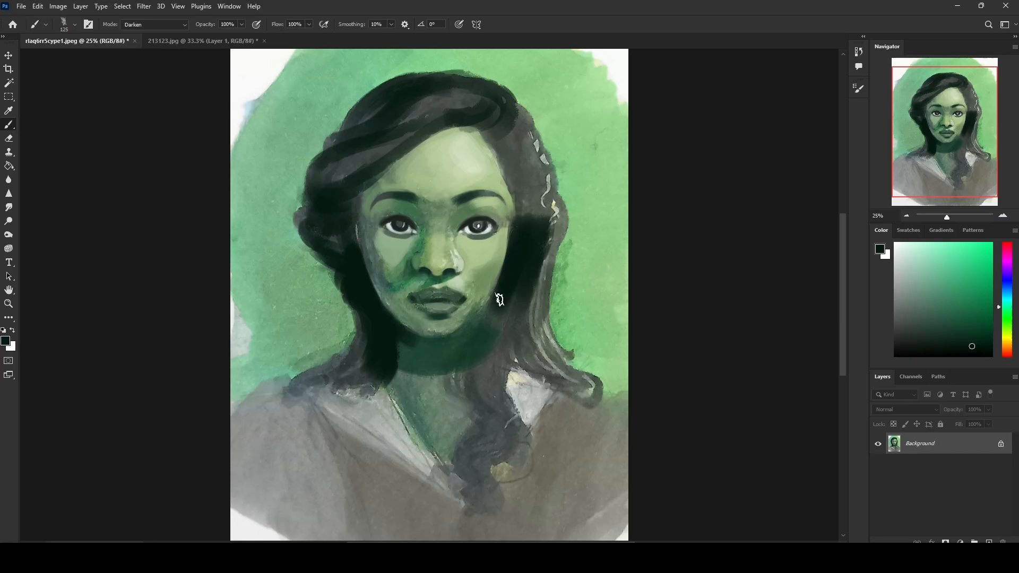
pyautogui.moveTo(496, 298); pyautogui.dragTo(491, 318)
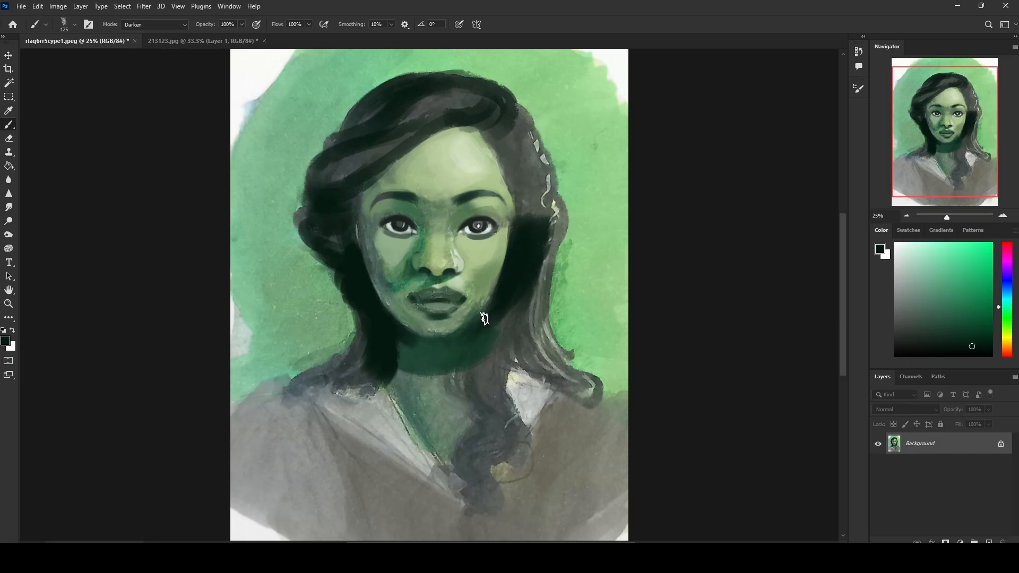
pyautogui.keyDown('alt'); pyautogui.click(459, 335); pyautogui.keyUp('alt')
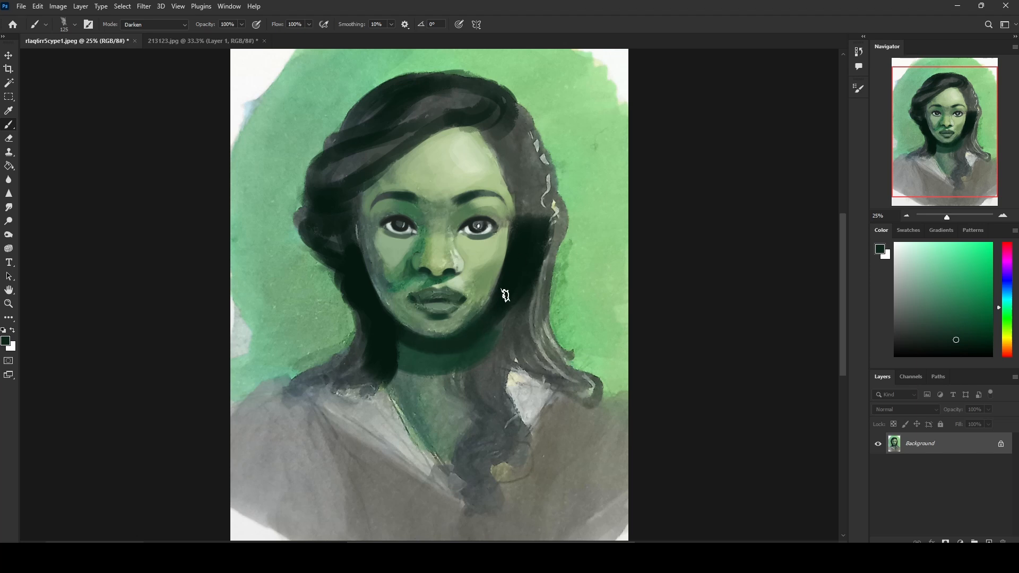
# Step: Extend the neck shadow toward the hair on both sides with sampled dark green, switching the brush mode to Normal
pyautogui.keyDown('alt'); pyautogui.click(460, 343); pyautogui.keyUp('alt')
pyautogui.keyDown('alt'); pyautogui.click(428, 389); pyautogui.keyUp('alt')
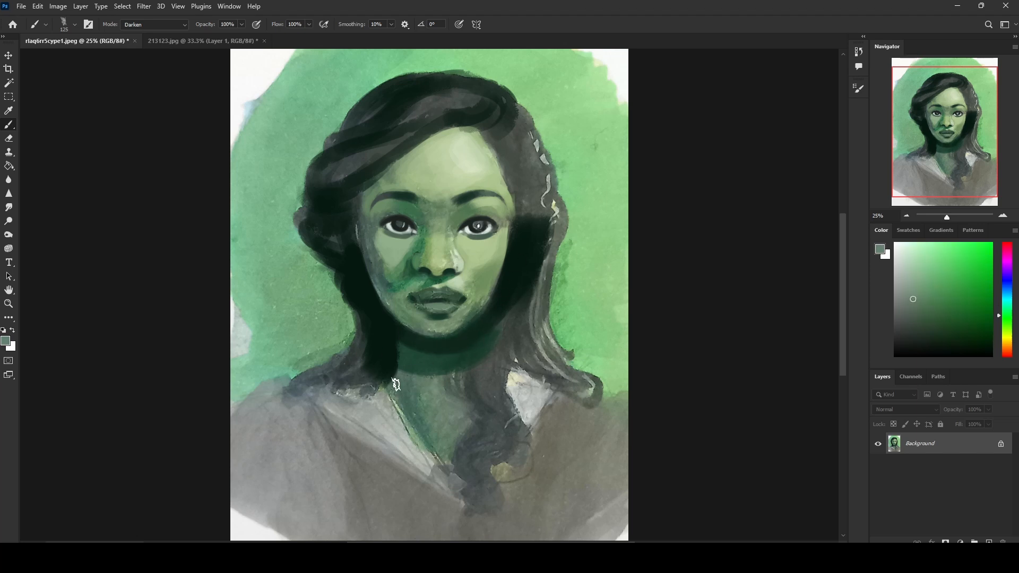
pyautogui.keyDown('alt'); pyautogui.click(407, 360); pyautogui.keyUp('alt')
pyautogui.moveTo(403, 363); pyautogui.dragTo(396, 384)
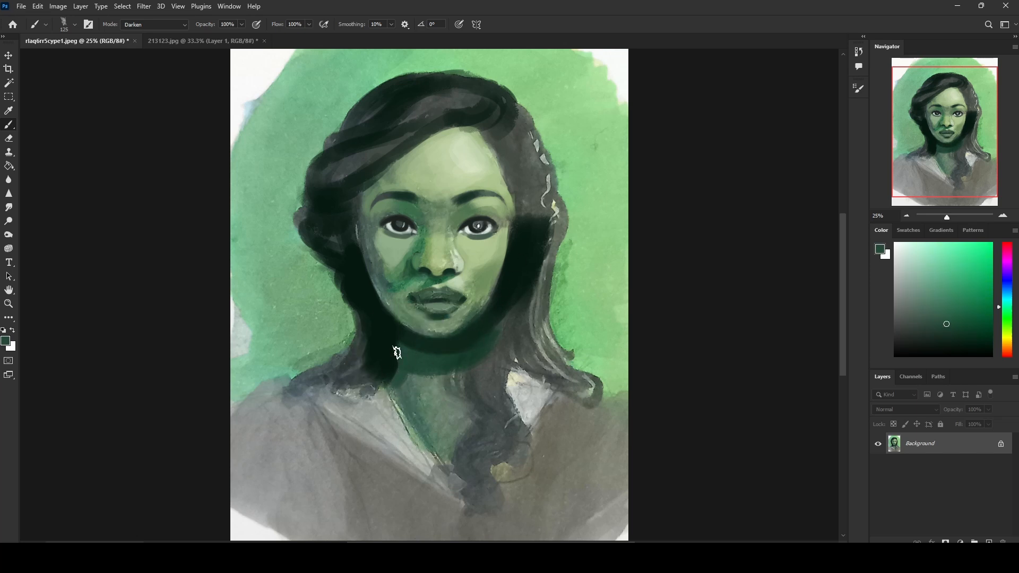
pyautogui.click(157, 28)
pyautogui.click(154, 31)
pyautogui.keyDown('alt'); pyautogui.click(482, 346); pyautogui.keyUp('alt')
pyautogui.moveTo(491, 355); pyautogui.dragTo(504, 386)
# Step: Paint a near-black lock beside the image-right side of the neck down to the collar at 125 px
pyautogui.keyDown('alt'); pyautogui.click(506, 300); pyautogui.keyUp('alt')
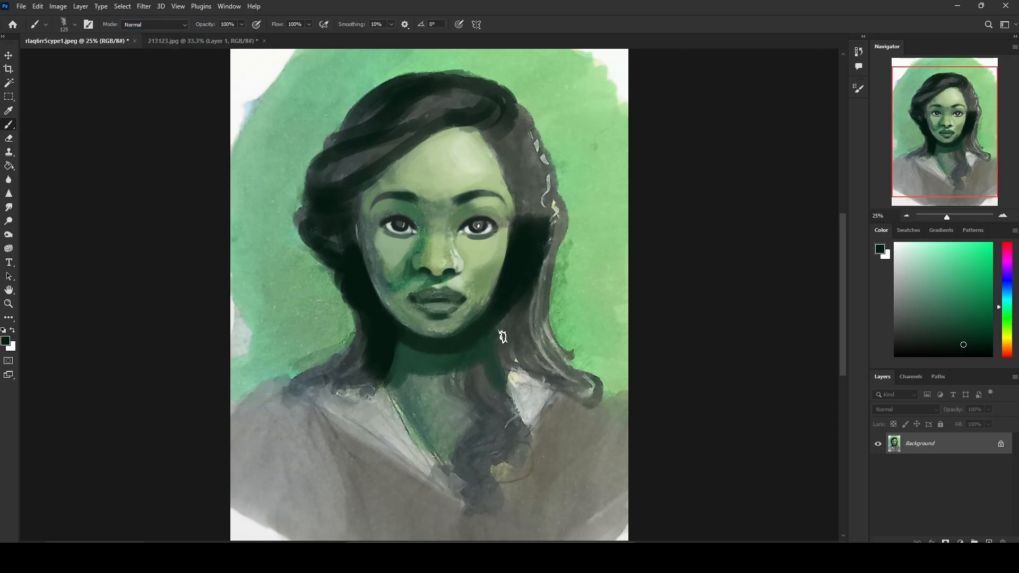
pyautogui.moveTo(503, 337); pyautogui.dragTo(513, 366)
pyautogui.moveTo(508, 320)
pyautogui.mouseDown()
pyautogui.moveTo(517, 381)
pyautogui.moveTo(501, 303)
pyautogui.moveTo(522, 379)
pyautogui.moveTo(492, 304)
pyautogui.moveTo(511, 378)
pyautogui.mouseUp()
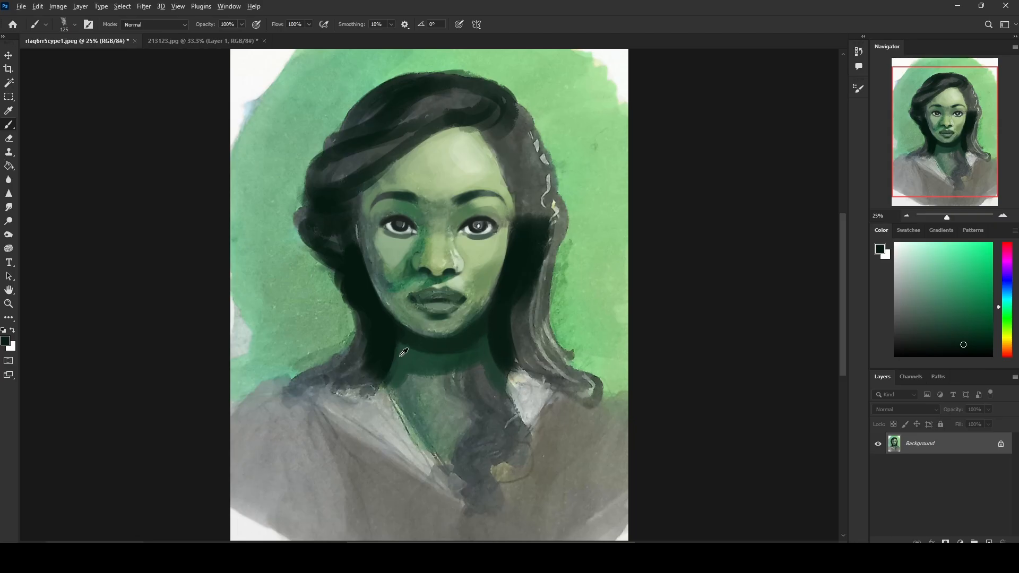
# Step: Widen the image-left edge of the neck with sampled dark green and sample near-black for the adjoining hair
pyautogui.keyDown('alt'); pyautogui.click(400, 356); pyautogui.keyUp('alt')
pyautogui.moveTo(392, 318); pyautogui.dragTo(383, 382)
pyautogui.moveTo(390, 330); pyautogui.dragTo(382, 367)
pyautogui.keyDown('alt'); pyautogui.click(376, 317); pyautogui.keyUp('alt')
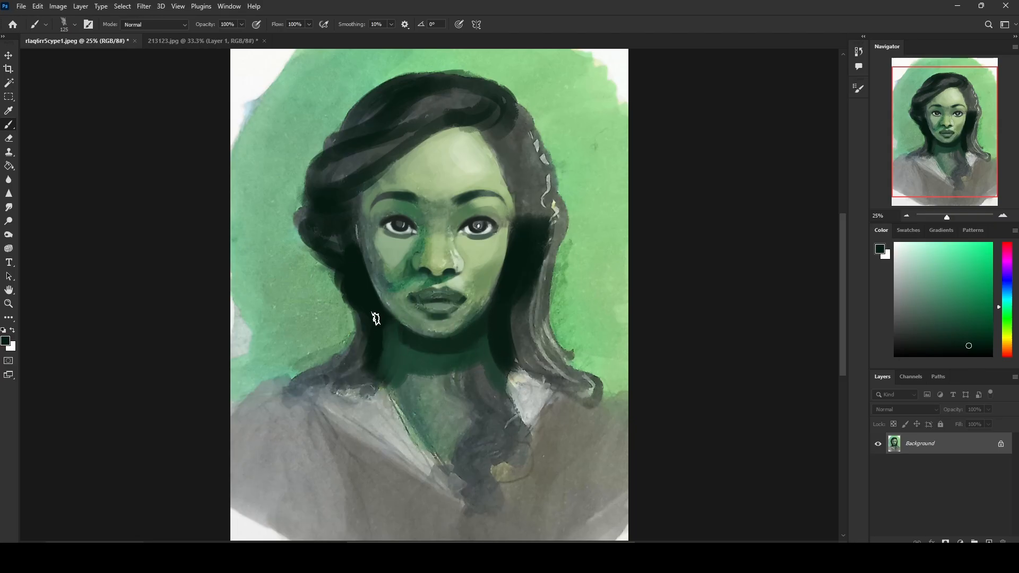
# Step: Shape a diagonal neck shadow in dark green and cover the hair lock over the neck with sampled grey-green
pyautogui.keyDown('alt'); pyautogui.click(414, 331); pyautogui.keyUp('alt')
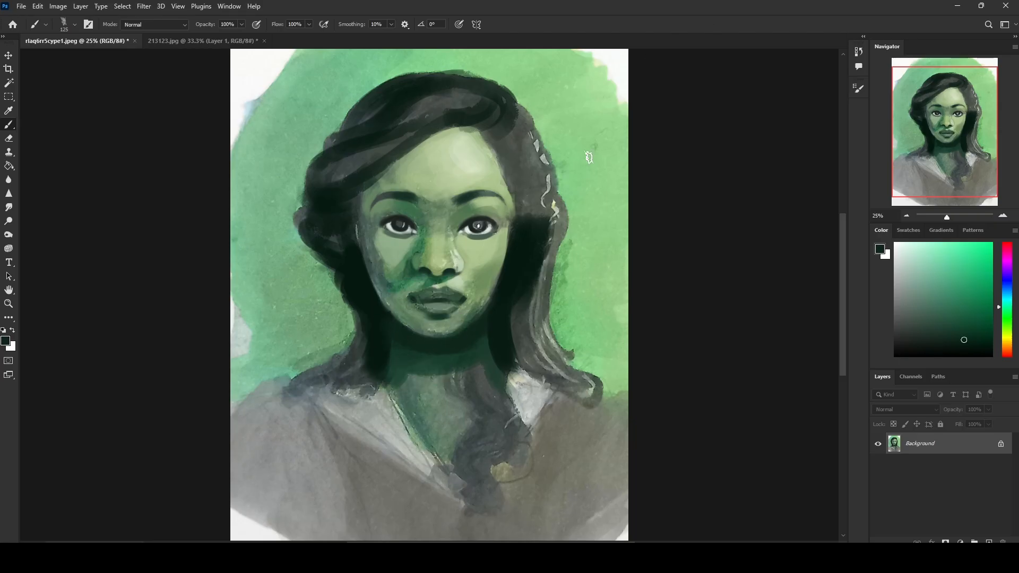
pyautogui.keyDown('alt'); pyautogui.click(405, 341); pyautogui.keyUp('alt')
pyautogui.keyDown('alt'); pyautogui.click(425, 371); pyautogui.keyUp('alt')
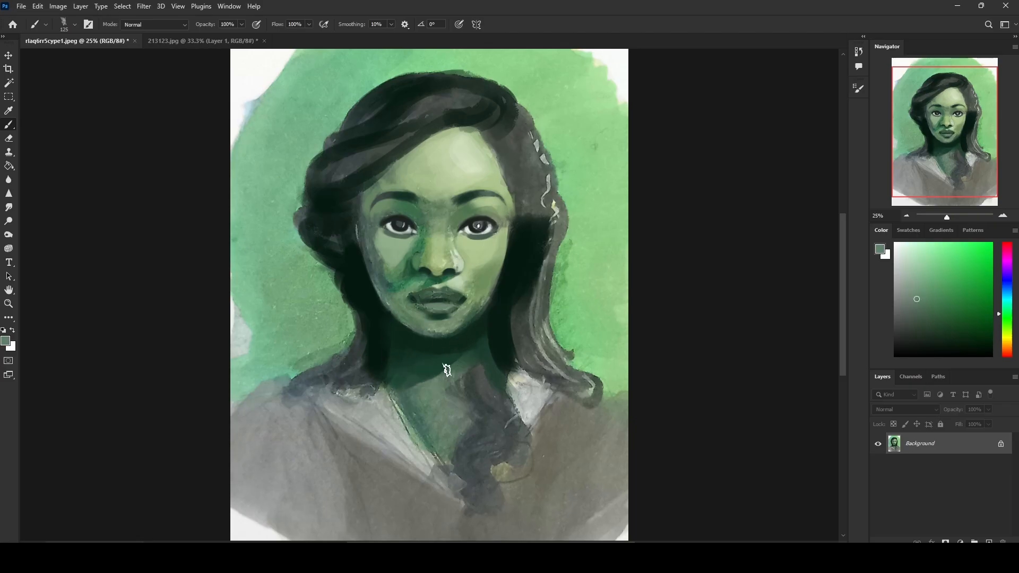
pyautogui.moveTo(466, 355)
pyautogui.mouseDown()
pyautogui.moveTo(485, 396)
pyautogui.moveTo(485, 380)
pyautogui.moveTo(517, 409)
pyautogui.mouseUp()
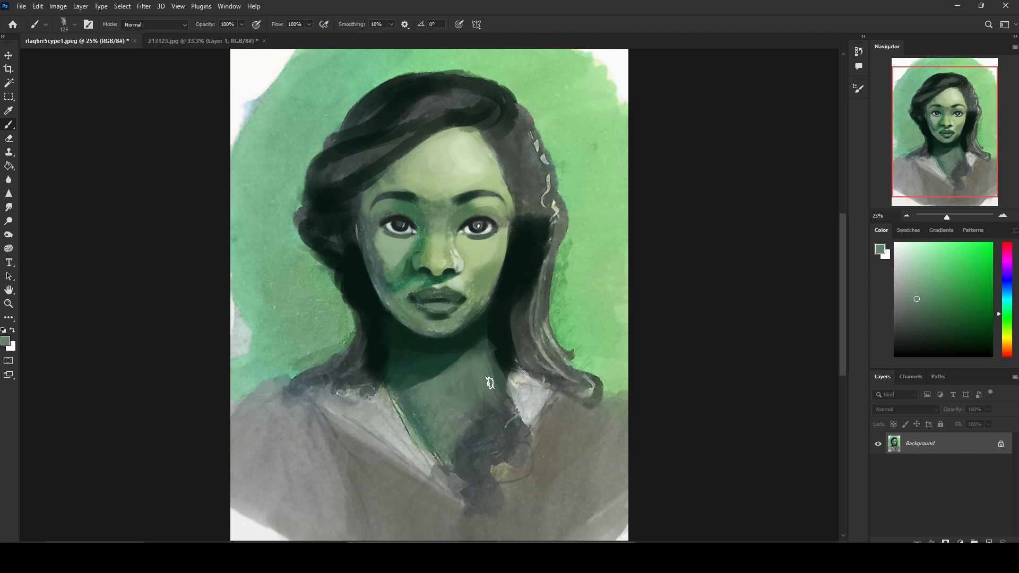
# Step: Paint near-black locks down both sides of the hair and across the crown with sampled darks at 125 px
pyautogui.keyDown('alt'); pyautogui.click(497, 354); pyautogui.keyUp('alt')
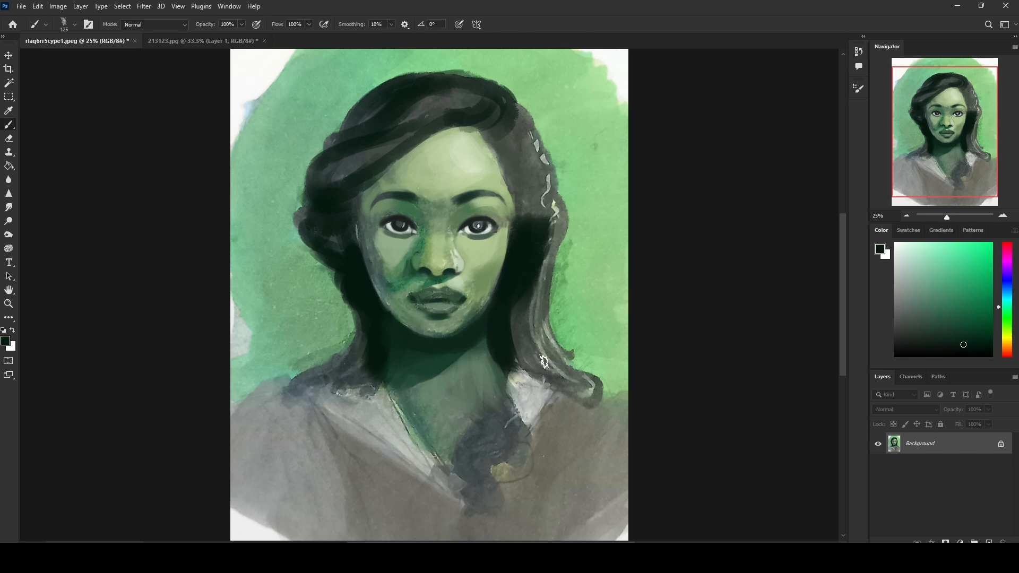
pyautogui.keyDown('alt'); pyautogui.click(367, 302); pyautogui.keyUp('alt')
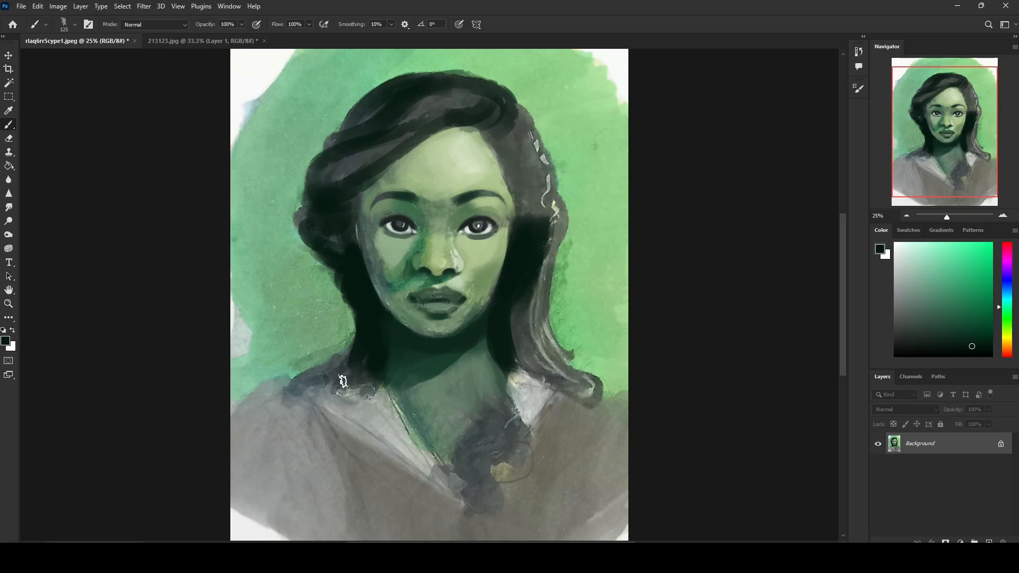
pyautogui.keyDown('alt'); pyautogui.click(514, 311); pyautogui.keyUp('alt')
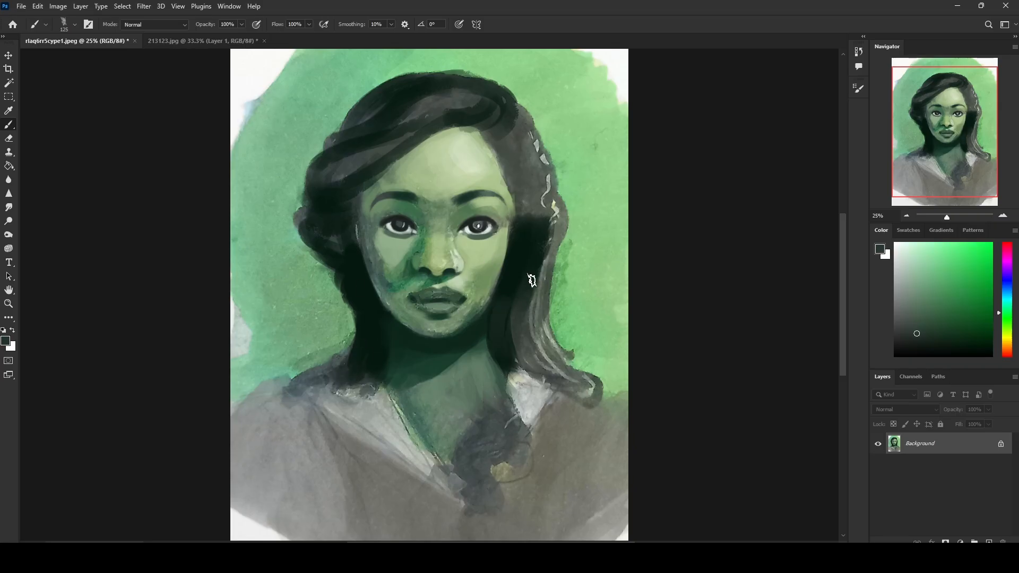
pyautogui.keyDown('alt'); pyautogui.click(523, 327); pyautogui.keyUp('alt')
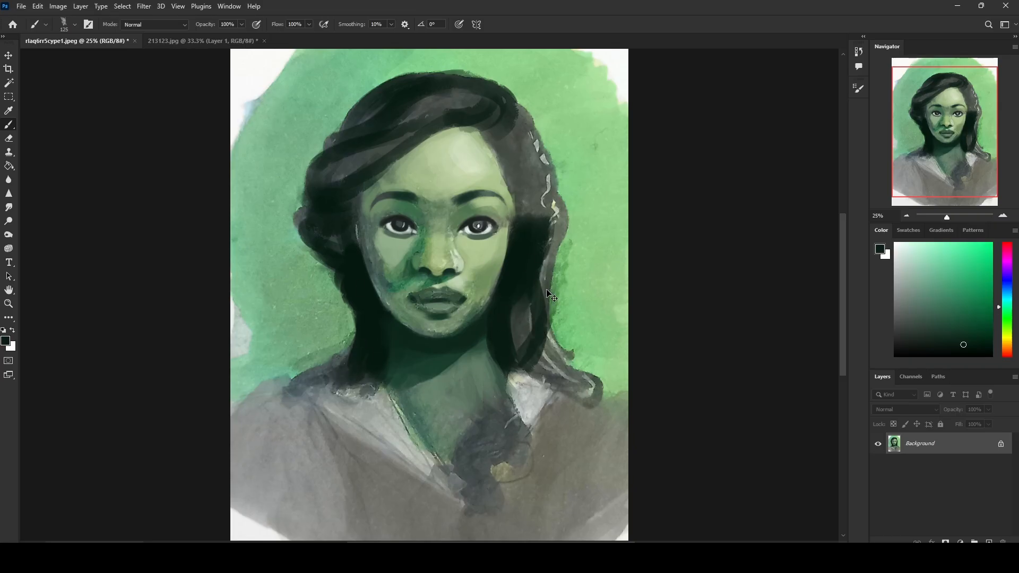
pyautogui.moveTo(520, 141)
pyautogui.mouseDown()
pyautogui.moveTo(488, 126)
pyautogui.moveTo(533, 137)
pyautogui.moveTo(525, 181)
pyautogui.moveTo(506, 166)
pyautogui.moveTo(542, 174)
pyautogui.moveTo(520, 190)
pyautogui.moveTo(535, 182)
pyautogui.moveTo(538, 211)
pyautogui.moveTo(535, 140)
pyautogui.moveTo(515, 169)
pyautogui.moveTo(533, 146)
pyautogui.moveTo(496, 111)
pyautogui.moveTo(542, 155)
pyautogui.moveTo(537, 162)
pyautogui.moveTo(516, 167)
pyautogui.moveTo(536, 144)
pyautogui.moveTo(531, 102)
pyautogui.moveTo(523, 124)
pyautogui.moveTo(510, 111)
pyautogui.moveTo(486, 118)
pyautogui.moveTo(468, 107)
pyautogui.moveTo(479, 117)
pyautogui.moveTo(380, 144)
pyautogui.moveTo(429, 120)
pyautogui.moveTo(392, 141)
pyautogui.moveTo(408, 98)
pyautogui.moveTo(408, 121)
pyautogui.moveTo(361, 149)
pyautogui.mouseUp()
pyautogui.moveTo(405, 118)
pyautogui.mouseDown()
pyautogui.moveTo(332, 149)
pyautogui.moveTo(373, 128)
pyautogui.moveTo(359, 105)
pyautogui.moveTo(468, 95)
pyautogui.moveTo(412, 117)
pyautogui.mouseUp()
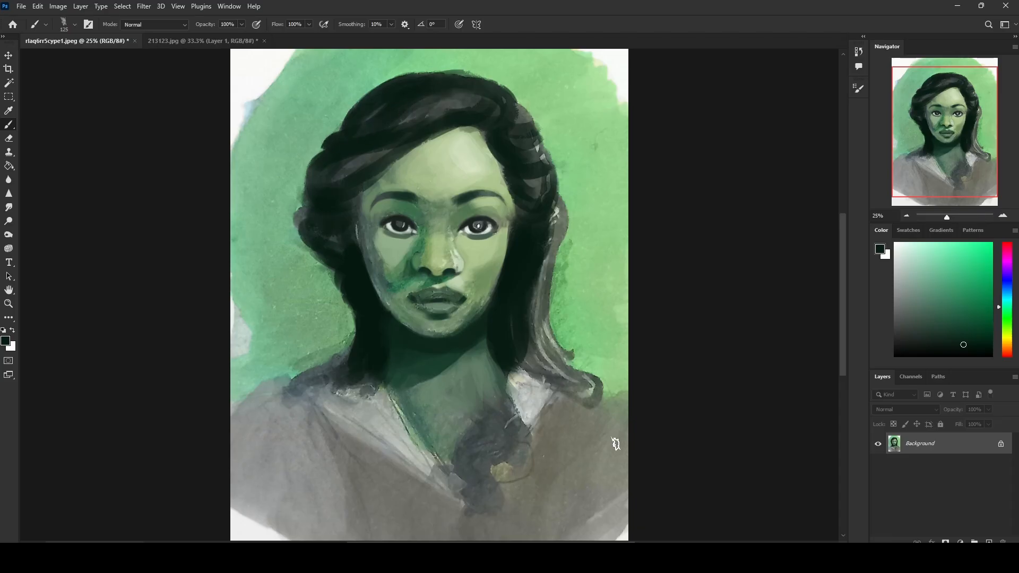
# Step: Refine the pupils and catchlights of both eyes with a brush reduced to 15 px
pyautogui.hotkey('ctrl', '+')
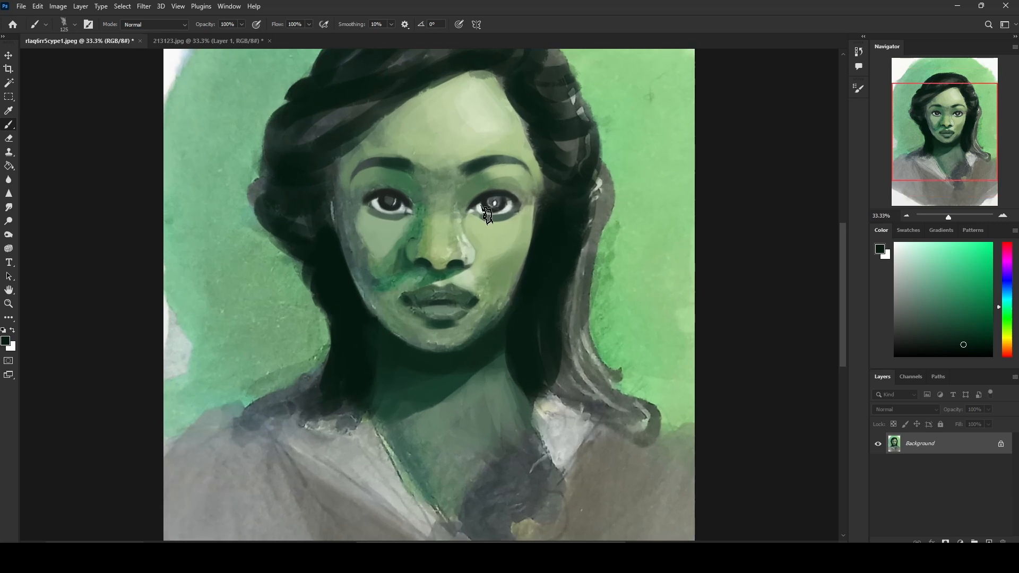
pyautogui.press('[')
pyautogui.press('[')
pyautogui.press('[')
pyautogui.press('[')
pyautogui.keyDown('alt'); pyautogui.click(494, 200); pyautogui.keyUp('alt')
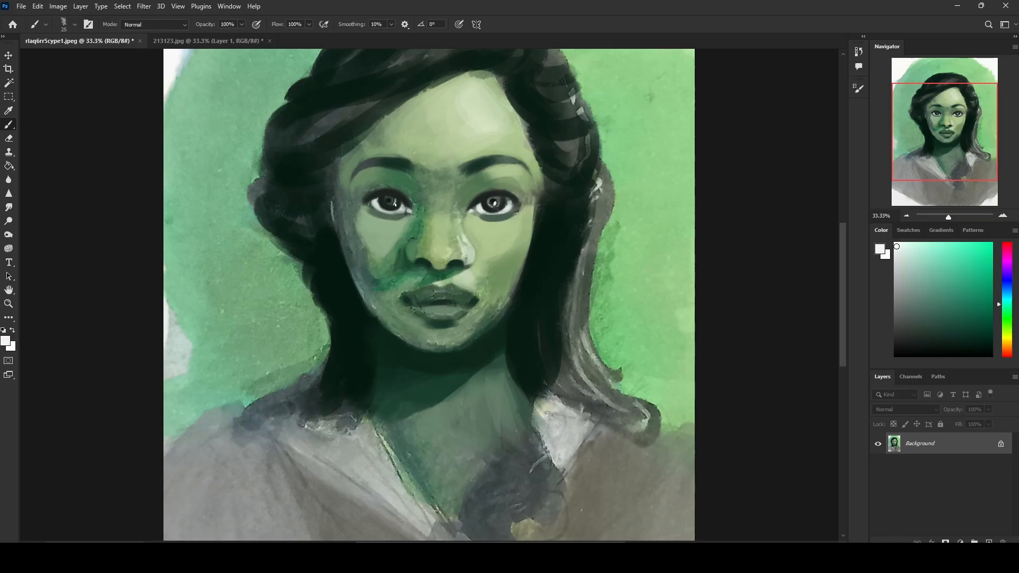
pyautogui.press('[')
pyautogui.keyDown('alt'); pyautogui.click(555, 254); pyautogui.keyUp('alt')
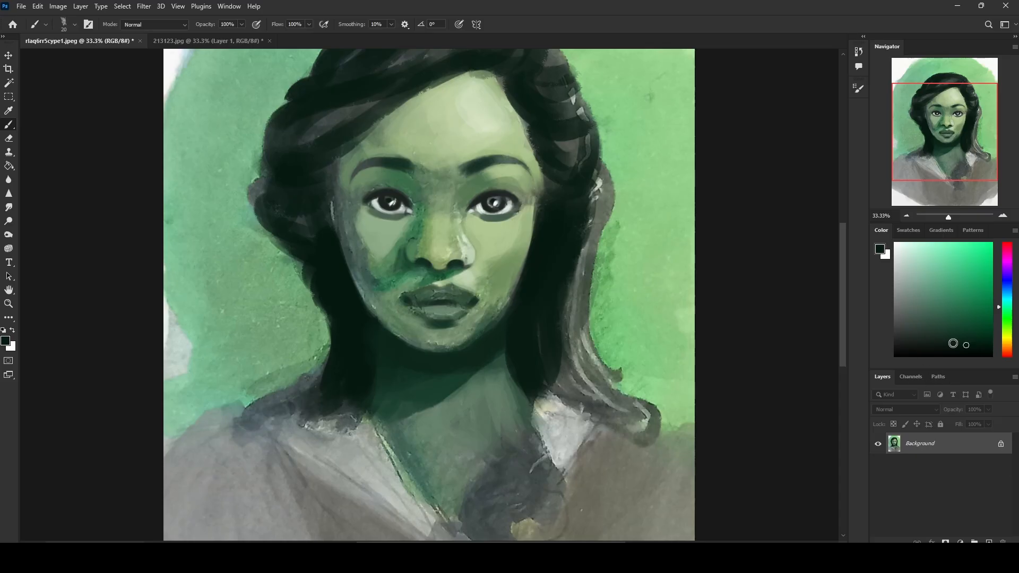
# Step: Draw a bright red warning triangle with an exclamation mark on the green background beside the image-right hair at 15 px
pyautogui.hotkey('ctrl', '+')
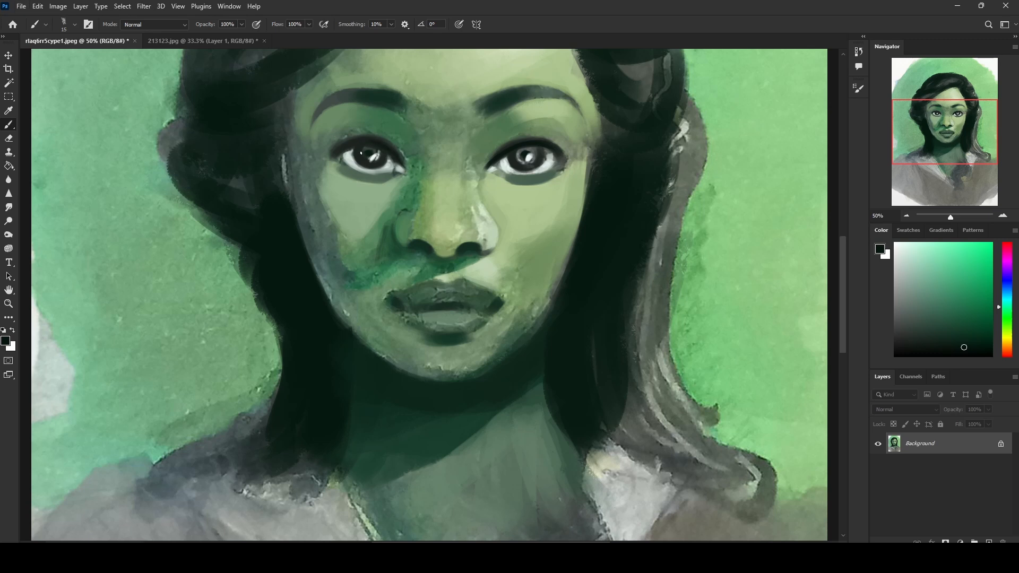
pyautogui.moveTo(1004, 269); pyautogui.dragTo(1007, 244)
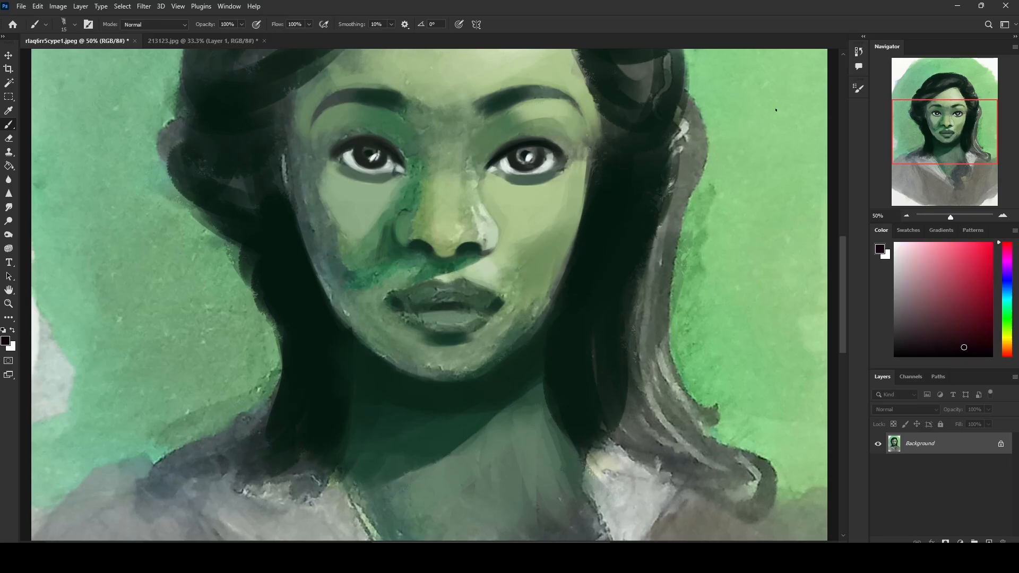
pyautogui.moveTo(786, 97); pyautogui.dragTo(811, 158)
pyautogui.hotkey('ctrl', 'z')
pyautogui.click(992, 244)
pyautogui.moveTo(744, 124)
pyautogui.mouseDown()
pyautogui.moveTo(780, 189)
pyautogui.moveTo(740, 134)
pyautogui.moveTo(744, 168)
pyautogui.mouseUp()
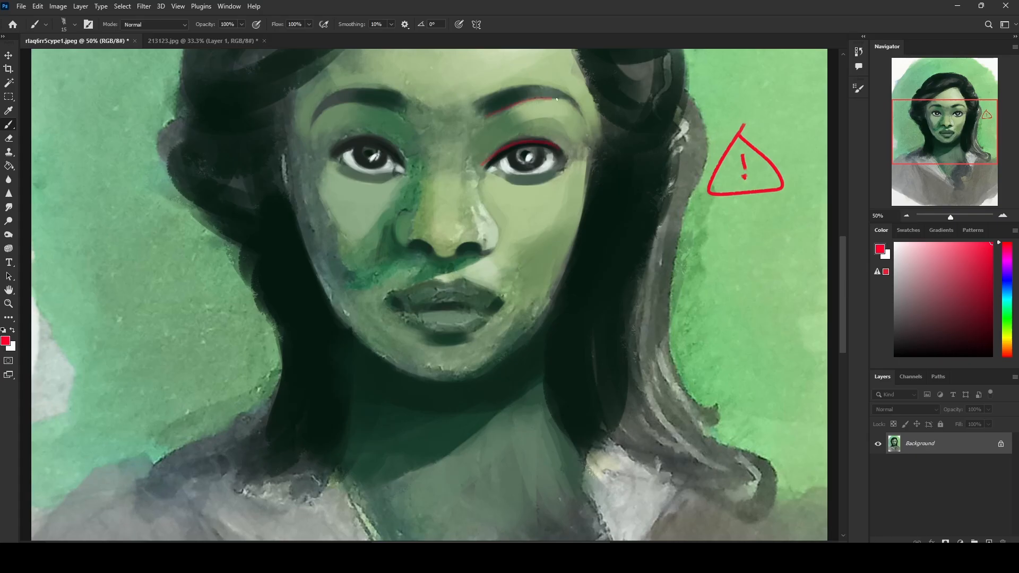
# Step: Outline the image-right eyebrow, lower eyelid and nostril wing in red as critique marks
pyautogui.moveTo(498, 90)
pyautogui.mouseDown()
pyautogui.moveTo(536, 83)
pyautogui.moveTo(582, 107)
pyautogui.mouseUp()
pyautogui.moveTo(517, 186); pyautogui.dragTo(561, 173)
pyautogui.moveTo(489, 250); pyautogui.dragTo(489, 211)
pyautogui.moveTo(455, 246); pyautogui.dragTo(482, 249)
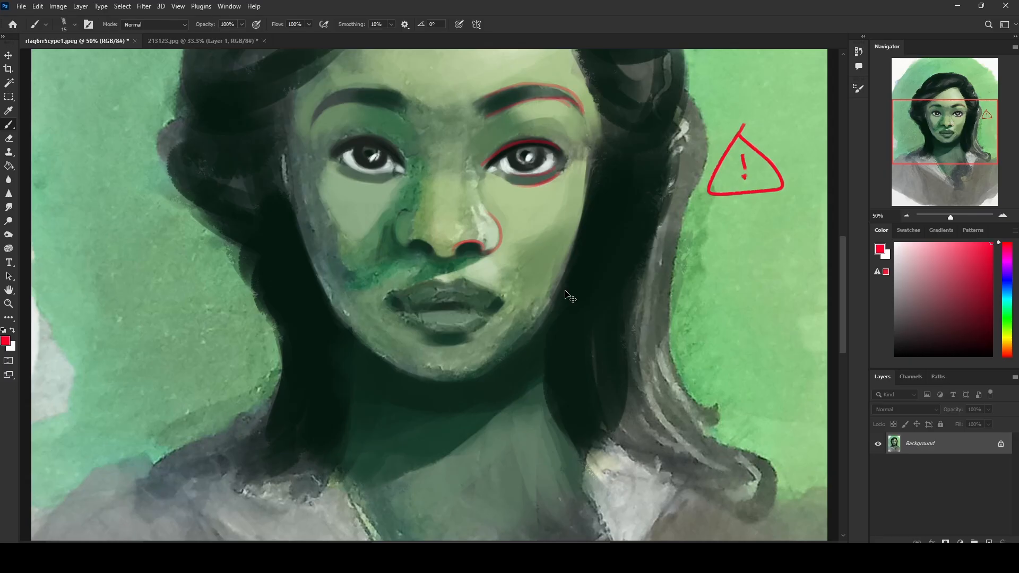
# Step: Undo all the red critique marks on the face and the red warning triangle on the background
pyautogui.hotkey('ctrl', 'z')
pyautogui.hotkey('ctrl', 'z')
pyautogui.hotkey('ctrl', 'z')
pyautogui.hotkey('ctrl', 'z')
pyautogui.hotkey('ctrl', 'z')
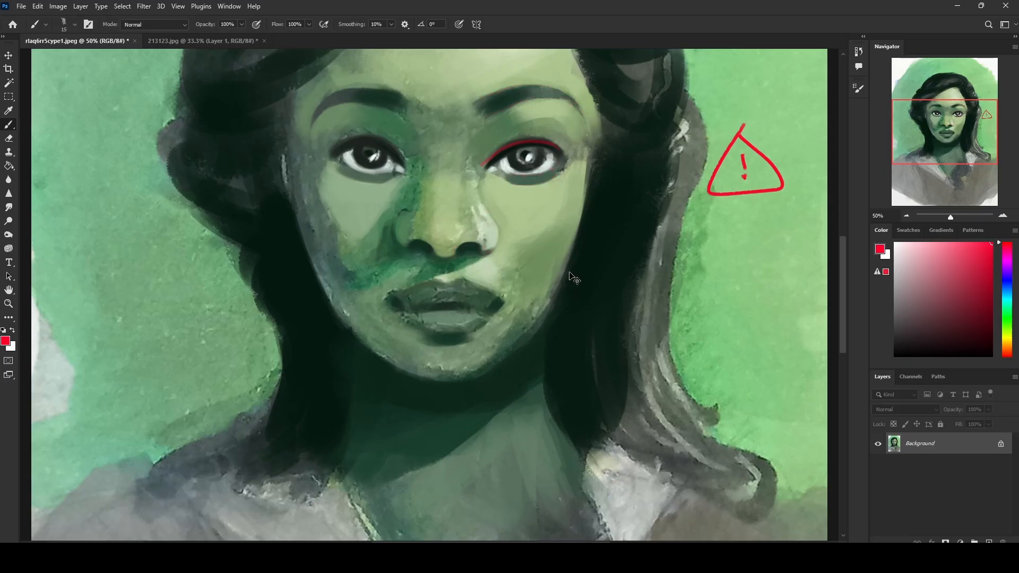
pyautogui.hotkey('ctrl', 'z')
pyautogui.hotkey('ctrl', 'z')
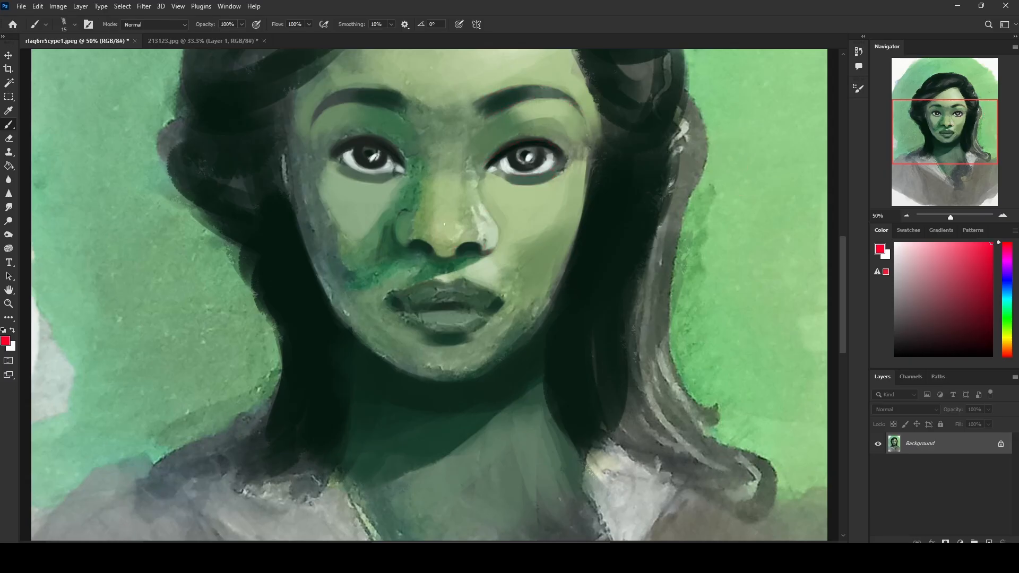
# Step: Deepen the nostrils with a sampled near-black, and smooth the shadow beside the image-left nose wing with sampled greens at 30 px
pyautogui.keyDown('alt'); pyautogui.click(522, 149); pyautogui.keyUp('alt')
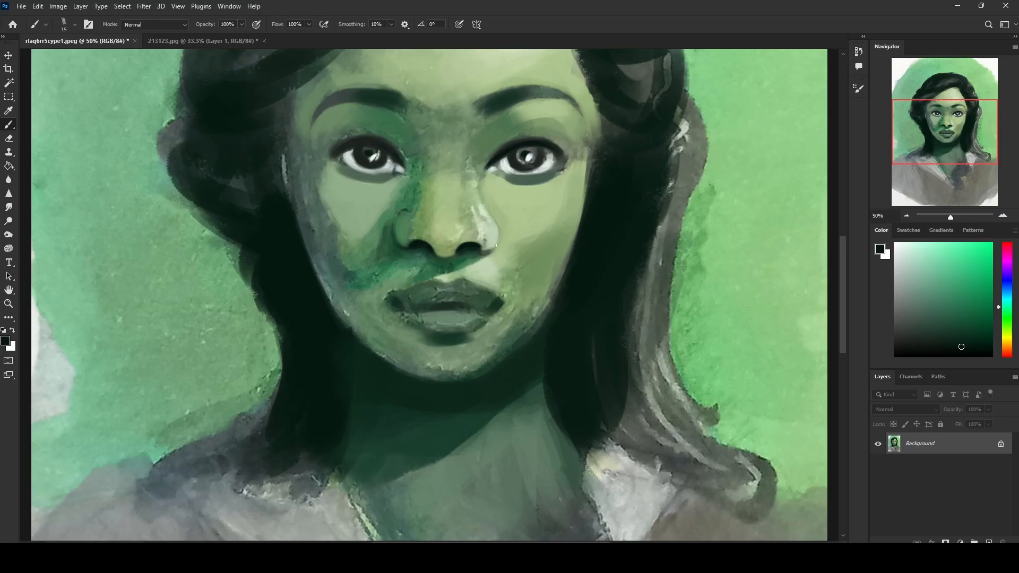
pyautogui.keyDown('alt'); pyautogui.click(405, 216); pyautogui.keyUp('alt')
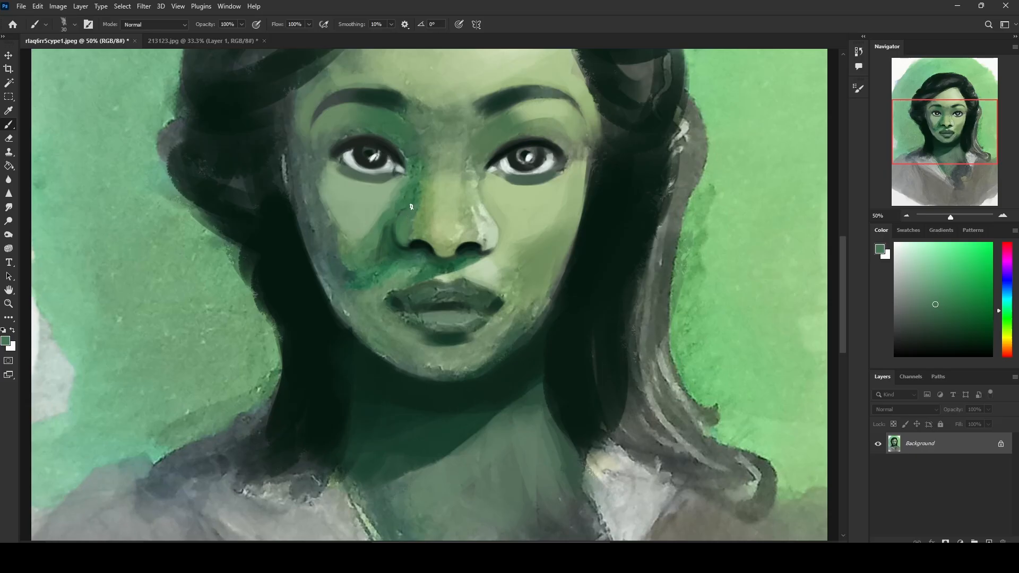
pyautogui.keyDown('alt'); pyautogui.click(394, 229); pyautogui.keyUp('alt')
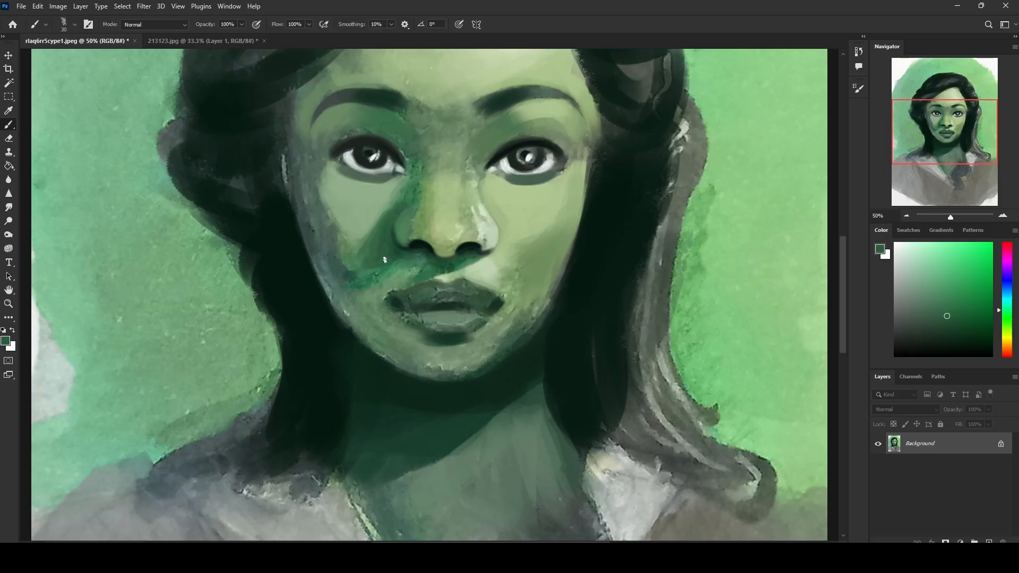
pyautogui.moveTo(388, 264)
pyautogui.mouseDown()
pyautogui.moveTo(411, 257)
pyautogui.moveTo(402, 269)
pyautogui.mouseUp()
# Step: Set the brush mode to Darken and paint dark green shadow over the image-left jaw, mouth corner and chin
pyautogui.hotkey('ctrl', '-')
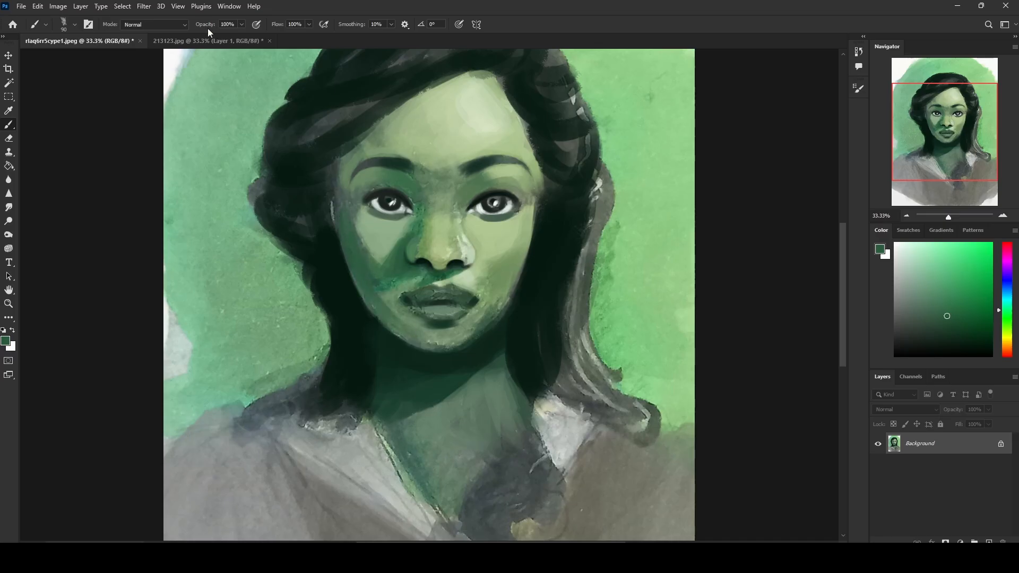
pyautogui.click(164, 25)
pyautogui.click(141, 73)
pyautogui.moveTo(389, 296)
pyautogui.mouseDown()
pyautogui.moveTo(424, 320)
pyautogui.moveTo(434, 345)
pyautogui.mouseUp()
pyautogui.moveTo(397, 326); pyautogui.dragTo(420, 346)
pyautogui.moveTo(372, 291); pyautogui.dragTo(414, 345)
pyautogui.moveTo(400, 315); pyautogui.dragTo(412, 334)
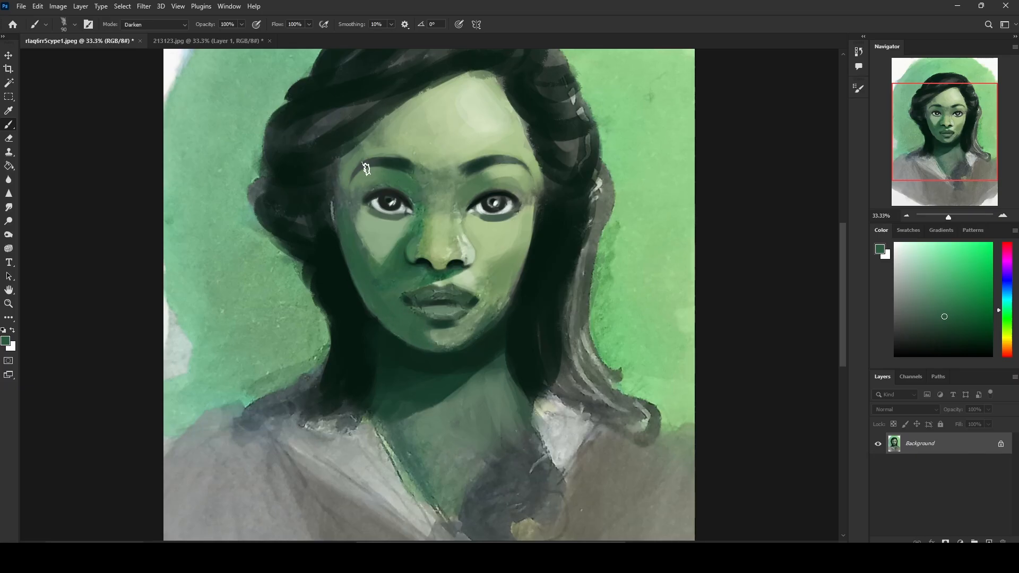
# Step: Darken the shadow under the nose with the sampled green, using the brush at 45 px in Darken mode
pyautogui.press(']')
pyautogui.press(']')
pyautogui.press(']')
pyautogui.press(']')
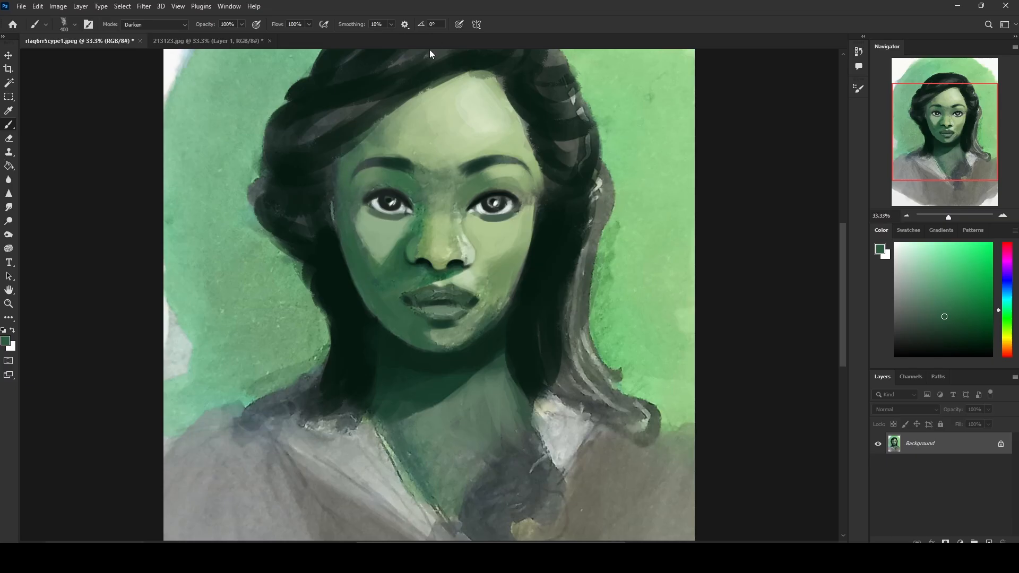
pyautogui.press('[')
pyautogui.press('[')
pyautogui.press('[')
pyautogui.press('[')
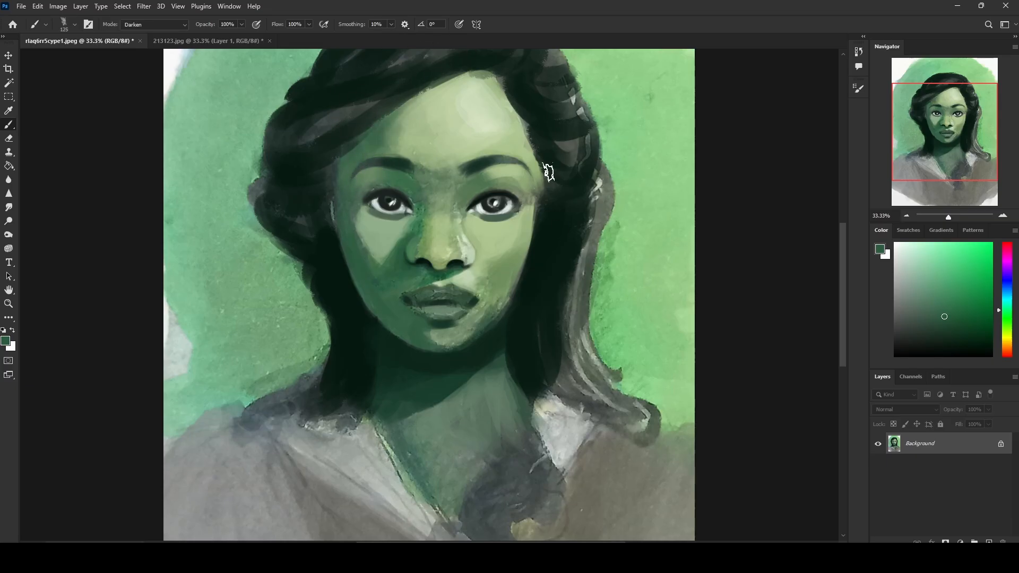
pyautogui.press('[')
pyautogui.press('[')
pyautogui.press('[')
pyautogui.press('[')
pyautogui.press('[')
pyautogui.press('[')
pyautogui.press('[')
pyautogui.moveTo(452, 261); pyautogui.dragTo(426, 259)
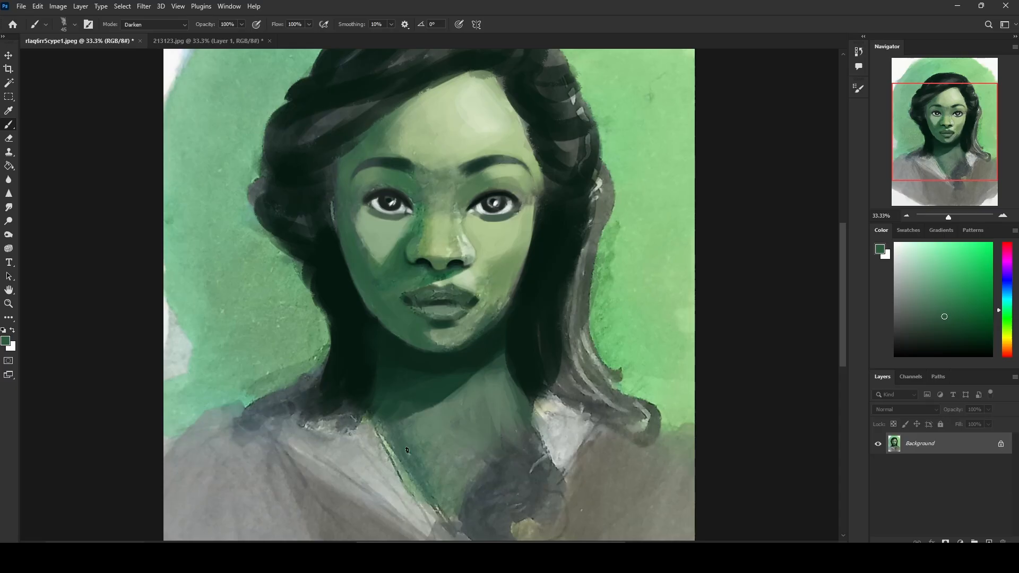
# Step: Compare earlier brush states in the history with the latest one to examine how the face shadows changed
pyautogui.click(858, 52)
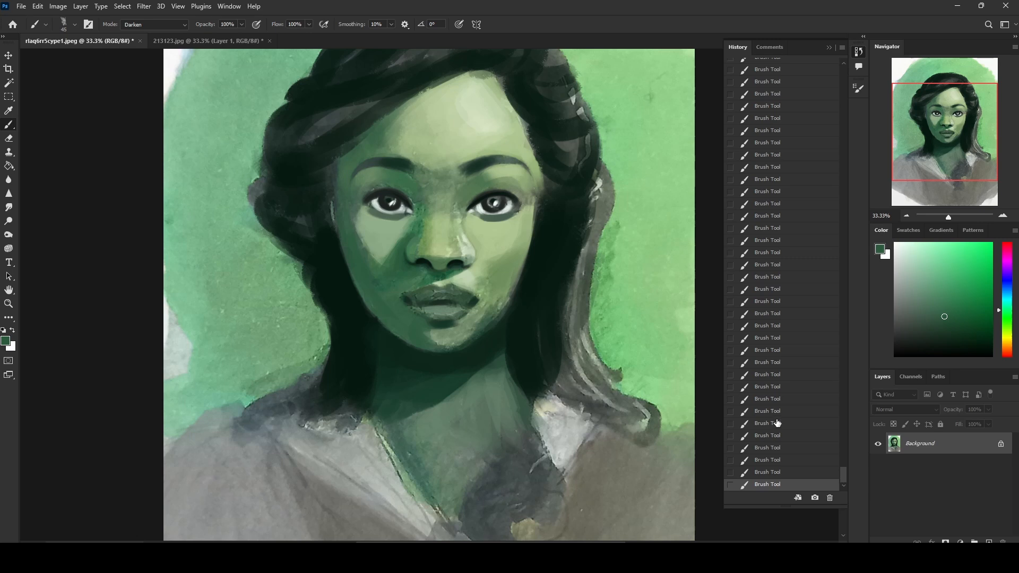
pyautogui.click(767, 315)
pyautogui.click(768, 389)
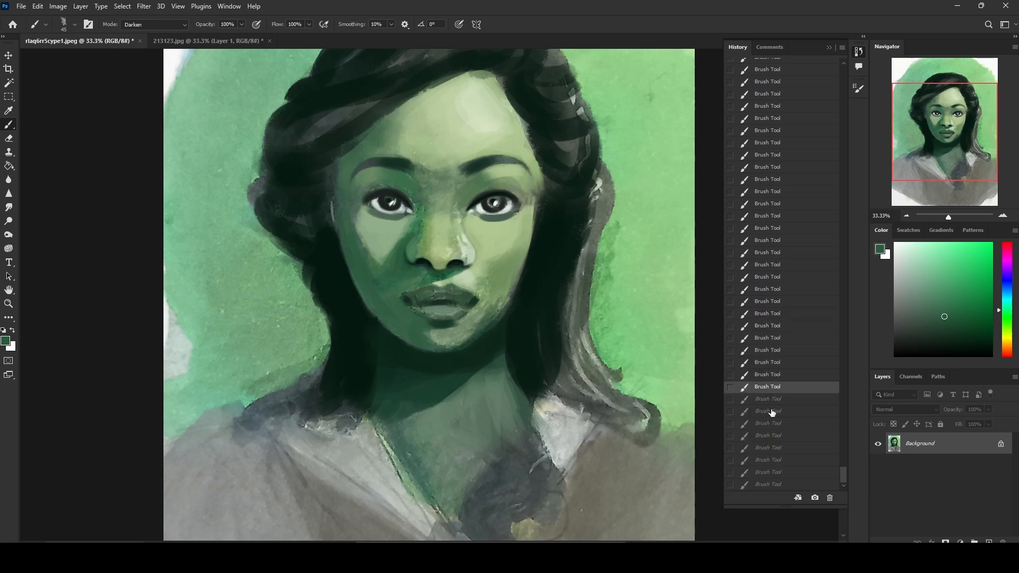
pyautogui.click(770, 485)
pyautogui.click(771, 412)
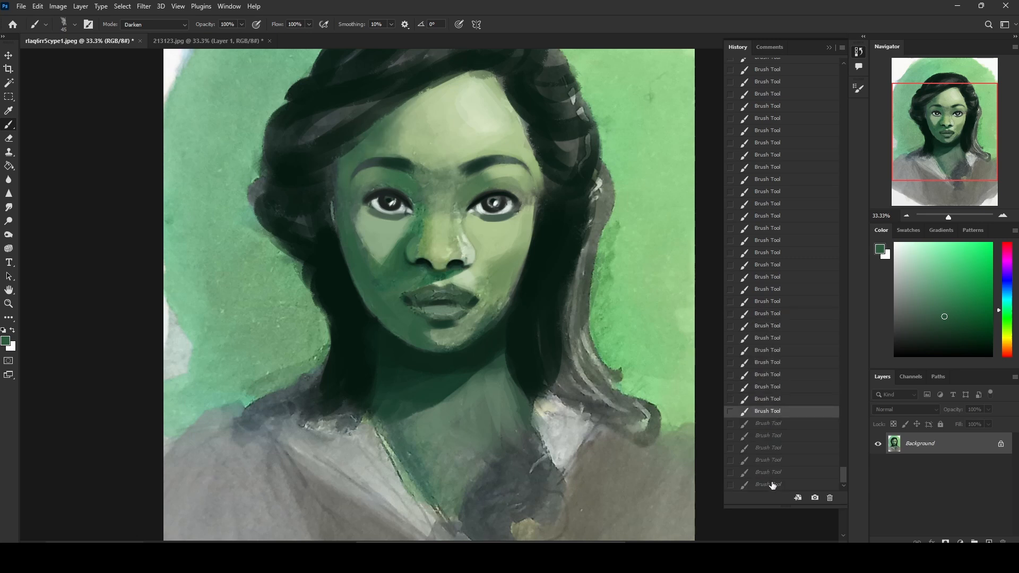
pyautogui.click(770, 485)
pyautogui.click(769, 436)
pyautogui.click(773, 485)
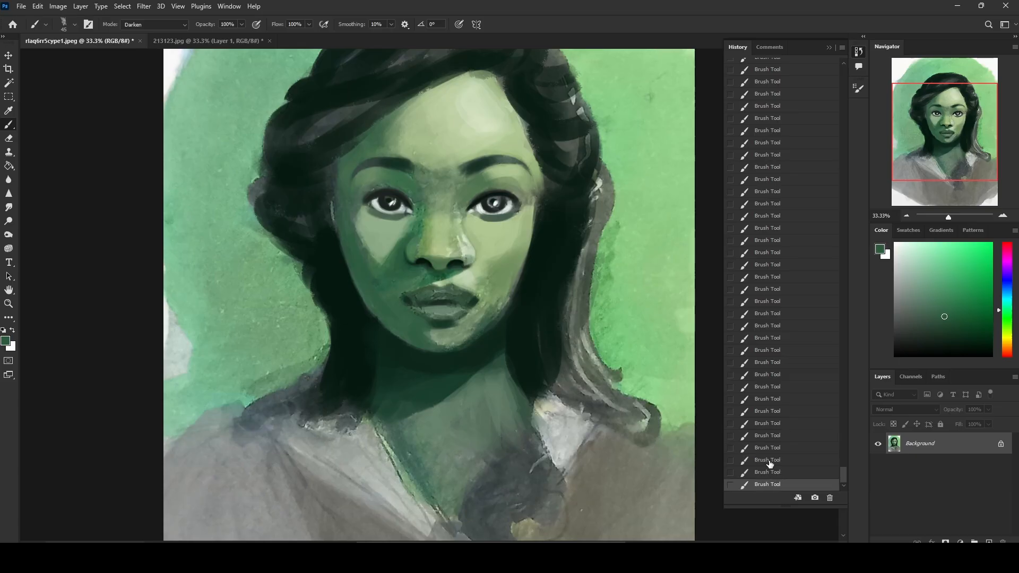
pyautogui.click(771, 467)
pyautogui.click(771, 485)
pyautogui.click(770, 467)
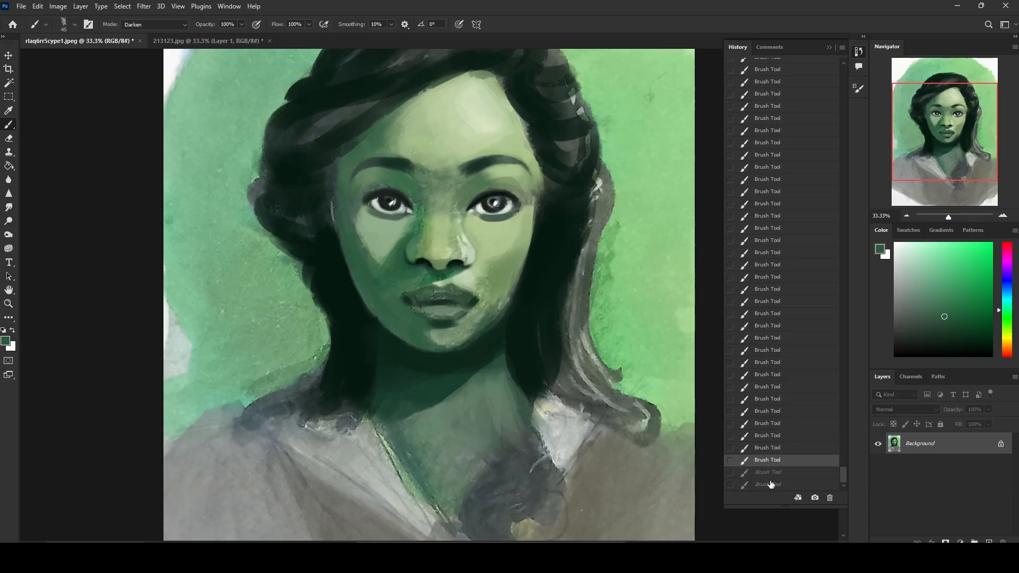
pyautogui.click(771, 484)
pyautogui.click(765, 428)
pyautogui.click(768, 484)
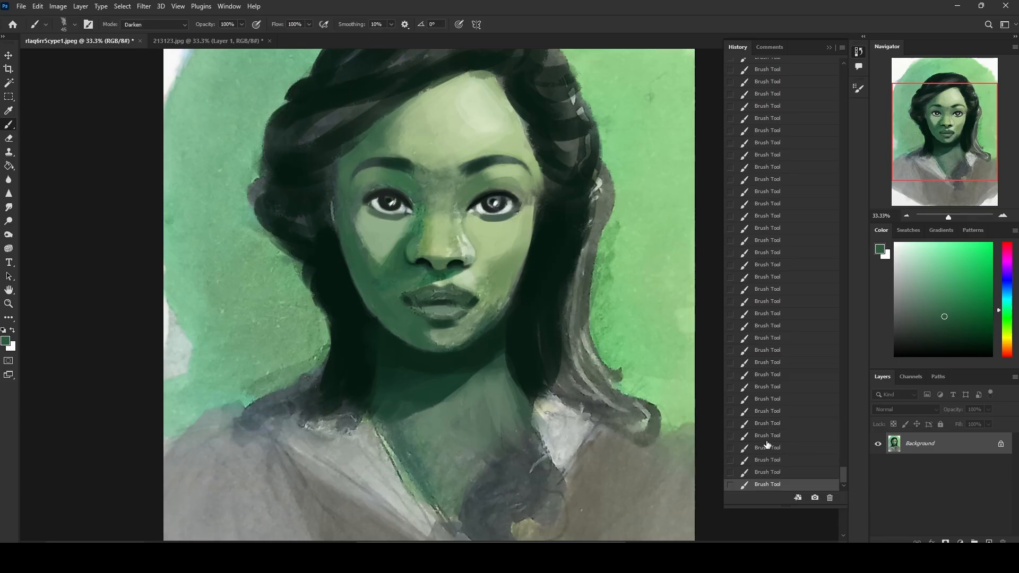
pyautogui.click(769, 426)
pyautogui.click(774, 485)
pyautogui.click(767, 425)
pyautogui.click(774, 486)
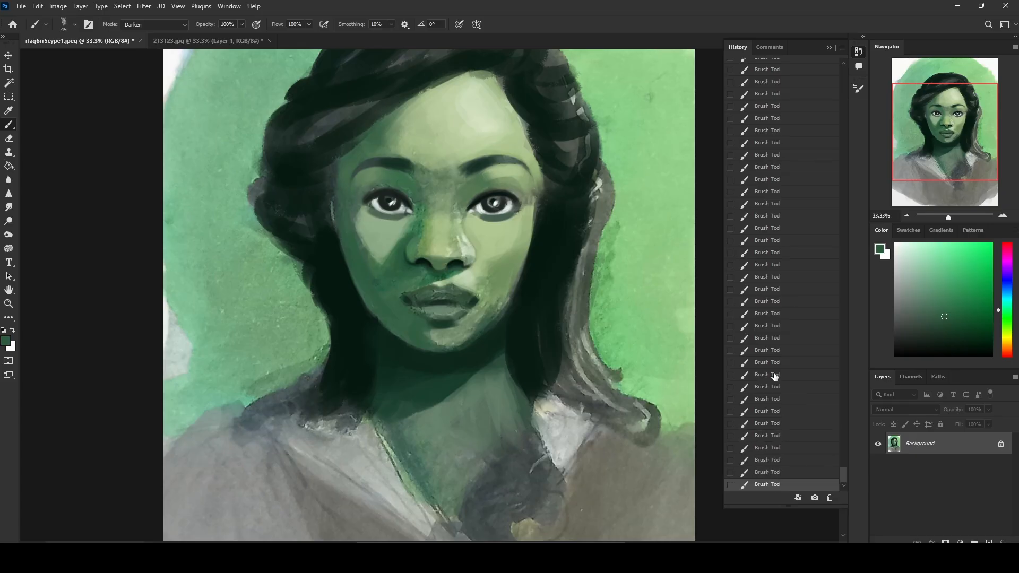
pyautogui.click(829, 48)
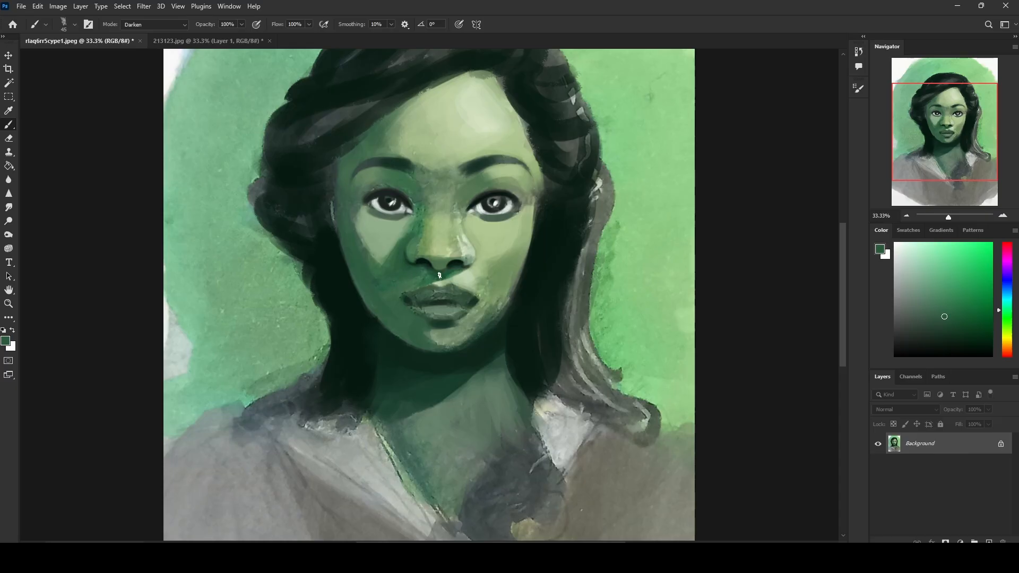
# Step: Set the brush mode to Lighten and soften the image-left cheek beside the nose with a sampled cheek green at 100 px
pyautogui.click(178, 24)
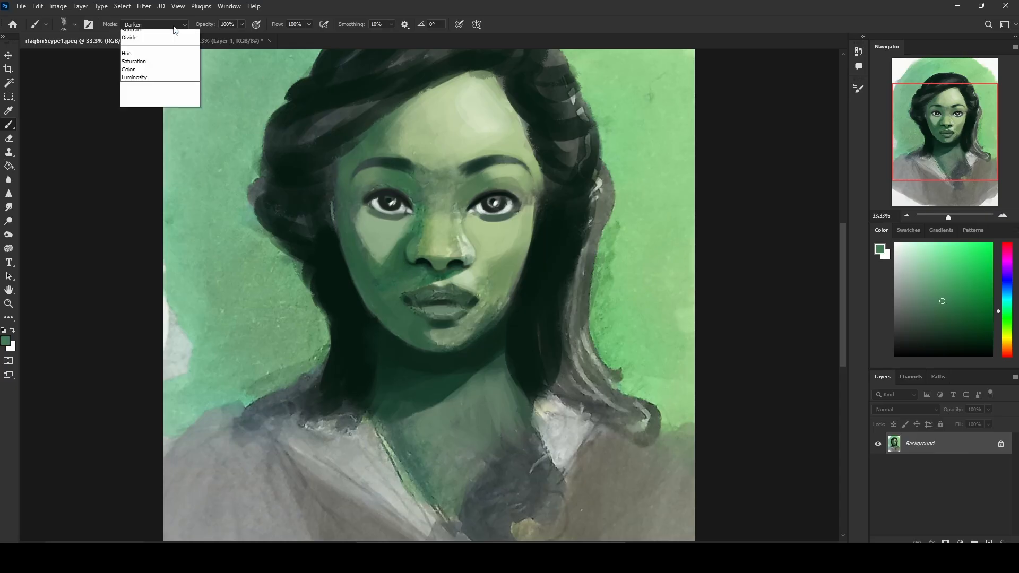
pyautogui.click(130, 121)
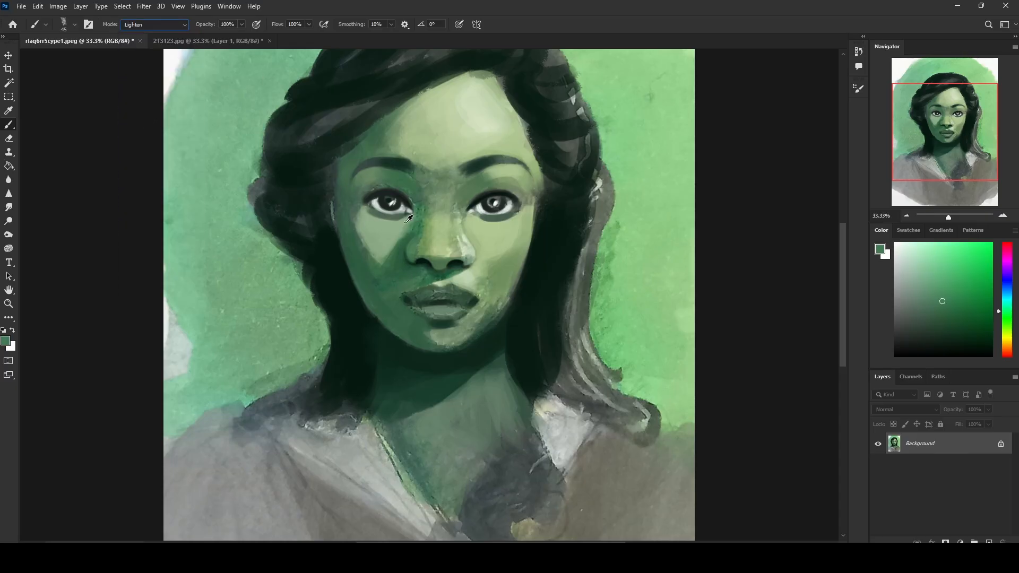
pyautogui.keyDown('alt'); pyautogui.click(407, 228); pyautogui.keyUp('alt')
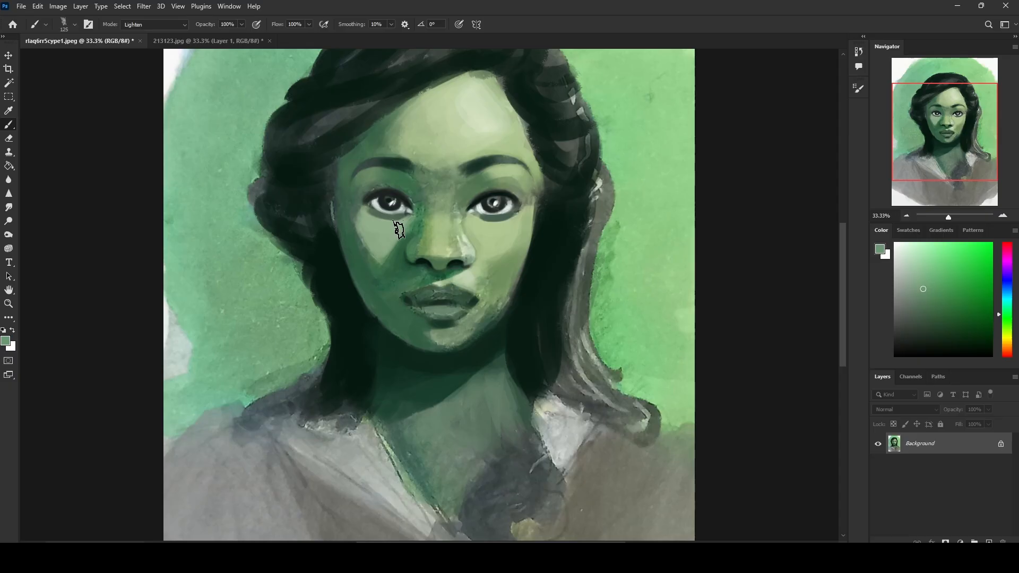
pyautogui.press(']')
pyautogui.press(']')
pyautogui.press(']')
pyautogui.press(']')
pyautogui.press(']')
pyautogui.press(']')
pyautogui.press(']')
pyautogui.press(']')
pyautogui.press(']')
pyautogui.press('[')
pyautogui.press('[')
pyautogui.press('[')
pyautogui.press('[')
pyautogui.press('[')
pyautogui.press('[')
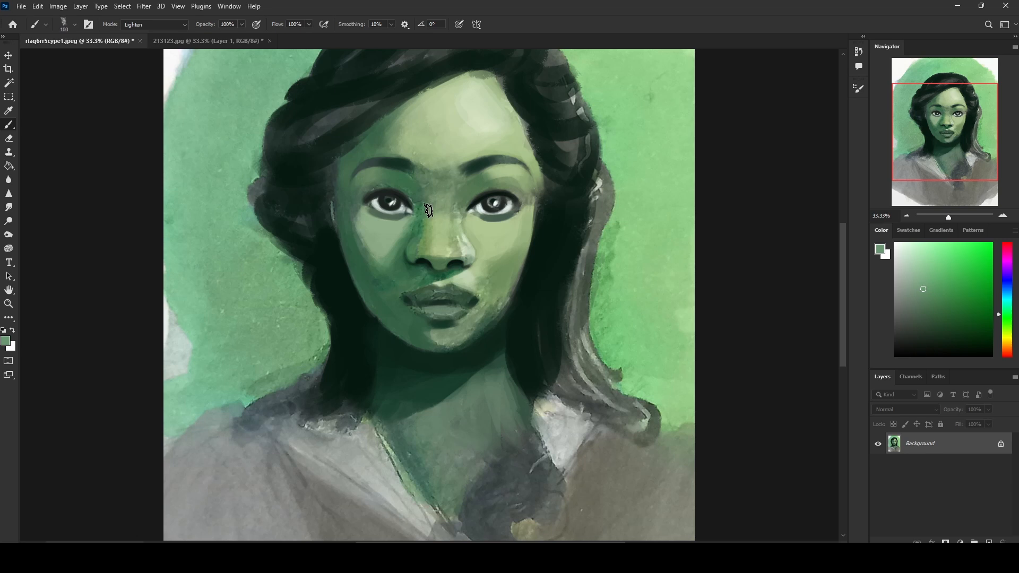
# Step: Blend the cheeks, the area above the mouth and the nose bridge with sampled mid-greens in Lighten mode at 100 px
pyautogui.press(']')
pyautogui.press(']')
pyautogui.press(']')
pyautogui.keyDown('alt'); pyautogui.click(395, 252); pyautogui.keyUp('alt')
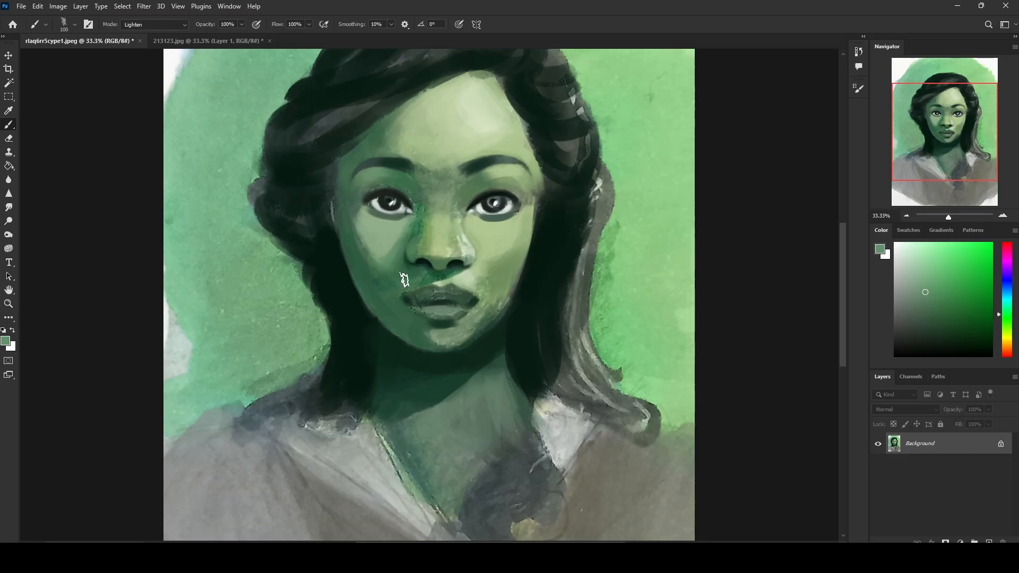
pyautogui.keyDown('alt'); pyautogui.click(492, 273); pyautogui.keyUp('alt')
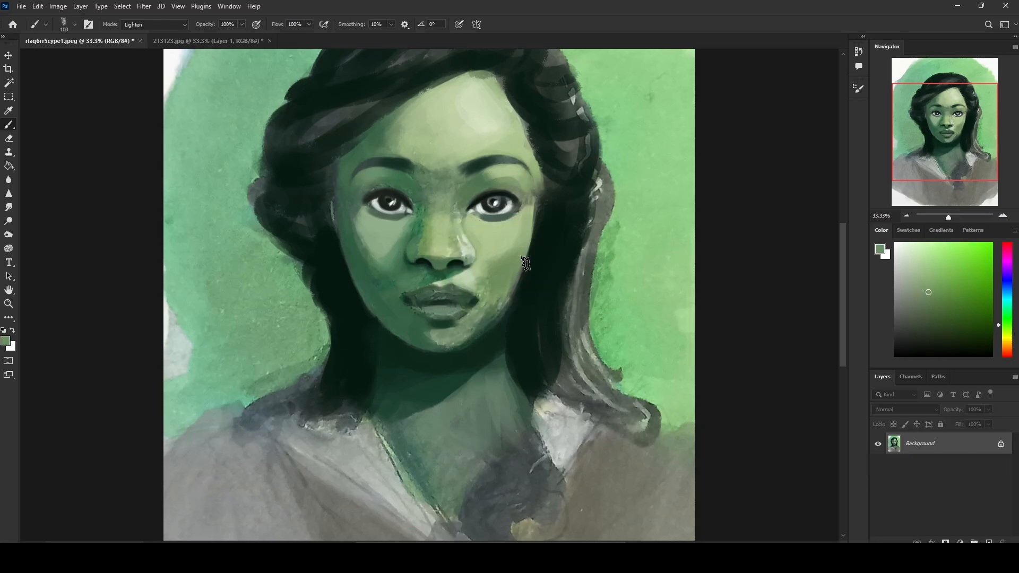
pyautogui.keyDown('alt'); pyautogui.click(401, 269); pyautogui.keyUp('alt')
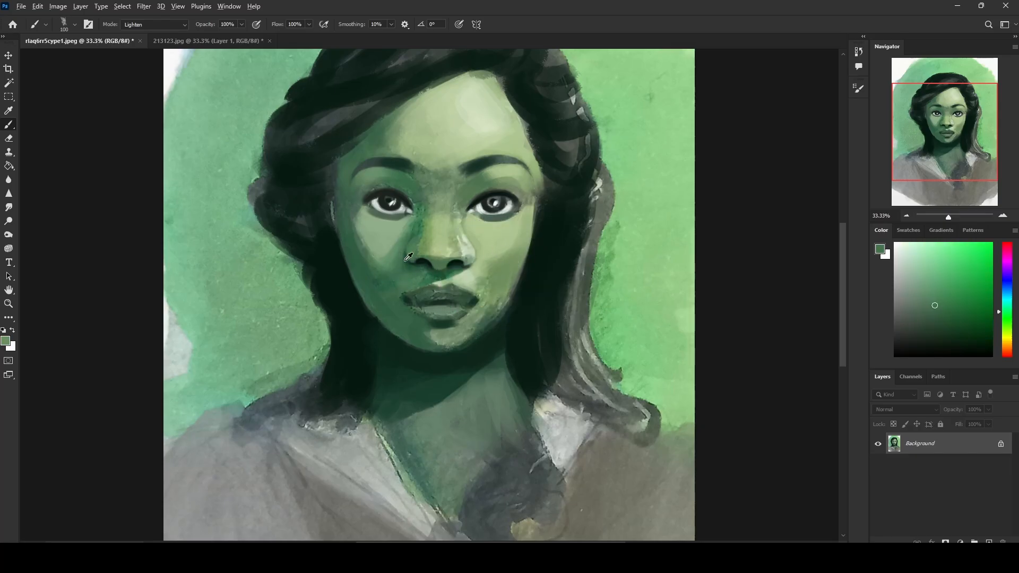
pyautogui.keyDown('alt'); pyautogui.click(433, 186); pyautogui.keyUp('alt')
# Step: Return the brush mode to Normal and paint pale green highlights above the upper lip and on the chin at 45 px
pyautogui.click(173, 25)
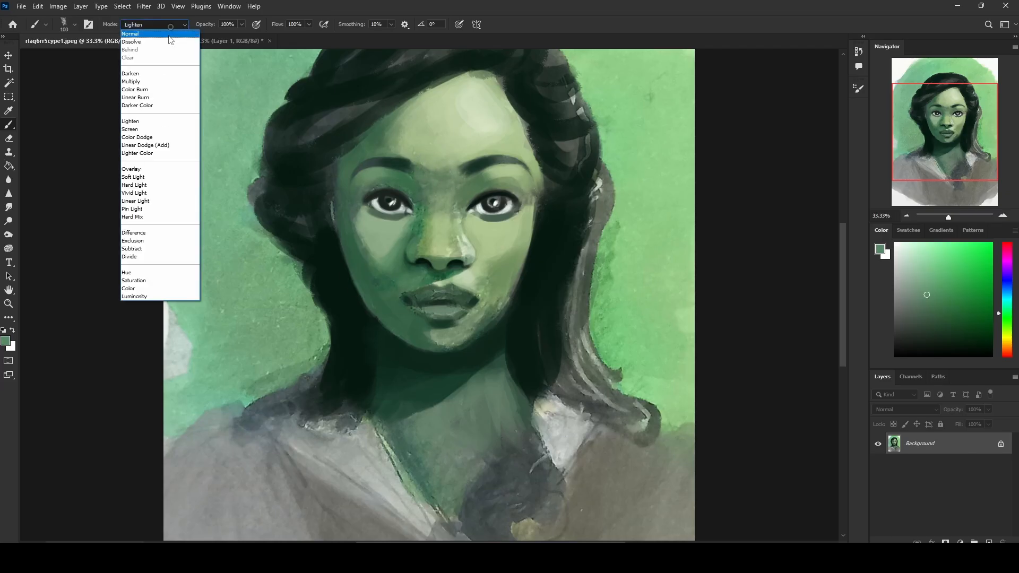
pyautogui.click(160, 73)
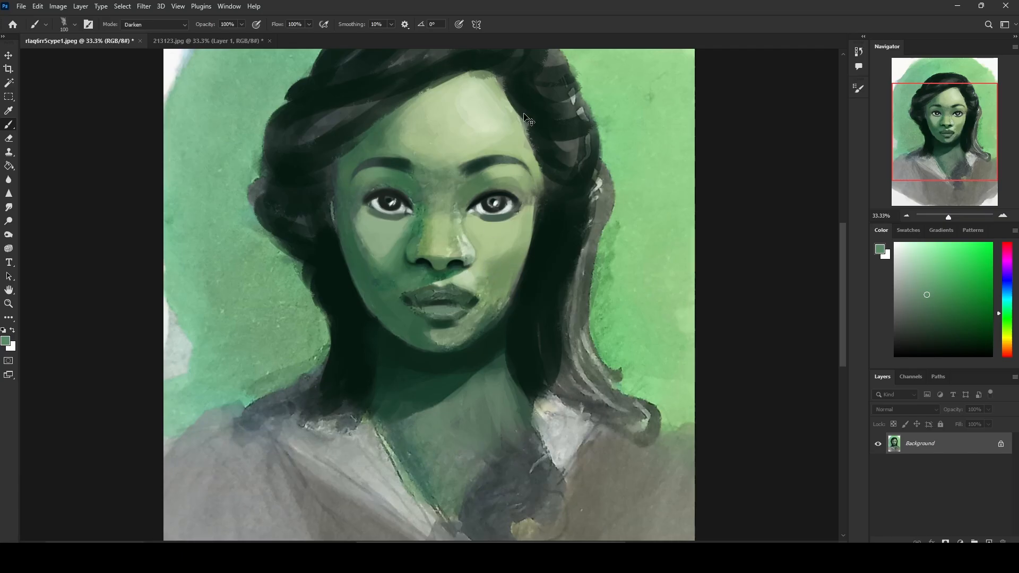
pyautogui.keyDown('alt'); pyautogui.click(470, 276); pyautogui.keyUp('alt')
pyautogui.click(162, 25)
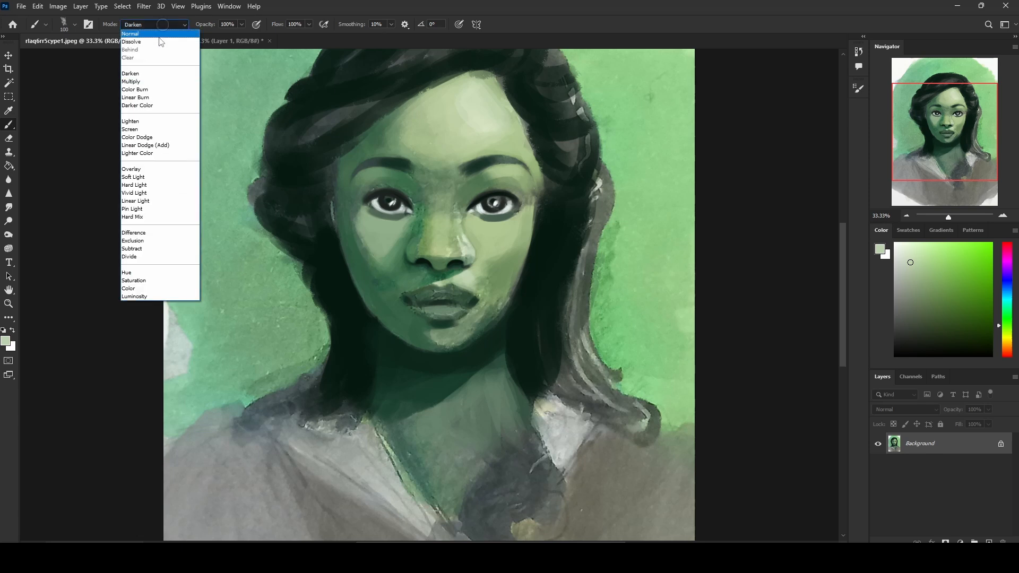
pyautogui.click(161, 41)
pyautogui.click(157, 25)
pyautogui.click(159, 34)
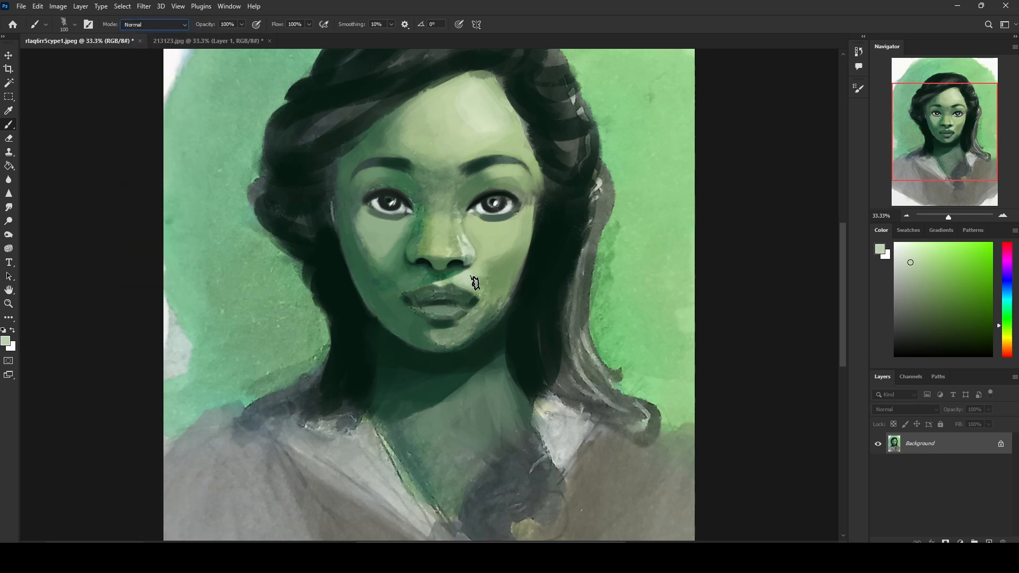
pyautogui.press('[')
pyautogui.press('[')
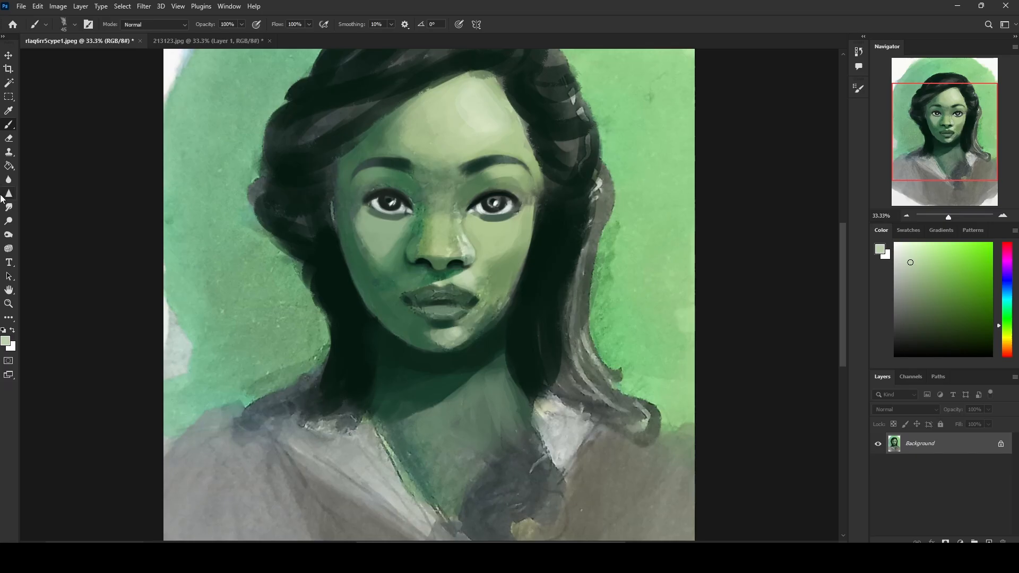
# Step: Smooth the image-right cheek and jaw beside the mouth with sampled greens at 100 px
pyautogui.keyDown('alt'); pyautogui.click(490, 298); pyautogui.keyUp('alt')
pyautogui.press(']')
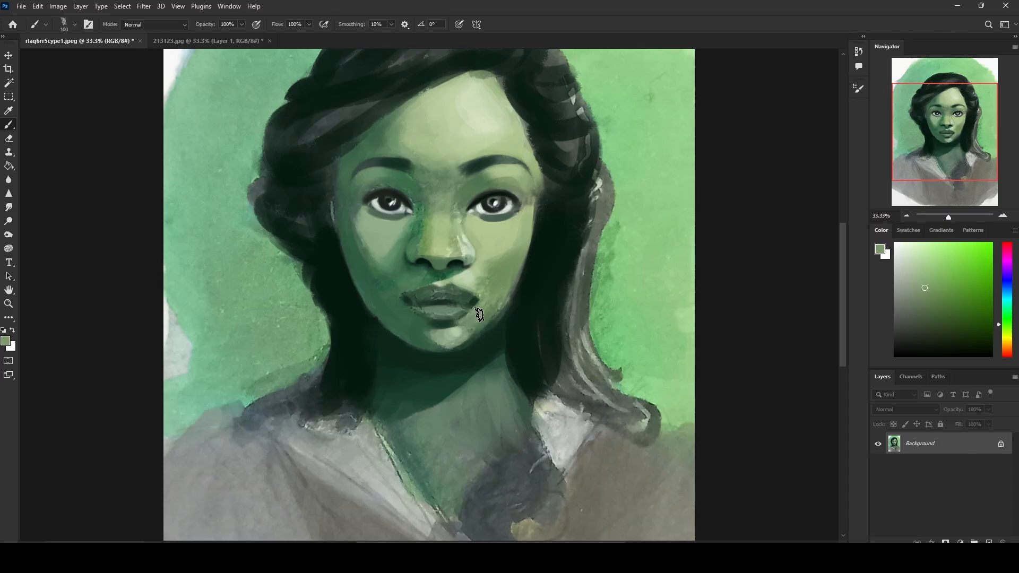
pyautogui.keyDown('alt'); pyautogui.click(495, 308); pyautogui.keyUp('alt')
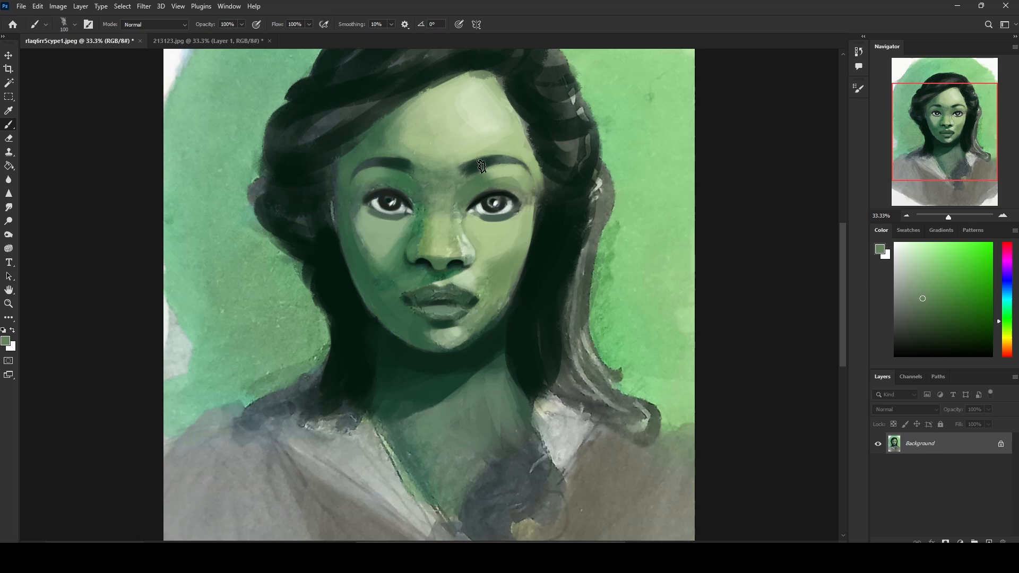
# Step: Paint a dark swatch and an adjoining lighter green swatch on the image-left background with sampled hair and background tones at 100 px
pyautogui.keyDown('alt'); pyautogui.click(595, 206); pyautogui.keyUp('alt')
pyautogui.moveTo(231, 254); pyautogui.dragTo(179, 302)
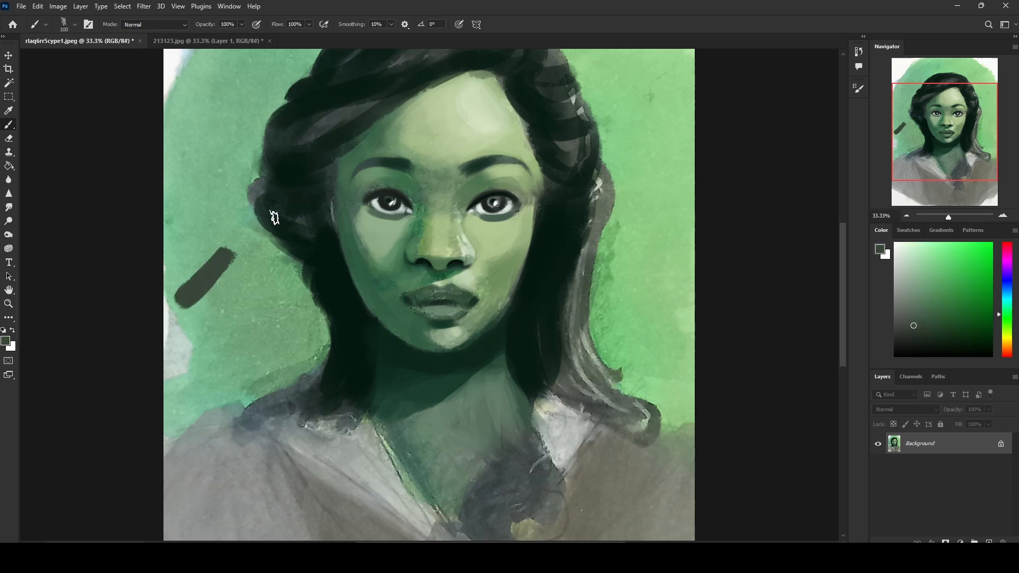
pyautogui.keyDown('alt'); pyautogui.click(257, 190); pyautogui.keyUp('alt')
pyautogui.moveTo(239, 281)
pyautogui.mouseDown()
pyautogui.moveTo(204, 318)
pyautogui.moveTo(236, 268)
pyautogui.mouseUp()
pyautogui.keyDown('alt'); pyautogui.click(195, 218); pyautogui.keyUp('alt')
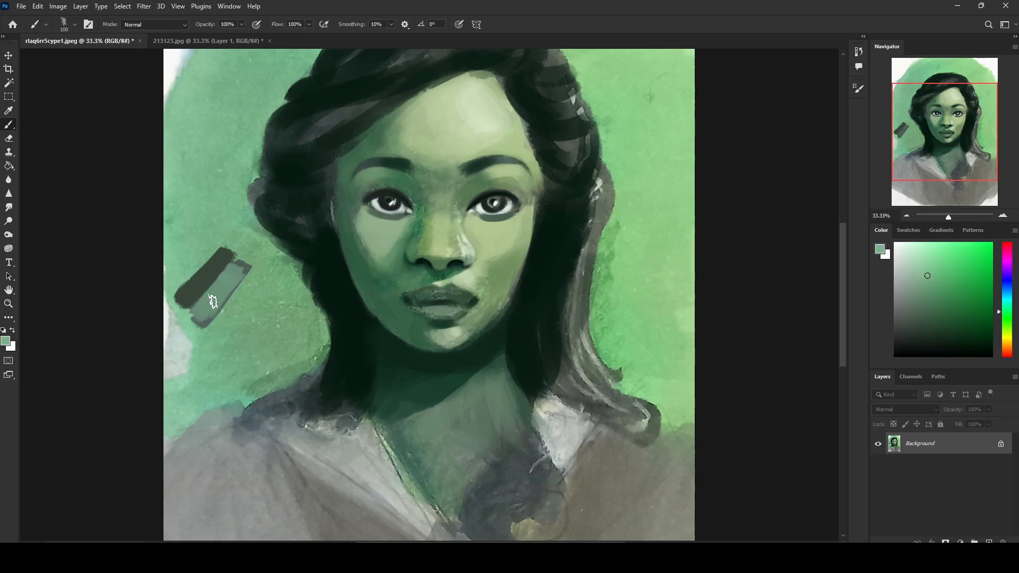
# Step: Switch to the Smudge tool for blending the two test swatches on the background
pyautogui.click(186, 41)
pyautogui.click(94, 41)
pyautogui.click(9, 207)
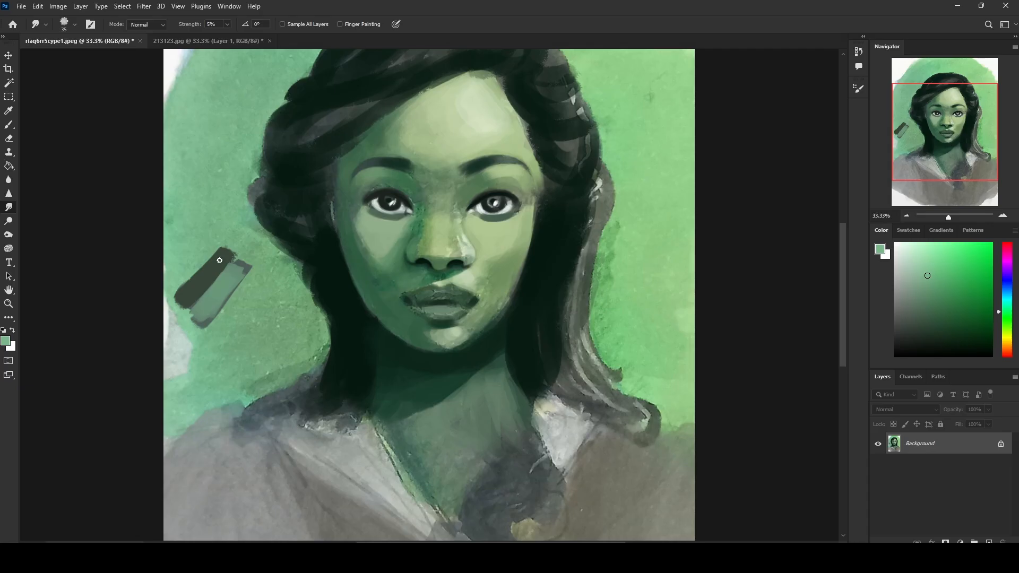
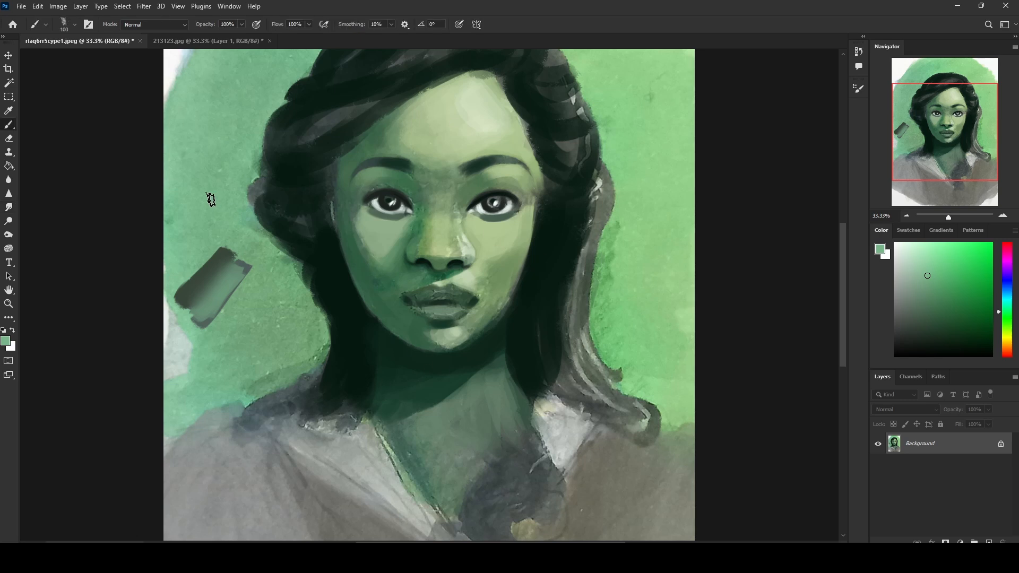
# Step: Lasso the smudged test swatches for copying and roll the painting back to the state before the smudging
pyautogui.press('l')
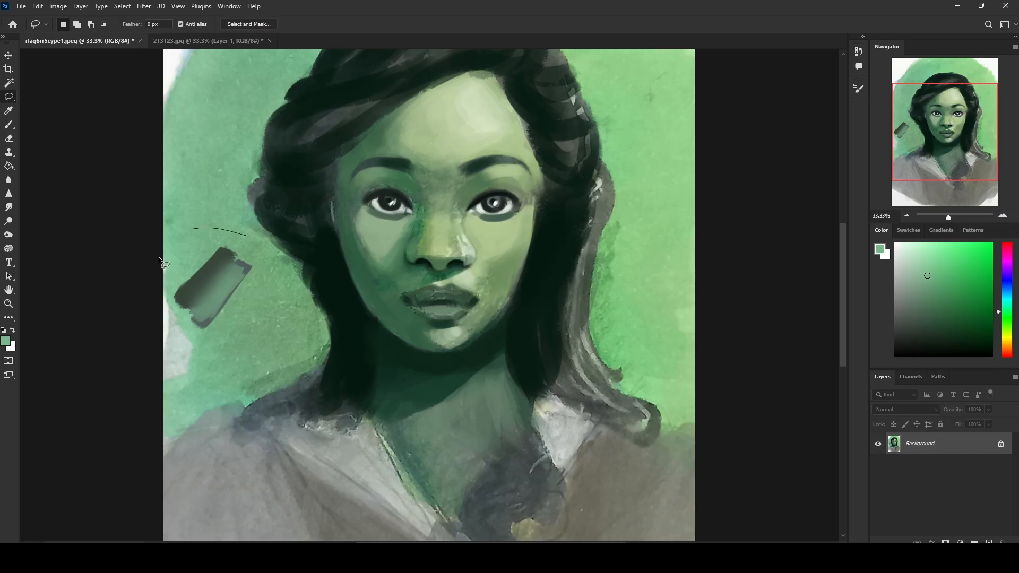
pyautogui.moveTo(162, 263)
pyautogui.mouseDown()
pyautogui.moveTo(201, 344)
pyautogui.moveTo(259, 287)
pyautogui.moveTo(233, 229)
pyautogui.mouseUp()
pyautogui.click(859, 51)
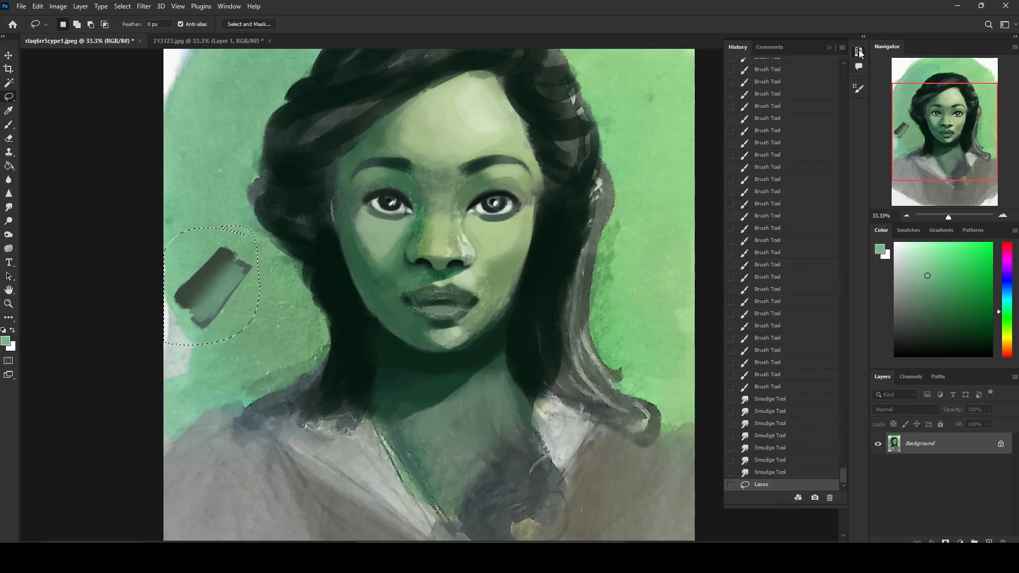
pyautogui.click(768, 388)
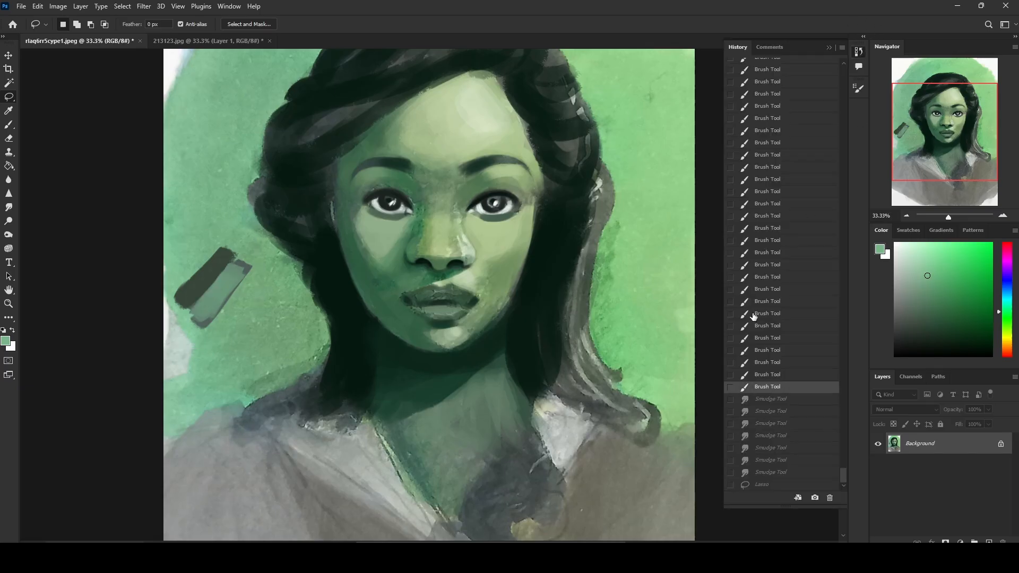
# Step: Paste the smudged swatch copy onto a new layer, move it above the original swatches and erase its excess edges
pyautogui.click(829, 48)
pyautogui.hotkey('ctrl', 'j')
pyautogui.press('v')
pyautogui.moveTo(220, 269)
pyautogui.mouseDown()
pyautogui.moveTo(209, 171)
pyautogui.moveTo(220, 194)
pyautogui.mouseUp()
pyautogui.press('e')
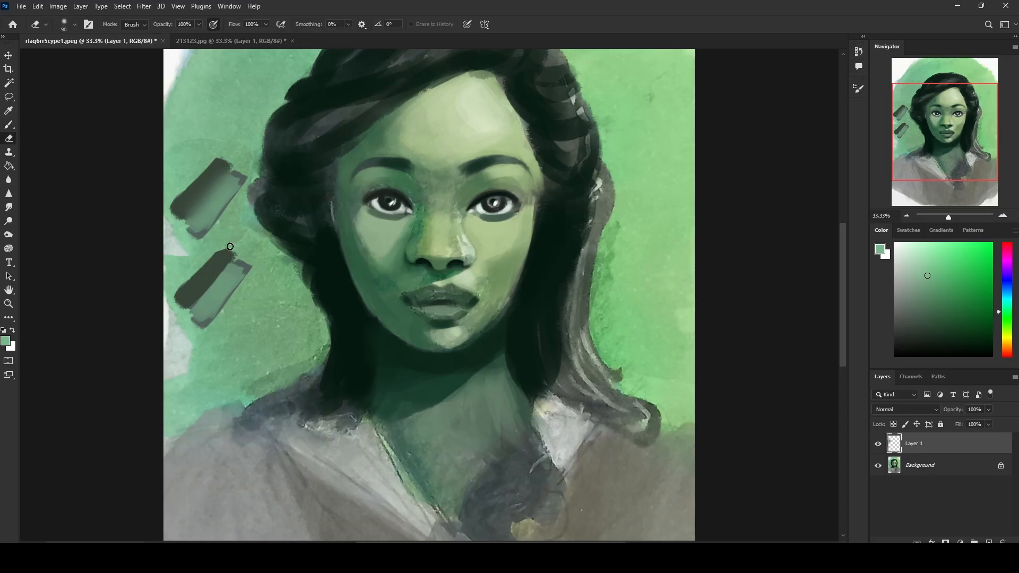
# Step: Try a sampled midtone brush stroke at 70 px along the lower swatches' boundary on the Background layer, and undo it
pyautogui.click(935, 473)
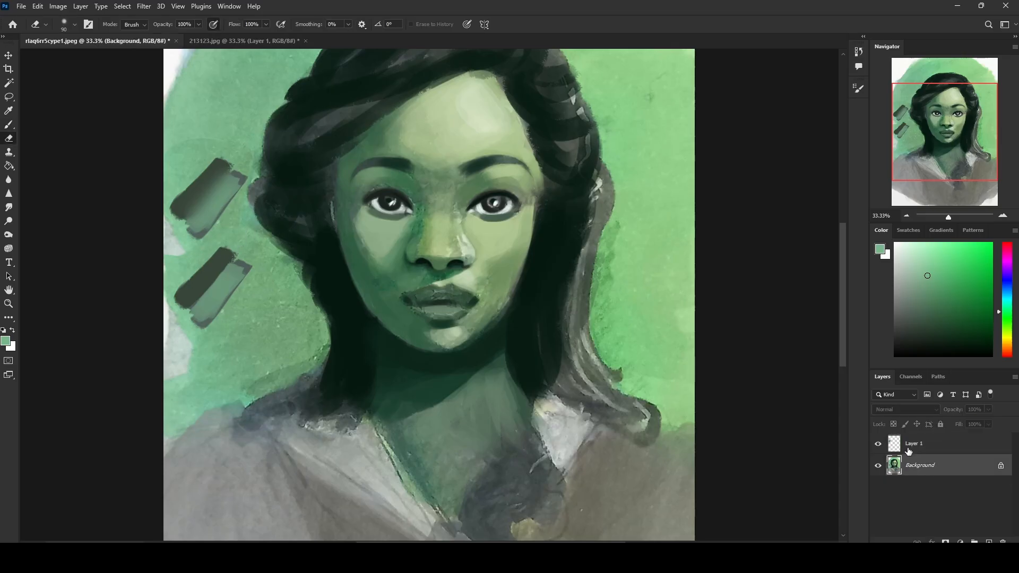
pyautogui.press('b')
pyautogui.keyDown('alt'); pyautogui.click(193, 304); pyautogui.keyUp('alt')
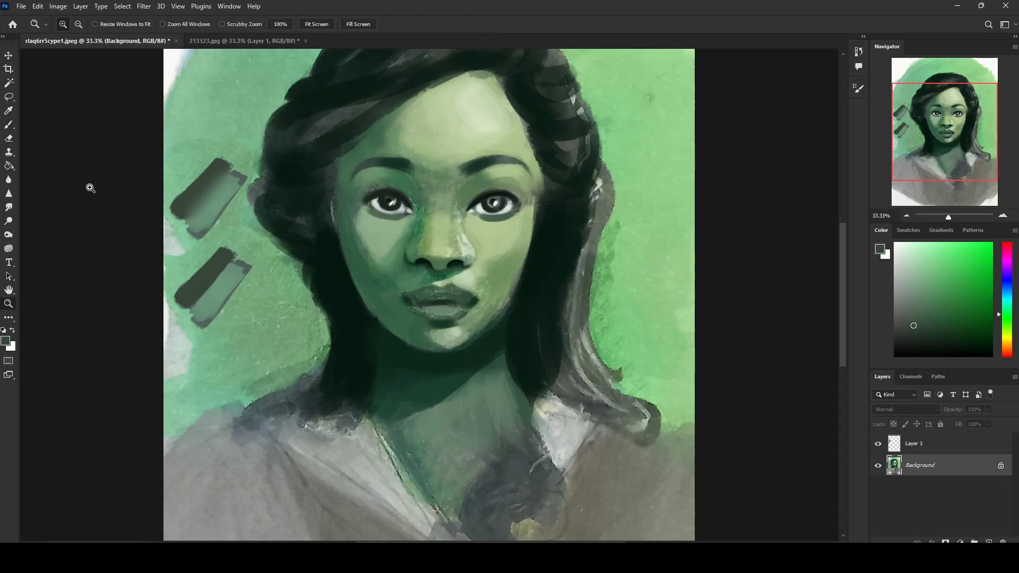
pyautogui.moveTo(91, 189); pyautogui.dragTo(335, 409)
pyautogui.moveTo(305, 339); pyautogui.dragTo(268, 359)
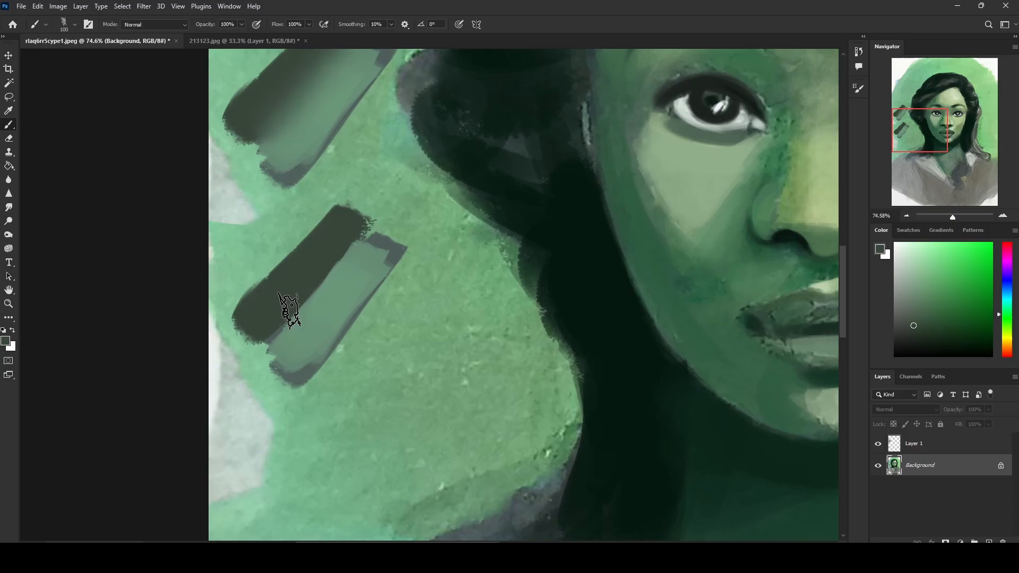
pyautogui.keyDown('alt'); pyautogui.click(273, 332); pyautogui.keyUp('alt')
pyautogui.press('[')
pyautogui.press('[')
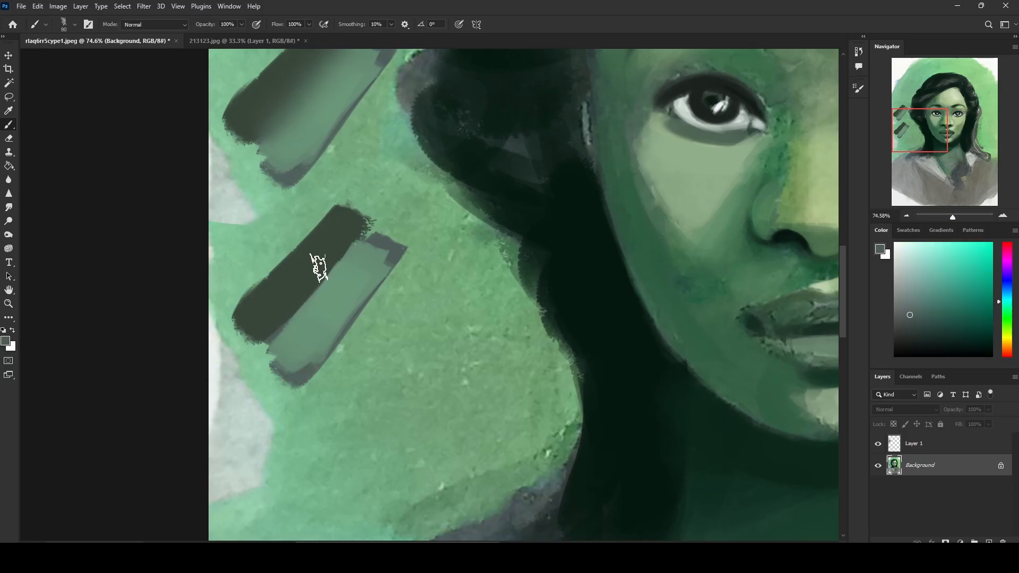
pyautogui.press('[')
pyautogui.press('[')
pyautogui.press('[')
pyautogui.press('[')
pyautogui.keyDown('alt'); pyautogui.click(302, 305); pyautogui.keyUp('alt')
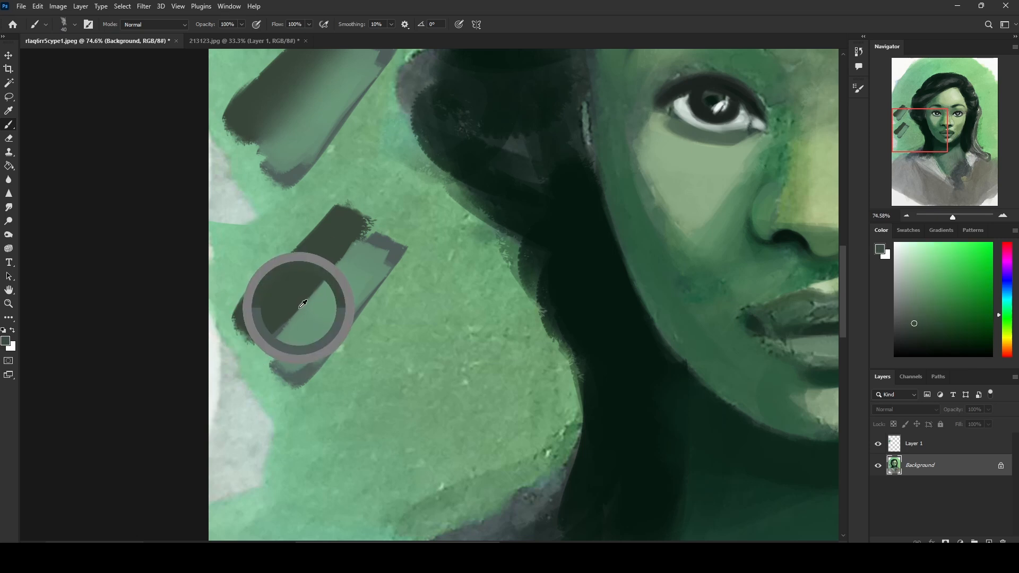
pyautogui.press(']')
pyautogui.press(']')
pyautogui.press(']')
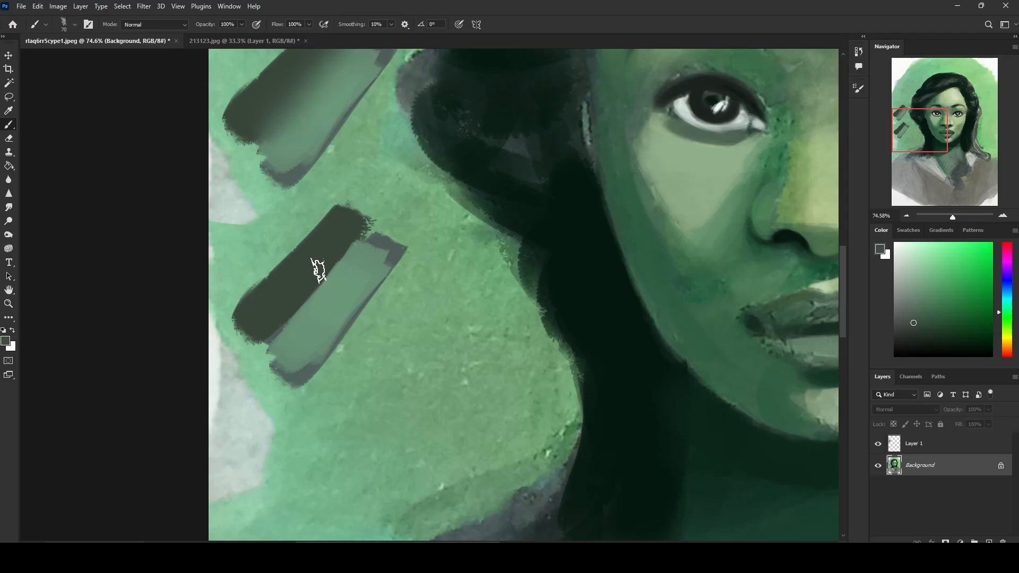
pyautogui.moveTo(351, 245); pyautogui.dragTo(252, 352)
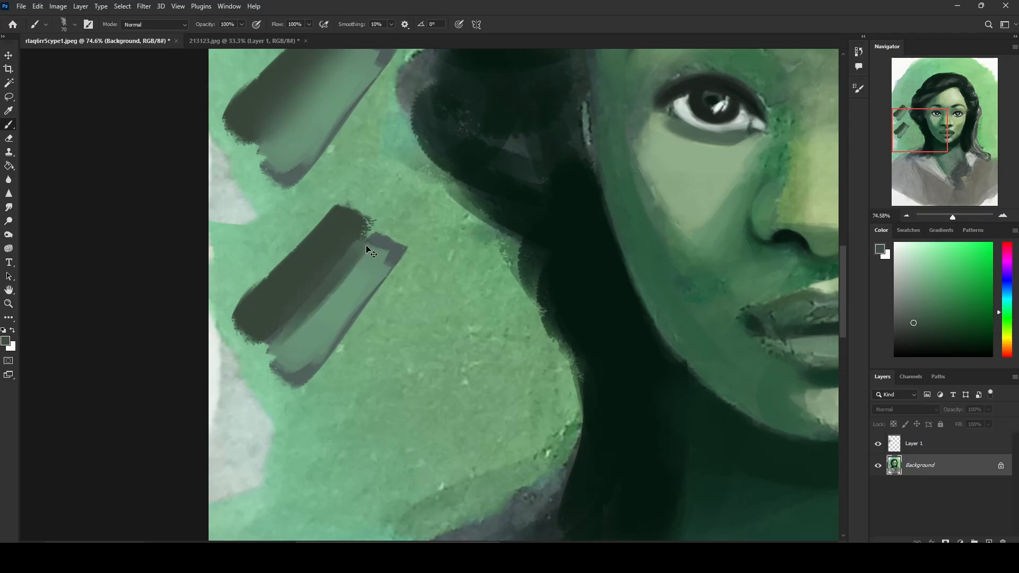
pyautogui.hotkey('ctrl', 'z')
# Step: Blend the boundary between the lower dark and light swatches with repeatedly sampled intermediate greens at 70 px
pyautogui.keyDown('alt'); pyautogui.click(348, 265); pyautogui.keyUp('alt')
pyautogui.moveTo(352, 236); pyautogui.dragTo(299, 316)
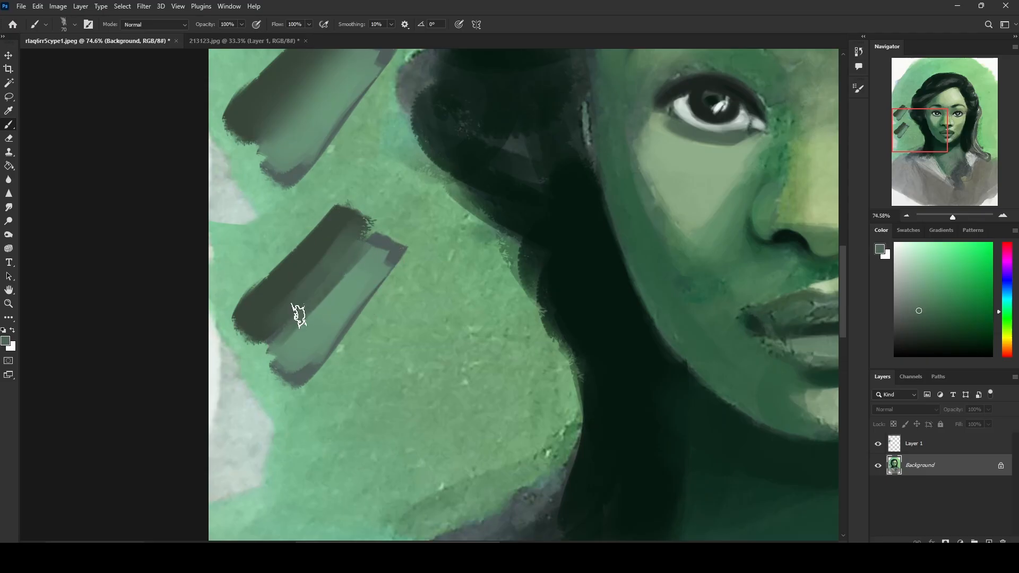
pyautogui.keyDown('alt'); pyautogui.click(300, 285); pyautogui.keyUp('alt')
pyautogui.moveTo(344, 241); pyautogui.dragTo(274, 344)
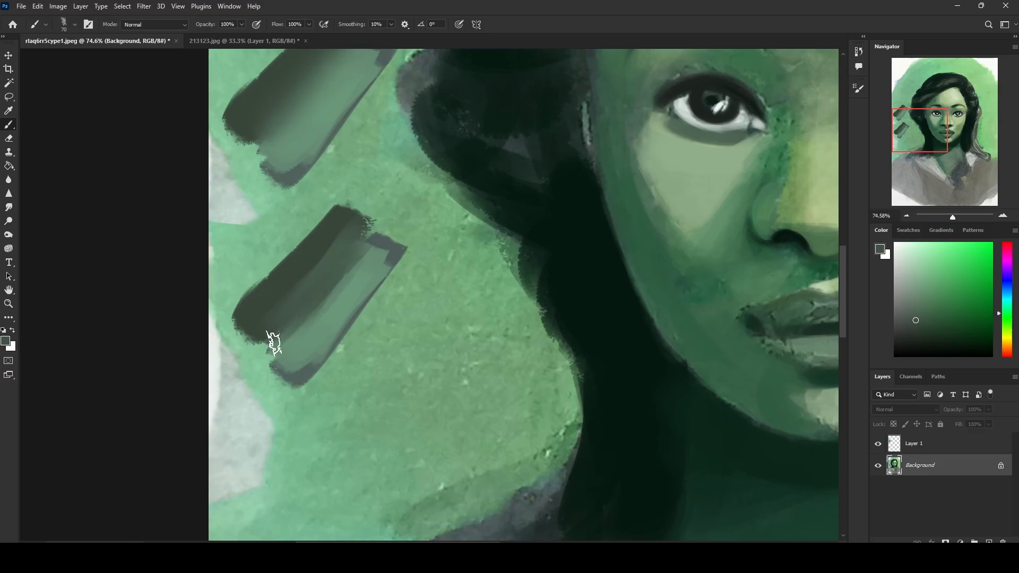
pyautogui.keyDown('alt'); pyautogui.click(369, 269); pyautogui.keyUp('alt')
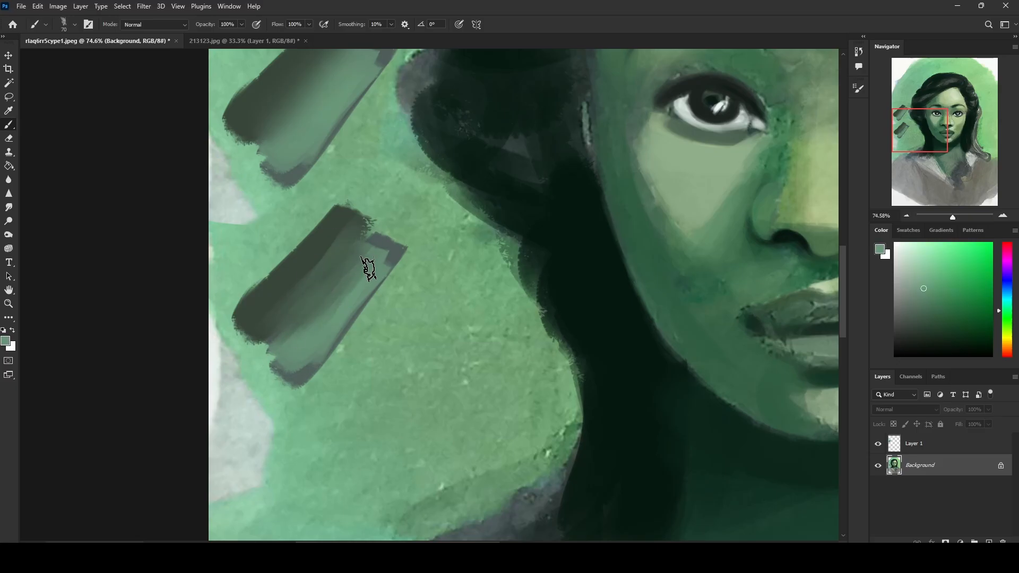
pyautogui.moveTo(369, 269); pyautogui.dragTo(315, 319)
pyautogui.keyDown('alt'); pyautogui.click(328, 257); pyautogui.keyUp('alt')
pyautogui.moveTo(340, 242); pyautogui.dragTo(256, 329)
pyautogui.keyDown('alt'); pyautogui.click(328, 227); pyautogui.keyUp('alt')
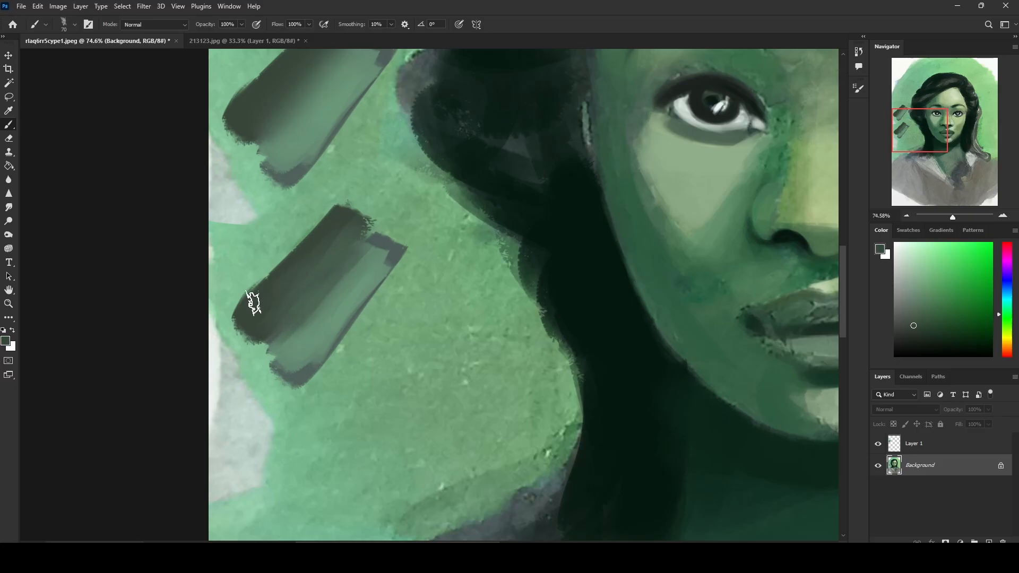
# Step: Refine the lower swatch's gradient with further sampled mid and light greens, matching the smudged copy above it
pyautogui.keyDown('alt'); pyautogui.click(350, 282); pyautogui.keyUp('alt')
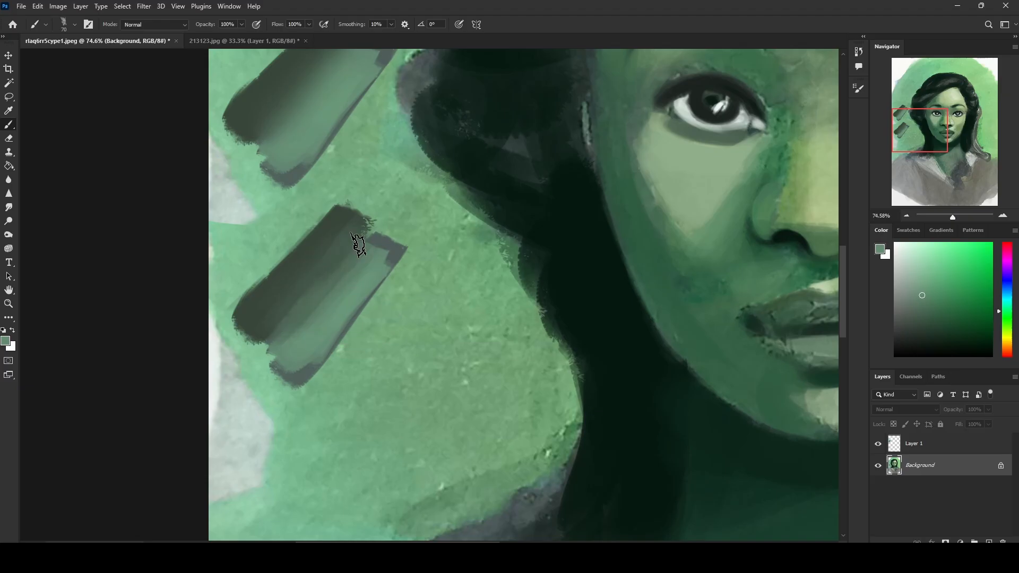
pyautogui.moveTo(359, 245); pyautogui.dragTo(303, 292)
pyautogui.keyDown('alt'); pyautogui.click(351, 249); pyautogui.keyUp('alt')
pyautogui.moveTo(367, 222)
pyautogui.mouseDown()
pyautogui.moveTo(248, 339)
pyautogui.moveTo(303, 264)
pyautogui.mouseUp()
pyautogui.keyDown('alt'); pyautogui.click(326, 272); pyautogui.keyUp('alt')
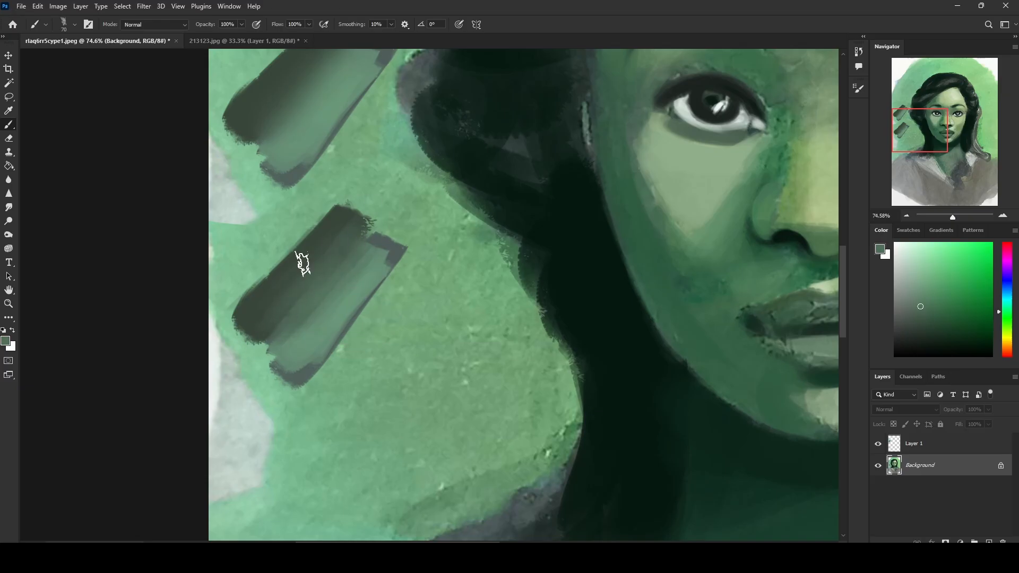
pyautogui.moveTo(473, 220); pyautogui.dragTo(425, 298)
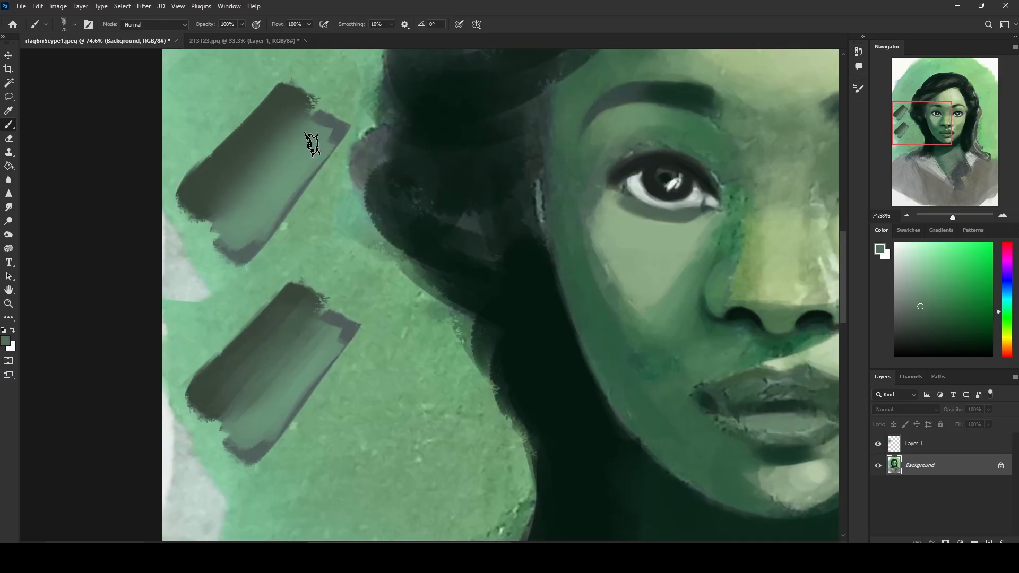
pyautogui.keyDown('alt'); pyautogui.click(313, 347); pyautogui.keyUp('alt')
pyautogui.keyDown('alt'); pyautogui.moveTo(327, 342); pyautogui.dragTo(294, 315); pyautogui.keyUp('alt')
# Step: Sample the skin greens between the eyebrows and enlarge the brush to 90 px
pyautogui.hotkey('ctrl', '0')
pyautogui.hotkey('ctrl', '+')
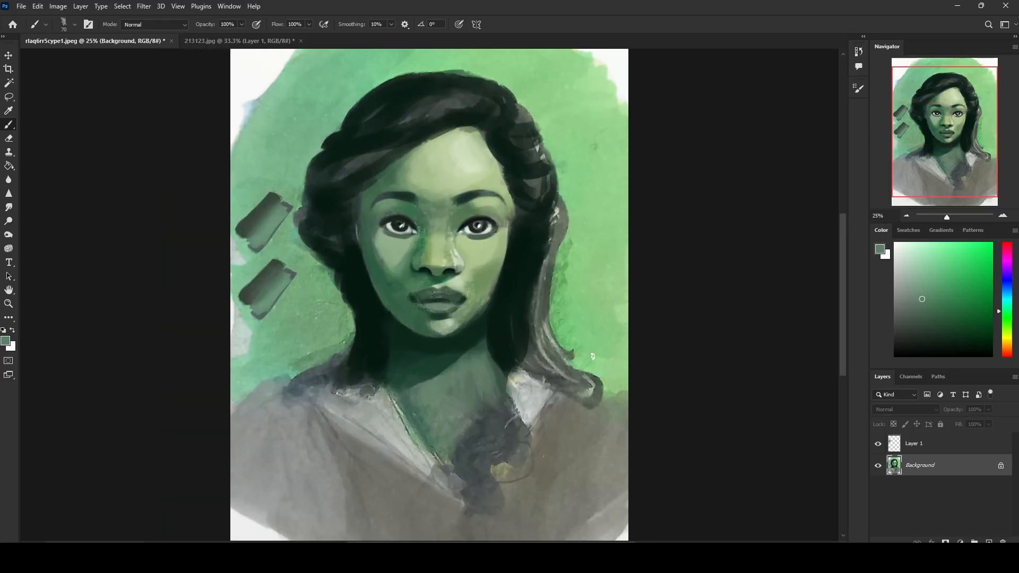
pyautogui.keyDown('alt'); pyautogui.click(431, 196); pyautogui.keyUp('alt')
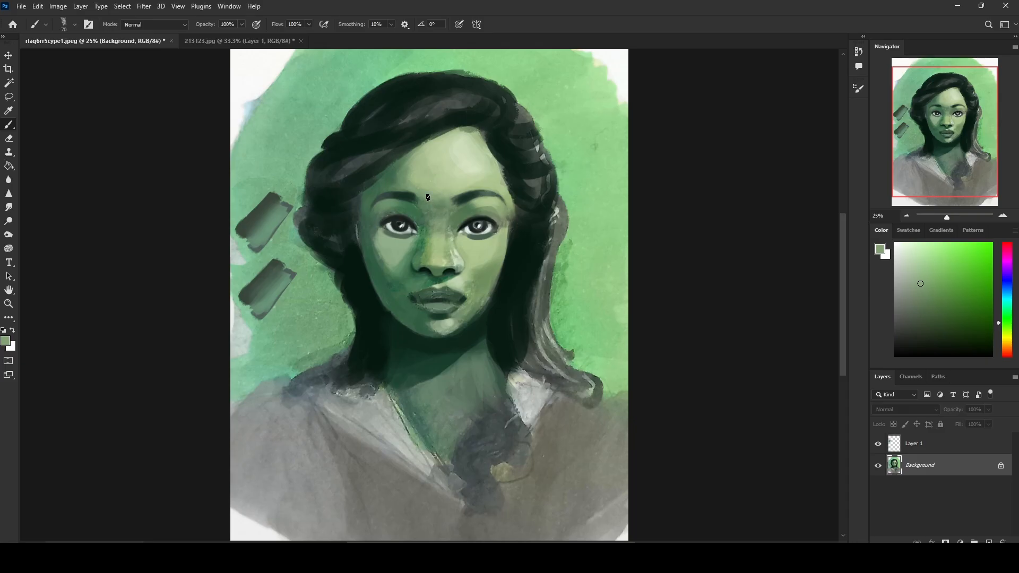
pyautogui.keyDown('alt'); pyautogui.click(428, 198); pyautogui.keyUp('alt')
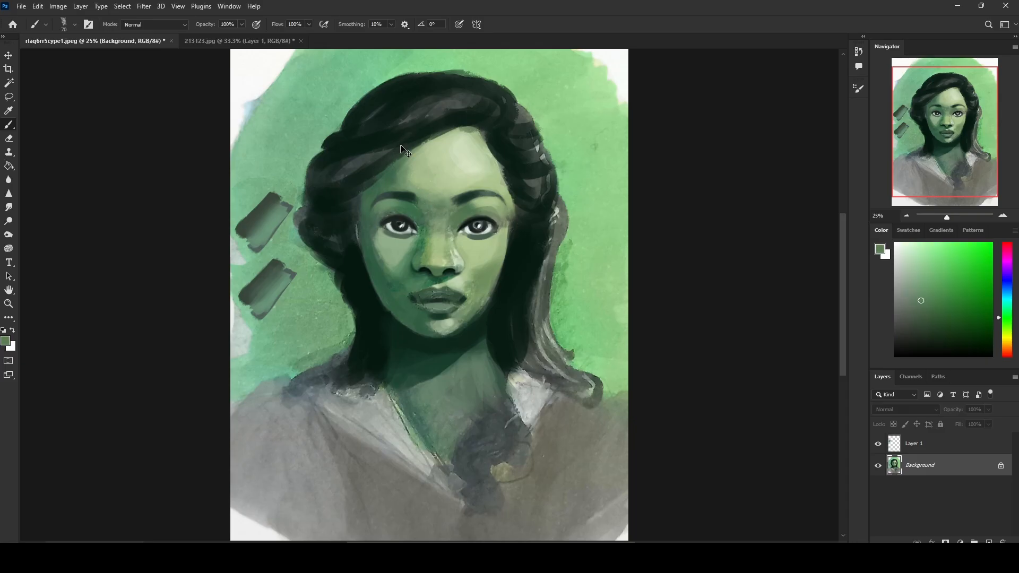
pyautogui.hotkey('ctrl', '+')
pyautogui.press(']')
pyautogui.press(']')
pyautogui.hotkey('ctrl', '-')
# Step: Roll the painting back through its history to the state before the test swatches were painted
pyautogui.click(858, 51)
pyautogui.click(775, 240)
pyautogui.click(778, 142)
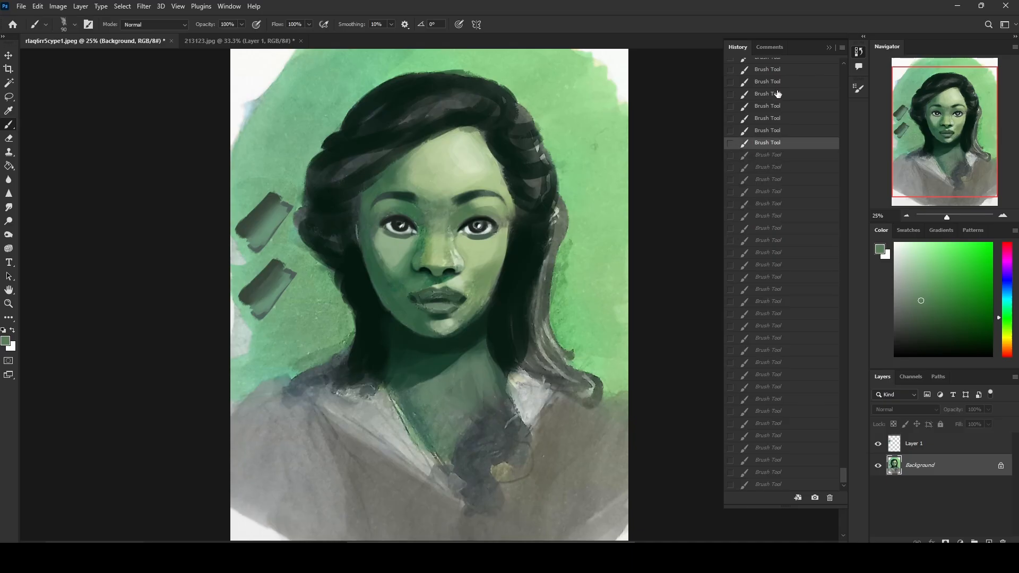
pyautogui.click(778, 70)
pyautogui.moveTo(844, 473); pyautogui.dragTo(844, 463)
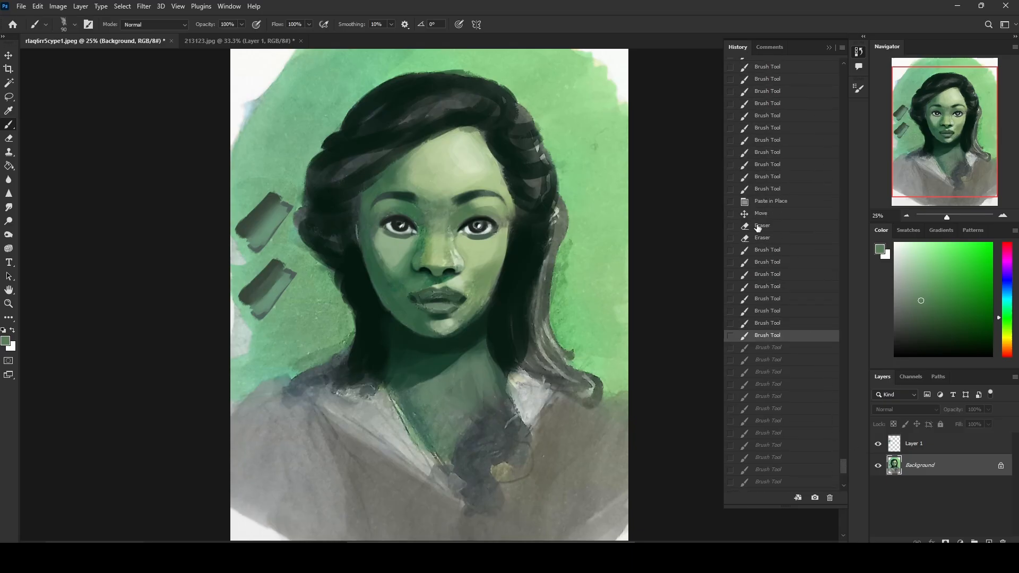
pyautogui.click(767, 201)
pyautogui.click(775, 140)
pyautogui.click(772, 177)
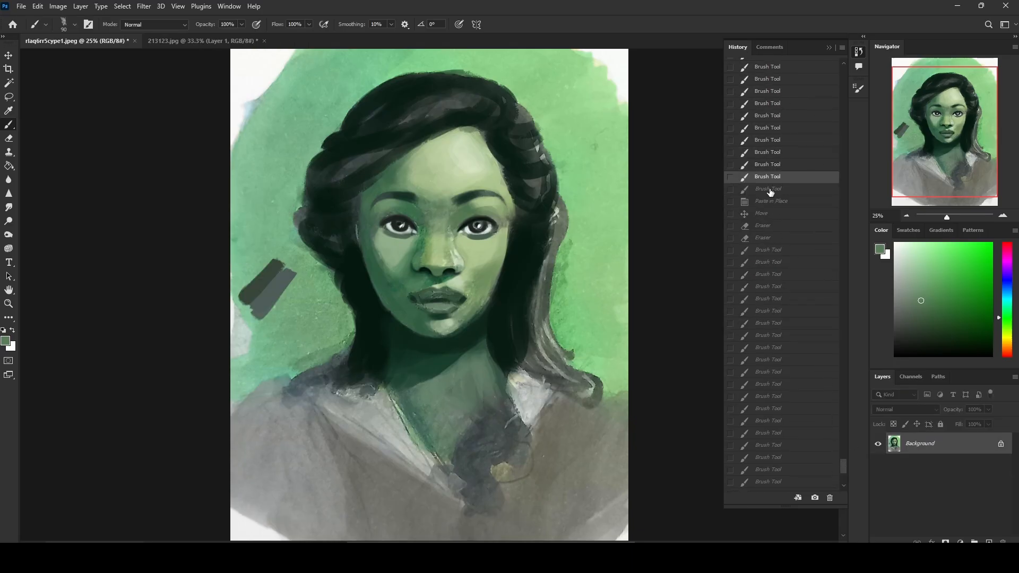
pyautogui.click(771, 191)
pyautogui.click(773, 176)
pyautogui.click(773, 152)
pyautogui.click(773, 142)
pyautogui.click(772, 155)
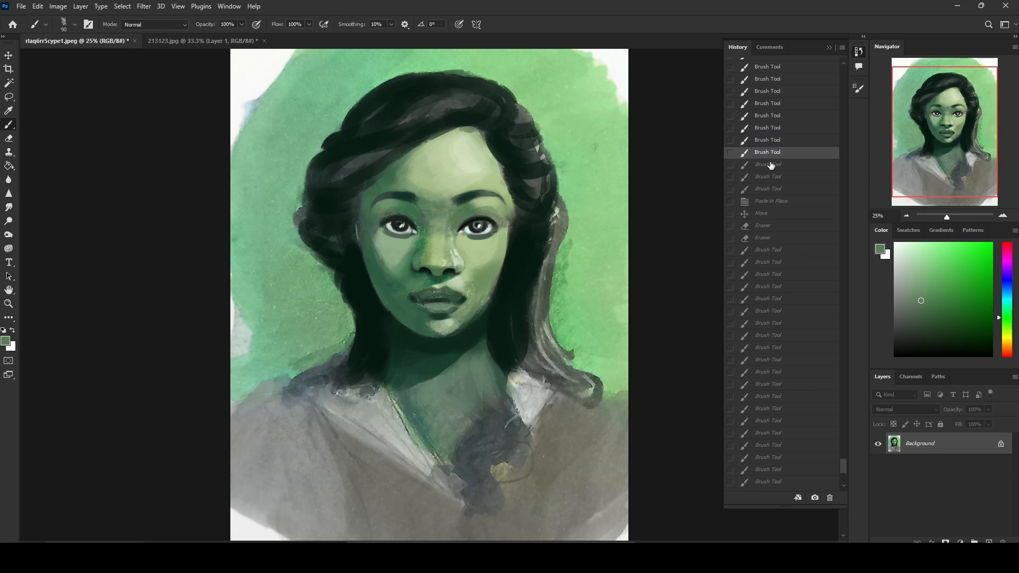
pyautogui.click(772, 167)
pyautogui.click(774, 155)
pyautogui.click(833, 43)
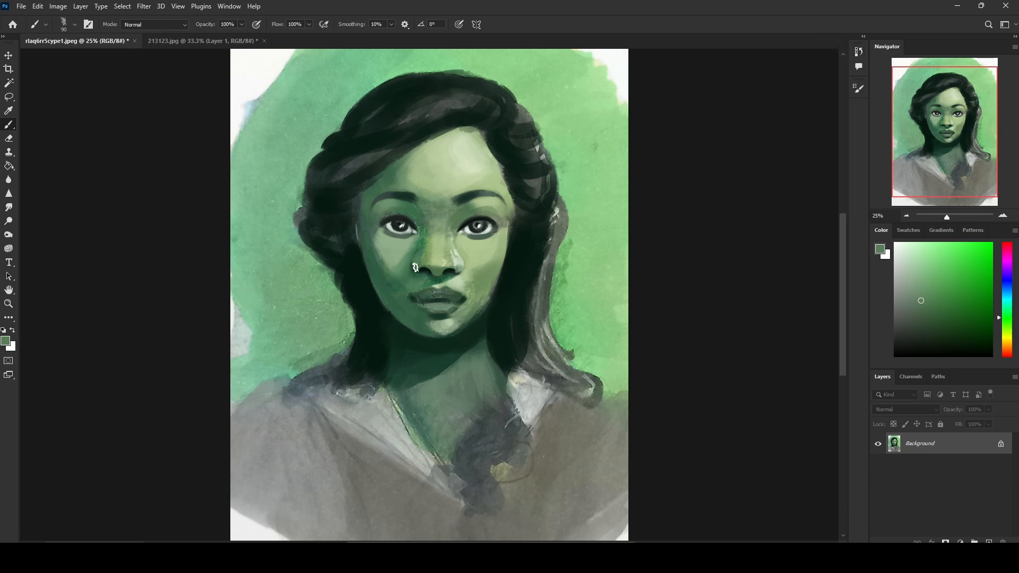
# Step: Soften the image-left cheek highlight and its outer edge below the eye with sampled greens at 90 px
pyautogui.keyDown('alt'); pyautogui.click(386, 251); pyautogui.keyUp('alt')
pyautogui.hotkey('ctrl', '+')
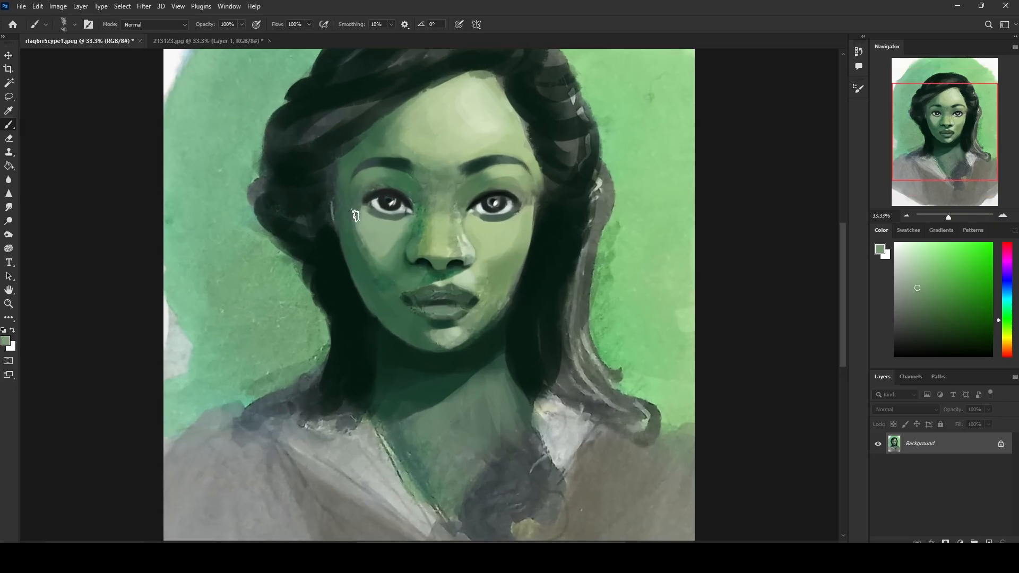
pyautogui.keyDown('alt'); pyautogui.click(368, 246); pyautogui.keyUp('alt')
pyautogui.moveTo(353, 224); pyautogui.dragTo(377, 273)
pyautogui.keyDown('alt'); pyautogui.click(372, 237); pyautogui.keyUp('alt')
pyautogui.keyDown('alt'); pyautogui.click(372, 237); pyautogui.keyUp('alt')
pyautogui.moveTo(351, 211)
pyautogui.mouseDown()
pyautogui.moveTo(373, 246)
pyautogui.moveTo(394, 234)
pyautogui.moveTo(395, 242)
pyautogui.mouseUp()
pyautogui.keyDown('alt'); pyautogui.click(380, 242); pyautogui.keyUp('alt')
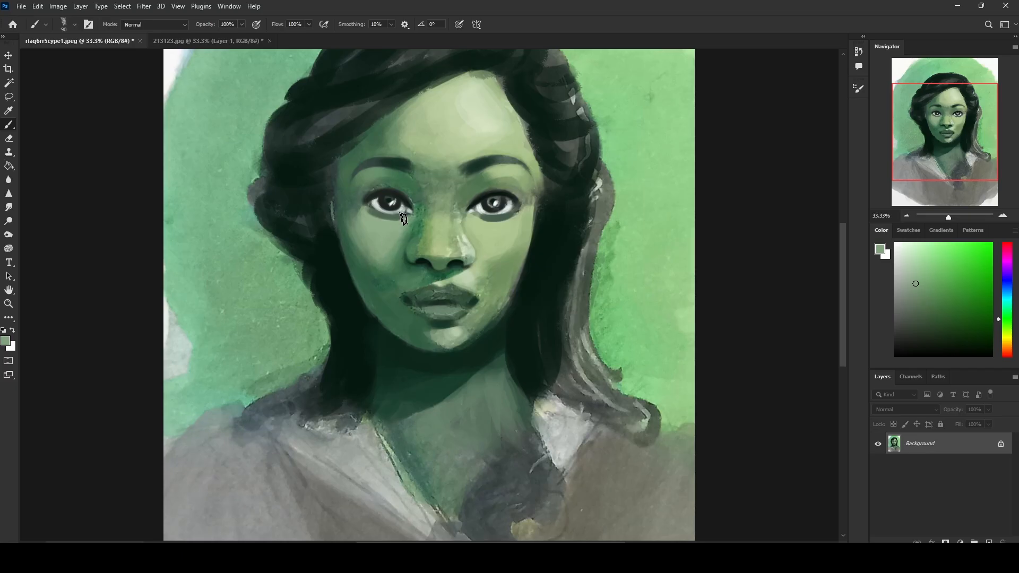
pyautogui.keyDown('alt'); pyautogui.click(398, 266); pyautogui.keyUp('alt')
pyautogui.keyDown('alt'); pyautogui.click(389, 242); pyautogui.keyUp('alt')
pyautogui.keyDown('alt'); pyautogui.click(369, 239); pyautogui.keyUp('alt')
pyautogui.moveTo(372, 230); pyautogui.dragTo(363, 214)
# Step: Blend the nose bridge and the area between the eyebrows with sampled light and mid greens at 90 px
pyautogui.keyDown('alt'); pyautogui.click(426, 217); pyautogui.keyUp('alt')
pyautogui.keyDown('alt'); pyautogui.click(423, 221); pyautogui.keyUp('alt')
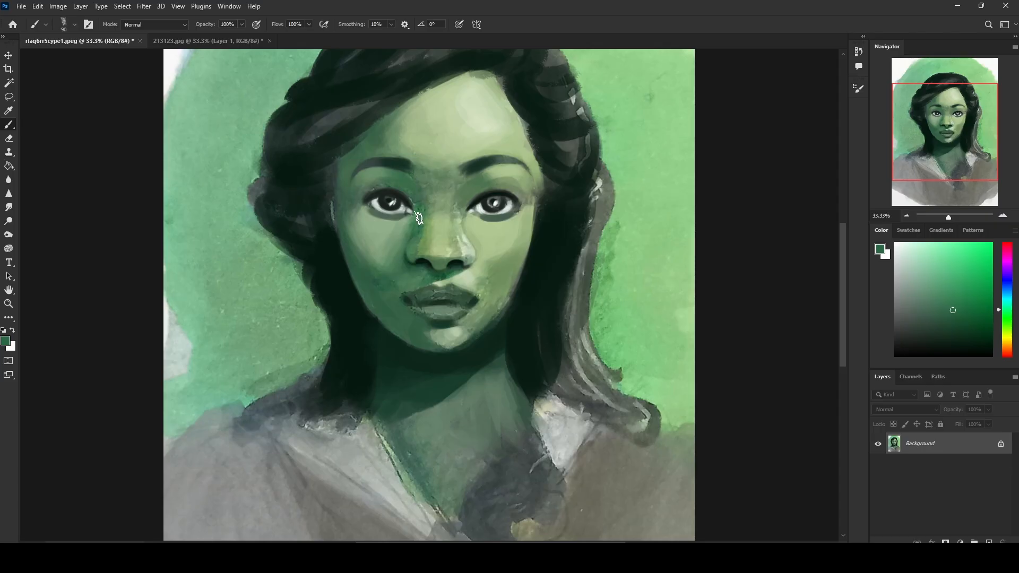
pyautogui.keyDown('alt'); pyautogui.click(432, 183); pyautogui.keyUp('alt')
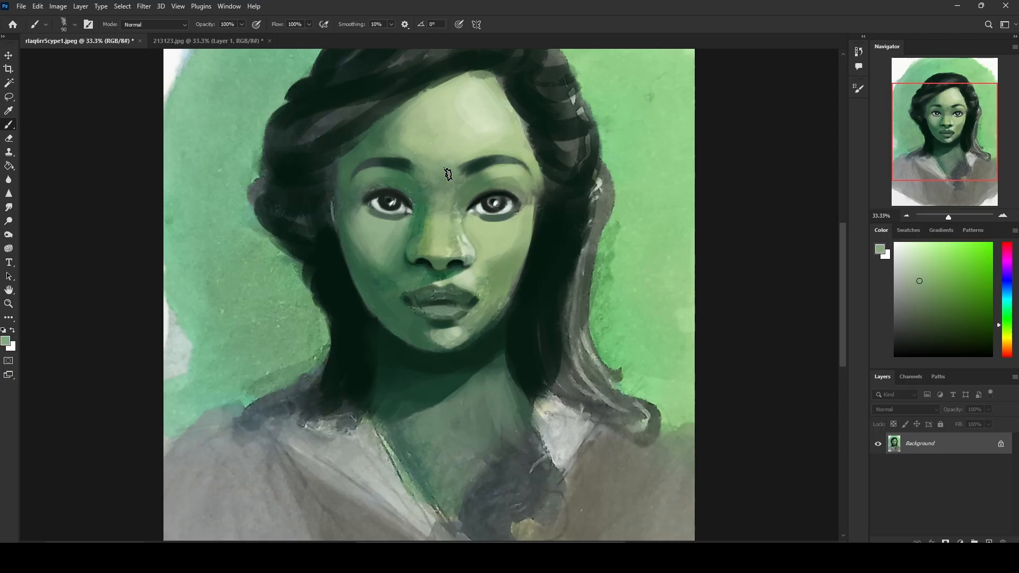
pyautogui.keyDown('alt'); pyautogui.click(480, 178); pyautogui.keyUp('alt')
pyautogui.keyDown('alt'); pyautogui.click(451, 187); pyautogui.keyUp('alt')
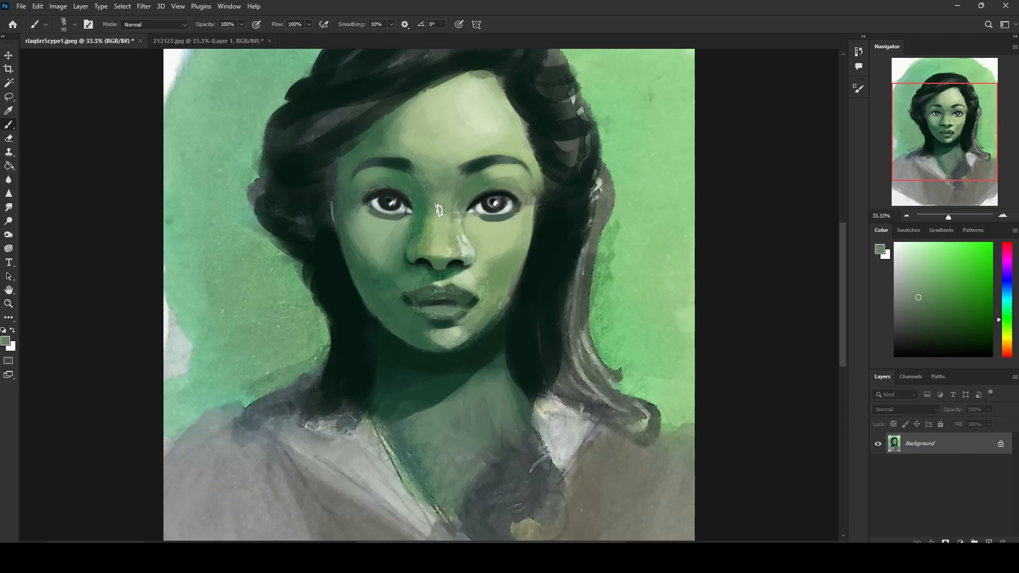
pyautogui.keyDown('alt'); pyautogui.click(446, 150); pyautogui.keyUp('alt')
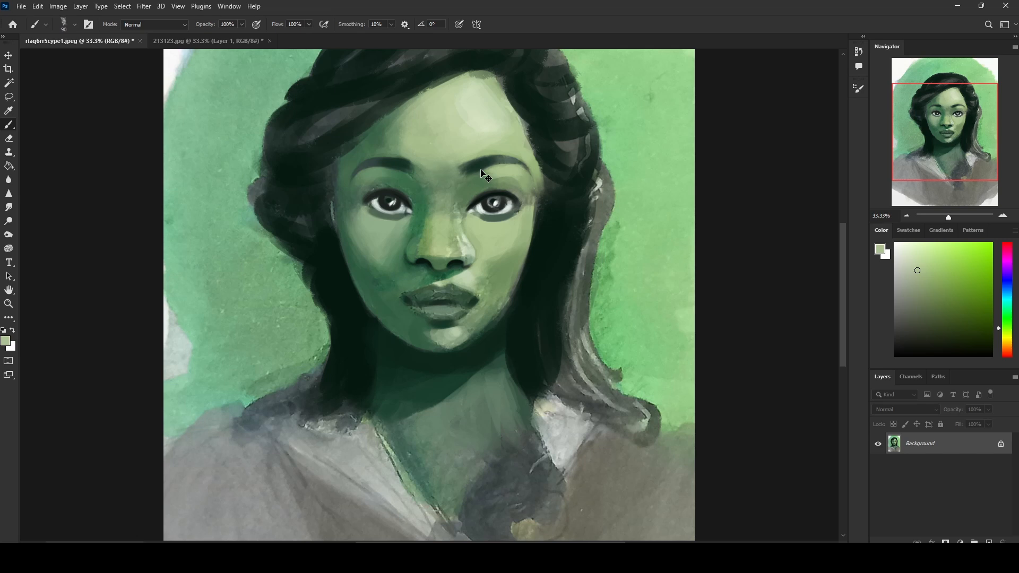
pyautogui.keyDown('alt'); pyautogui.click(453, 154); pyautogui.keyUp('alt')
pyautogui.keyDown('alt'); pyautogui.click(471, 185); pyautogui.keyUp('alt')
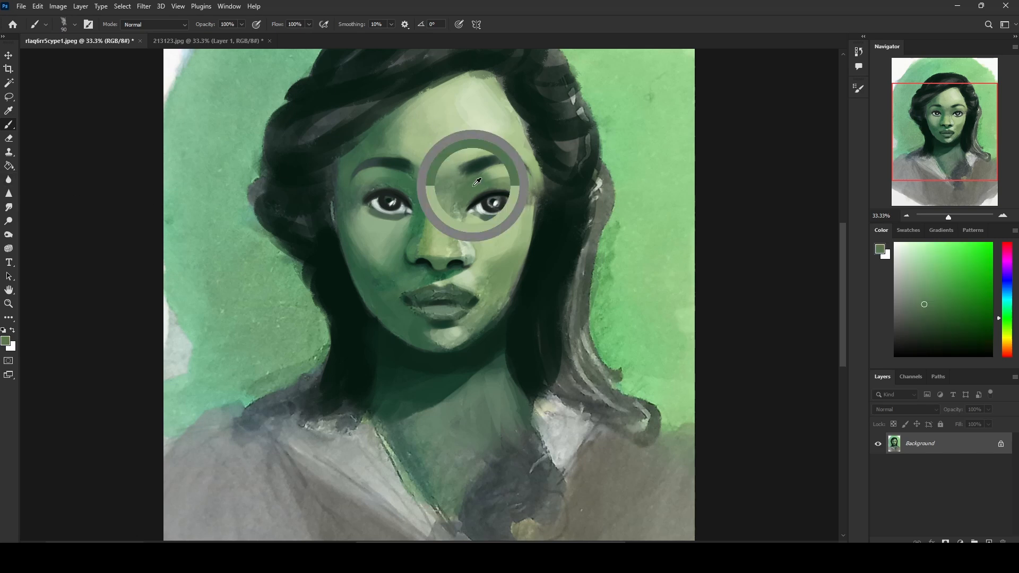
# Step: Smooth the skin between the image-right eyebrow and eye, out to the eye's outer corner, with sampled pale greens at 90 px
pyautogui.keyDown('alt'); pyautogui.click(499, 173); pyautogui.keyUp('alt')
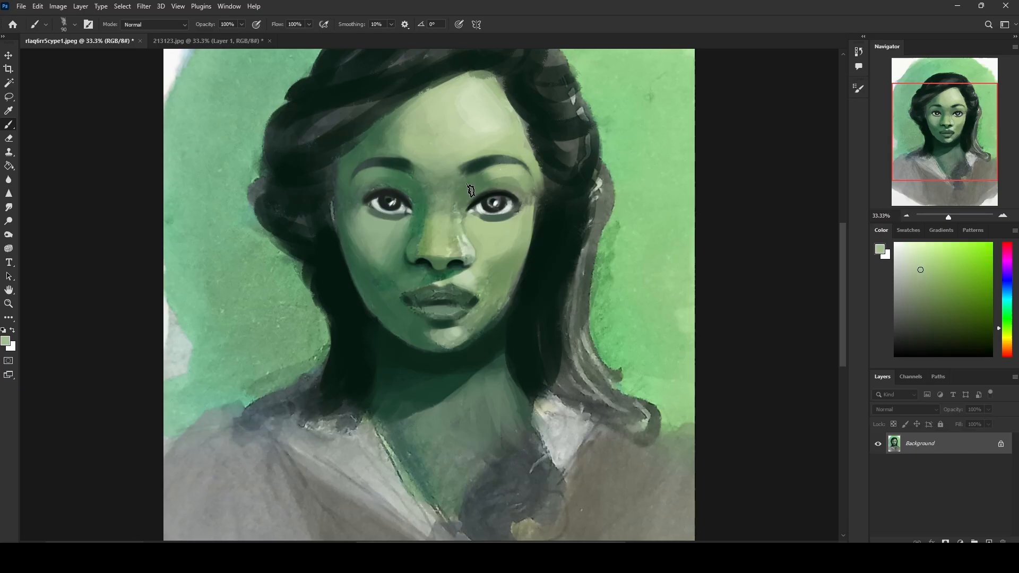
pyautogui.keyDown('alt'); pyautogui.click(497, 171); pyautogui.keyUp('alt')
pyautogui.keyDown('alt'); pyautogui.click(507, 175); pyautogui.keyUp('alt')
pyautogui.keyDown('alt'); pyautogui.click(503, 170); pyautogui.keyUp('alt')
pyautogui.keyDown('alt'); pyautogui.click(520, 192); pyautogui.keyUp('alt')
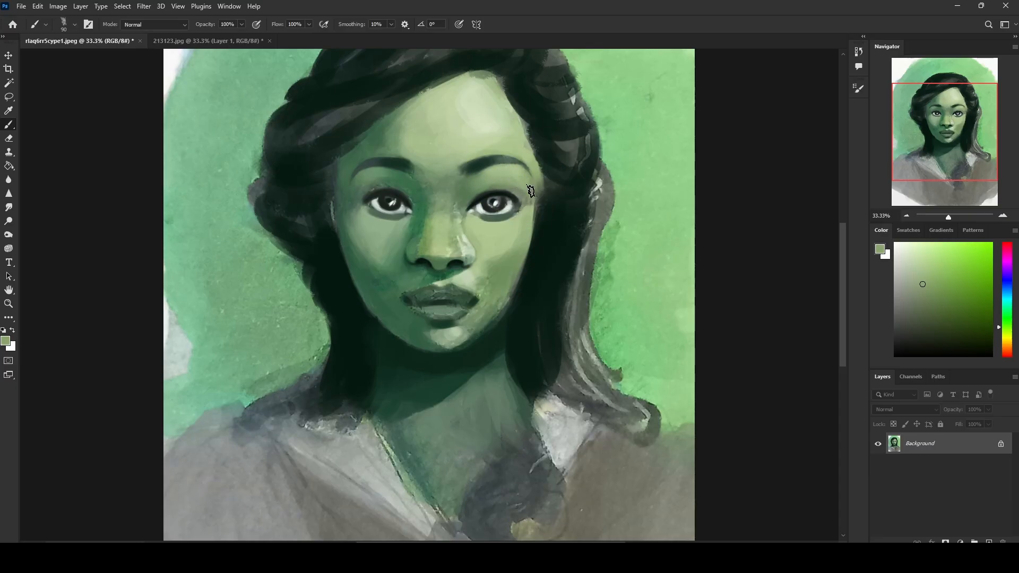
# Step: Soften the inner ends of both eyebrows into the forehead with sampled dark and mid greens at 90 px
pyautogui.keyDown('alt'); pyautogui.click(523, 189); pyautogui.keyUp('alt')
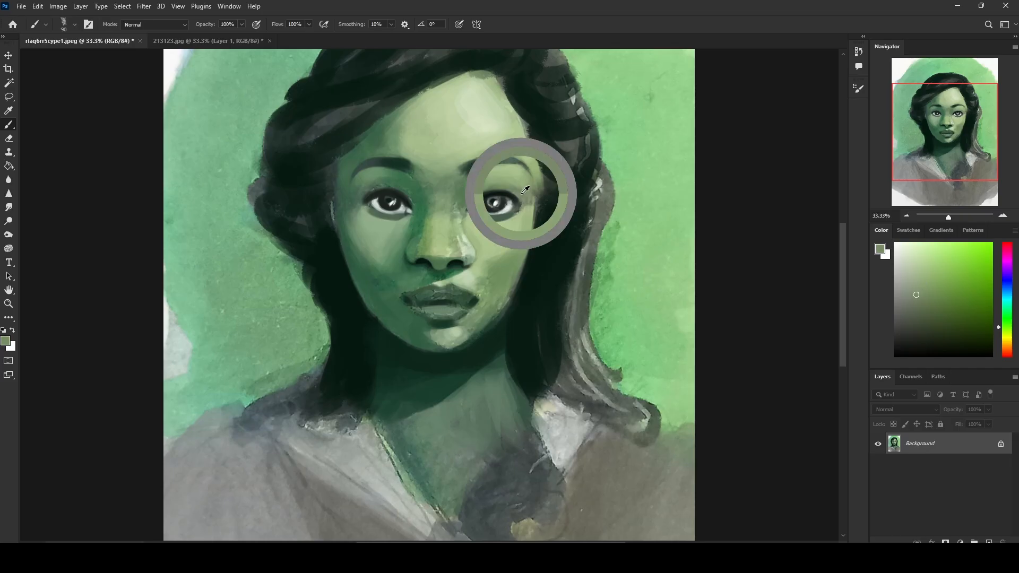
pyautogui.keyDown('alt'); pyautogui.click(509, 168); pyautogui.keyUp('alt')
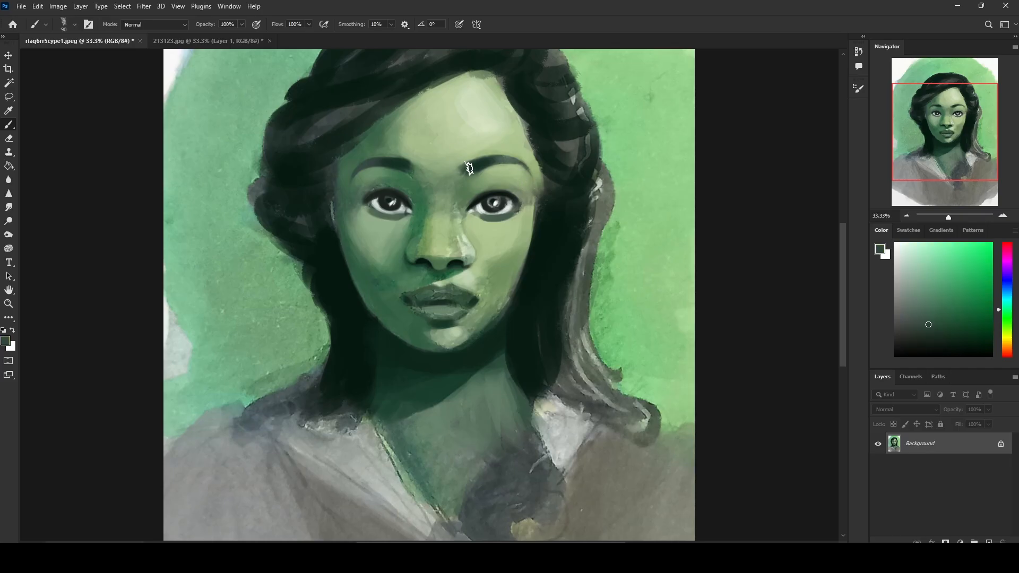
pyautogui.keyDown('alt'); pyautogui.click(407, 165); pyautogui.keyUp('alt')
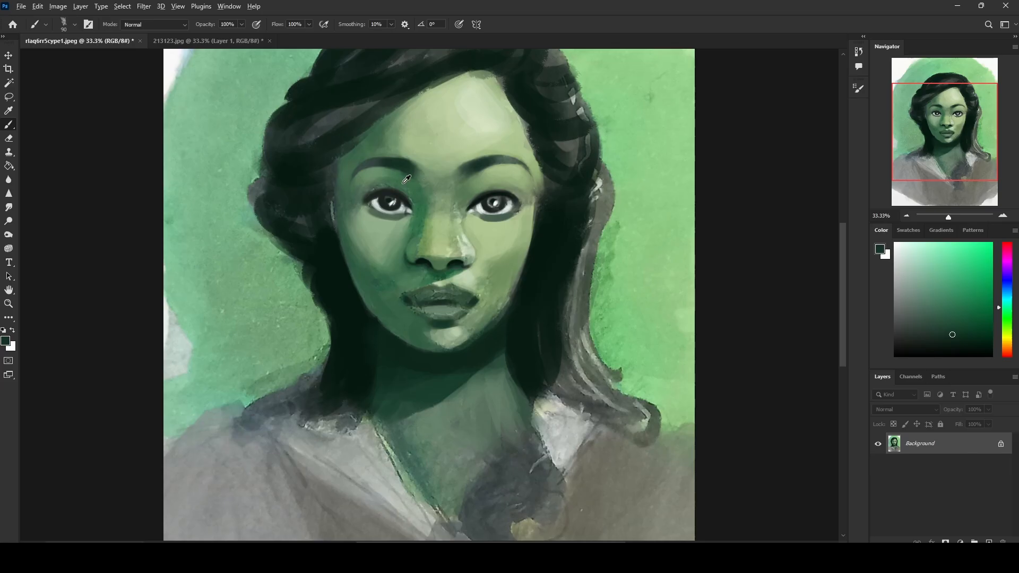
pyautogui.keyDown('alt'); pyautogui.click(406, 184); pyautogui.keyUp('alt')
pyautogui.keyDown('alt'); pyautogui.click(427, 158); pyautogui.keyUp('alt')
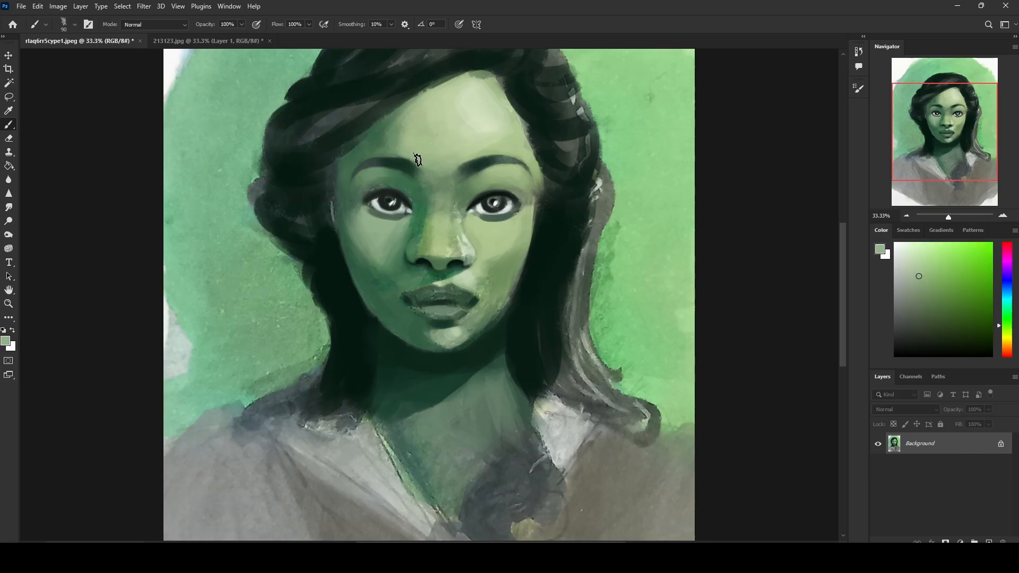
pyautogui.keyDown('alt'); pyautogui.click(391, 143); pyautogui.keyUp('alt')
pyautogui.keyDown('alt'); pyautogui.click(405, 166); pyautogui.keyUp('alt')
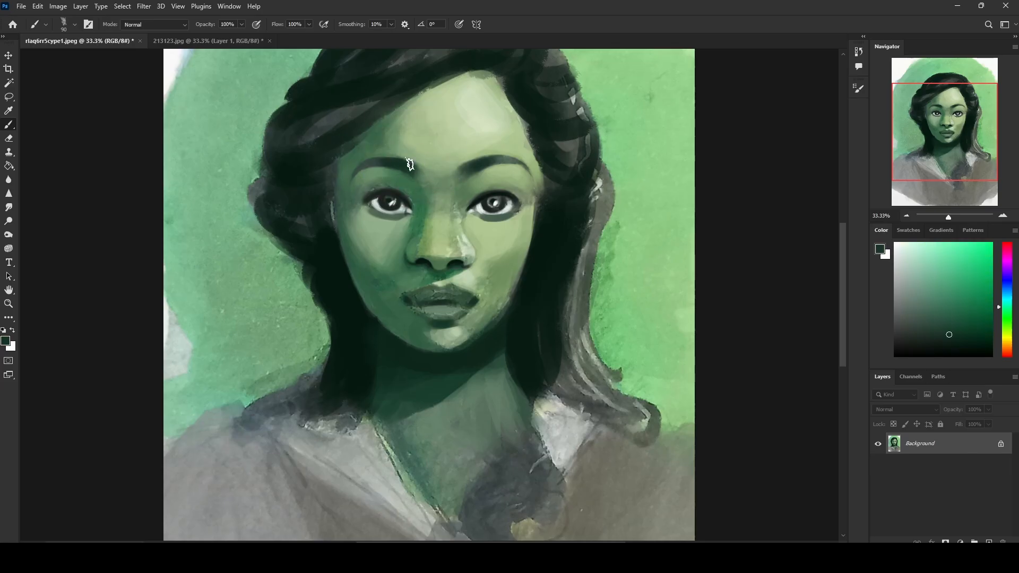
# Step: Blend the shadows running from the inner eyebrow ends down to both inner eye corners with sampled greens at 90 px
pyautogui.keyDown('alt'); pyautogui.click(471, 164); pyautogui.keyUp('alt')
pyautogui.moveTo(456, 195); pyautogui.dragTo(463, 178)
pyautogui.keyDown('alt'); pyautogui.click(481, 181); pyautogui.keyUp('alt')
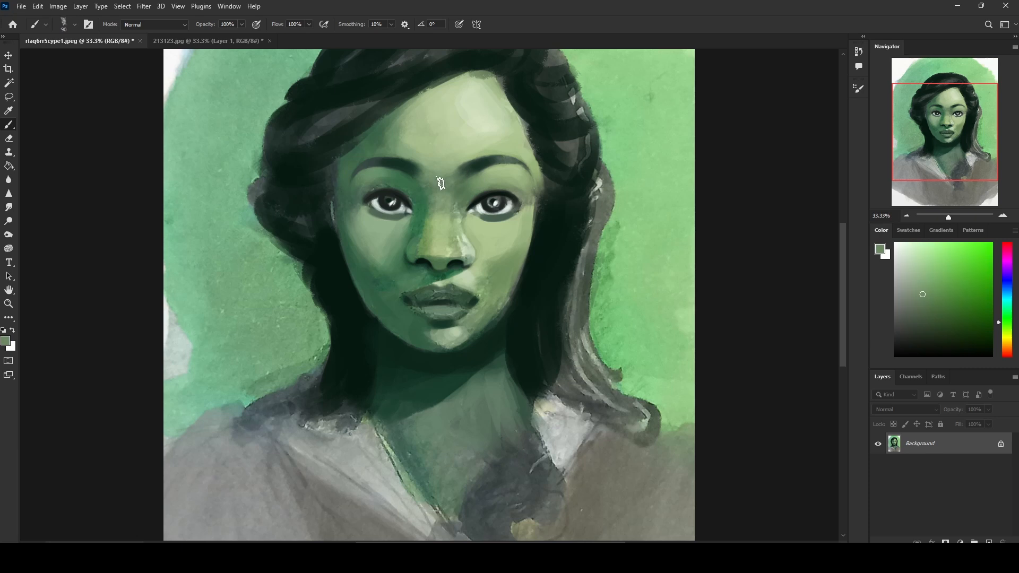
pyautogui.keyDown('alt'); pyautogui.click(419, 168); pyautogui.keyUp('alt')
pyautogui.keyDown('alt'); pyautogui.click(420, 185); pyautogui.keyUp('alt')
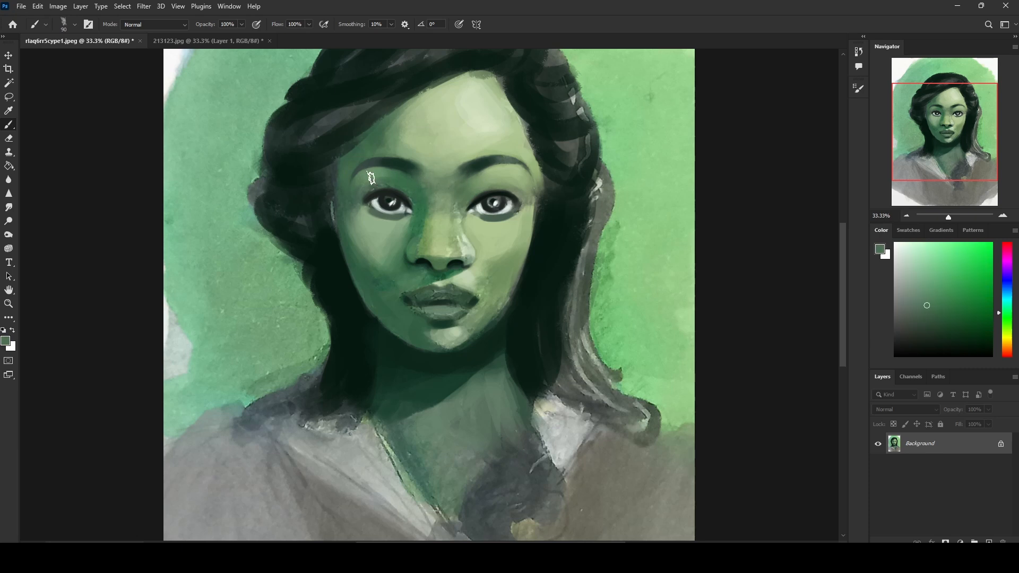
pyautogui.keyDown('alt'); pyautogui.click(402, 163); pyautogui.keyUp('alt')
pyautogui.moveTo(413, 179); pyautogui.dragTo(423, 192)
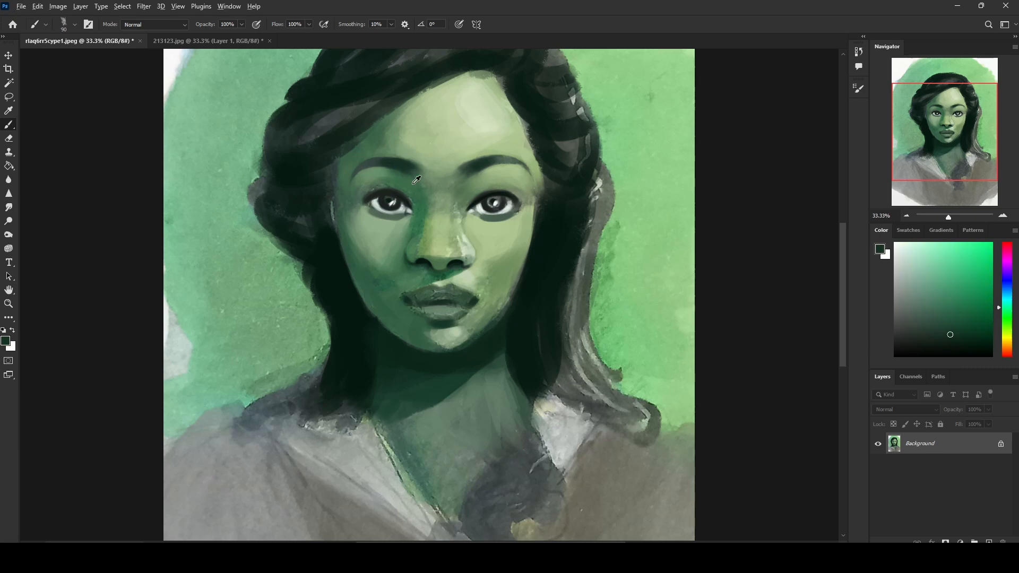
pyautogui.keyDown('alt'); pyautogui.click(395, 176); pyautogui.keyUp('alt')
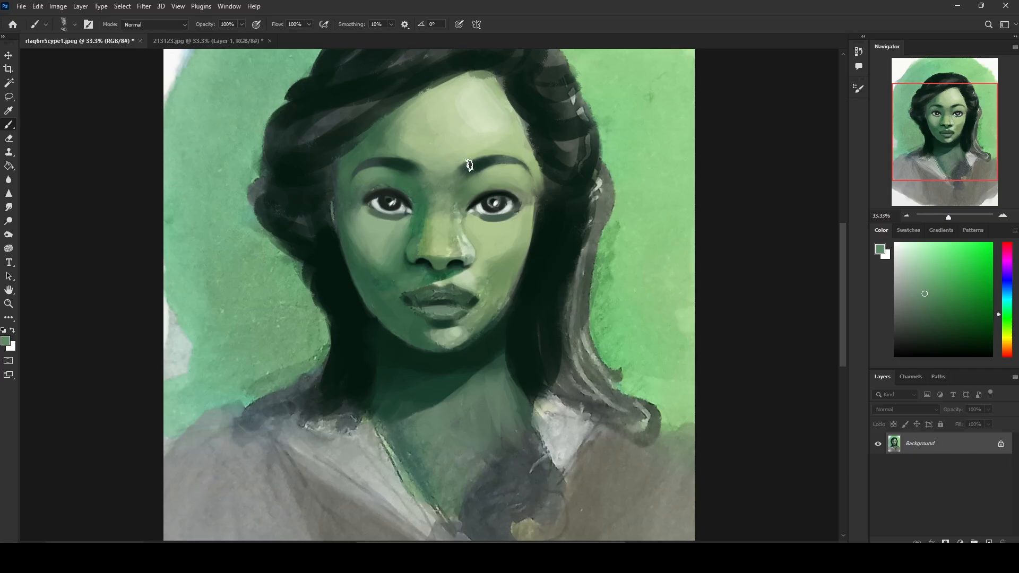
pyautogui.keyDown('alt'); pyautogui.click(448, 159); pyautogui.keyUp('alt')
# Step: Smooth the skin between the eyebrows toward the image-right brow with sampled pale green and a larger brush
pyautogui.hotkey('ctrl', '-')
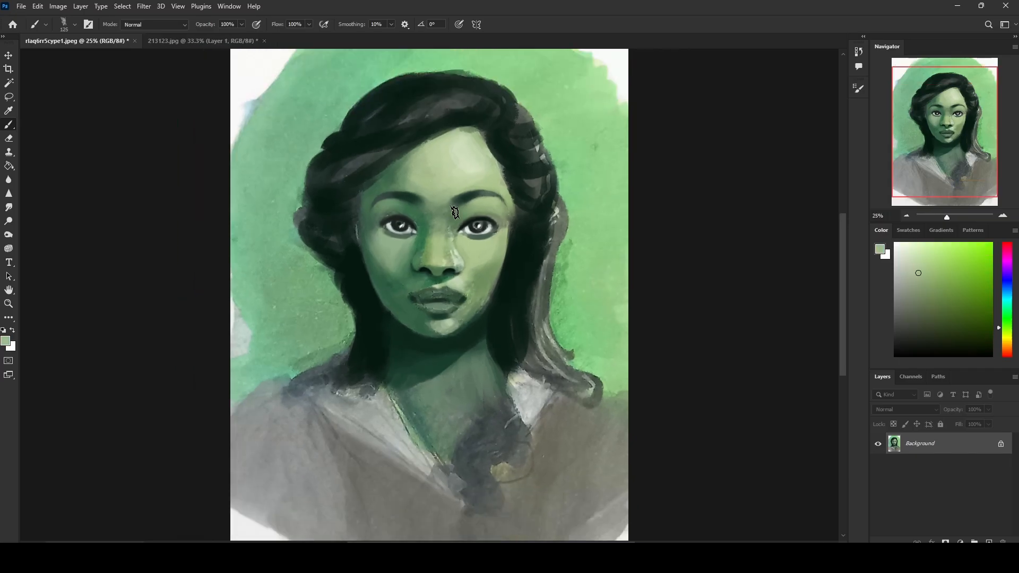
pyautogui.press(']')
pyautogui.press(']')
pyautogui.press(']')
pyautogui.press(']')
pyautogui.keyDown('alt'); pyautogui.click(440, 191); pyautogui.keyUp('alt')
pyautogui.keyDown('alt'); pyautogui.click(462, 203); pyautogui.keyUp('alt')
# Step: Tint the lower eyelid of the image-right eye with a more saturated green, using a smaller brush
pyautogui.keyDown('alt'); pyautogui.click(491, 227); pyautogui.keyUp('alt')
pyautogui.press('[')
pyautogui.press('[')
pyautogui.press('[')
pyautogui.press('[')
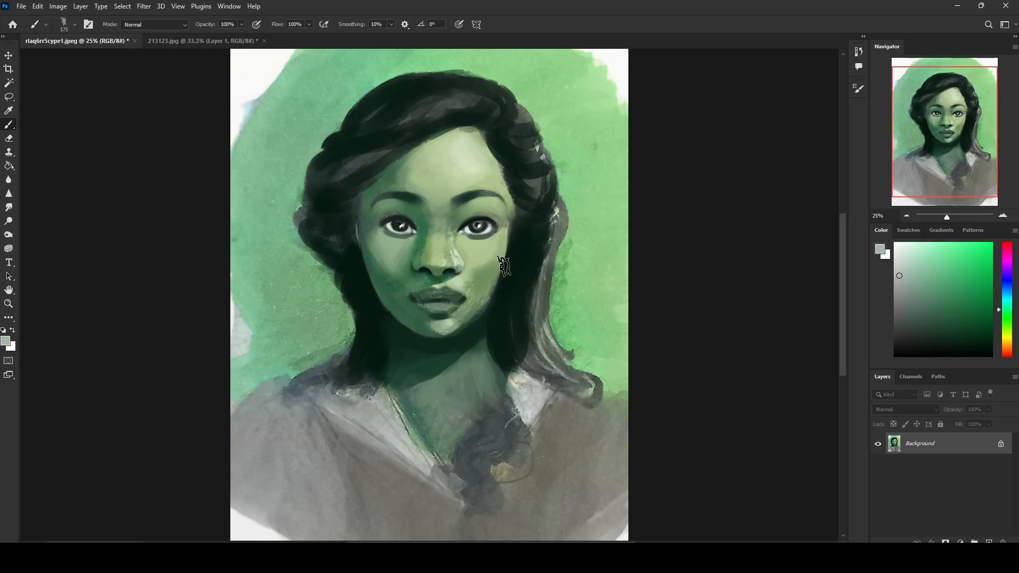
pyautogui.hotkey('ctrl', '+')
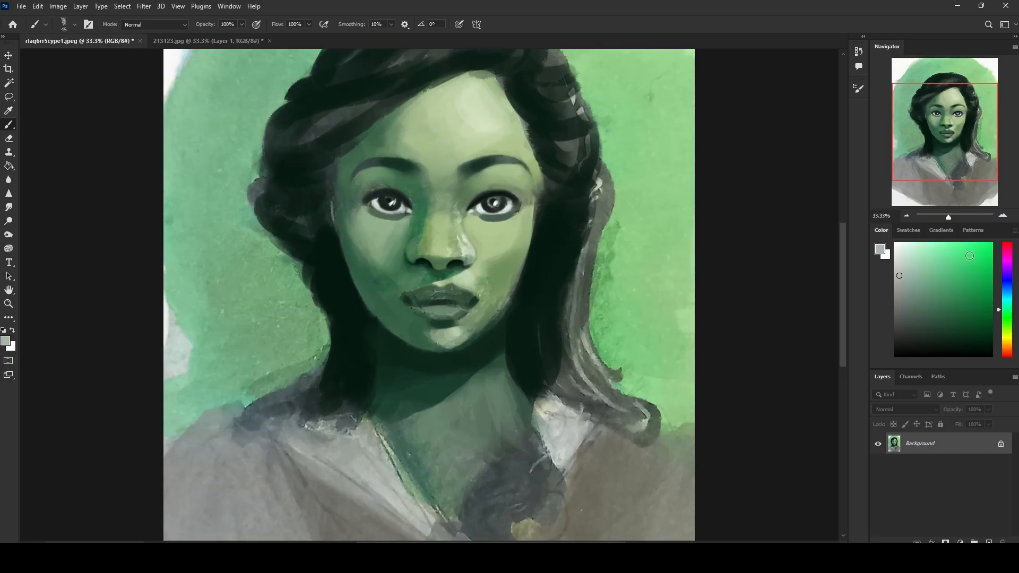
pyautogui.moveTo(970, 256); pyautogui.dragTo(965, 247)
pyautogui.press('[')
pyautogui.keyDown('alt'); pyautogui.click(470, 210); pyautogui.keyUp('alt')
pyautogui.keyDown('alt'); pyautogui.click(478, 199); pyautogui.keyUp('alt')
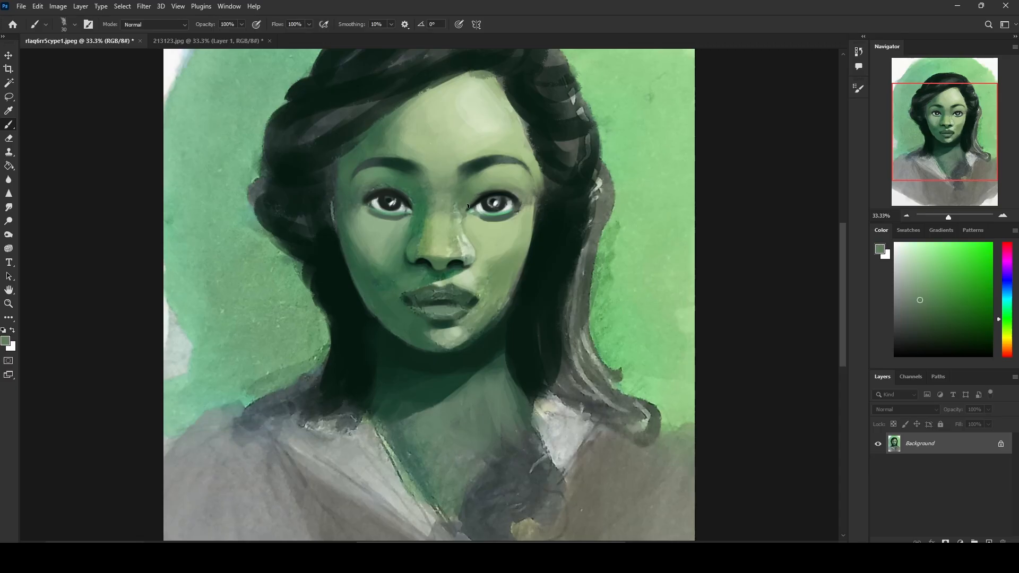
pyautogui.keyDown('alt'); pyautogui.click(469, 201); pyautogui.keyUp('alt')
# Step: Paint sampled pale and mid greens under both eyebrows to shape the upper eyelids, reducing the brush to 35 px
pyautogui.keyDown('alt'); pyautogui.click(483, 119); pyautogui.keyUp('alt')
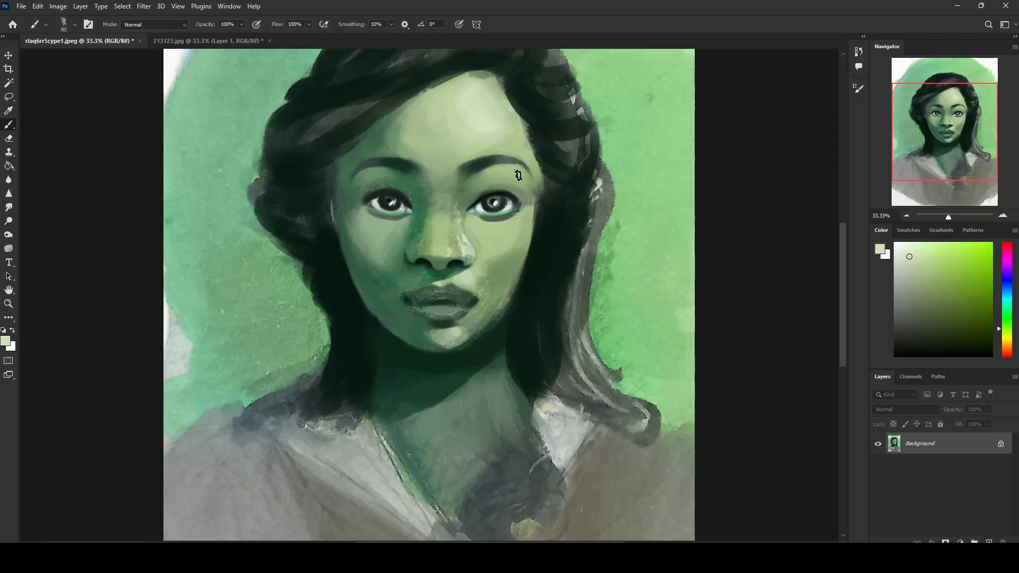
pyautogui.press('[')
pyautogui.moveTo(517, 168); pyautogui.dragTo(498, 166)
pyautogui.press('[')
pyautogui.keyDown('alt'); pyautogui.click(382, 189); pyautogui.keyUp('alt')
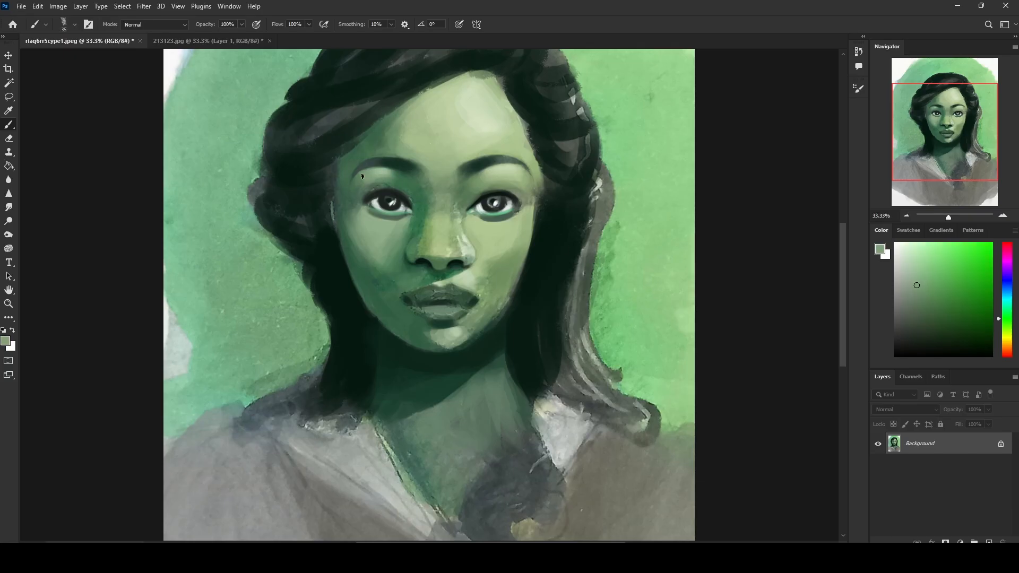
pyautogui.keyDown('alt'); pyautogui.click(392, 181); pyautogui.keyUp('alt')
pyautogui.keyDown('alt'); pyautogui.click(401, 179); pyautogui.keyUp('alt')
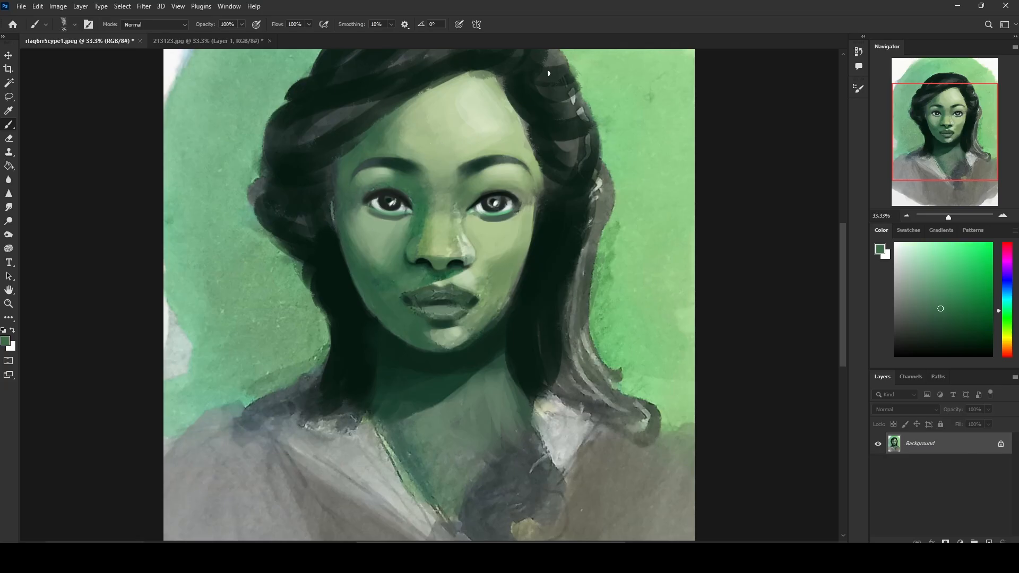
pyautogui.keyDown('alt'); pyautogui.click(483, 160); pyautogui.keyUp('alt')
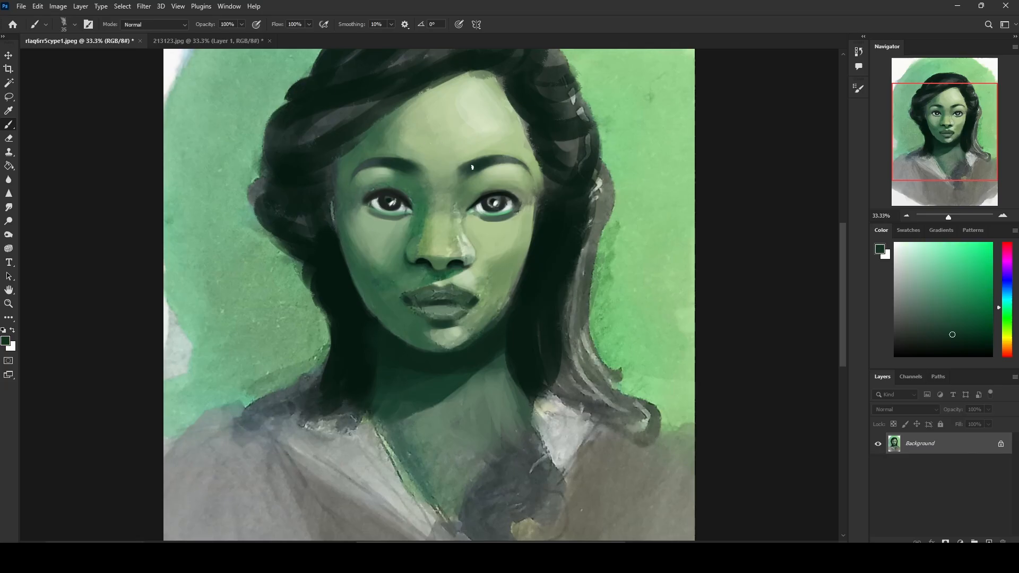
# Step: Blend the nose side beside the image-right eye's inner corner with sampled light and dark greens at 35 to 60 px
pyautogui.keyDown('alt'); pyautogui.click(470, 246); pyautogui.keyUp('alt')
pyautogui.keyDown('alt'); pyautogui.click(467, 208); pyautogui.keyUp('alt')
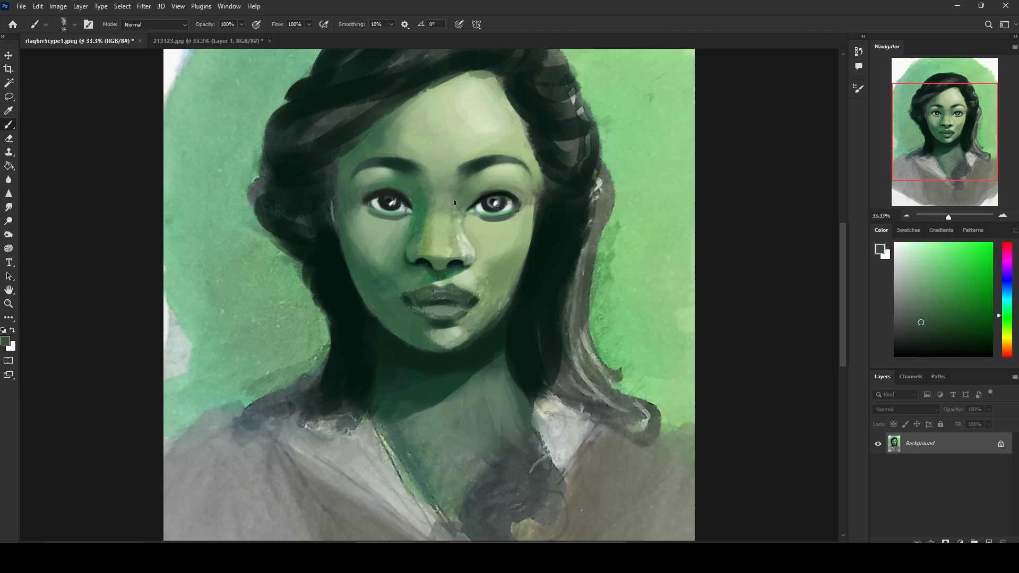
pyautogui.keyDown('alt'); pyautogui.click(470, 240); pyautogui.keyUp('alt')
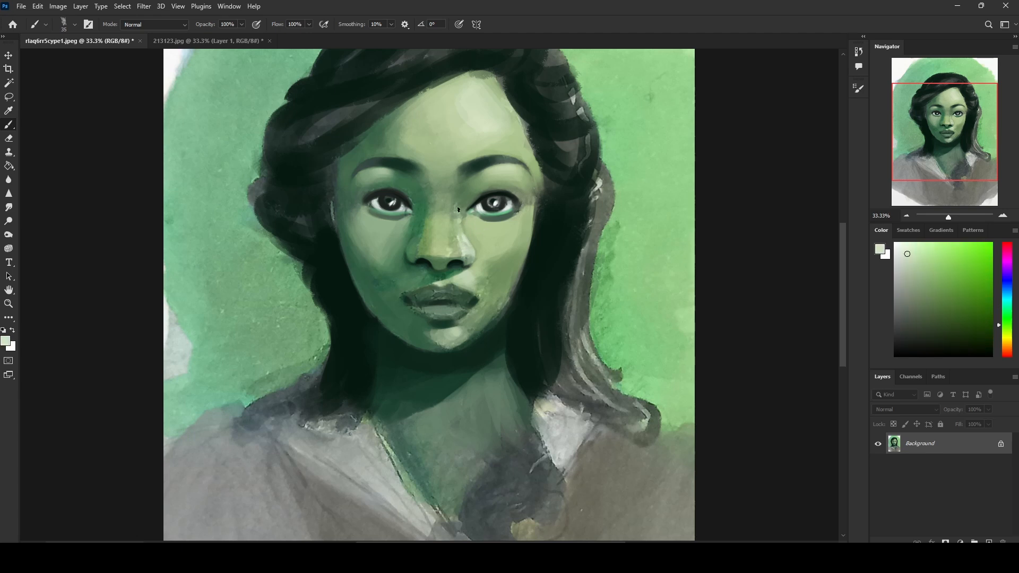
pyautogui.hotkey('ctrl', '-')
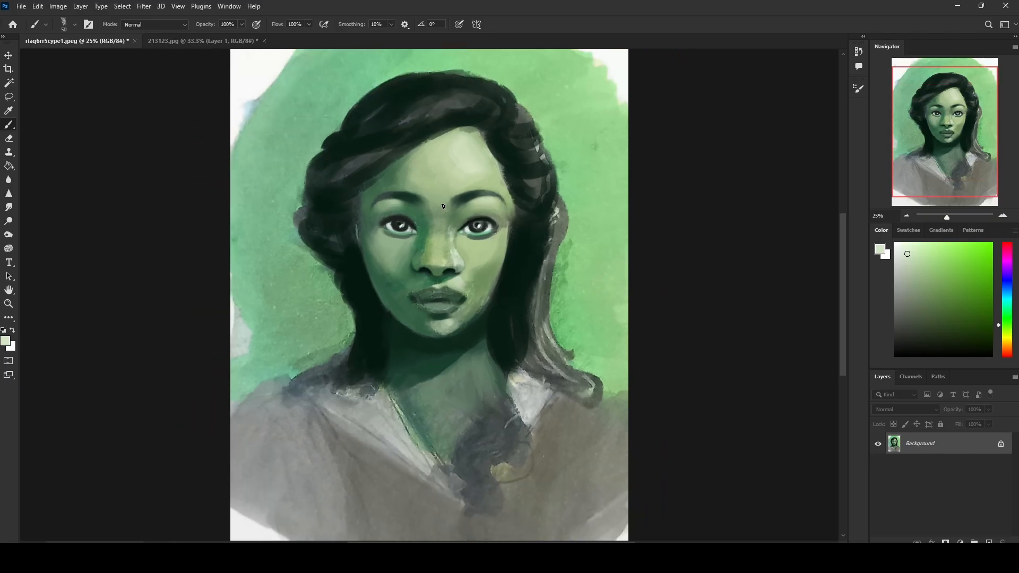
pyautogui.keyDown('alt'); pyautogui.click(464, 246); pyautogui.keyUp('alt')
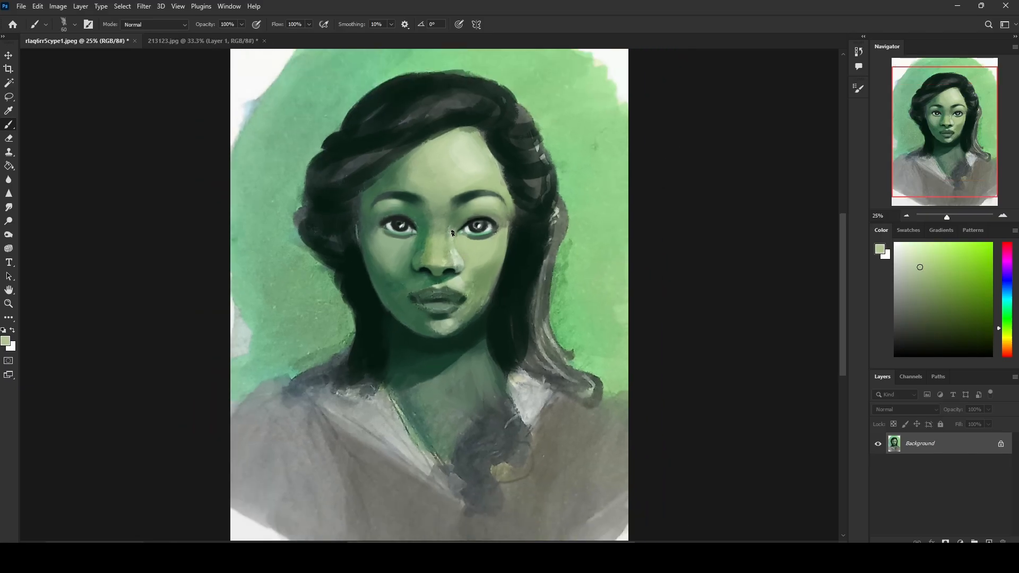
pyautogui.keyDown('alt'); pyautogui.click(448, 230); pyautogui.keyUp('alt')
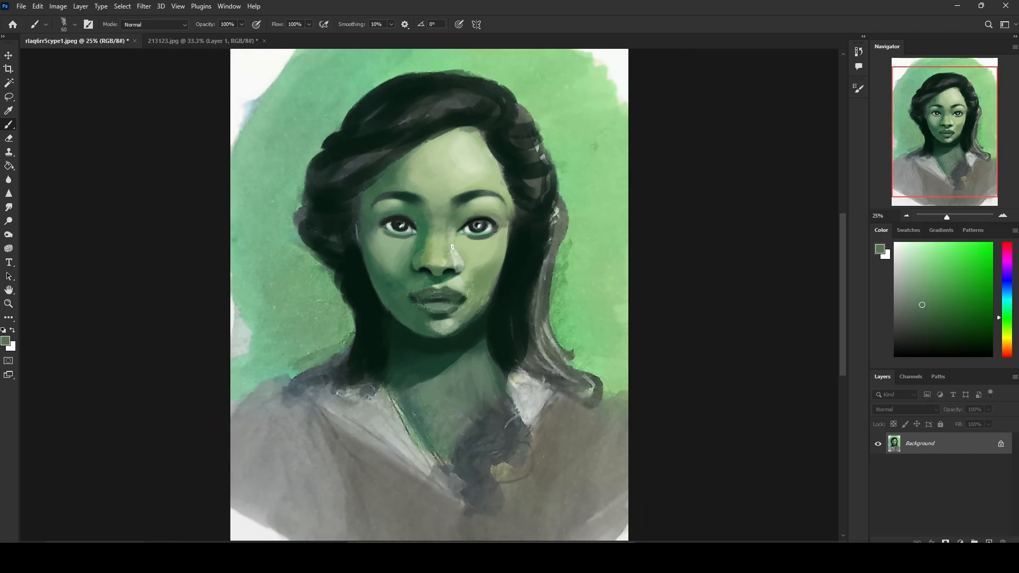
pyautogui.keyDown('alt'); pyautogui.click(460, 220); pyautogui.keyUp('alt')
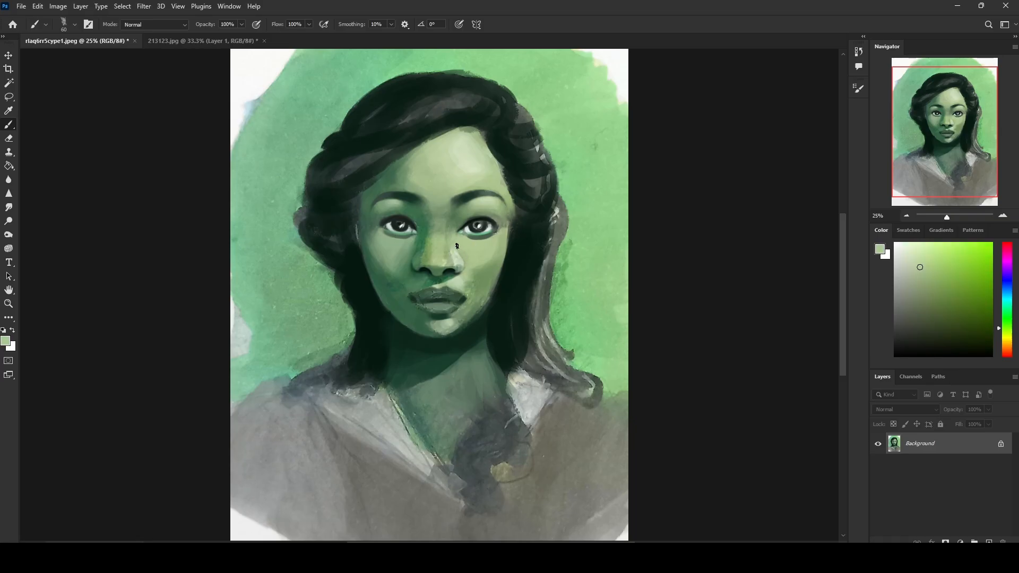
# Step: Paint over the hard pale highlight on the image-right side of the nose with sampled greens, starting at 60 px
pyautogui.keyDown('alt'); pyautogui.click(452, 258); pyautogui.keyUp('alt')
pyautogui.keyDown('alt'); pyautogui.click(447, 252); pyautogui.keyUp('alt')
pyautogui.keyDown('alt'); pyautogui.click(447, 262); pyautogui.keyUp('alt')
pyautogui.keyDown('alt'); pyautogui.click(431, 256); pyautogui.keyUp('alt')
pyautogui.keyDown('alt'); pyautogui.click(427, 244); pyautogui.keyUp('alt')
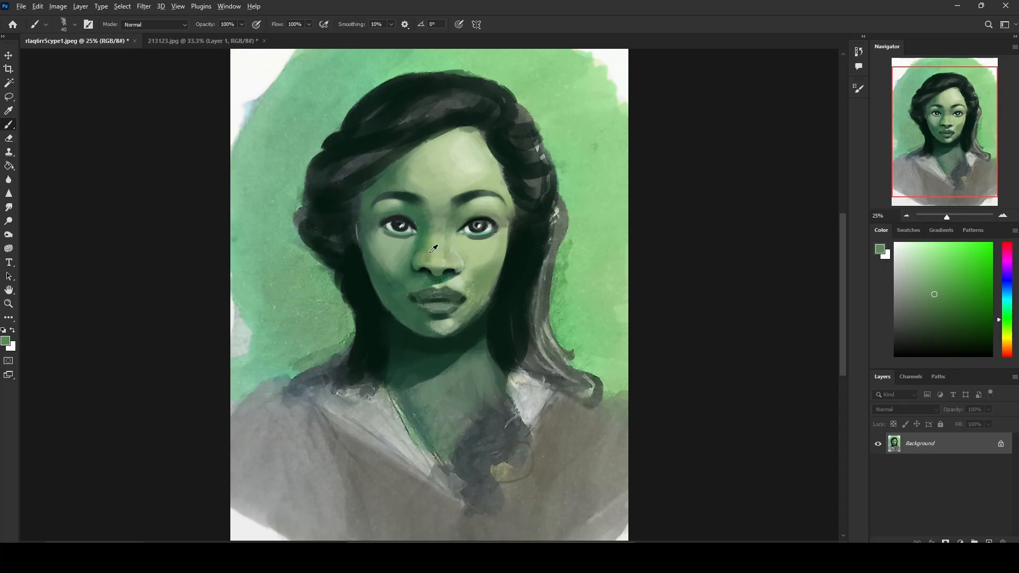
# Step: Smooth the transition between the nose's shadow side and its lit bridge with sampled greens at 80 px
pyautogui.keyDown('alt'); pyautogui.click(434, 250); pyautogui.keyUp('alt')
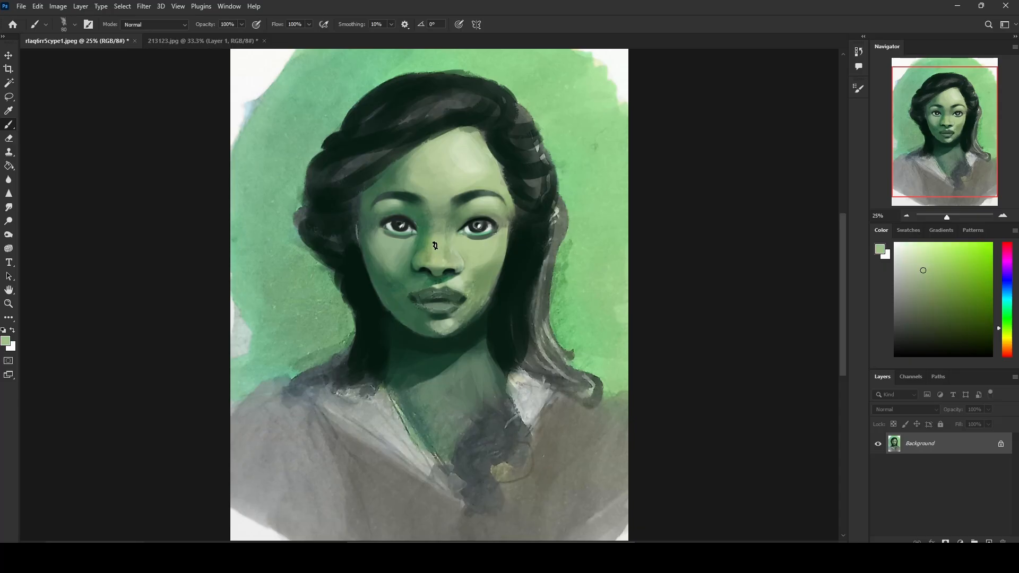
pyautogui.keyDown('alt'); pyautogui.click(440, 250); pyautogui.keyUp('alt')
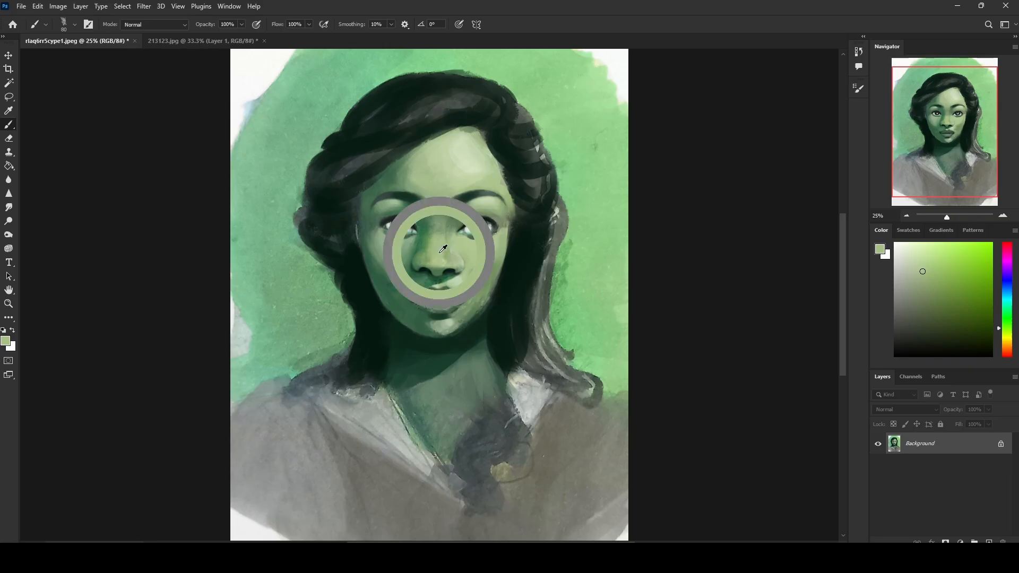
pyautogui.keyDown('alt'); pyautogui.click(425, 241); pyautogui.keyUp('alt')
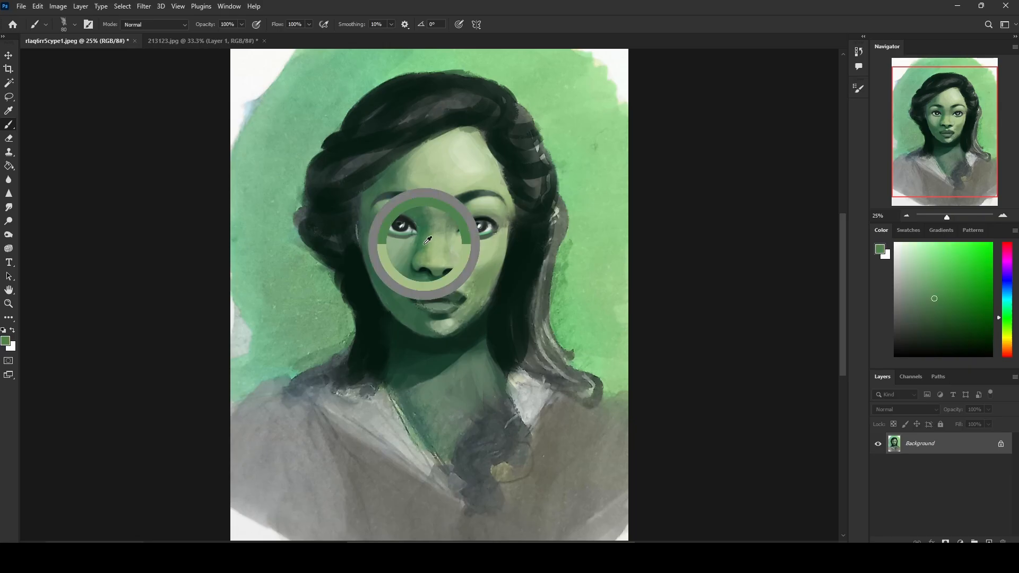
pyautogui.keyDown('alt'); pyautogui.click(434, 232); pyautogui.keyUp('alt')
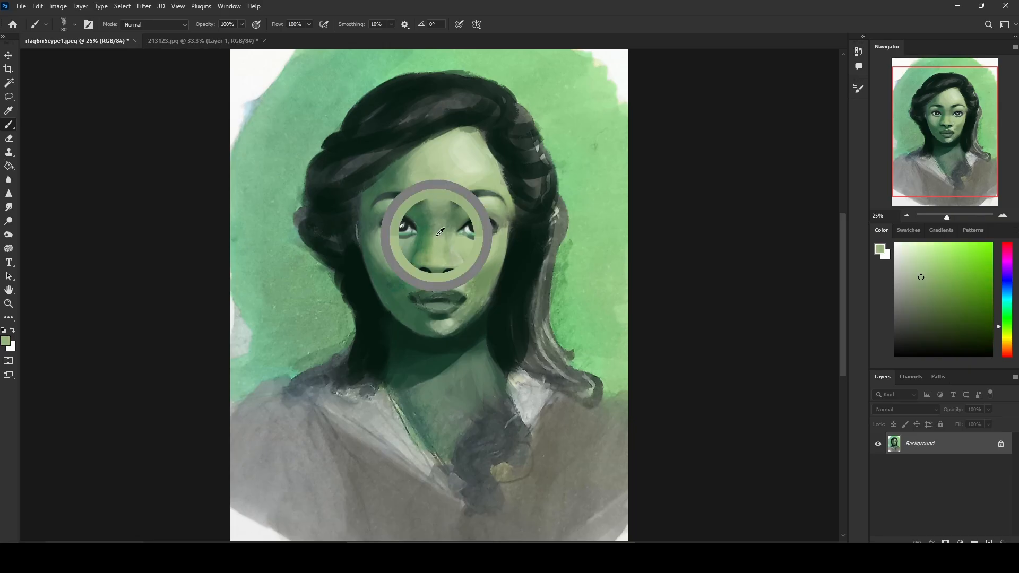
pyautogui.keyDown('alt'); pyautogui.click(432, 238); pyautogui.keyUp('alt')
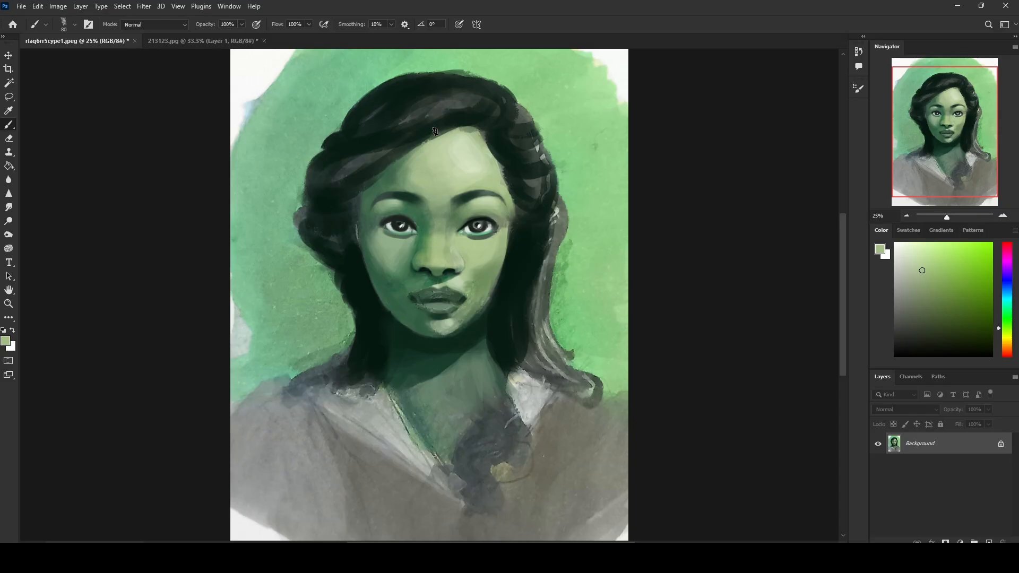
# Step: Blend the top of the nose bridge into the brow area and lower forehead with sampled greens at 80 px
pyautogui.keyDown('alt'); pyautogui.click(437, 225); pyautogui.keyUp('alt')
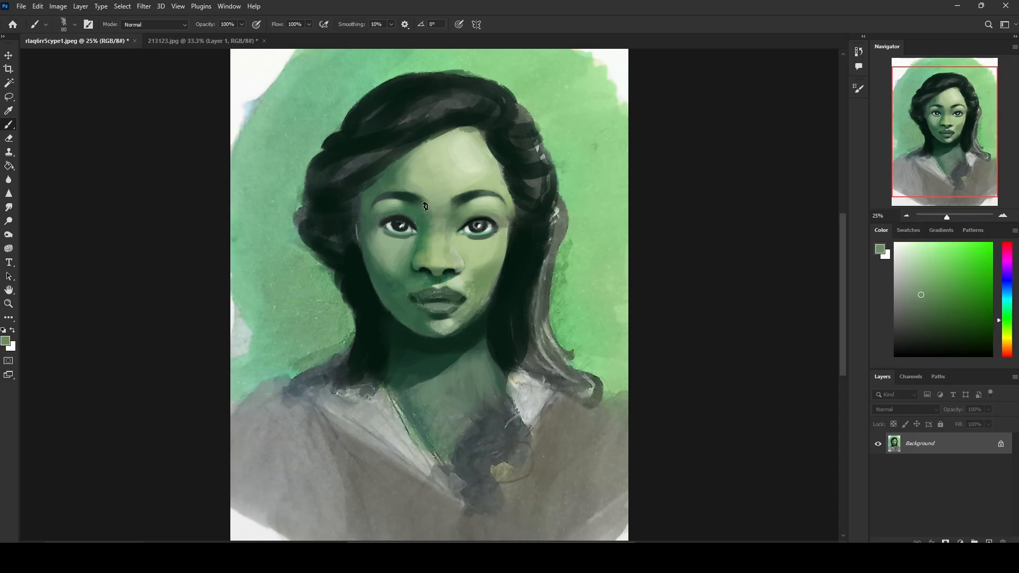
pyautogui.keyDown('alt'); pyautogui.click(424, 205); pyautogui.keyUp('alt')
pyautogui.keyDown('alt'); pyautogui.click(438, 223); pyautogui.keyUp('alt')
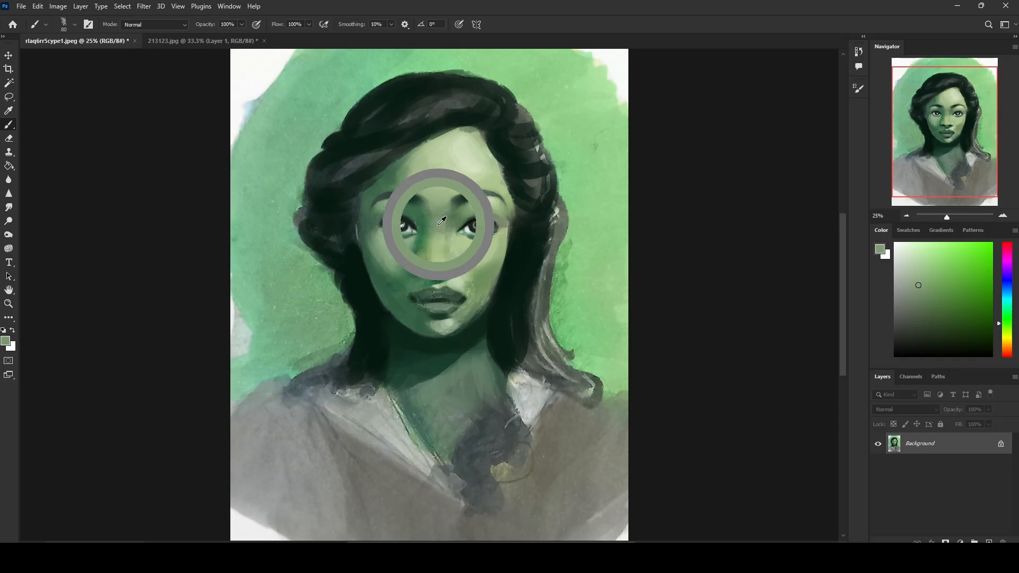
pyautogui.keyDown('alt'); pyautogui.click(430, 178); pyautogui.keyUp('alt')
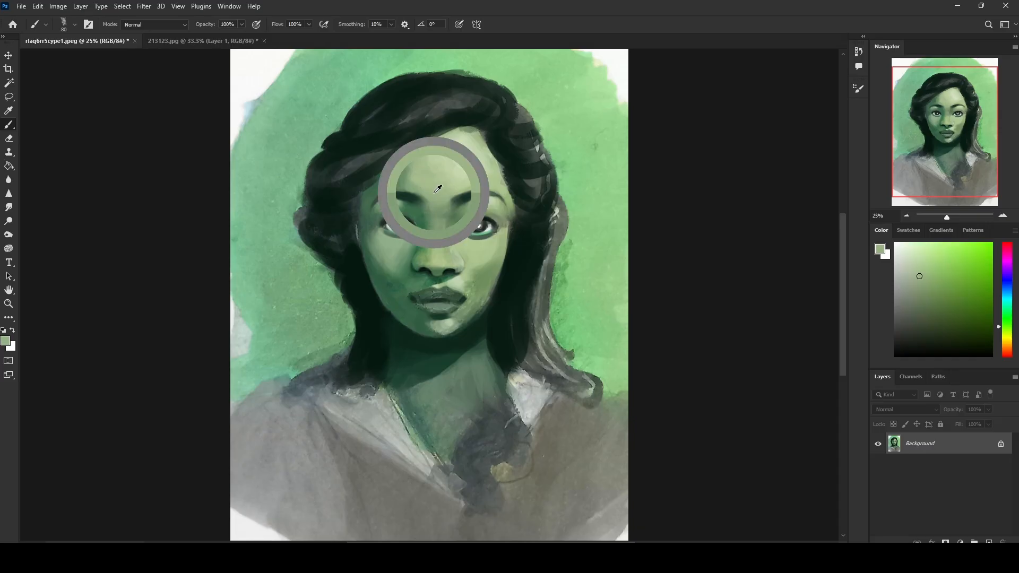
pyautogui.keyDown('alt'); pyautogui.click(454, 188); pyautogui.keyUp('alt')
pyautogui.keyDown('alt'); pyautogui.click(460, 196); pyautogui.keyUp('alt')
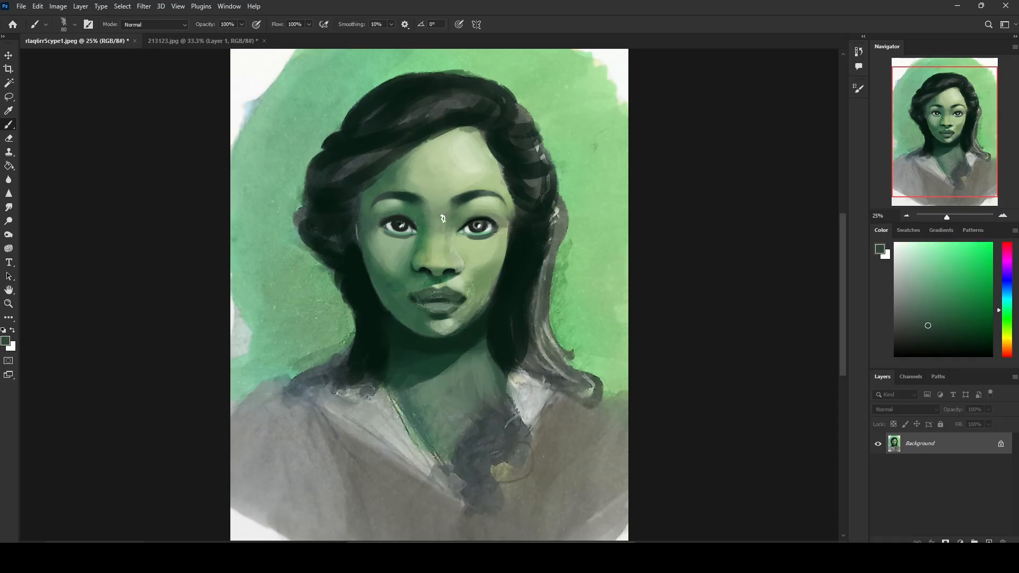
pyautogui.keyDown('alt'); pyautogui.click(446, 209); pyautogui.keyUp('alt')
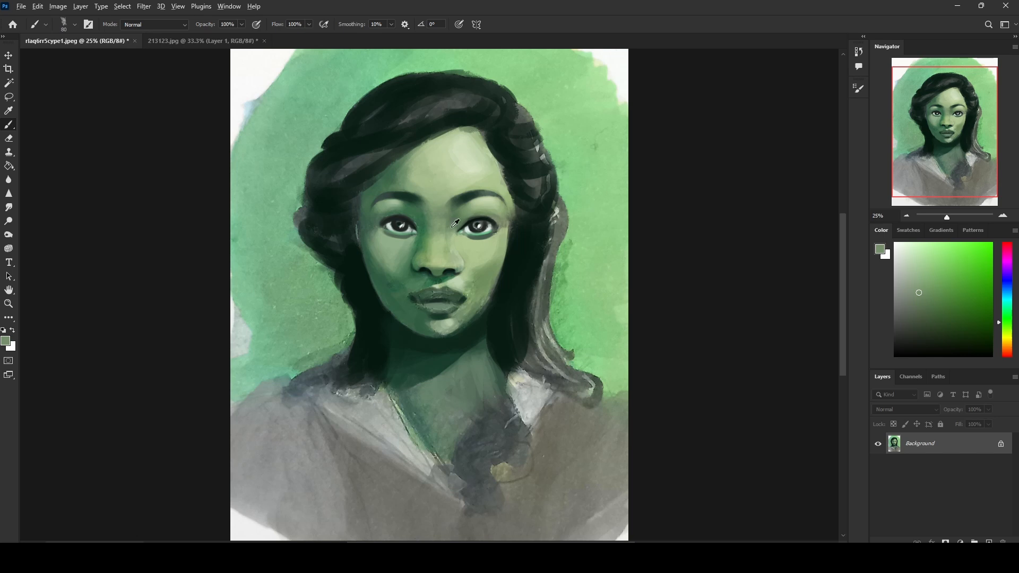
pyautogui.keyDown('alt'); pyautogui.click(454, 220); pyautogui.keyUp('alt')
# Step: Even out the image-right cheek beside the nose with sampled pale greens at 80 px
pyautogui.keyDown('alt'); pyautogui.click(460, 280); pyautogui.keyUp('alt')
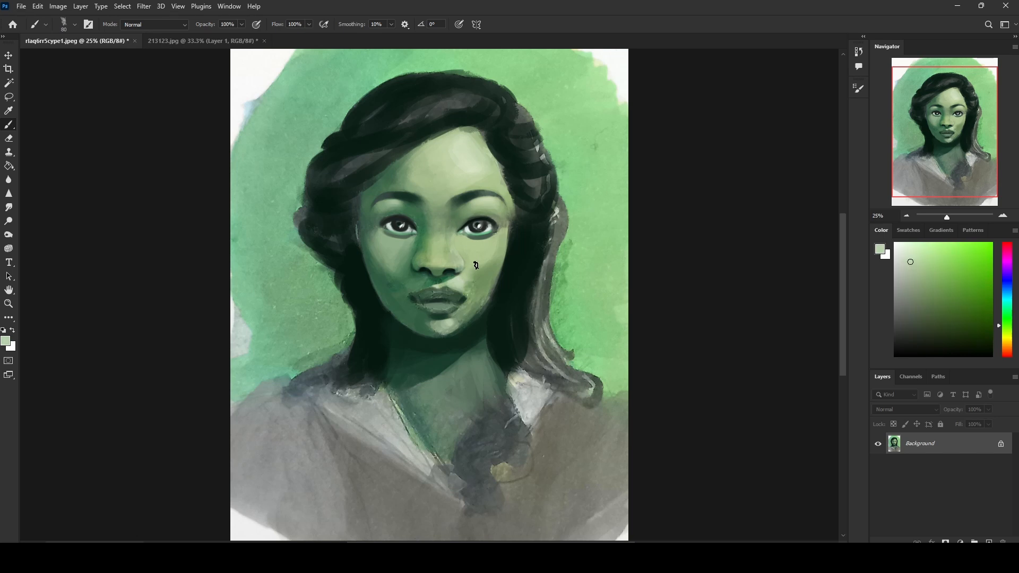
pyautogui.keyDown('alt'); pyautogui.click(486, 268); pyautogui.keyUp('alt')
pyautogui.keyDown('alt'); pyautogui.click(490, 259); pyautogui.keyUp('alt')
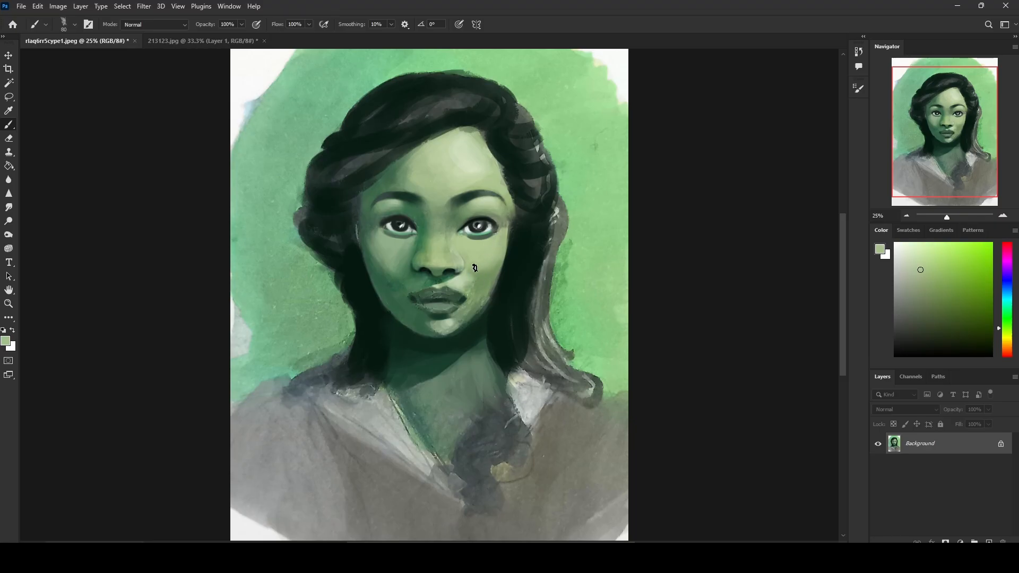
pyautogui.keyDown('alt'); pyautogui.click(457, 243); pyautogui.keyUp('alt')
# Step: Refine the skin around the image-left eye and eyebrow with sampled greens and a reduced brush
pyautogui.keyDown('alt'); pyautogui.click(409, 237); pyautogui.keyUp('alt')
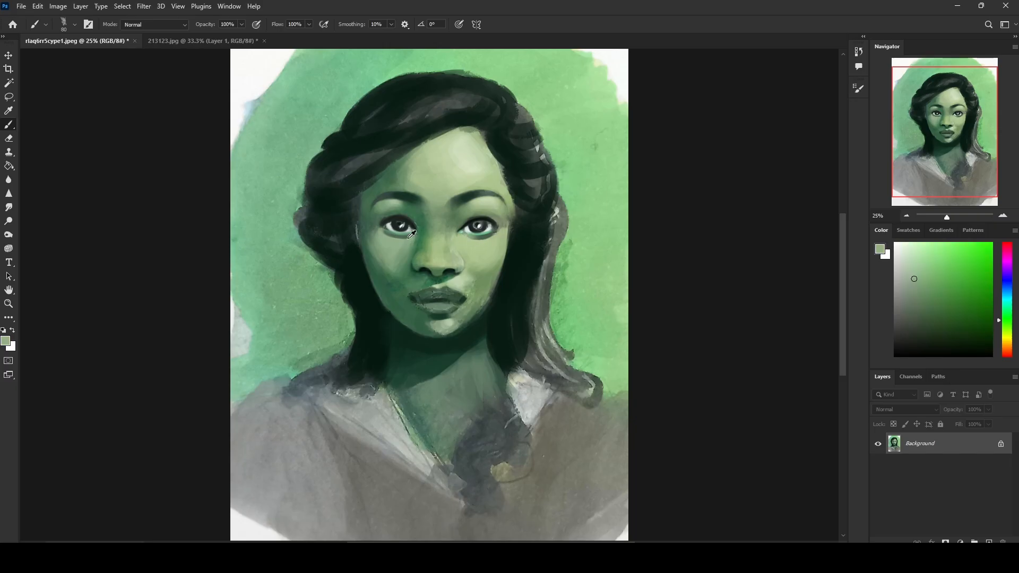
pyautogui.keyDown('alt'); pyautogui.click(410, 204); pyautogui.keyUp('alt')
pyautogui.press('[')
pyautogui.press('[')
pyautogui.press('[')
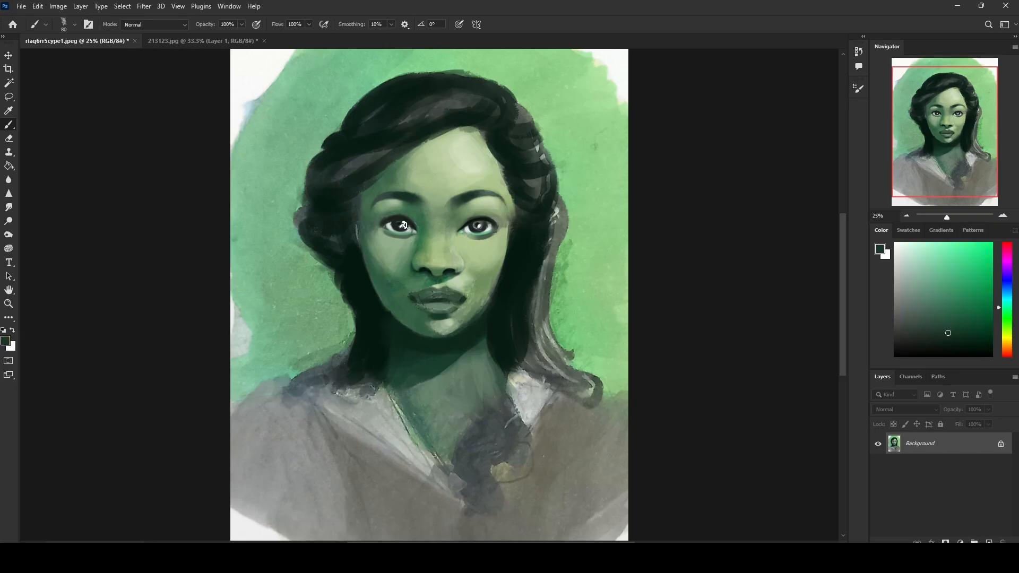
pyautogui.press('[')
pyautogui.keyDown('alt'); pyautogui.click(354, 186); pyautogui.keyUp('alt')
# Step: Shade the image-left side of the face with a sampled deep green in Darken mode at 100 px, then restore Normal mode
pyautogui.click(174, 24)
pyautogui.click(168, 72)
pyautogui.keyDown('alt'); pyautogui.click(373, 218); pyautogui.keyUp('alt')
pyautogui.press(']')
pyautogui.press(']')
pyautogui.press(']')
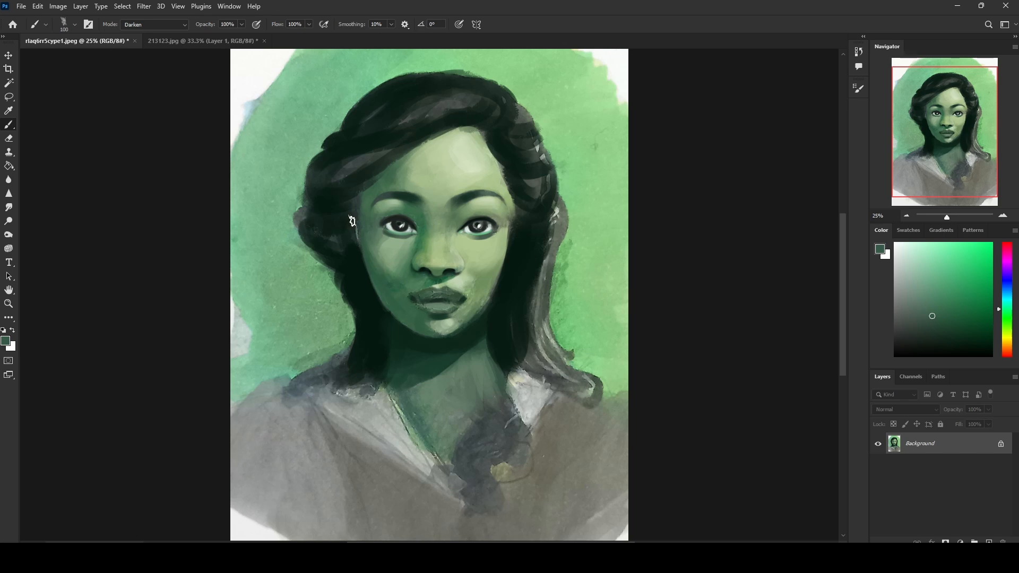
pyautogui.keyDown('alt'); pyautogui.click(392, 247); pyautogui.keyUp('alt')
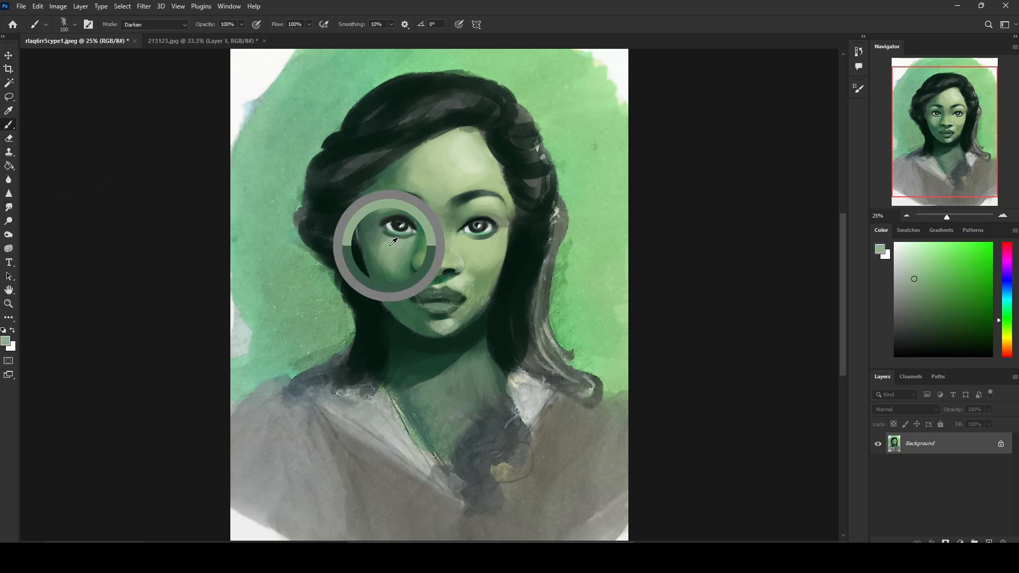
pyautogui.click(139, 24)
pyautogui.click(148, 33)
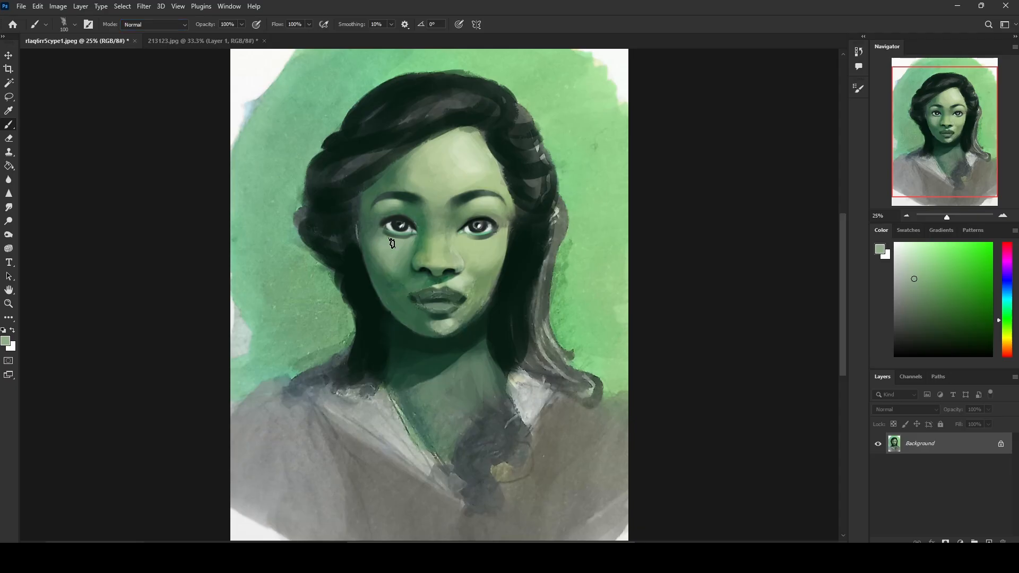
# Step: Define the upper lids and lash lines of both eyes with sampled near-black greens, reducing the brush to 30 px
pyautogui.press('[')
pyautogui.press('[')
pyautogui.press('[')
pyautogui.press('[')
pyautogui.press('[')
pyautogui.press('[')
pyautogui.press('[')
pyautogui.keyDown('alt'); pyautogui.click(395, 224); pyautogui.keyUp('alt')
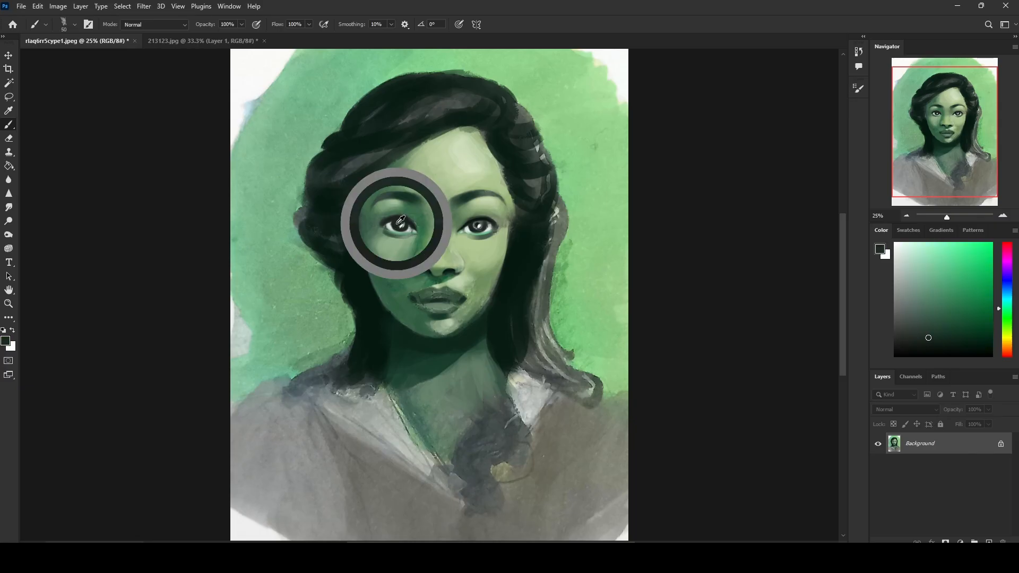
pyautogui.keyDown('alt'); pyautogui.click(395, 219); pyautogui.keyUp('alt')
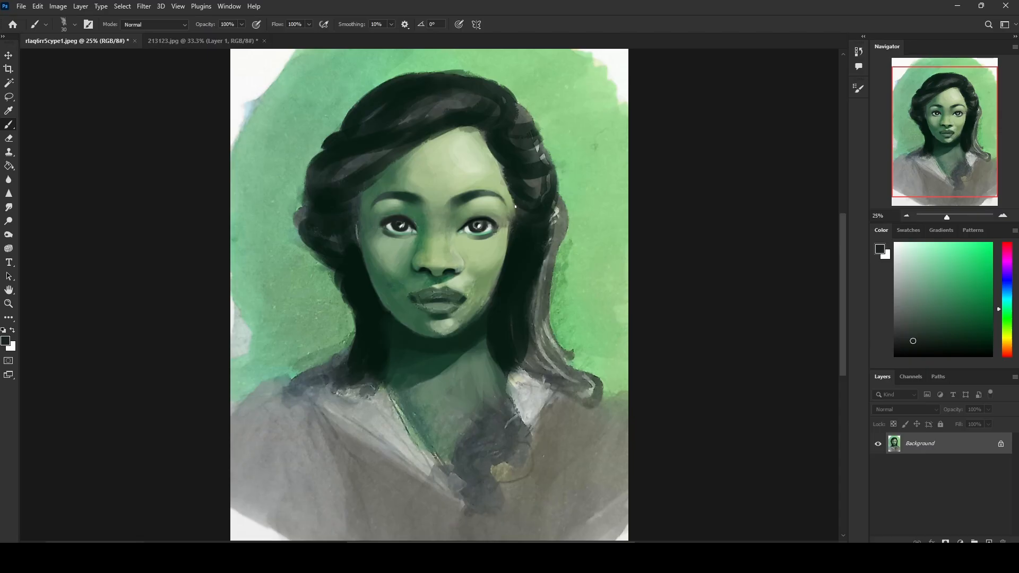
pyautogui.keyDown('alt'); pyautogui.click(416, 212); pyautogui.keyUp('alt')
pyautogui.keyDown('alt'); pyautogui.click(474, 222); pyautogui.keyUp('alt')
pyautogui.keyDown('alt'); pyautogui.click(483, 214); pyautogui.keyUp('alt')
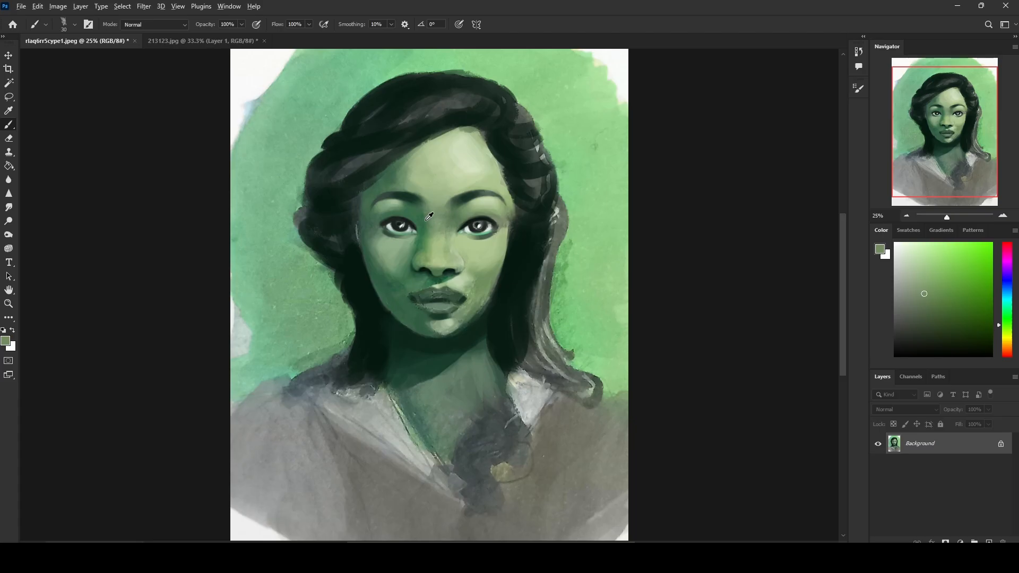
pyautogui.keyDown('alt'); pyautogui.click(419, 222); pyautogui.keyUp('alt')
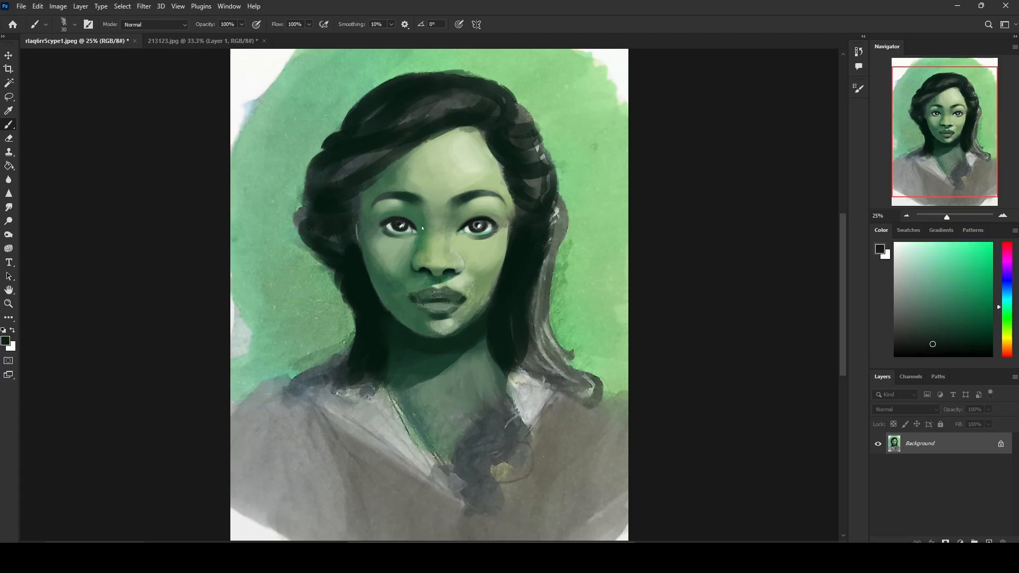
# Step: Refine the inner corner and lower lash line of both eyes with sampled near-black greens, adjusting the brush size
pyautogui.keyDown('alt'); pyautogui.click(421, 229); pyautogui.keyUp('alt')
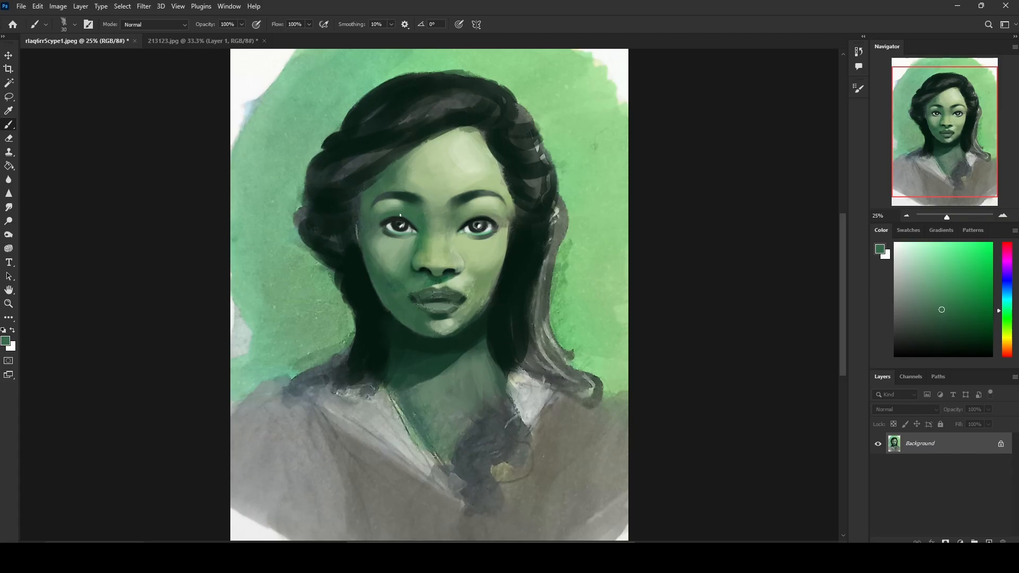
pyautogui.keyDown('alt'); pyautogui.click(388, 220); pyautogui.keyUp('alt')
pyautogui.press(']')
pyautogui.keyDown('alt'); pyautogui.click(468, 221); pyautogui.keyUp('alt')
pyautogui.press('[')
pyautogui.press('[')
# Step: Repaint the irises of both eyes with greys sampled from the image-right eye at 20 px
pyautogui.hotkey('ctrl', '=')
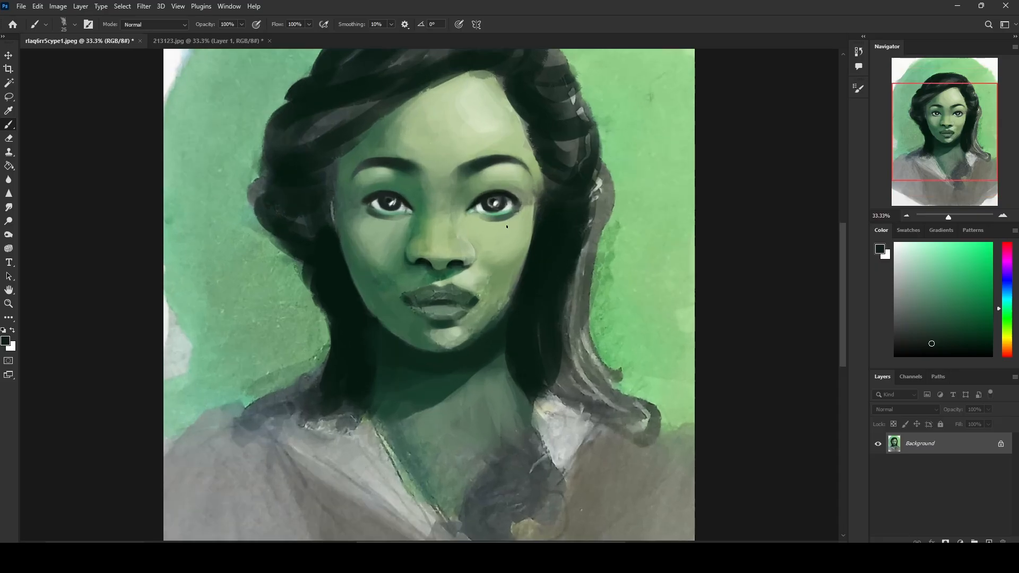
pyautogui.keyDown('alt'); pyautogui.click(512, 202); pyautogui.keyUp('alt')
pyautogui.keyDown('alt'); pyautogui.click(498, 202); pyautogui.keyUp('alt')
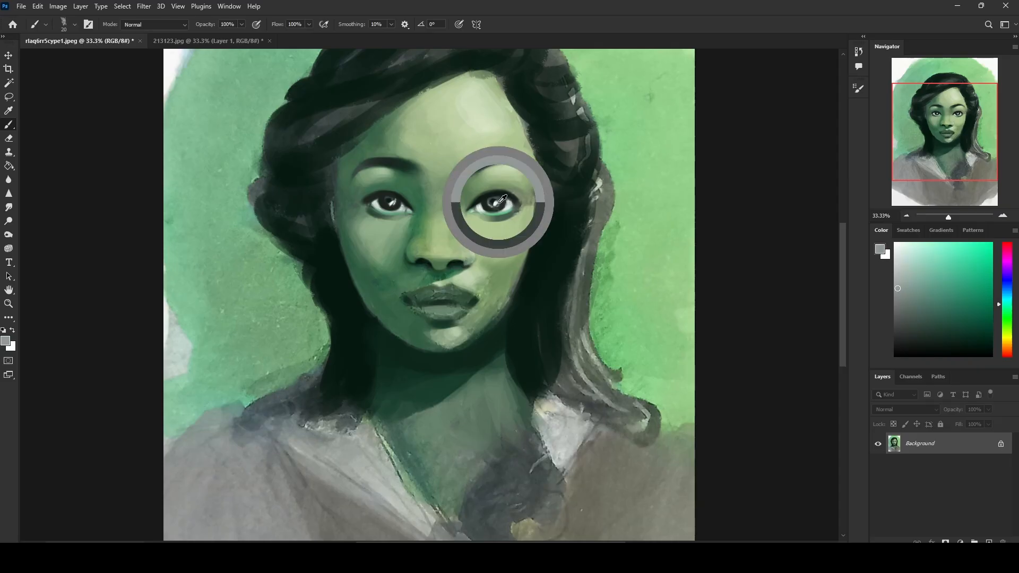
pyautogui.keyDown('alt'); pyautogui.click(503, 201); pyautogui.keyUp('alt')
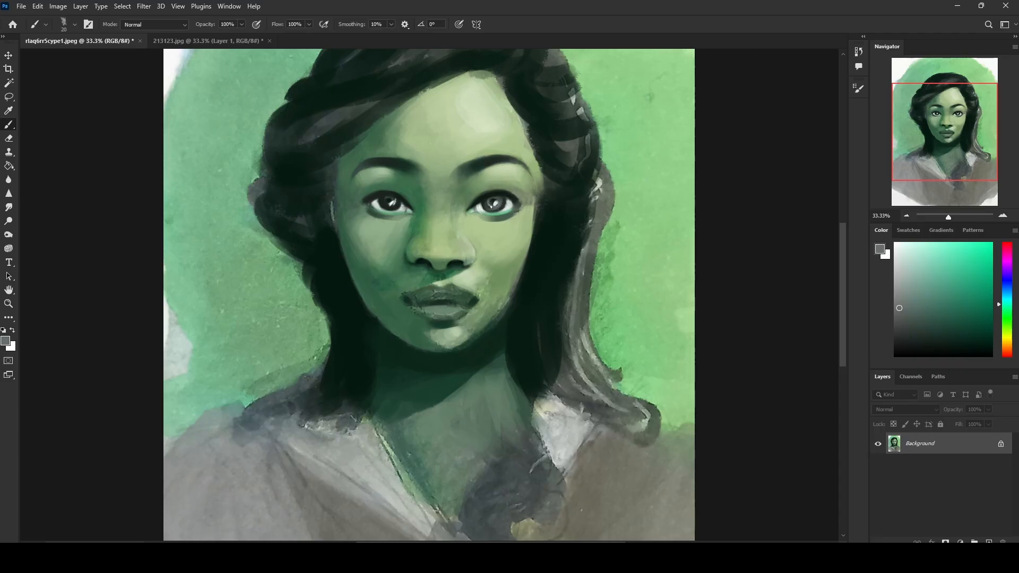
pyautogui.moveTo(395, 207); pyautogui.dragTo(384, 207)
pyautogui.keyDown('alt'); pyautogui.click(491, 195); pyautogui.keyUp('alt')
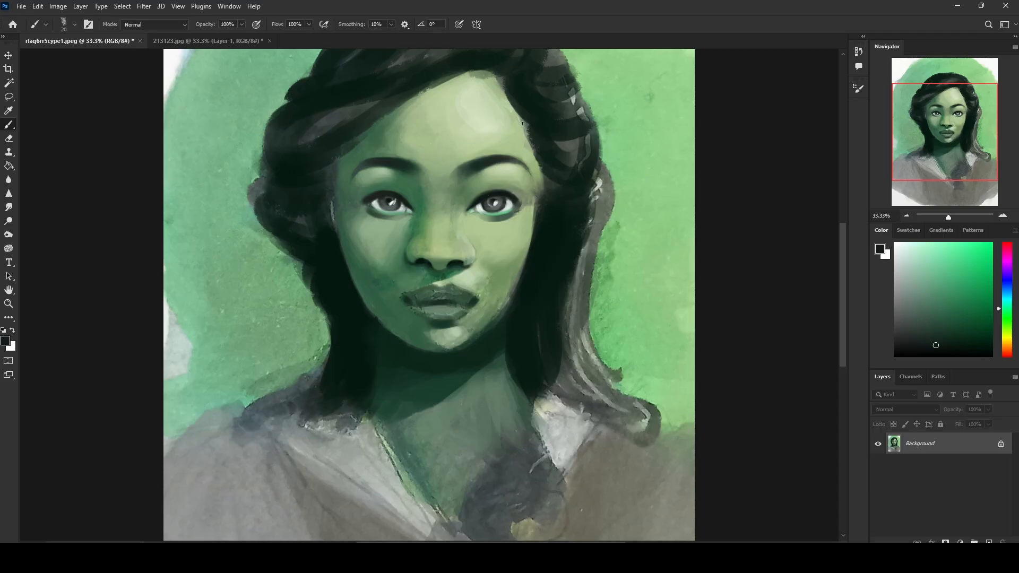
# Step: Soften the eye whites and lower lid edges of both eyes with sampled grey-greens at 20 px
pyautogui.keyDown('alt'); pyautogui.click(512, 213); pyautogui.keyUp('alt')
pyautogui.keyDown('alt'); pyautogui.click(510, 210); pyautogui.keyUp('alt')
pyautogui.keyDown('alt'); pyautogui.click(512, 211); pyautogui.keyUp('alt')
pyautogui.keyDown('alt'); pyautogui.click(510, 211); pyautogui.keyUp('alt')
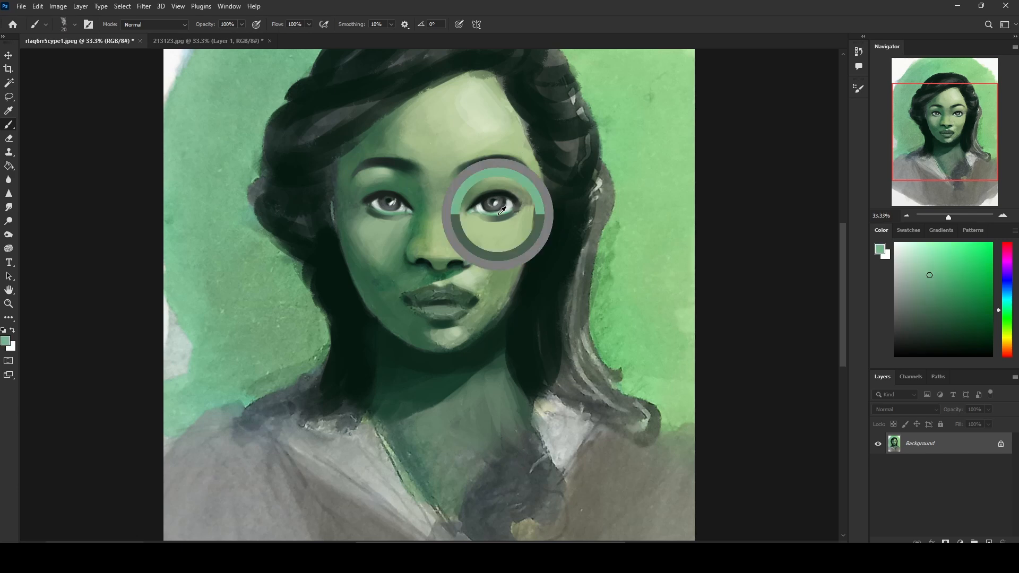
pyautogui.keyDown('alt'); pyautogui.click(381, 215); pyautogui.keyUp('alt')
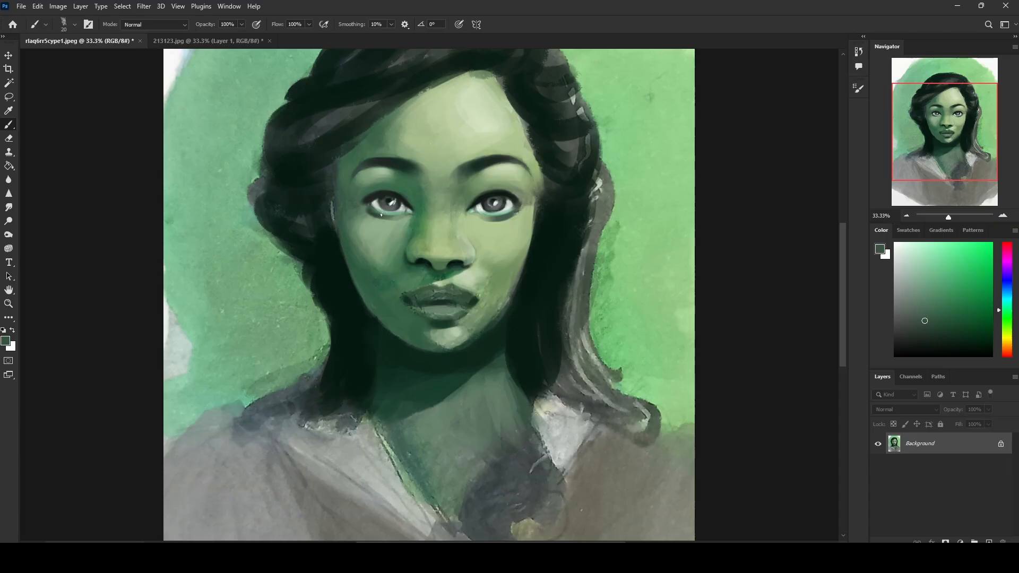
pyautogui.keyDown('alt'); pyautogui.click(479, 205); pyautogui.keyUp('alt')
pyautogui.keyDown('alt'); pyautogui.click(495, 191); pyautogui.keyUp('alt')
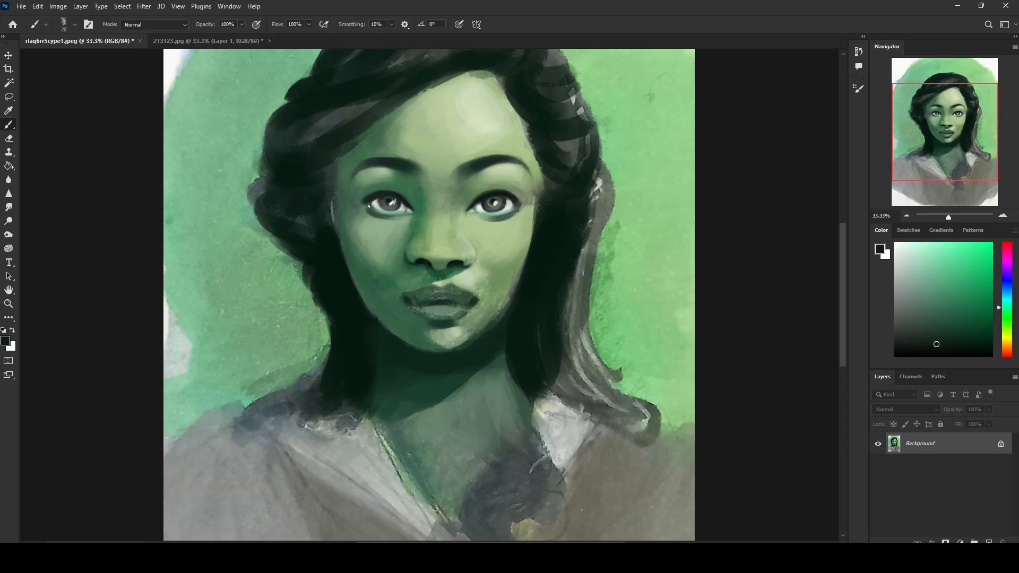
# Step: Deepen the pupils with a near-black teal and shade the lower irises with sampled dark greys
pyautogui.click(940, 350)
pyautogui.moveTo(970, 349); pyautogui.dragTo(995, 349)
pyautogui.click(1009, 304)
pyautogui.keyDown('alt'); pyautogui.click(387, 200); pyautogui.keyUp('alt')
pyautogui.keyDown('alt'); pyautogui.click(494, 203); pyautogui.keyUp('alt')
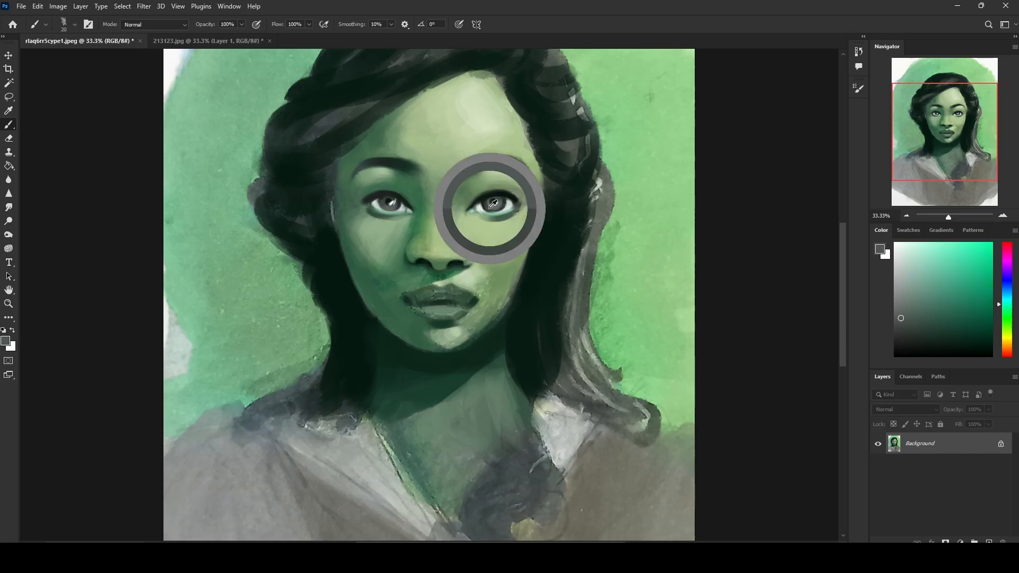
pyautogui.moveTo(489, 211); pyautogui.dragTo(501, 210)
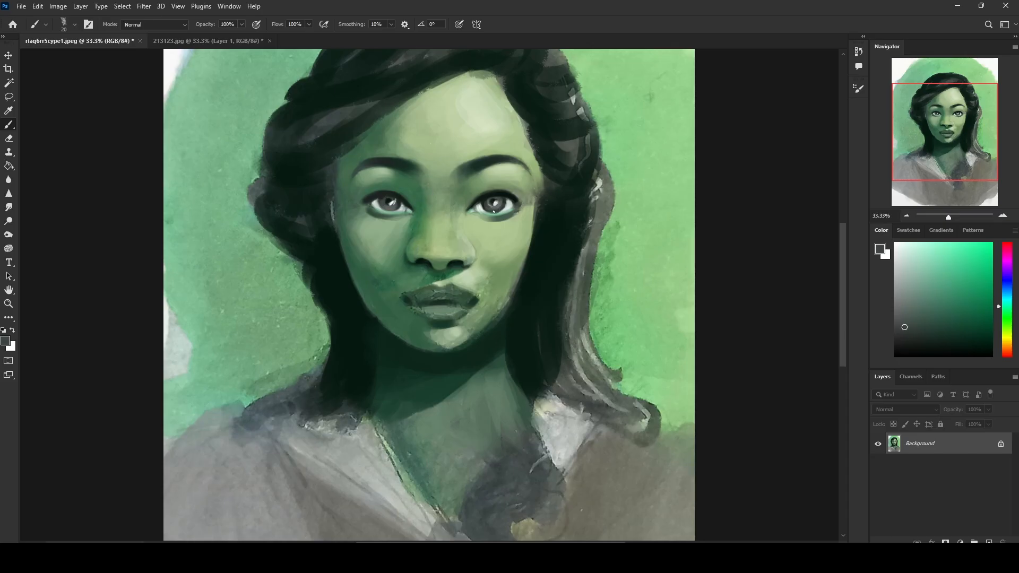
# Step: Darken the inner corner and lower iris of the image-left eye, and refine the lower lid of the image-right eye with sampled greens
pyautogui.keyDown('alt'); pyautogui.click(400, 199); pyautogui.keyUp('alt')
pyautogui.keyDown('alt'); pyautogui.click(400, 198); pyautogui.keyUp('alt')
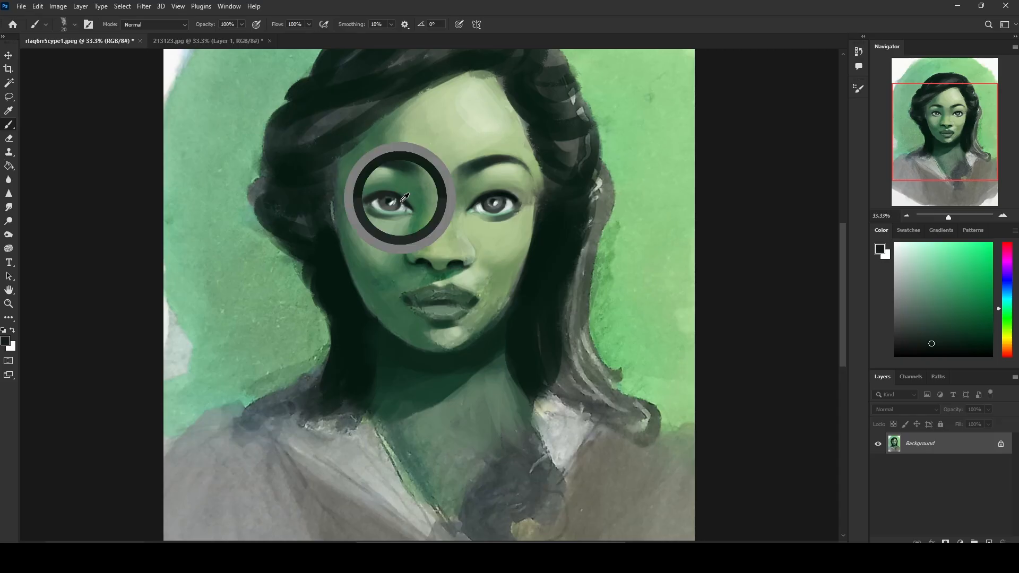
pyautogui.moveTo(395, 209); pyautogui.dragTo(386, 211)
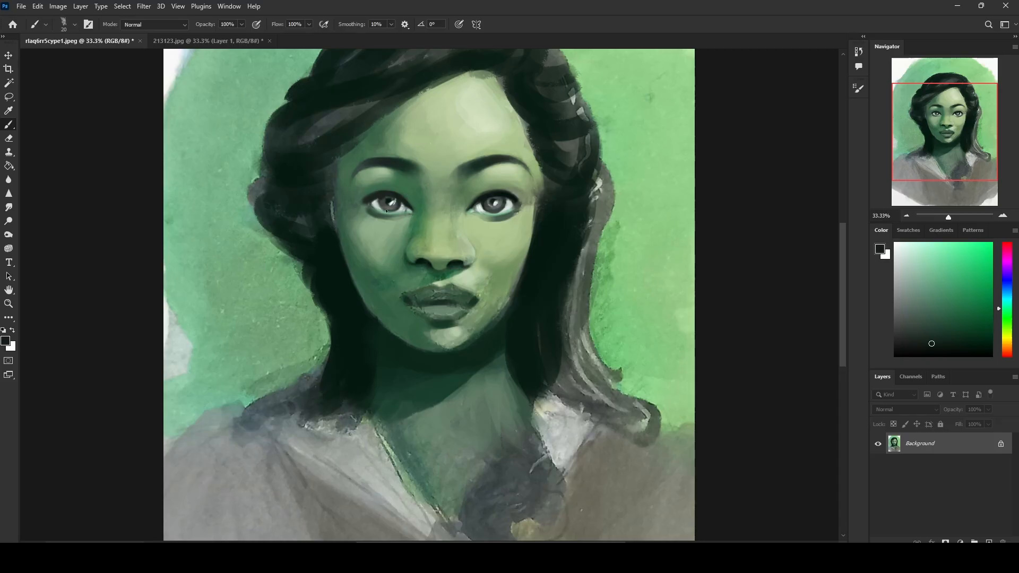
pyautogui.keyDown('alt'); pyautogui.click(491, 221); pyautogui.keyUp('alt')
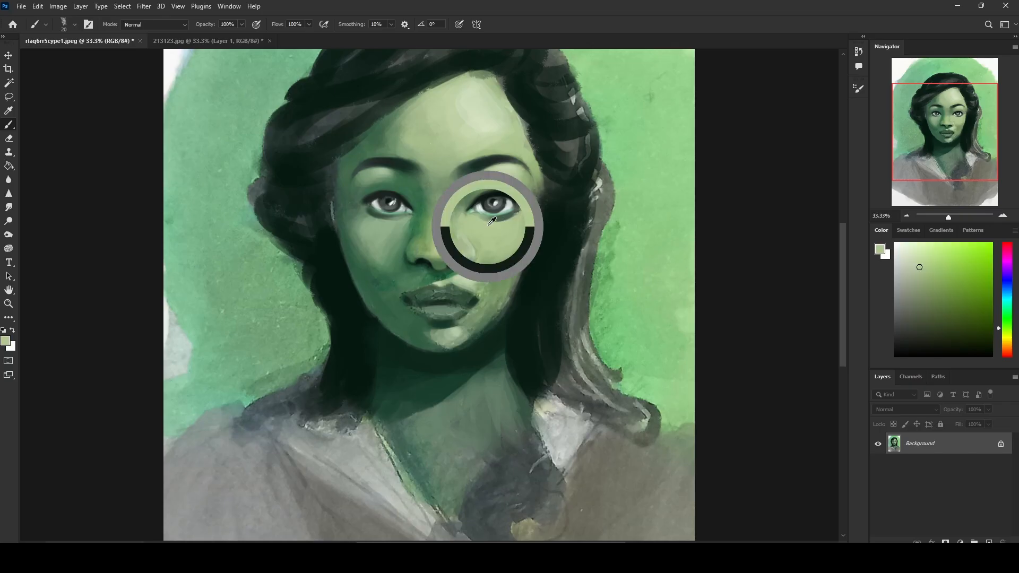
pyautogui.keyDown('alt'); pyautogui.click(492, 218); pyautogui.keyUp('alt')
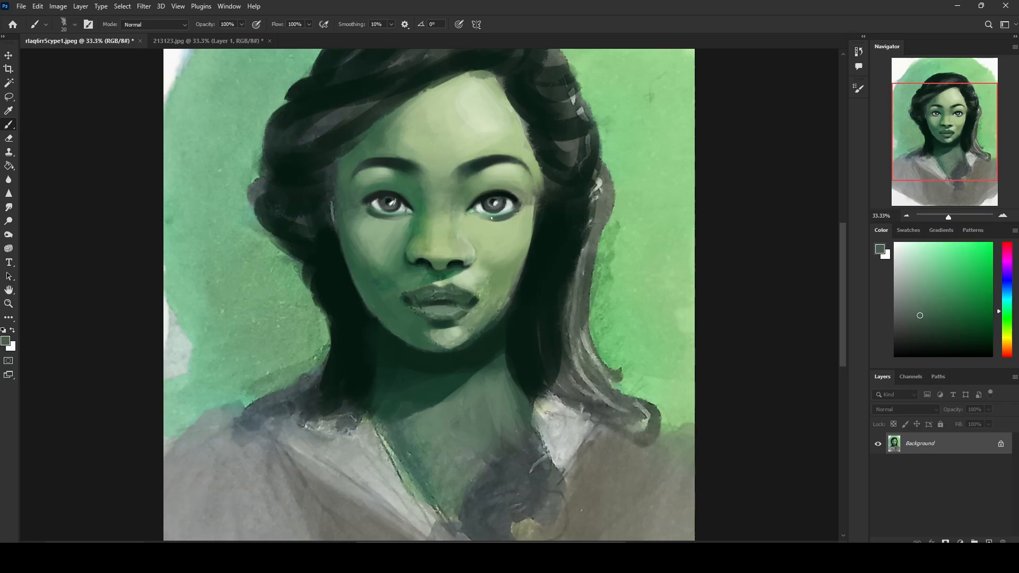
# Step: Touch up the lower lid and inner corner of the image-left eye with sampled pale and dark greens
pyautogui.keyDown('alt'); pyautogui.click(386, 223); pyautogui.keyUp('alt')
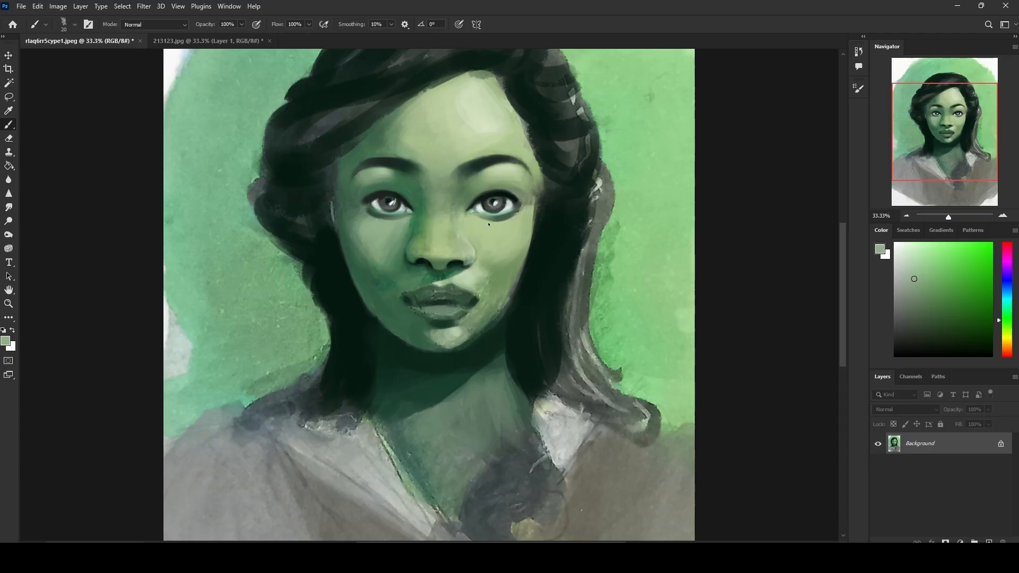
pyautogui.keyDown('alt'); pyautogui.click(468, 212); pyautogui.keyUp('alt')
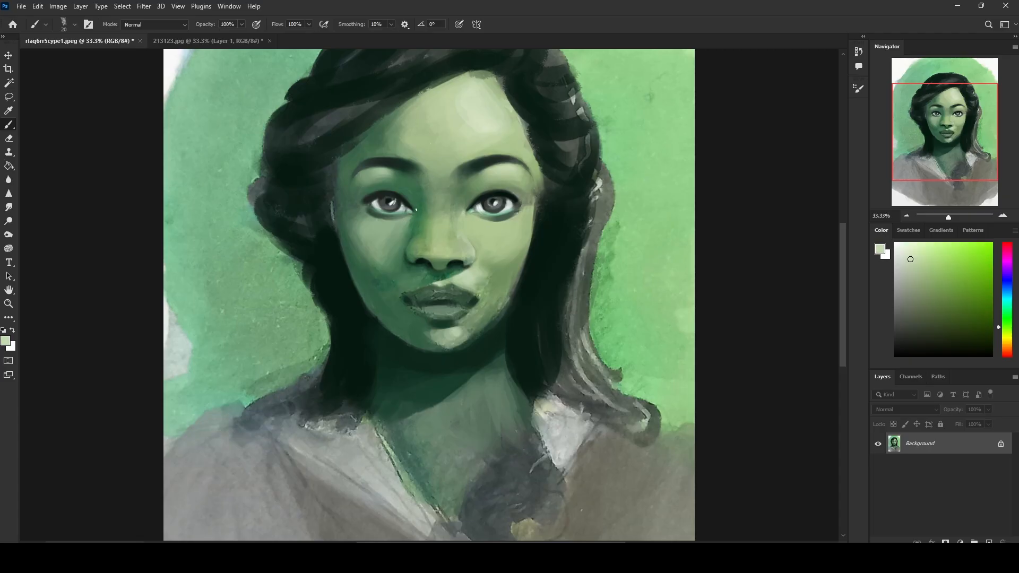
pyautogui.keyDown('alt'); pyautogui.click(417, 210); pyautogui.keyUp('alt')
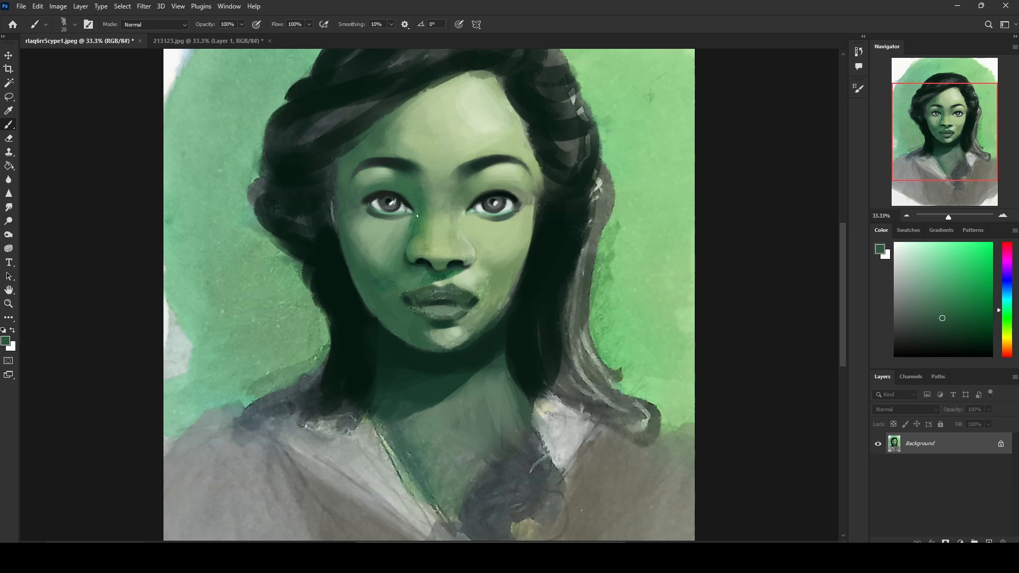
pyautogui.keyDown('alt'); pyautogui.click(466, 213); pyautogui.keyUp('alt')
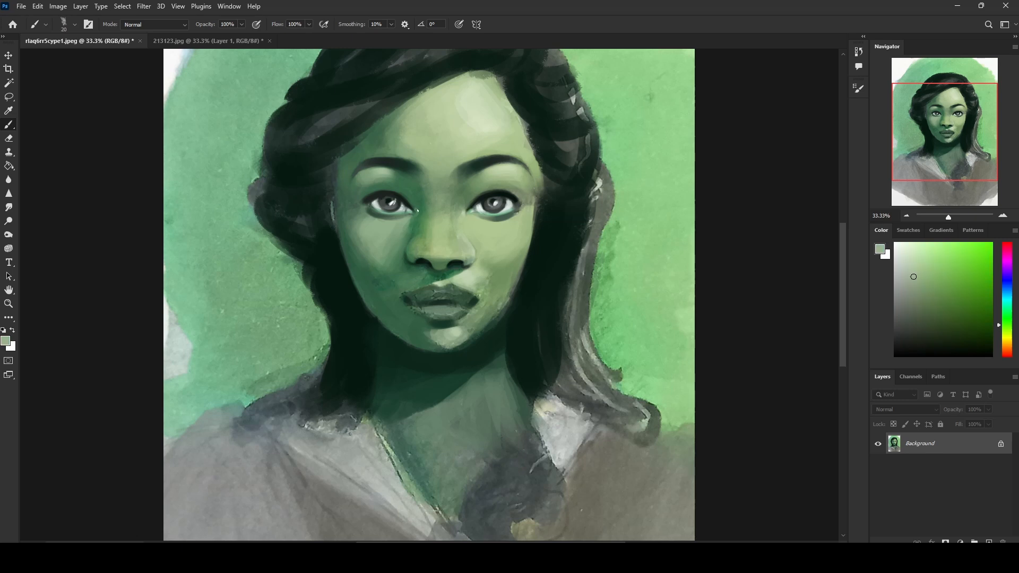
# Step: Refine the nostrils and the underside of the nose with sampled mid and dark greens at 20 px
pyautogui.keyDown('alt'); pyautogui.click(429, 260); pyautogui.keyUp('alt')
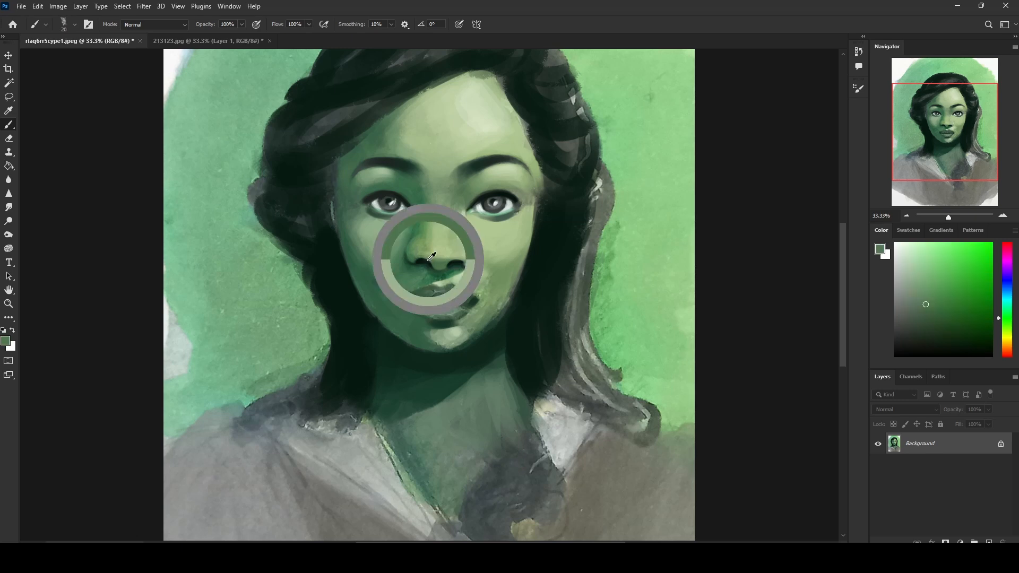
pyautogui.keyDown('alt'); pyautogui.click(423, 260); pyautogui.keyUp('alt')
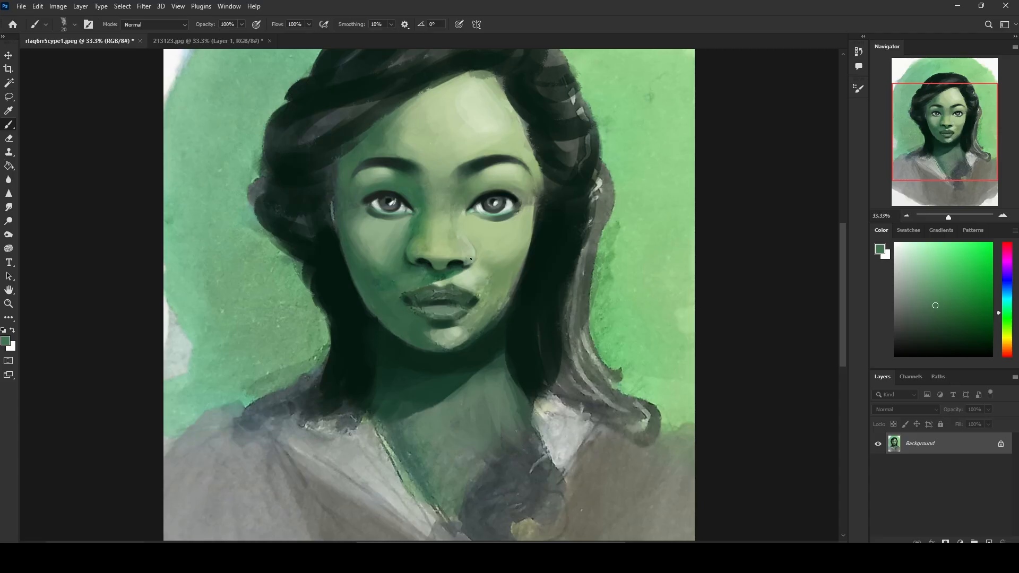
pyautogui.keyDown('alt'); pyautogui.click(462, 263); pyautogui.keyUp('alt')
pyautogui.keyDown('alt'); pyautogui.click(421, 260); pyautogui.keyUp('alt')
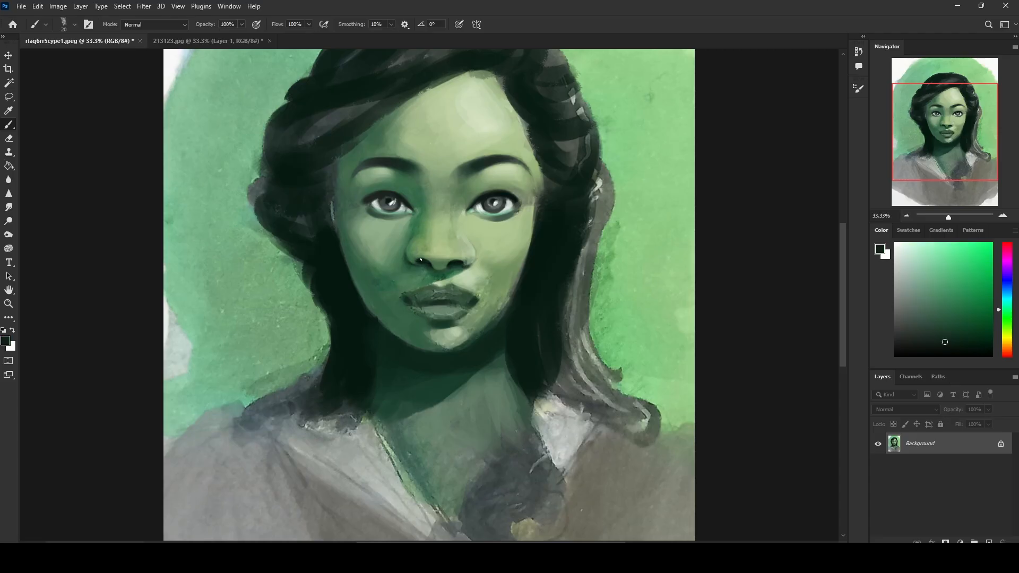
pyautogui.keyDown('alt'); pyautogui.click(466, 263); pyautogui.keyUp('alt')
pyautogui.keyDown('alt'); pyautogui.click(455, 263); pyautogui.keyUp('alt')
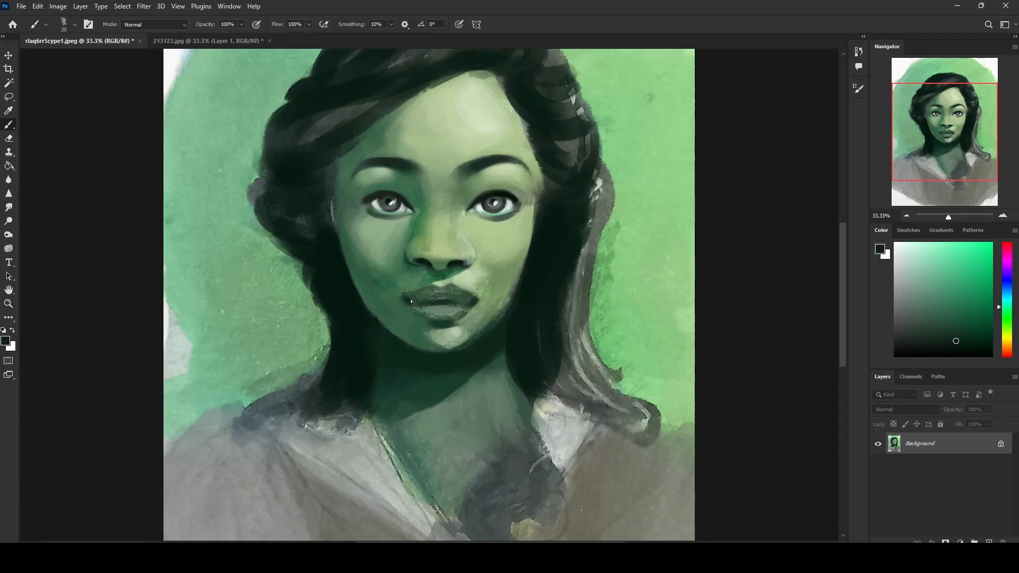
pyautogui.keyDown('alt'); pyautogui.click(455, 261); pyautogui.keyUp('alt')
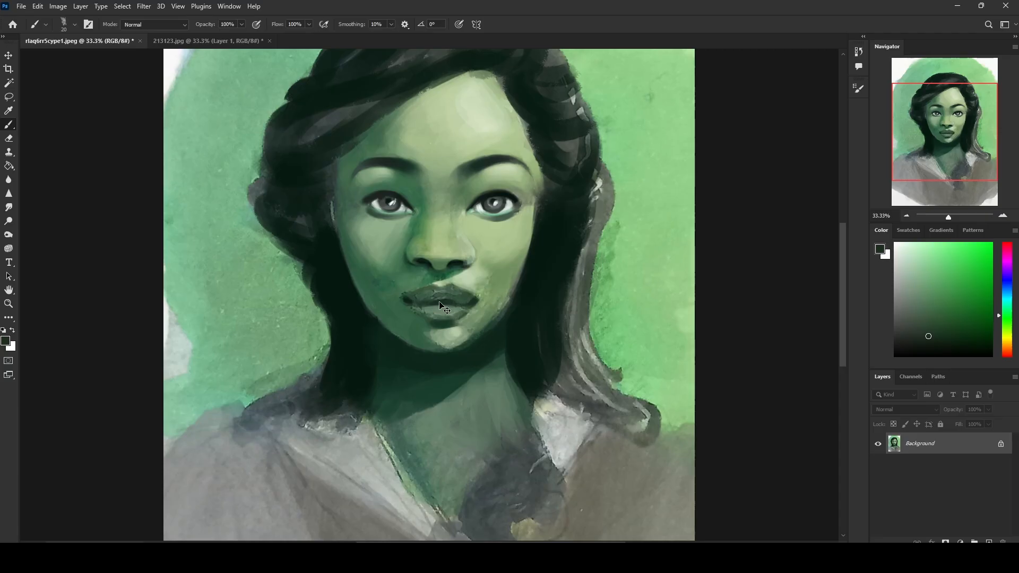
# Step: Define the line between the lips and the lower lip's bottom edge with a near-black teal at 20 px
pyautogui.keyDown('alt'); pyautogui.click(463, 310); pyautogui.keyUp('alt')
pyautogui.moveTo(941, 348); pyautogui.dragTo(974, 345)
pyautogui.click(1007, 306)
pyautogui.click(985, 344)
pyautogui.click(982, 344)
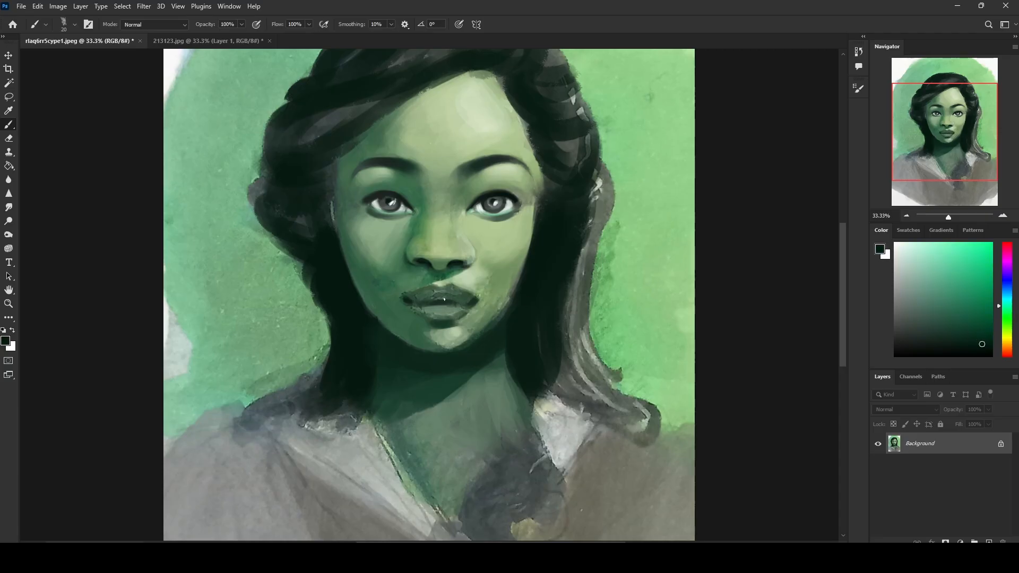
pyautogui.moveTo(445, 303); pyautogui.dragTo(425, 302)
pyautogui.moveTo(455, 322); pyautogui.dragTo(420, 318)
# Step: Smooth the upper lip with a sampled dark green, enlarging the brush to 60 px
pyautogui.press(']')
pyautogui.press(']')
pyautogui.press(']')
pyautogui.press(']')
pyautogui.press(']')
pyautogui.keyDown('alt'); pyautogui.click(466, 295); pyautogui.keyUp('alt')
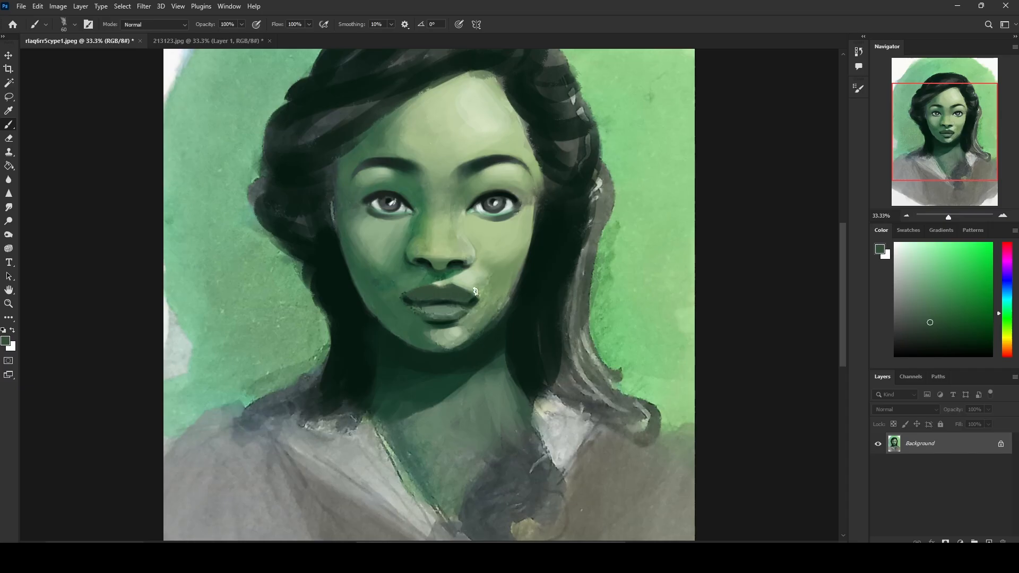
pyautogui.keyDown('alt'); pyautogui.click(446, 299); pyautogui.keyUp('alt')
# Step: Reshape both nostrils and the image-right nose wing with sampled greens, reducing the brush to 25 px
pyautogui.keyDown('alt'); pyautogui.click(458, 262); pyautogui.keyUp('alt')
pyautogui.keyDown('alt'); pyautogui.click(460, 262); pyautogui.keyUp('alt')
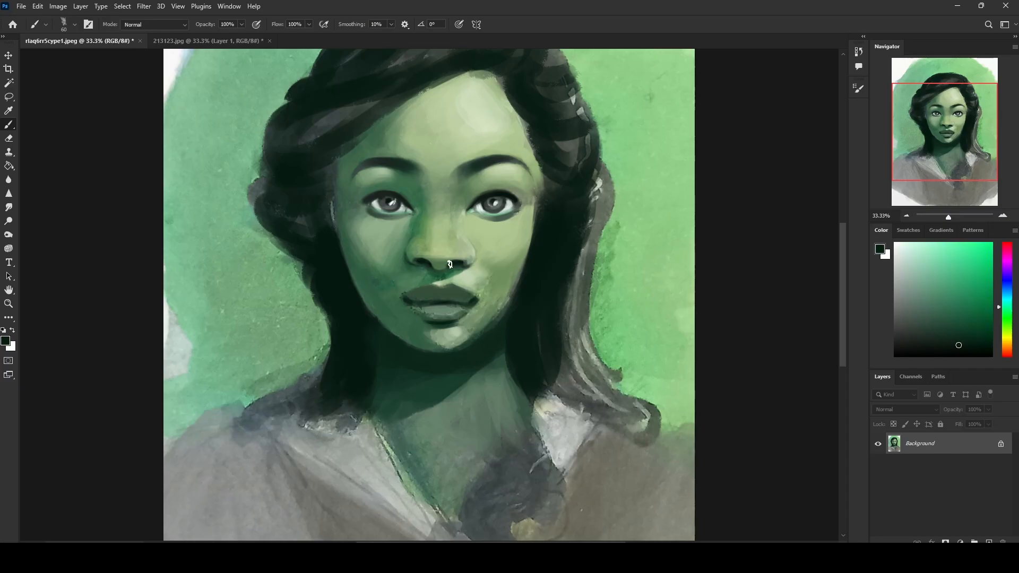
pyautogui.press('[')
pyautogui.press('[')
pyautogui.press('[')
pyautogui.press('[')
pyautogui.keyDown('alt'); pyautogui.click(417, 260); pyautogui.keyUp('alt')
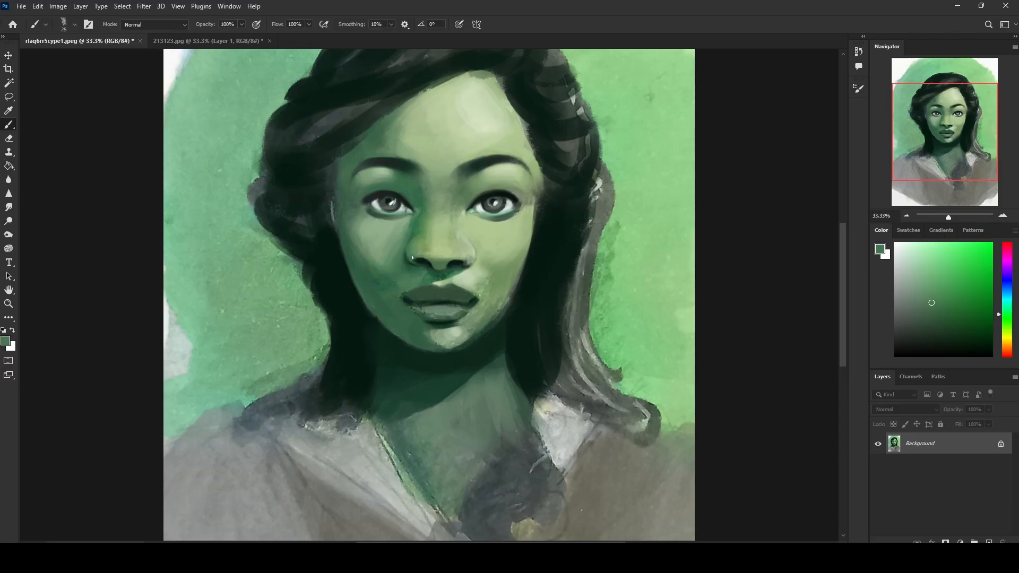
pyautogui.keyDown('alt'); pyautogui.click(422, 257); pyautogui.keyUp('alt')
pyautogui.keyDown('alt'); pyautogui.click(473, 258); pyautogui.keyUp('alt')
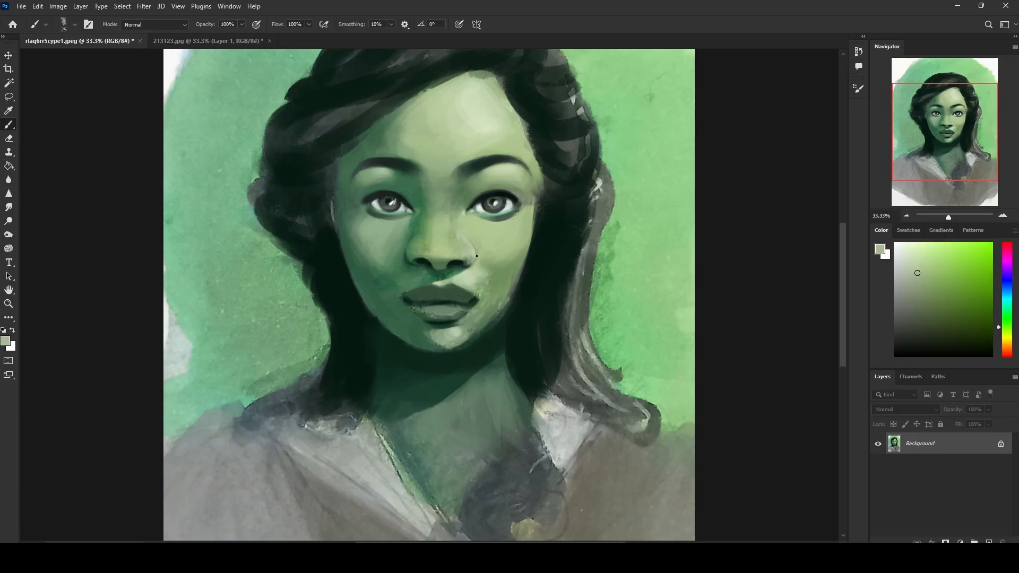
pyautogui.keyDown('alt'); pyautogui.click(474, 258); pyautogui.keyUp('alt')
pyautogui.keyDown('alt'); pyautogui.click(473, 259); pyautogui.keyUp('alt')
pyautogui.keyDown('alt'); pyautogui.click(469, 260); pyautogui.keyUp('alt')
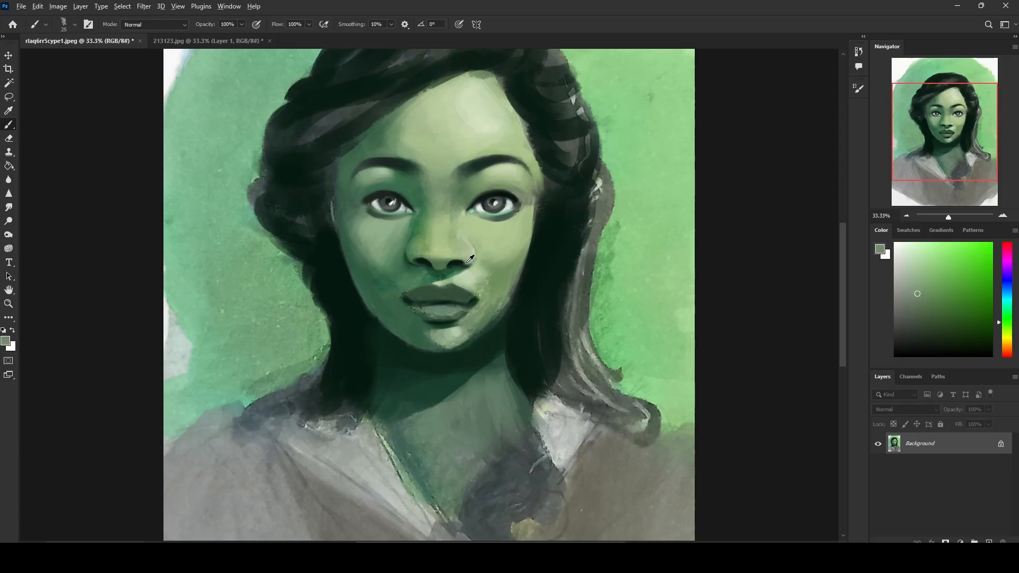
# Step: Clean up the upper lip's outline and the skin around the mouth corners with sampled greens at 45 px
pyautogui.keyDown('alt'); pyautogui.click(442, 257); pyautogui.keyUp('alt')
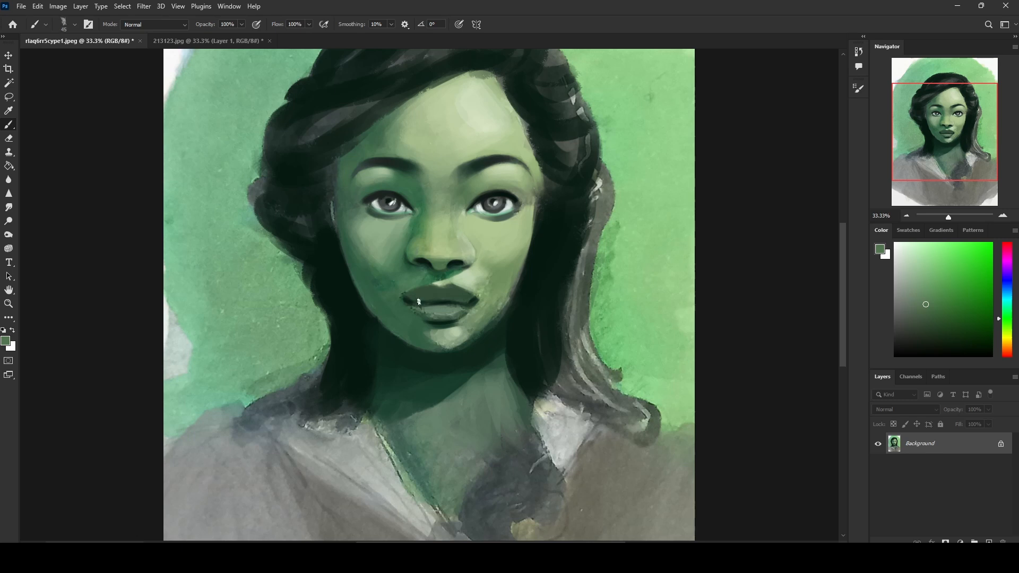
pyautogui.keyDown('alt'); pyautogui.click(452, 257); pyautogui.keyUp('alt')
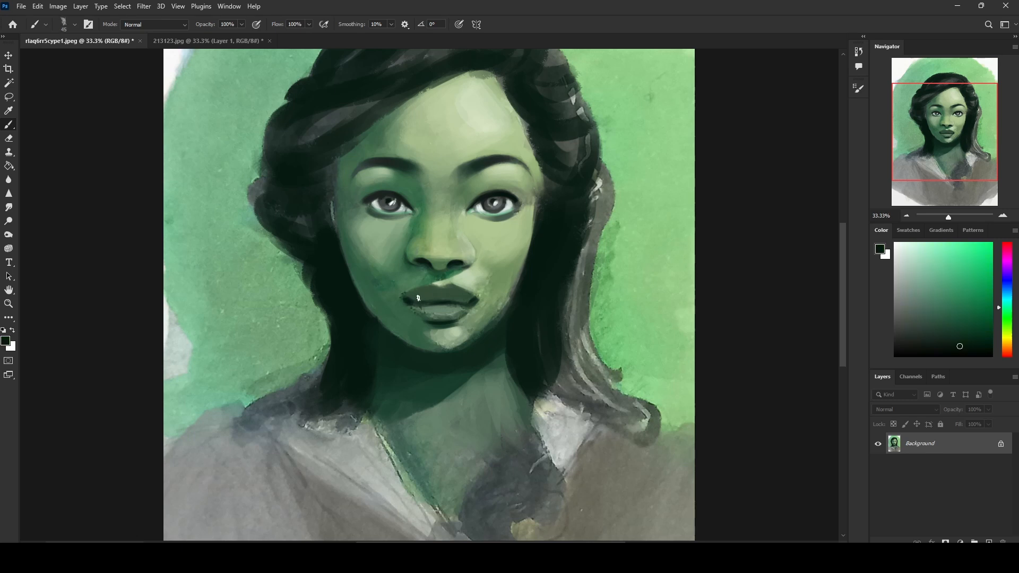
pyautogui.moveTo(407, 298)
pyautogui.mouseDown()
pyautogui.moveTo(454, 288)
pyautogui.moveTo(473, 298)
pyautogui.moveTo(417, 291)
pyautogui.mouseUp()
pyautogui.keyDown('alt'); pyautogui.click(402, 284); pyautogui.keyUp('alt')
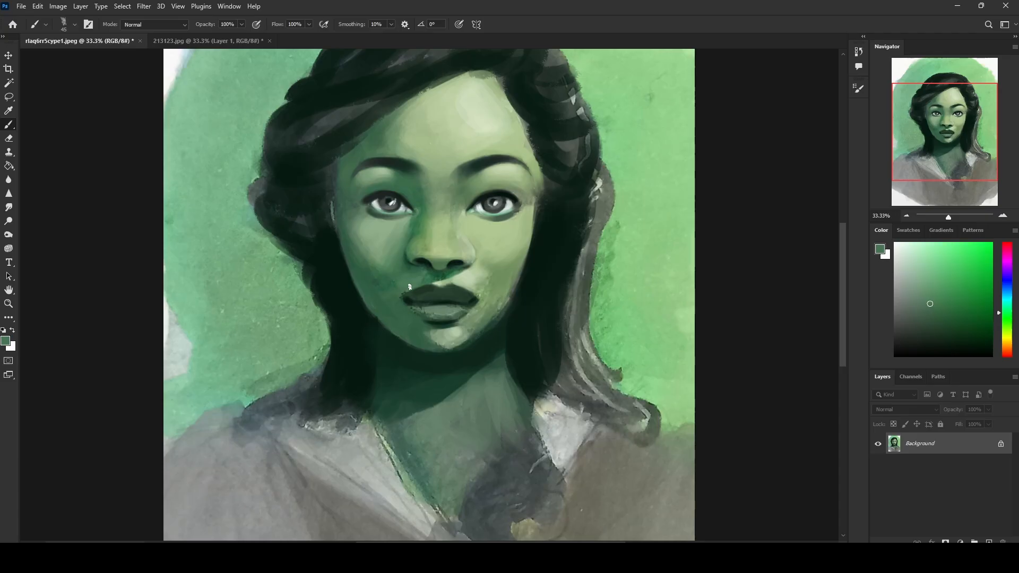
pyautogui.keyDown('alt'); pyautogui.click(485, 292); pyautogui.keyUp('alt')
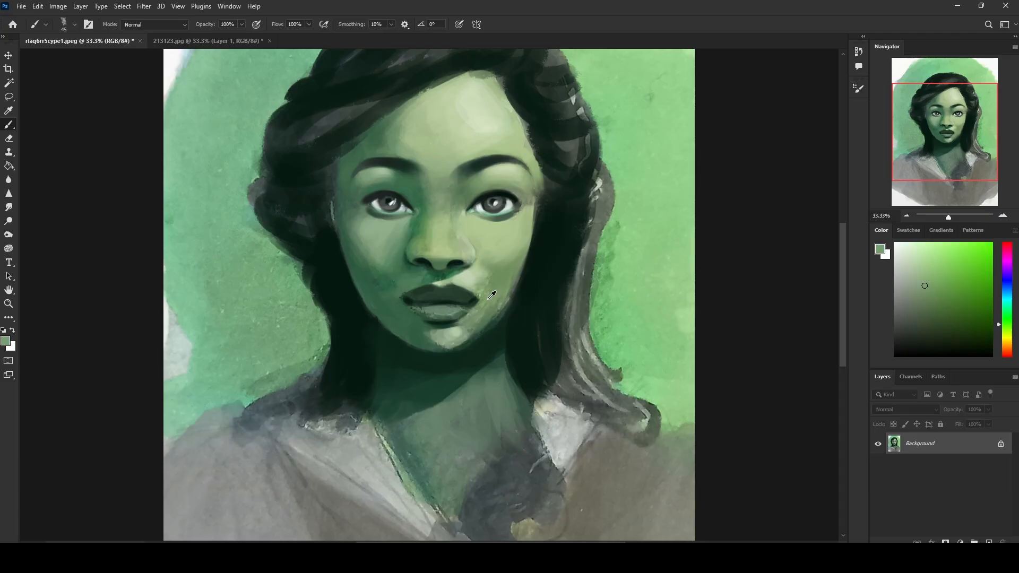
pyautogui.keyDown('alt'); pyautogui.click(482, 273); pyautogui.keyUp('alt')
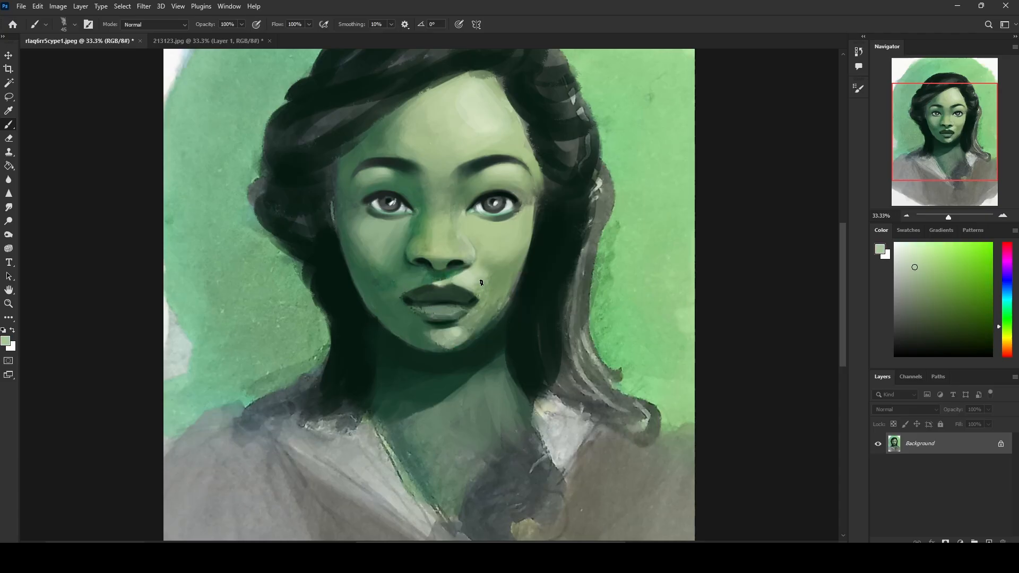
# Step: Refine the base of the nose and the philtrum with sampled dark and pale greens, reducing the brush to 25 px
pyautogui.keyDown('alt'); pyautogui.click(456, 261); pyautogui.keyUp('alt')
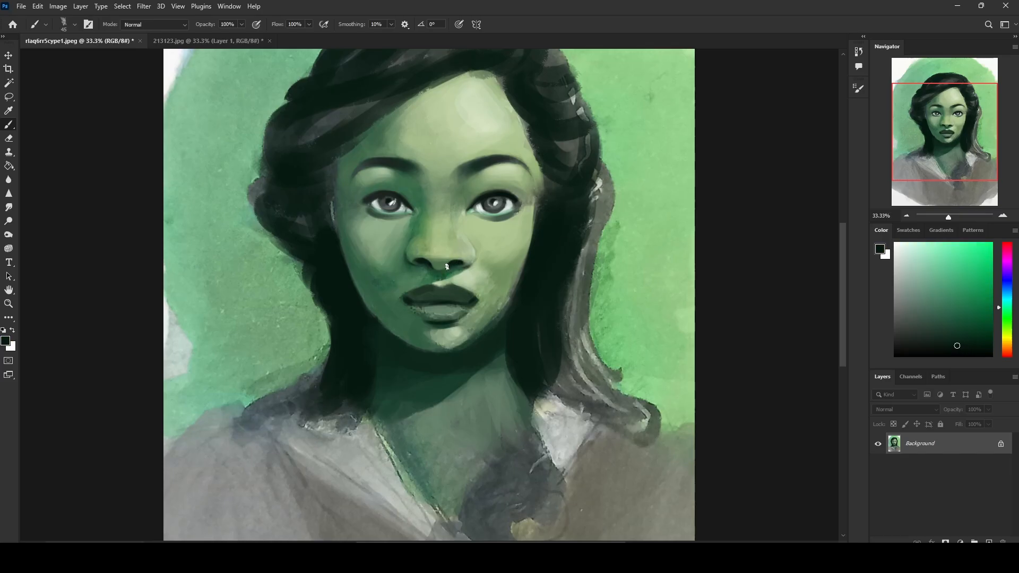
pyautogui.press('[')
pyautogui.keyDown('alt'); pyautogui.click(443, 277); pyautogui.keyUp('alt')
pyautogui.keyDown('alt'); pyautogui.click(469, 273); pyautogui.keyUp('alt')
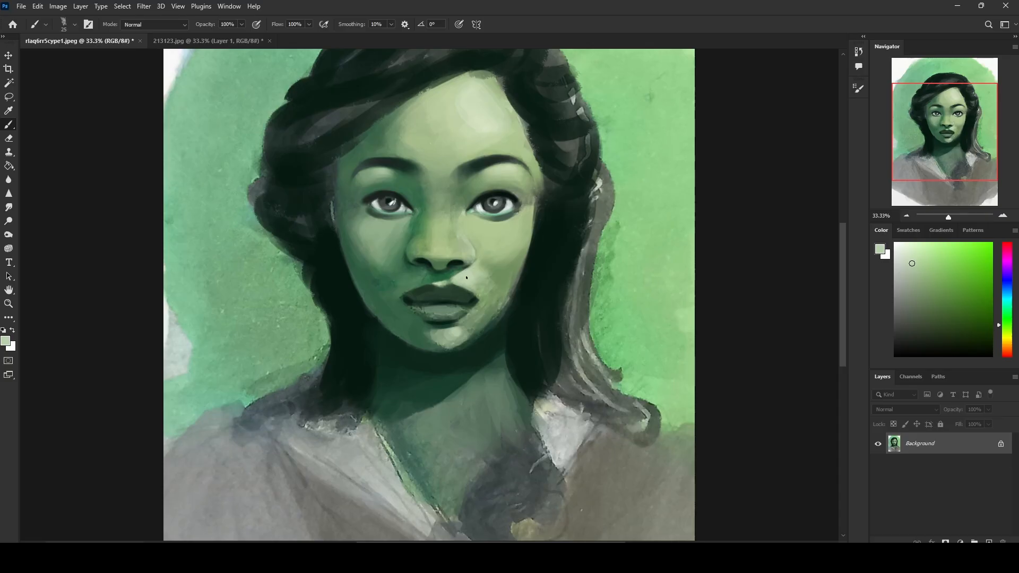
pyautogui.keyDown('alt'); pyautogui.click(435, 280); pyautogui.keyUp('alt')
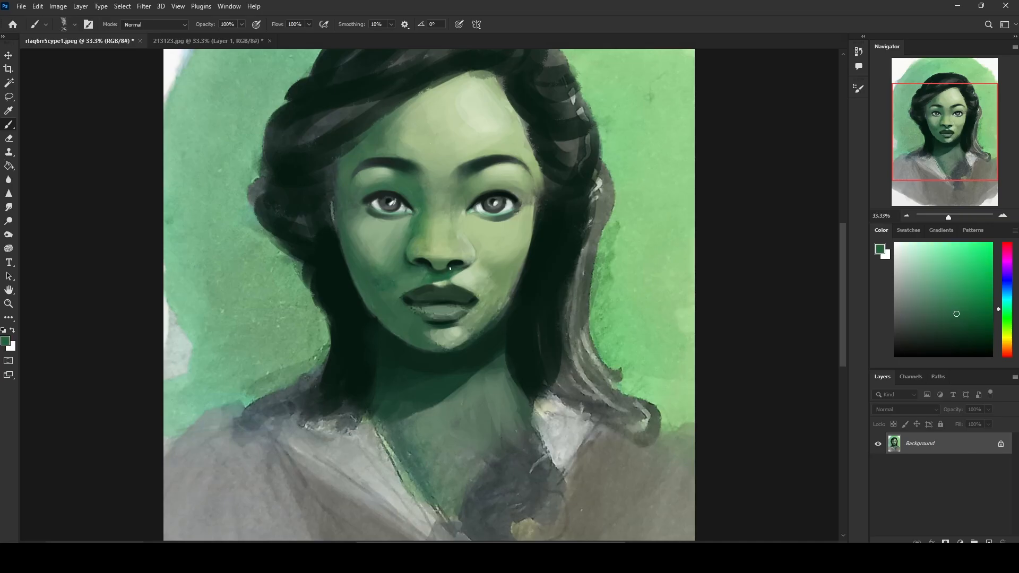
pyautogui.keyDown('alt'); pyautogui.click(440, 281); pyautogui.keyUp('alt')
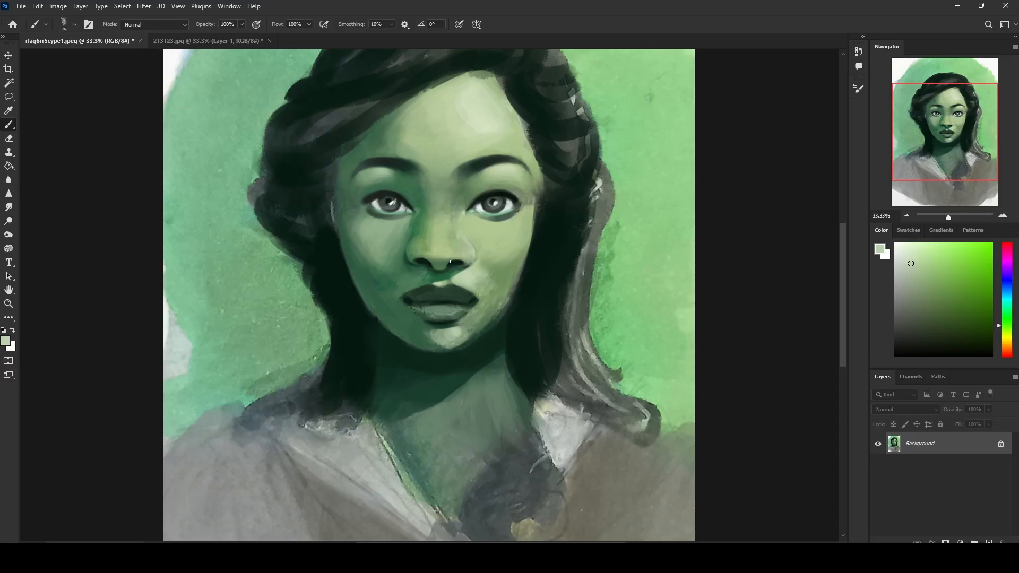
# Step: Smooth the lower lip with sampled dark and mid greens, enlarging the brush to 45 px
pyautogui.keyDown('alt'); pyautogui.click(448, 300); pyautogui.keyUp('alt')
pyautogui.press(']')
pyautogui.press(']')
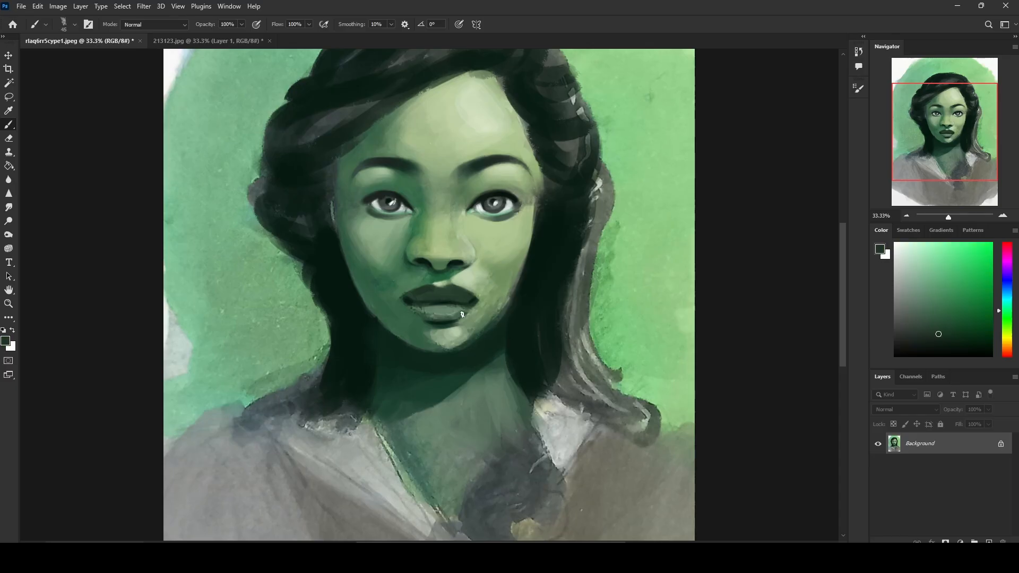
pyautogui.moveTo(471, 314); pyautogui.dragTo(414, 313)
pyautogui.keyDown('alt'); pyautogui.click(507, 274); pyautogui.keyUp('alt')
pyautogui.moveTo(408, 310); pyautogui.dragTo(468, 311)
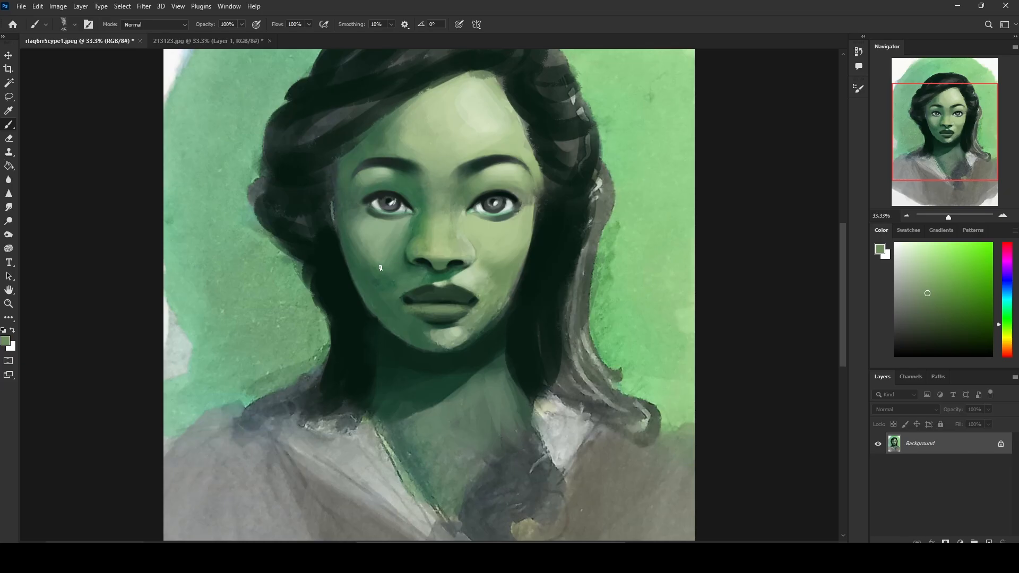
# Step: Darken the lower lip and the shadow beneath it with sampled deep greens at 45 px
pyautogui.keyDown('alt'); pyautogui.click(449, 316); pyautogui.keyUp('alt')
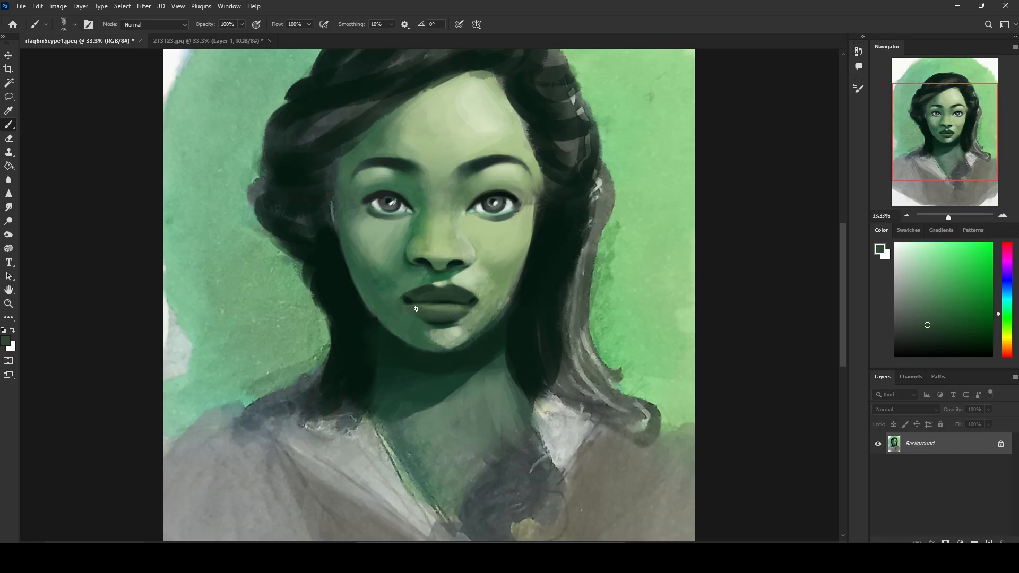
pyautogui.keyDown('alt'); pyautogui.click(451, 271); pyautogui.keyUp('alt')
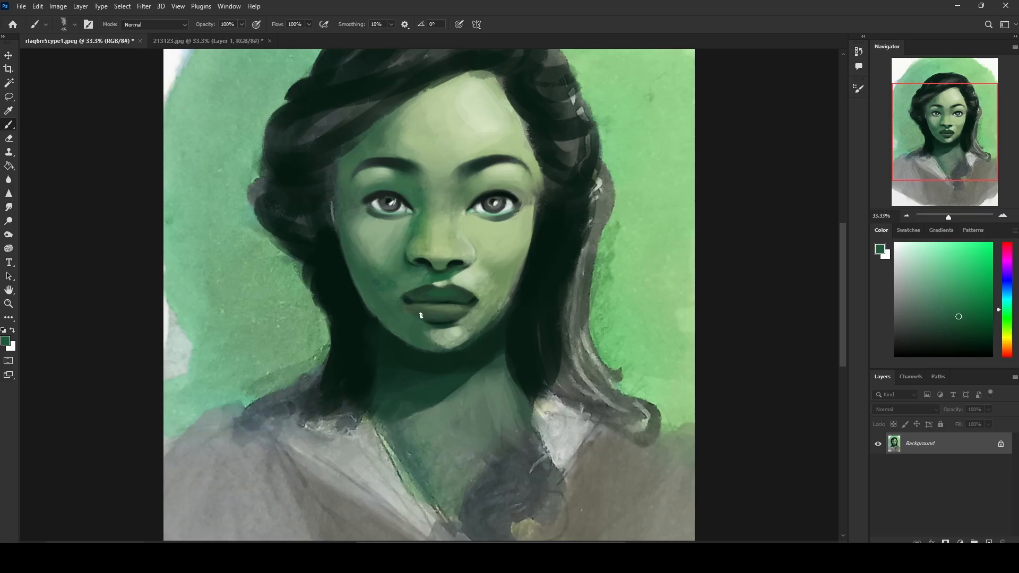
pyautogui.keyDown('alt'); pyautogui.click(467, 310); pyautogui.keyUp('alt')
pyautogui.keyDown('alt'); pyautogui.click(421, 323); pyautogui.keyUp('alt')
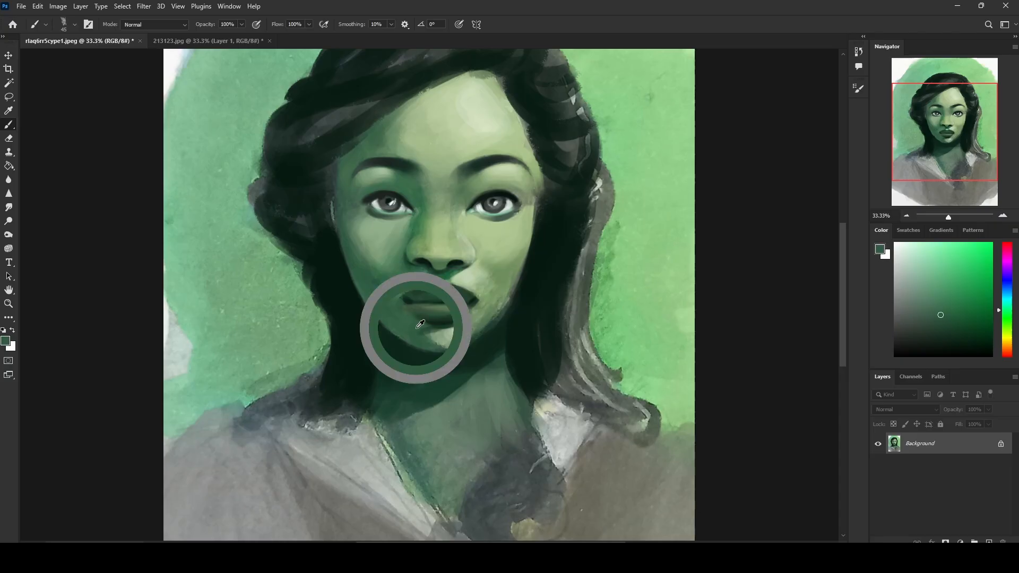
pyautogui.keyDown('alt'); pyautogui.click(446, 319); pyautogui.keyUp('alt')
pyautogui.keyDown('alt'); pyautogui.click(465, 261); pyautogui.keyUp('alt')
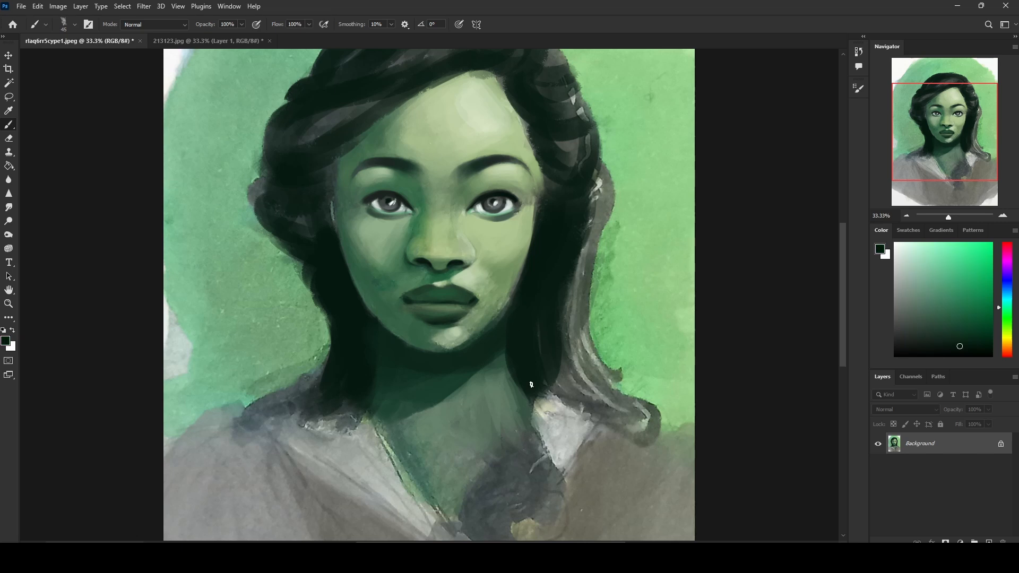
# Step: Try to deepen the shadows around the face with a near-black sampled from the hair at 51% opacity, using brush sizes from 150 to 45 px
pyautogui.hotkey('ctrl', '-')
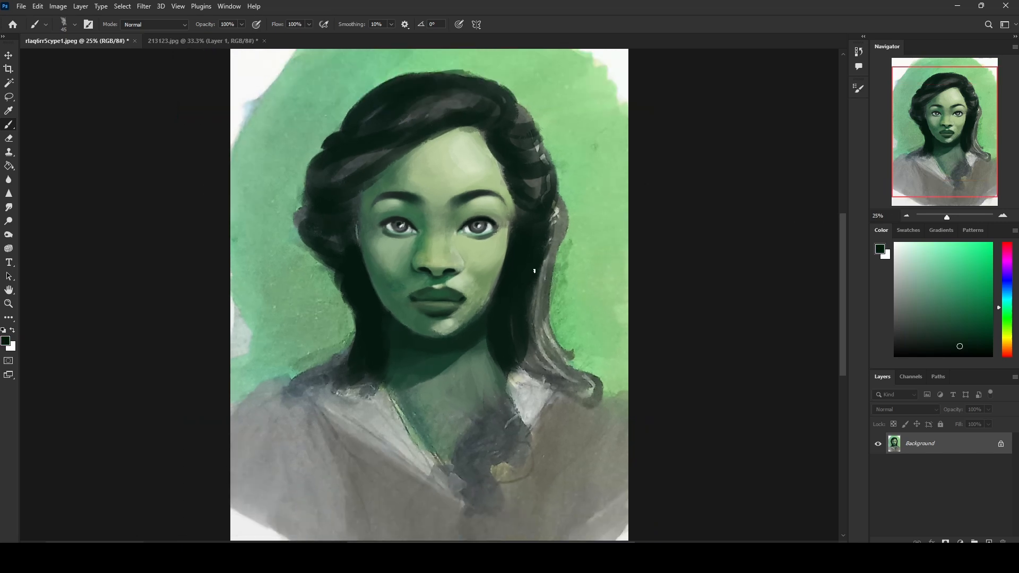
pyautogui.keyDown('alt'); pyautogui.click(520, 264); pyautogui.keyUp('alt')
pyautogui.keyDown('alt'); pyautogui.click(364, 288); pyautogui.keyUp('alt')
pyautogui.keyDown('alt'); pyautogui.click(364, 263); pyautogui.keyUp('alt')
pyautogui.click(242, 26)
pyautogui.click(219, 37)
pyautogui.press(']')
pyautogui.press(']')
pyautogui.press(']')
pyautogui.press(']')
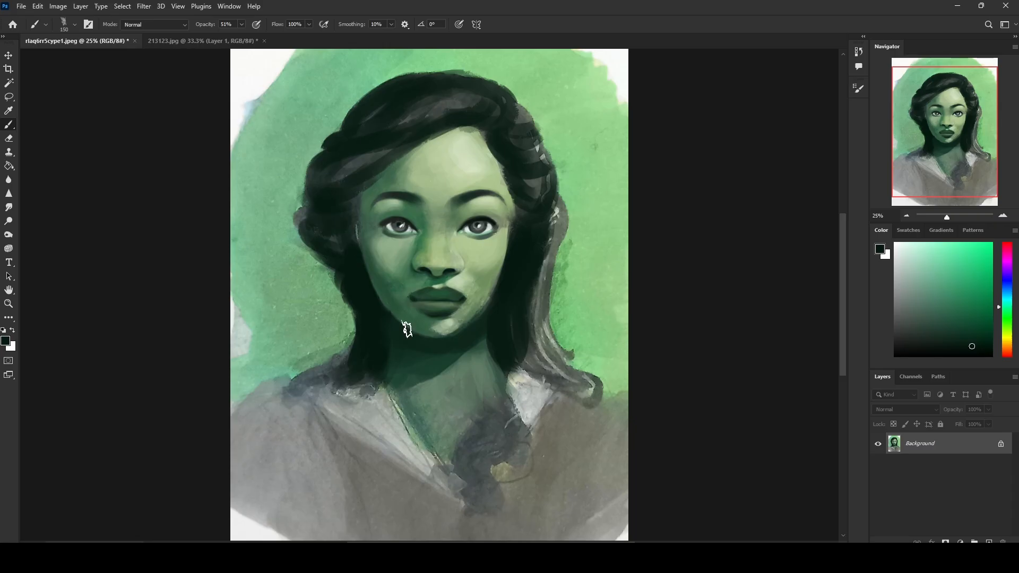
pyautogui.press('[')
pyautogui.press('[')
pyautogui.press('[')
pyautogui.press('[')
pyautogui.press('[')
pyautogui.press('[')
# Step: Step back through the document history to an earlier brush stroke to undo the latest face shading
pyautogui.click(859, 51)
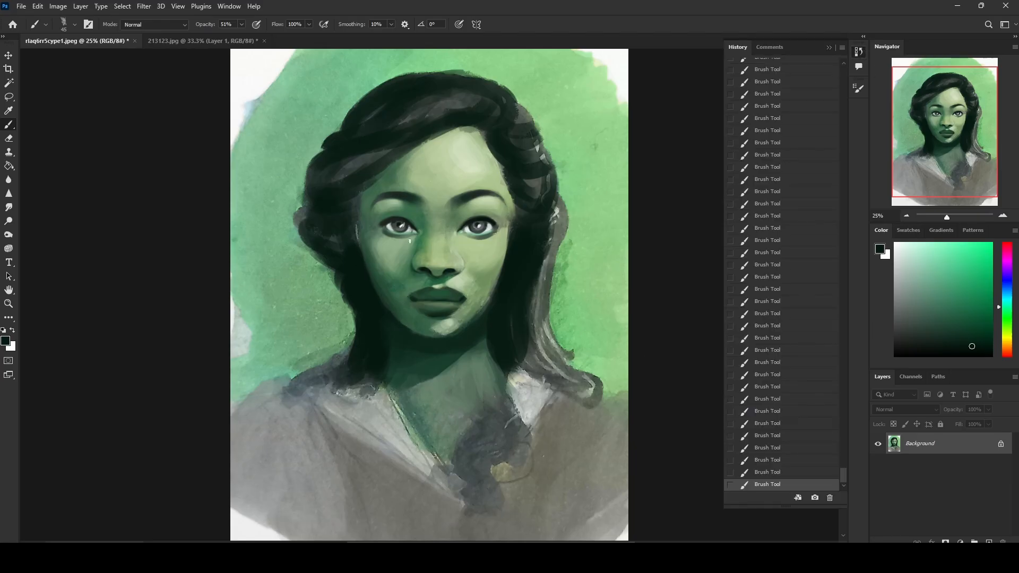
pyautogui.click(783, 143)
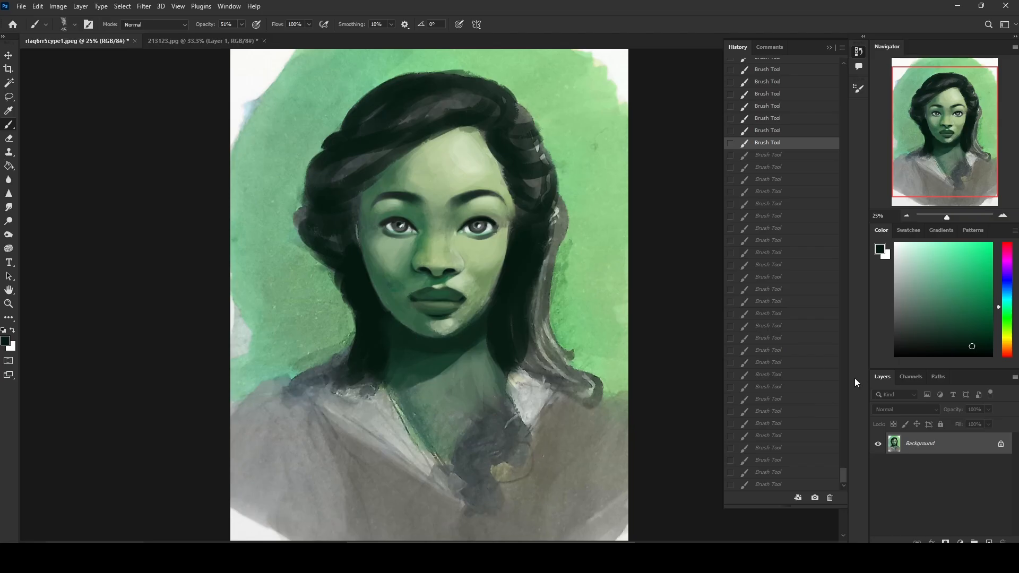
# Step: Compare earlier brush strokes in the document history with the latest one, and restore the latest stroke
pyautogui.hotkey('ctrl', '+')
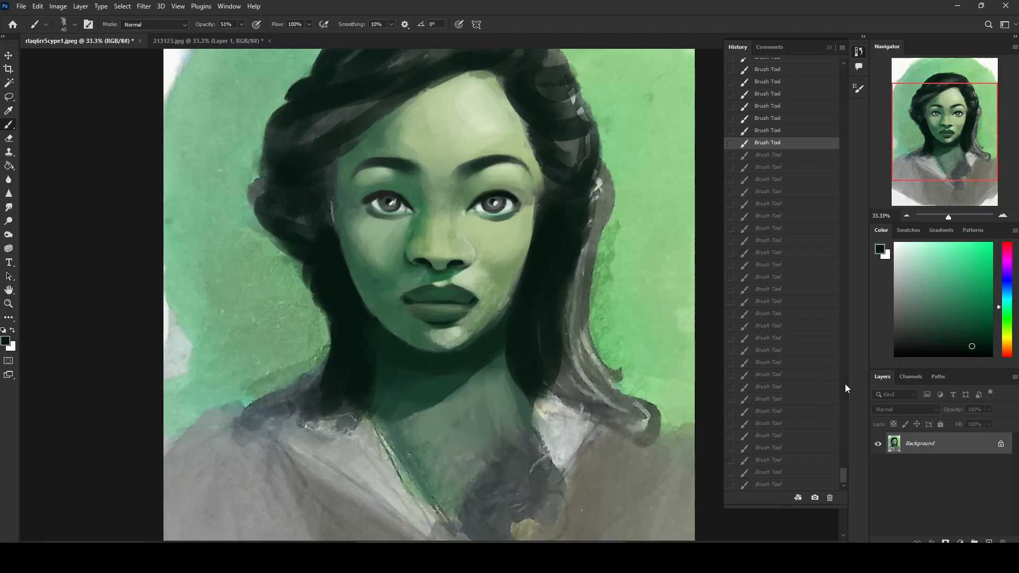
pyautogui.click(785, 484)
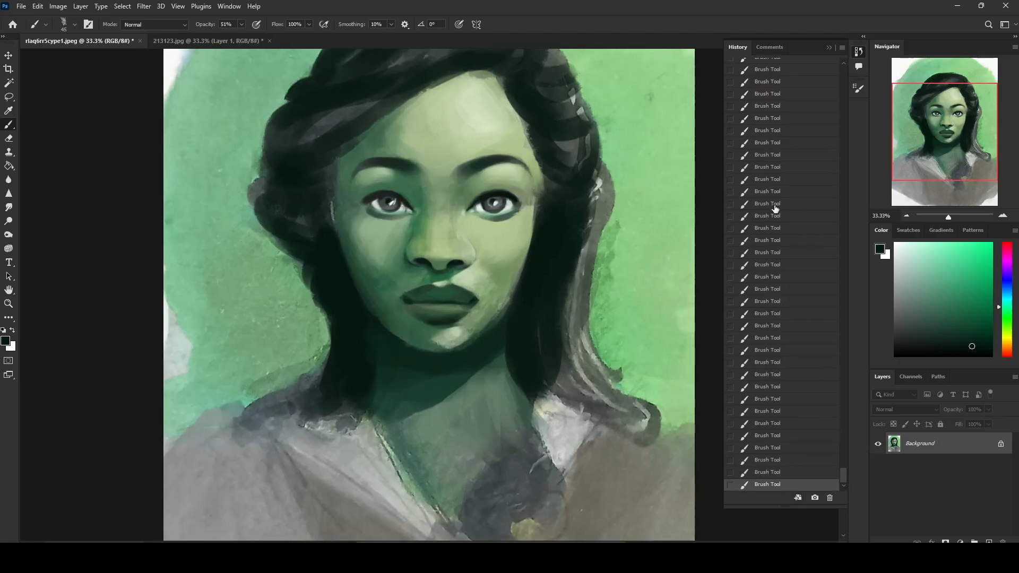
pyautogui.click(789, 350)
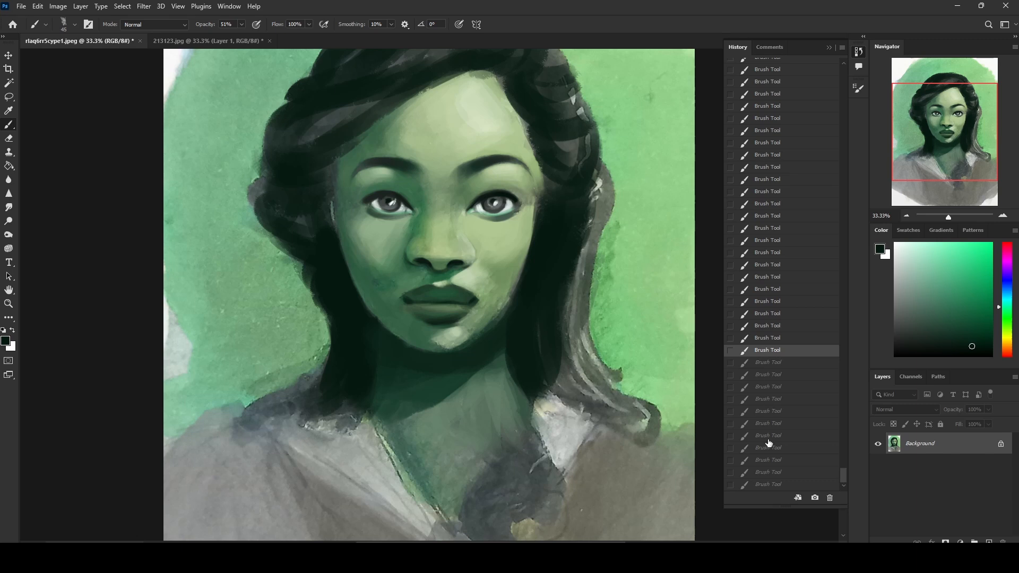
pyautogui.click(769, 484)
pyautogui.click(774, 324)
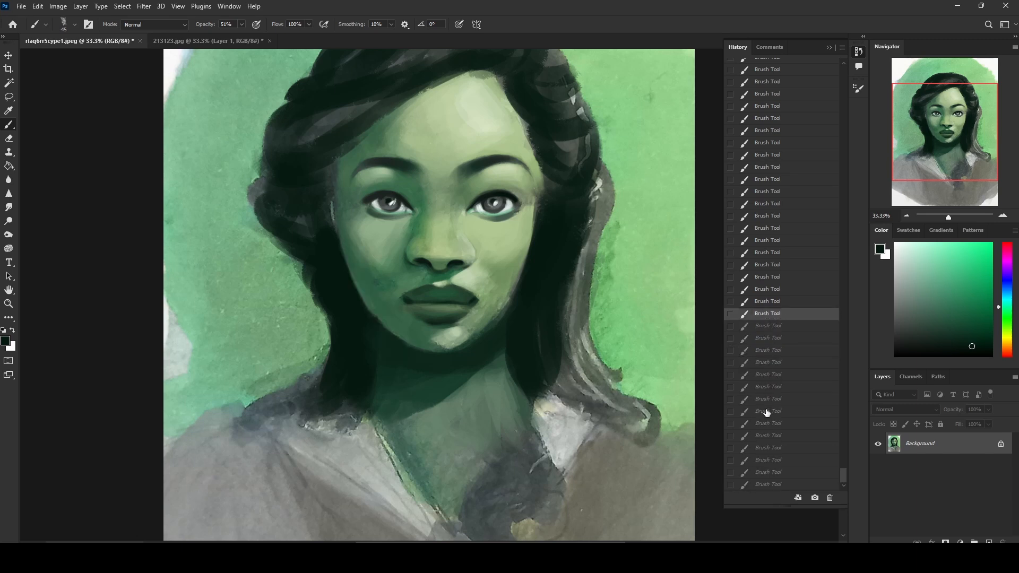
pyautogui.click(767, 484)
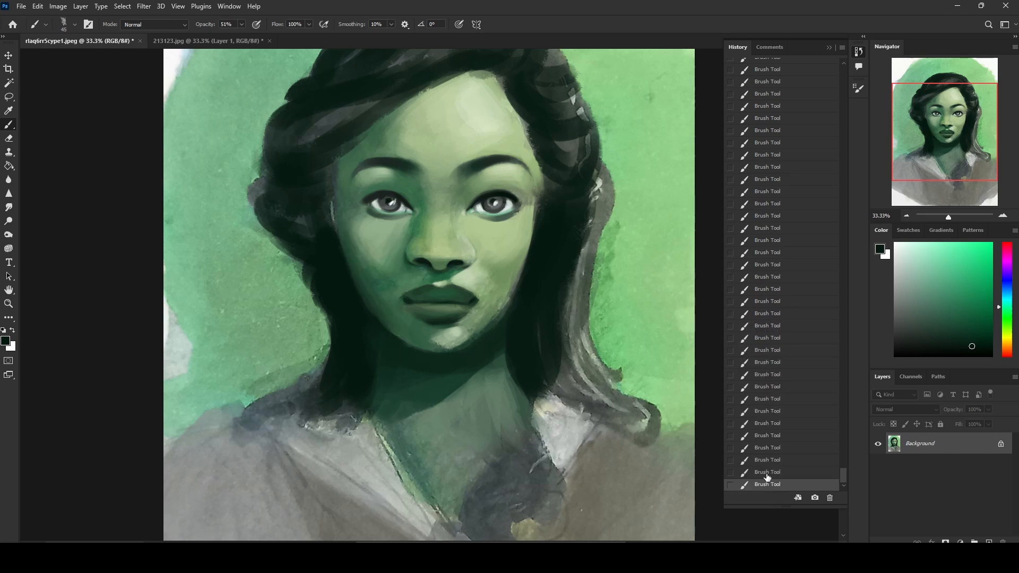
pyautogui.click(827, 47)
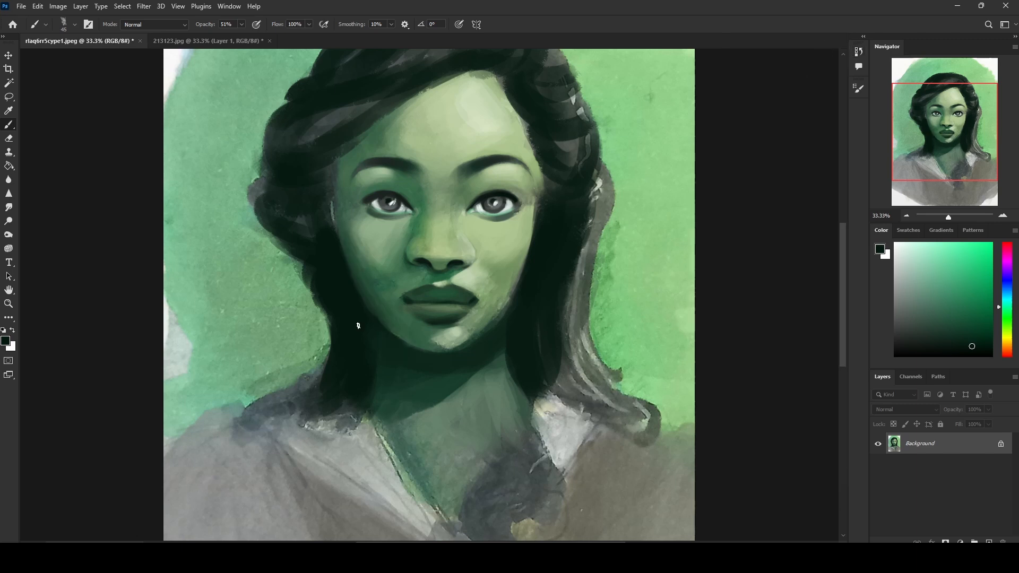
# Step: Sample dark green from the left cheek's shadow, test it on the cheek at 30 px, and set the brush opacity to 100%
pyautogui.keyDown('alt'); pyautogui.click(374, 264); pyautogui.keyUp('alt')
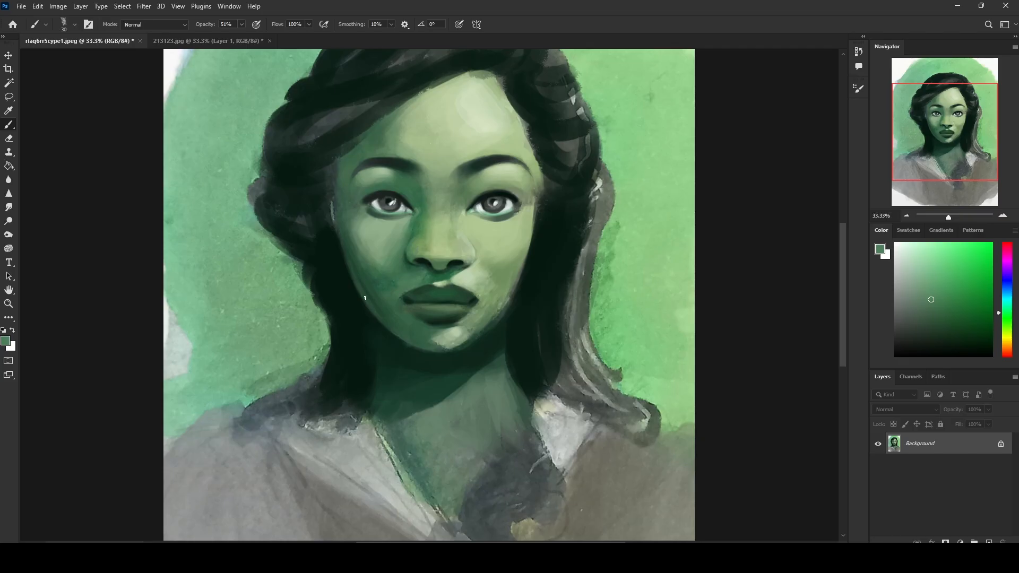
pyautogui.keyDown('alt'); pyautogui.click(355, 275); pyautogui.keyUp('alt')
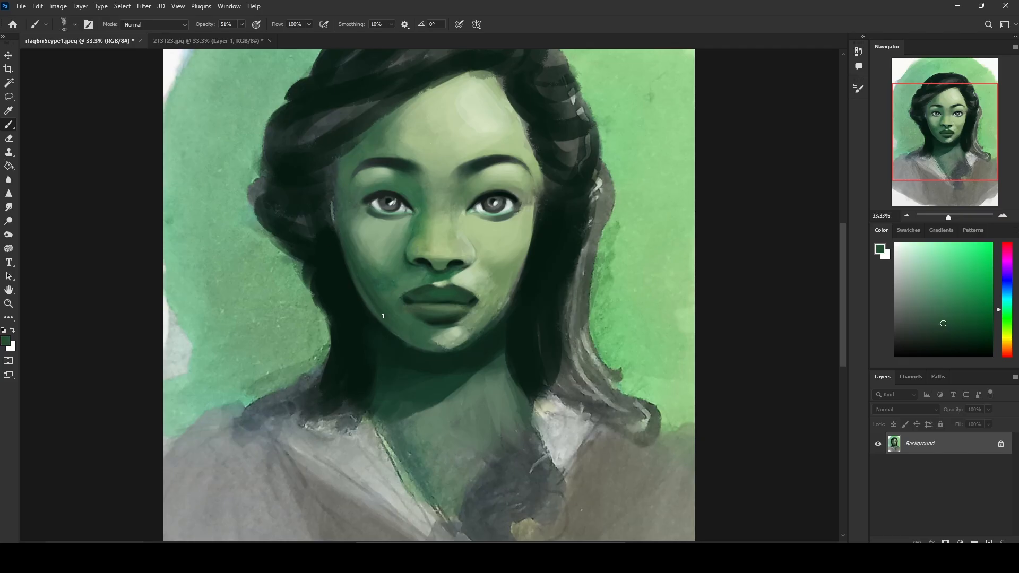
pyautogui.keyDown('alt'); pyautogui.click(364, 293); pyautogui.keyUp('alt')
pyautogui.moveTo(397, 227)
pyautogui.mouseDown()
pyautogui.moveTo(380, 235)
pyautogui.moveTo(401, 233)
pyautogui.mouseUp()
pyautogui.keyDown('alt'); pyautogui.click(365, 291); pyautogui.keyUp('alt')
pyautogui.click(241, 24)
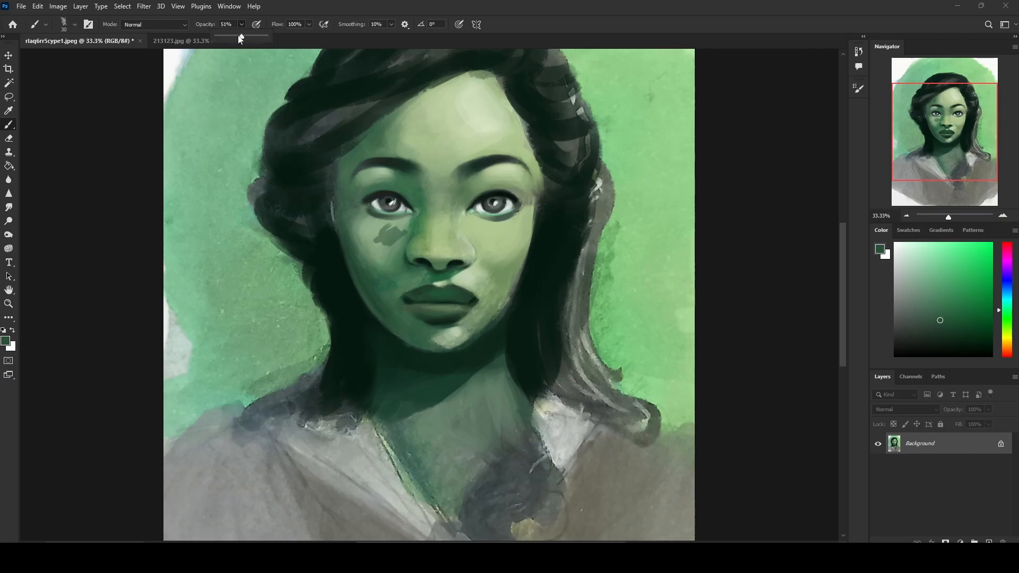
pyautogui.moveTo(240, 38); pyautogui.dragTo(284, 37)
# Step: Undo the test stroke and try further dark green strokes on the left cheek at 100% opacity, undoing each one
pyautogui.hotkey('ctrl', 'z')
pyautogui.moveTo(381, 232)
pyautogui.mouseDown()
pyautogui.moveTo(410, 241)
pyautogui.moveTo(365, 293)
pyautogui.moveTo(383, 229)
pyautogui.mouseUp()
pyautogui.hotkey('ctrl', 'z')
pyautogui.keyDown('alt'); pyautogui.click(367, 290); pyautogui.keyUp('alt')
pyautogui.hotkey('ctrl', 'z')
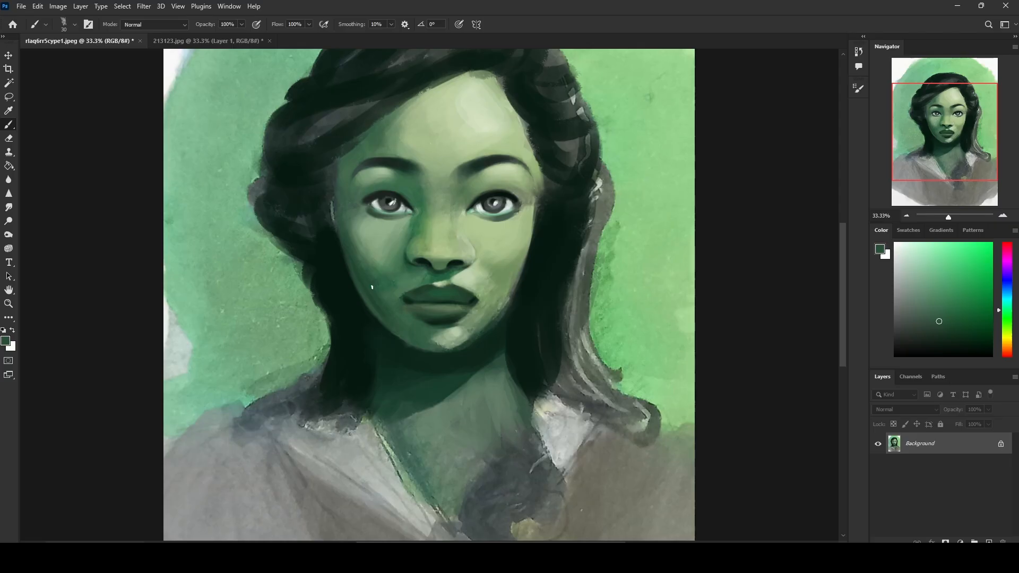
pyautogui.moveTo(382, 273)
pyautogui.mouseDown()
pyautogui.moveTo(386, 289)
pyautogui.moveTo(418, 279)
pyautogui.mouseUp()
pyautogui.hotkey('ctrl', 'z')
# Step: Refine the left cheek and jaw edge with sampled dark greens at 100% opacity, enlarging the brush to 80 px
pyautogui.keyDown('alt'); pyautogui.click(371, 297); pyautogui.keyUp('alt')
pyautogui.keyDown('alt'); pyautogui.click(373, 297); pyautogui.keyUp('alt')
pyautogui.keyDown('alt'); pyautogui.click(377, 290); pyautogui.keyUp('alt')
pyautogui.keyDown('alt'); pyautogui.click(371, 284); pyautogui.keyUp('alt')
pyautogui.keyDown('alt'); pyautogui.click(378, 307); pyautogui.keyUp('alt')
pyautogui.keyDown('alt'); pyautogui.click(375, 236); pyautogui.keyUp('alt')
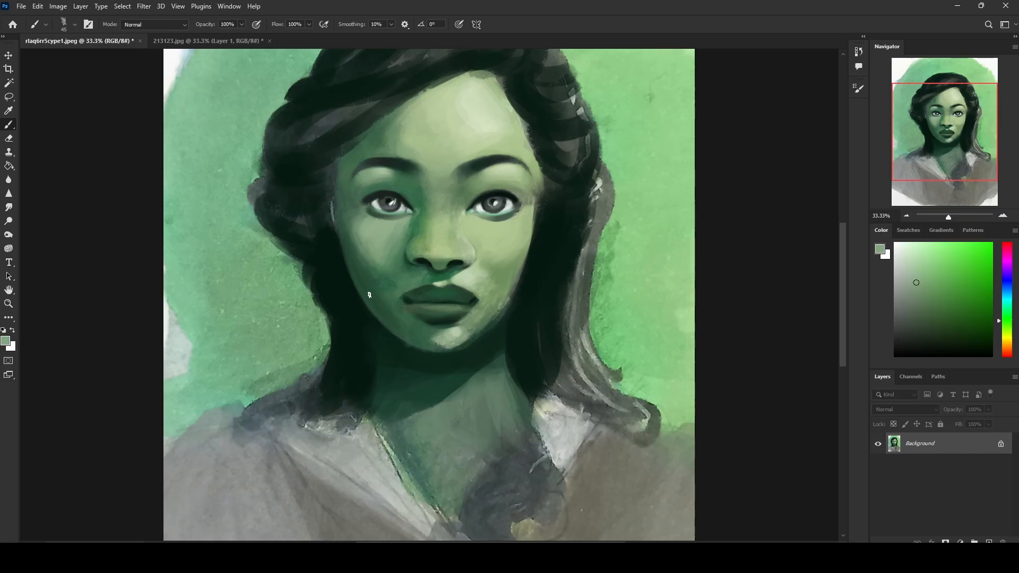
pyautogui.hotkey('ctrl', '-')
pyautogui.keyDown('alt'); pyautogui.click(401, 325); pyautogui.keyUp('alt')
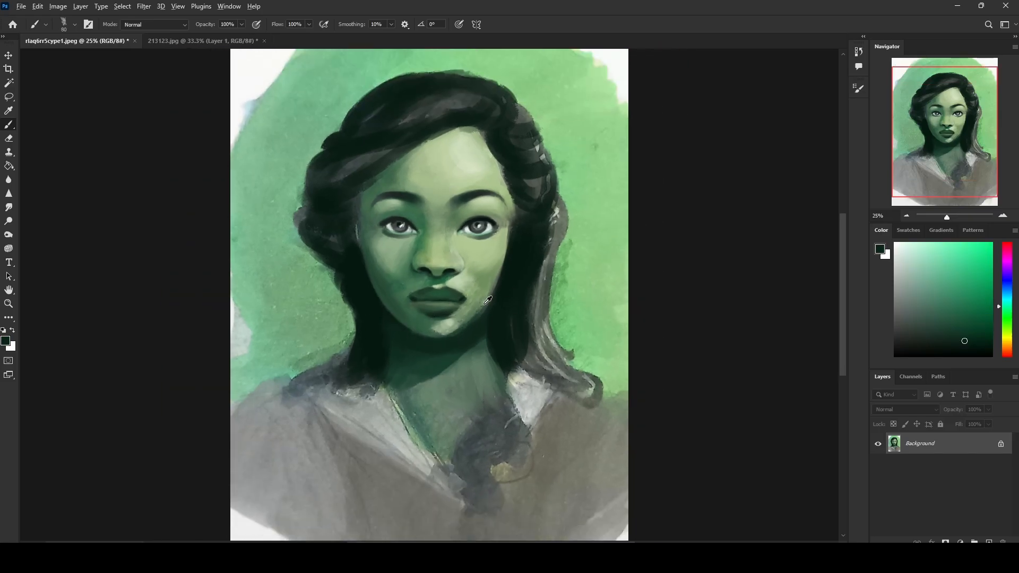
# Step: Blend the chin and right jawline with sampled greens at 80 px and 100% opacity
pyautogui.keyDown('alt'); pyautogui.click(474, 322); pyautogui.keyUp('alt')
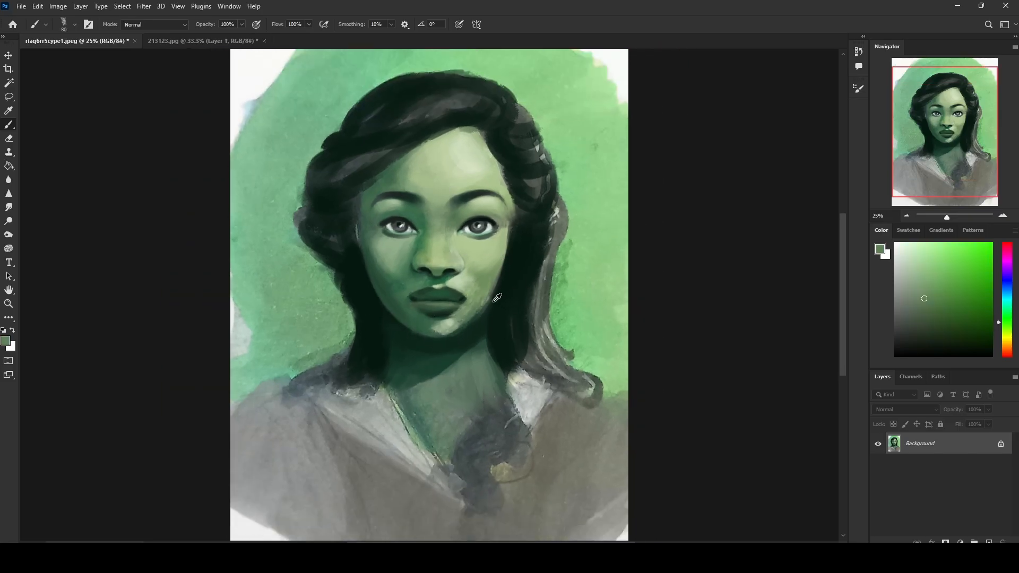
pyautogui.keyDown('alt'); pyautogui.click(483, 335); pyautogui.keyUp('alt')
pyautogui.moveTo(464, 328); pyautogui.dragTo(485, 316)
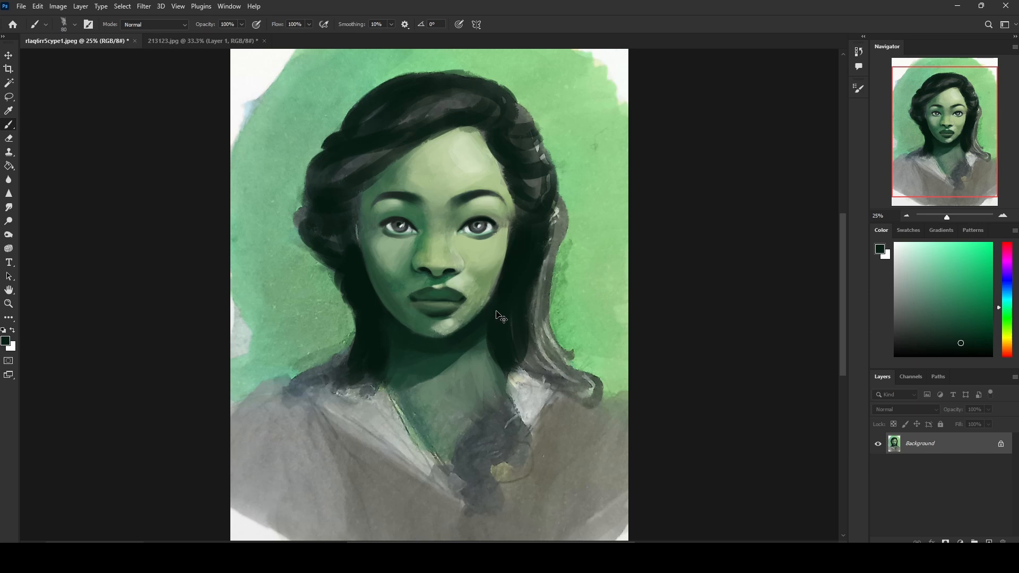
pyautogui.keyDown('alt'); pyautogui.click(469, 313); pyautogui.keyUp('alt')
pyautogui.keyDown('alt'); pyautogui.click(457, 324); pyautogui.keyUp('alt')
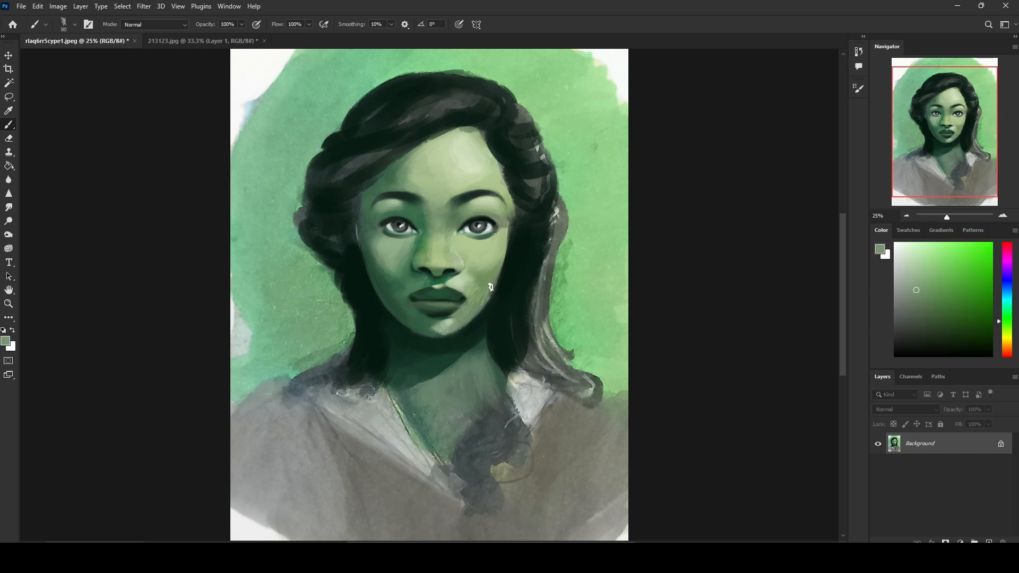
pyautogui.keyDown('alt'); pyautogui.click(457, 328); pyautogui.keyUp('alt')
# Step: Define the jaw and cheek edges along the hair with sampled dark tones at 80 px
pyautogui.keyDown('alt'); pyautogui.click(502, 285); pyautogui.keyUp('alt')
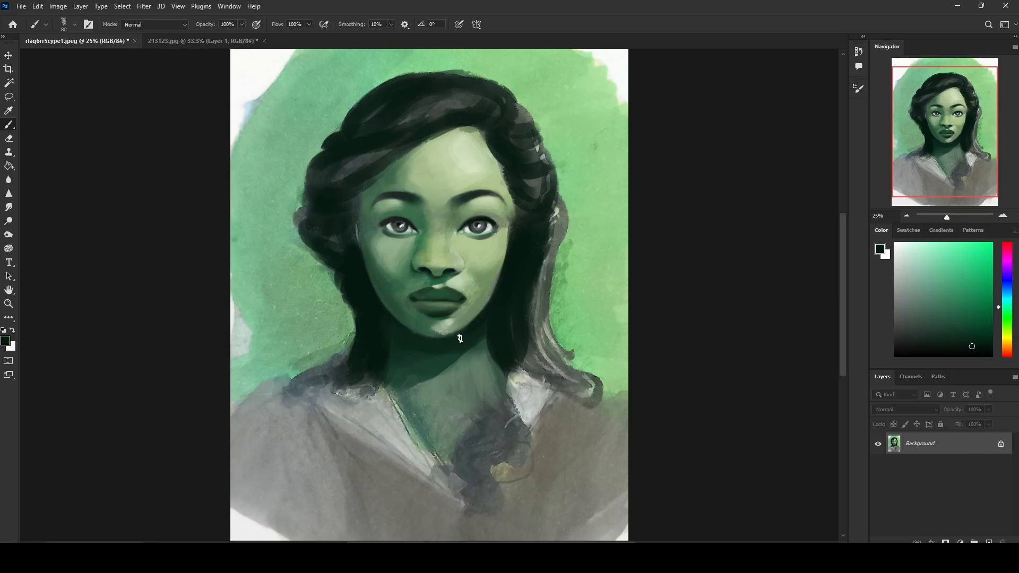
pyautogui.keyDown('alt'); pyautogui.click(488, 324); pyautogui.keyUp('alt')
pyautogui.keyDown('alt'); pyautogui.click(385, 305); pyautogui.keyUp('alt')
pyautogui.keyDown('alt'); pyautogui.click(366, 277); pyautogui.keyUp('alt')
# Step: Lower the brush opacity to 33% and adjust its size to 175 px for near-black shading around the hairline
pyautogui.press(']')
pyautogui.press(']')
pyautogui.moveTo(241, 25); pyautogui.dragTo(211, 38)
pyautogui.press(']')
pyautogui.press(']')
pyautogui.press(']')
pyautogui.press(']')
pyautogui.press(']')
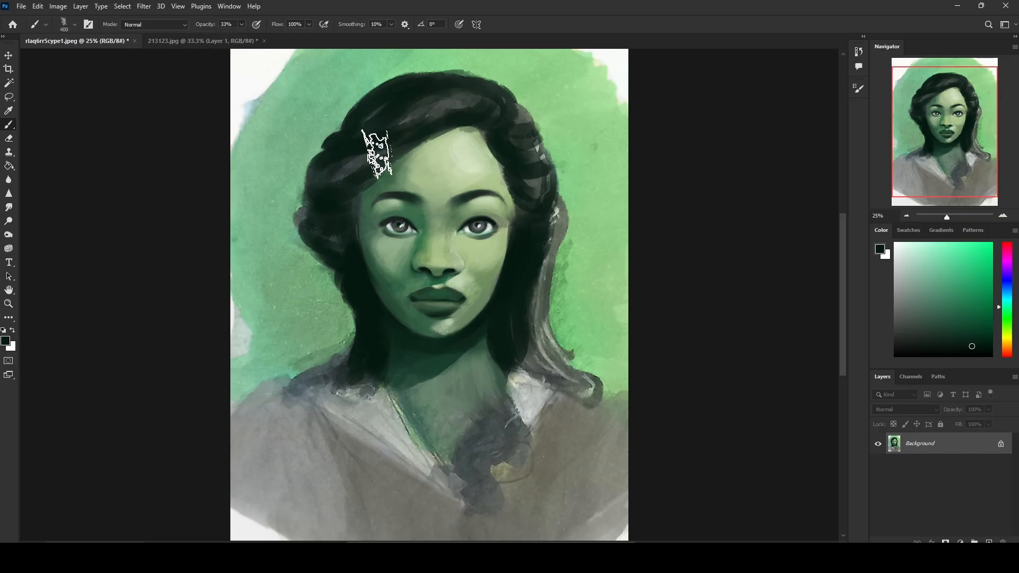
pyautogui.press('[')
pyautogui.press('[')
pyautogui.press('[')
pyautogui.press('[')
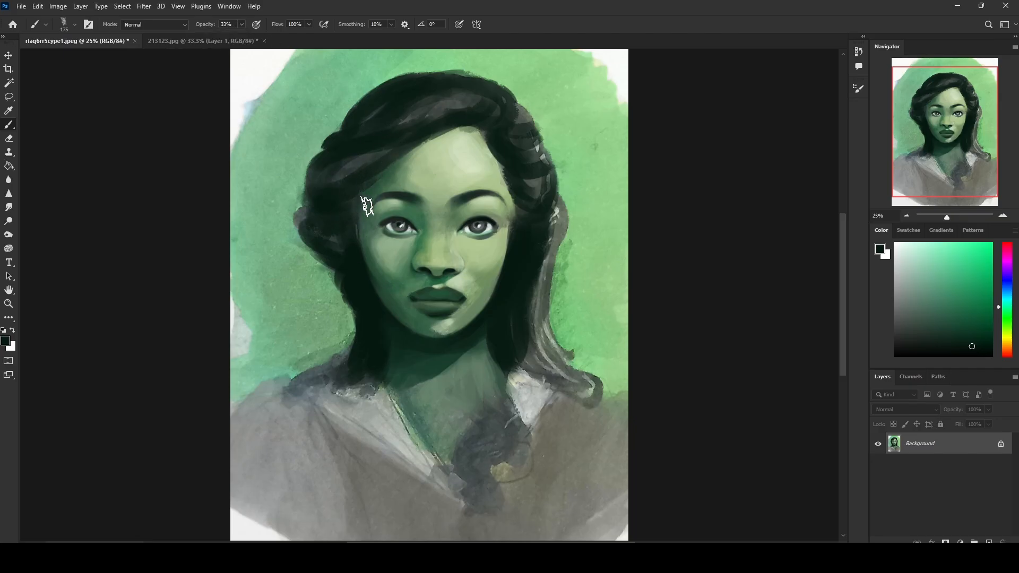
# Step: Shade the hair and left edge of the face with near-black at 33% opacity, varying the brush up to 300 px
pyautogui.press('[')
pyautogui.press('[')
pyautogui.press('[')
pyautogui.press(']')
pyautogui.press('[')
pyautogui.press('[')
pyautogui.press(']')
pyautogui.press(']')
pyautogui.press(']')
pyautogui.press(']')
pyautogui.press(']')
pyautogui.press(']')
pyautogui.press(']')
pyautogui.press(']')
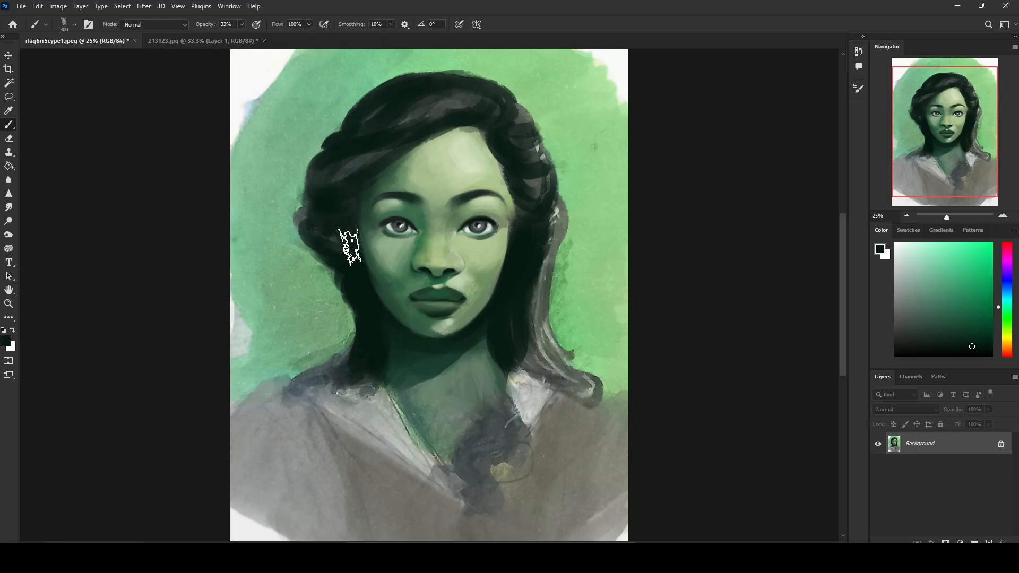
pyautogui.press('[')
pyautogui.press('[')
pyautogui.press('[')
pyautogui.press('[')
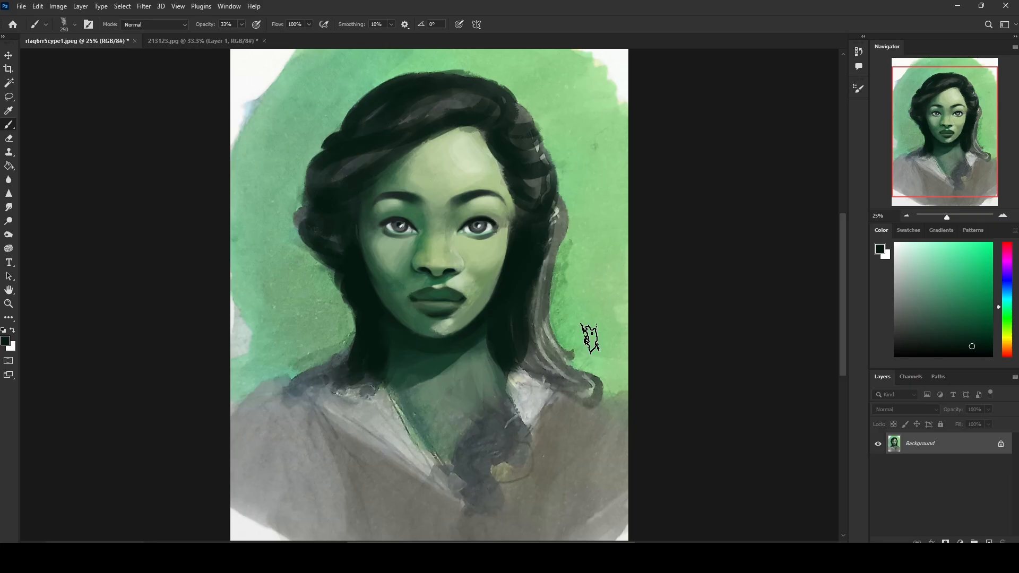
# Step: Soften the chin highlight with sampled light and mid greens, using a 50 px brush at 78% opacity
pyautogui.press('[')
pyautogui.press('[')
pyautogui.press('[')
pyautogui.click(242, 25)
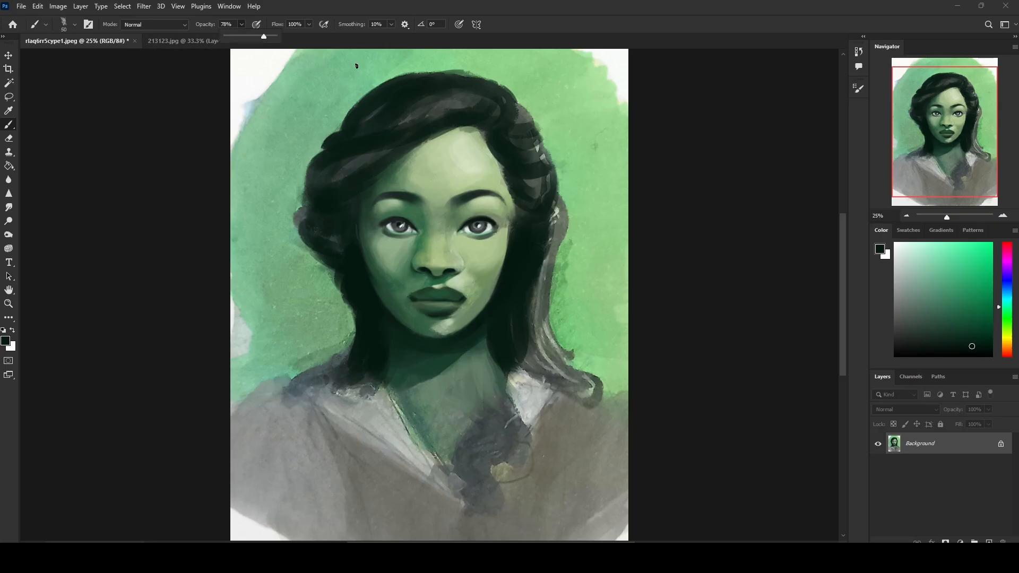
pyautogui.keyDown('alt'); pyautogui.click(446, 326); pyautogui.keyUp('alt')
pyautogui.keyDown('alt'); pyautogui.click(451, 331); pyautogui.keyUp('alt')
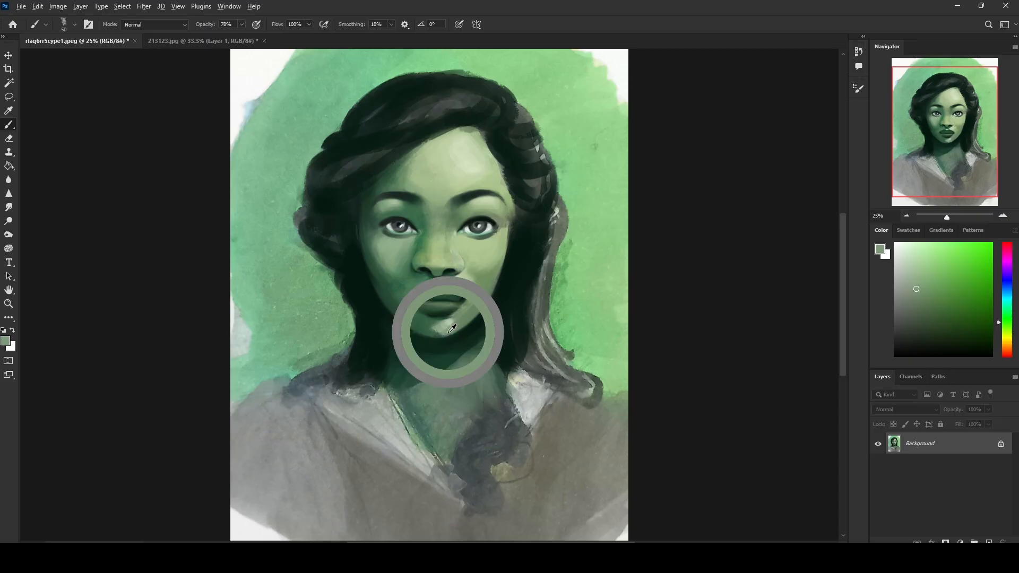
pyautogui.keyDown('alt'); pyautogui.click(439, 333); pyautogui.keyUp('alt')
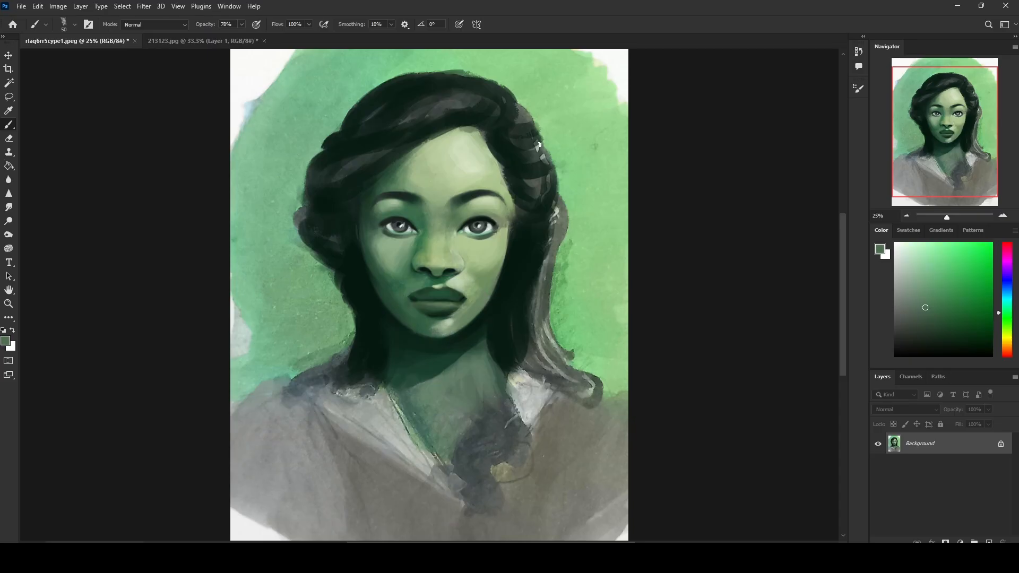
pyautogui.keyDown('alt'); pyautogui.click(453, 323); pyautogui.keyUp('alt')
# Step: Step through earlier brush strokes in the document history to examine how the face and lips were repainted
pyautogui.click(859, 51)
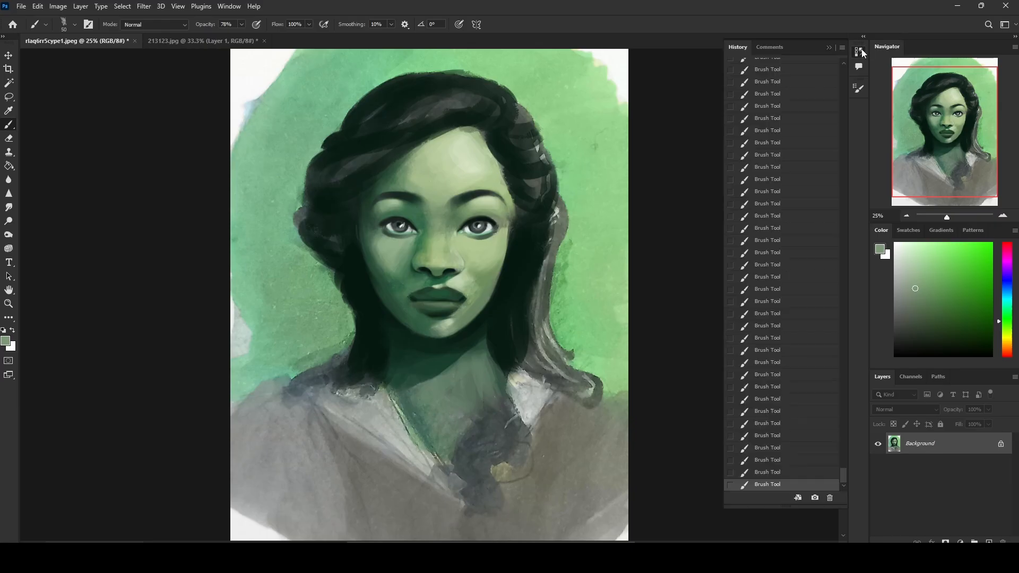
pyautogui.moveTo(840, 474); pyautogui.dragTo(843, 378)
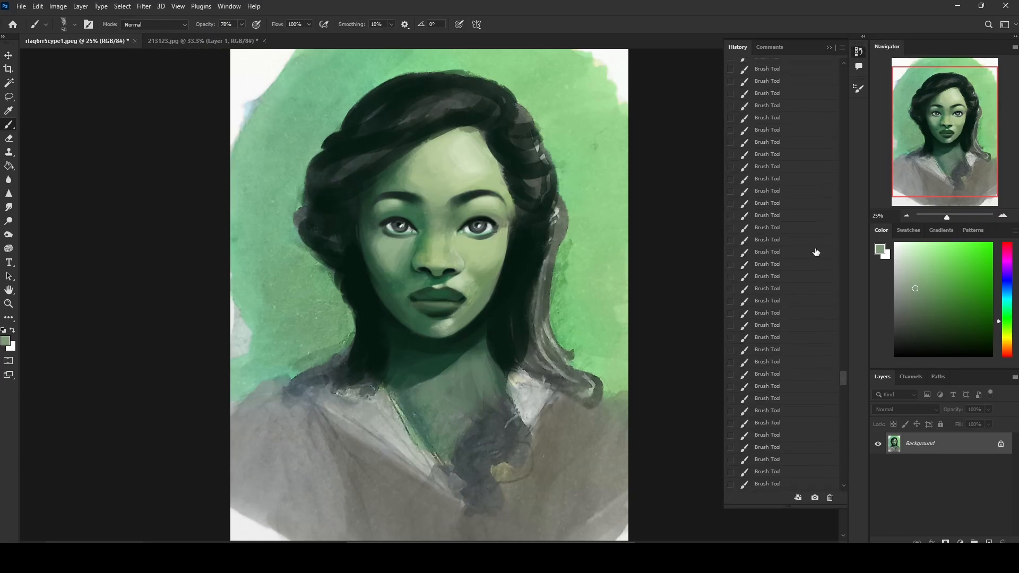
pyautogui.click(801, 180)
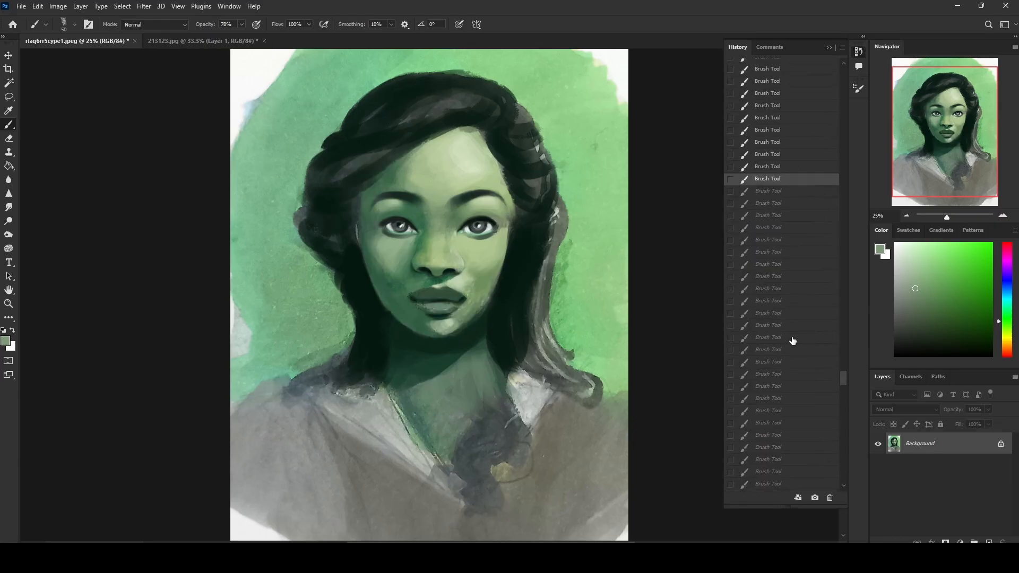
pyautogui.scroll(-11, 786, 366)
pyautogui.click(787, 381)
pyautogui.scroll(-3, 788, 382)
pyautogui.scroll(-1, 788, 384)
pyautogui.click(788, 383)
pyautogui.scroll(-9, 789, 386)
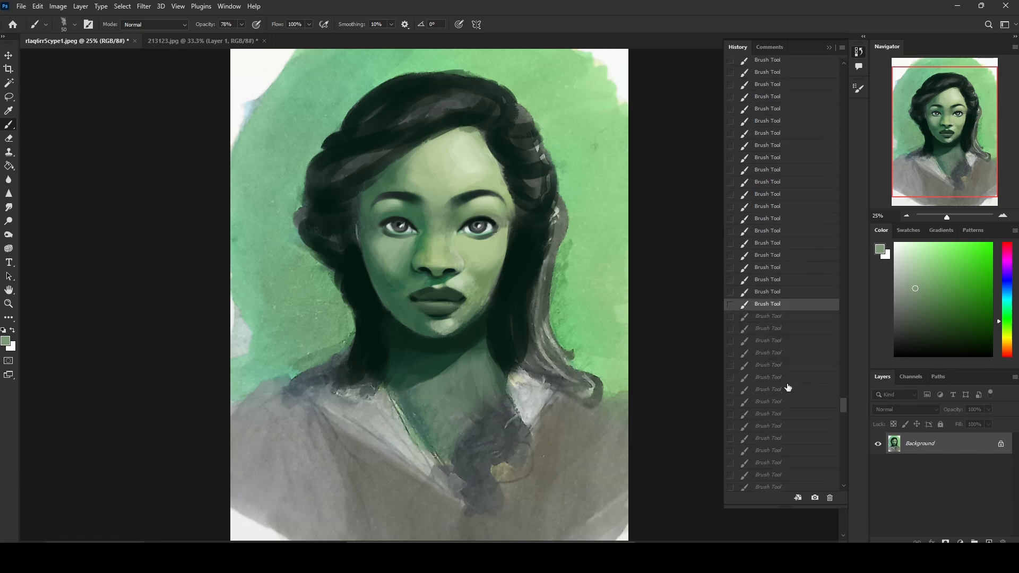
pyautogui.click(790, 389)
pyautogui.scroll(-8, 789, 389)
pyautogui.click(790, 390)
pyautogui.scroll(-6, 789, 390)
pyautogui.scroll(-1, 790, 390)
pyautogui.click(790, 390)
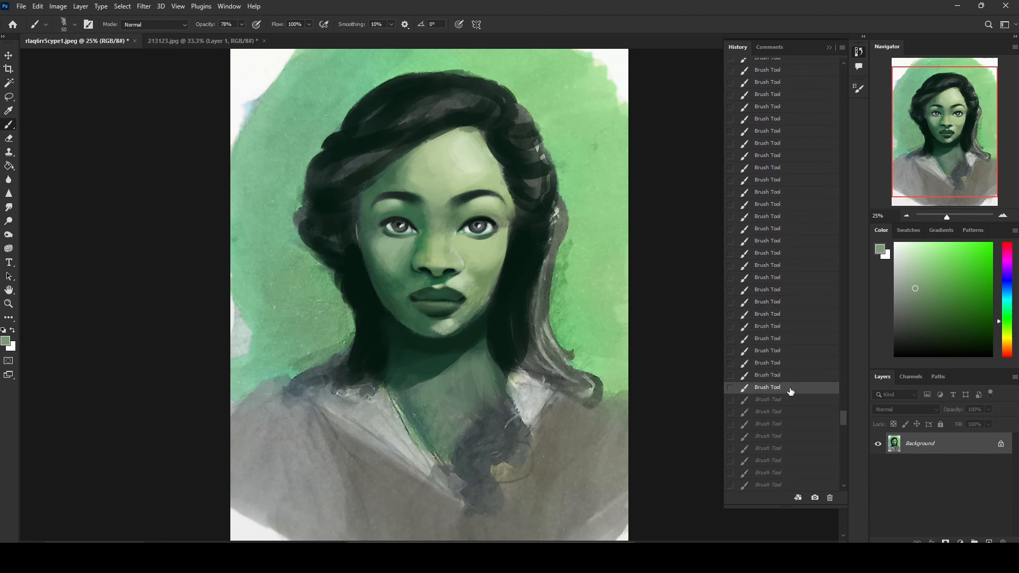
pyautogui.scroll(1, 791, 388)
pyautogui.click(790, 353)
pyautogui.click(778, 207)
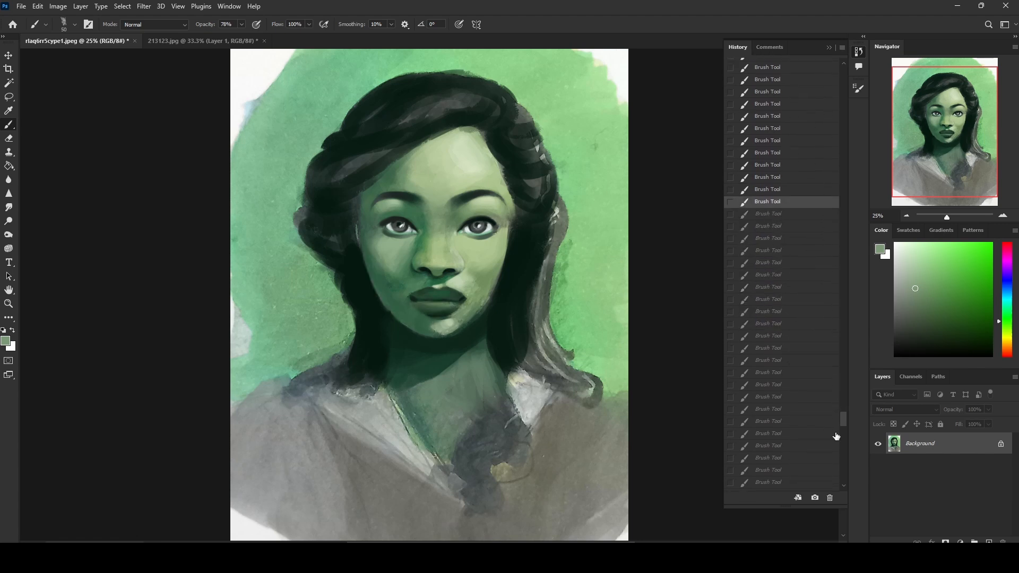
# Step: Return to the latest brush stroke in the history and select the entire canvas for copying
pyautogui.moveTo(844, 419); pyautogui.dragTo(851, 484)
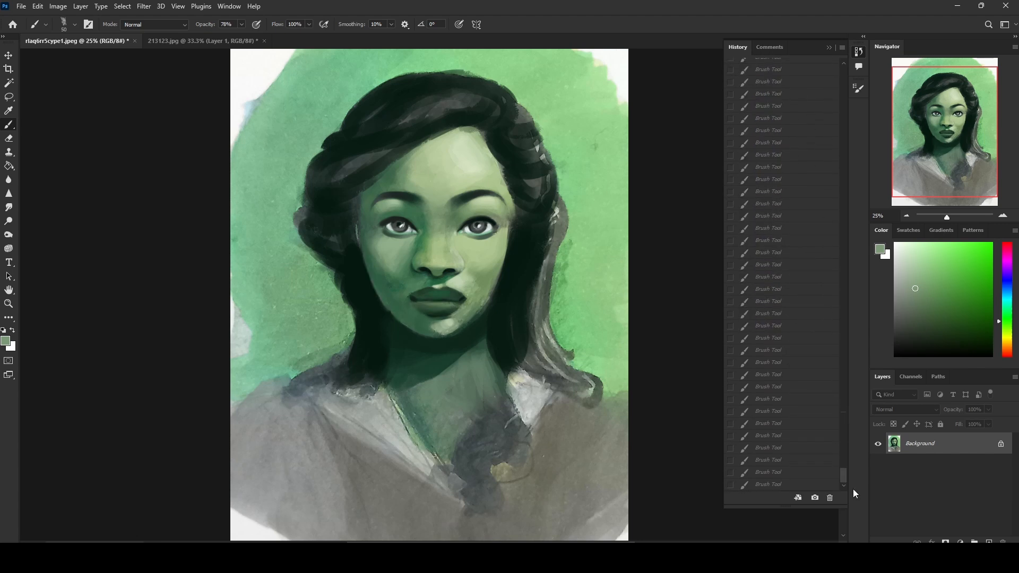
pyautogui.click(771, 485)
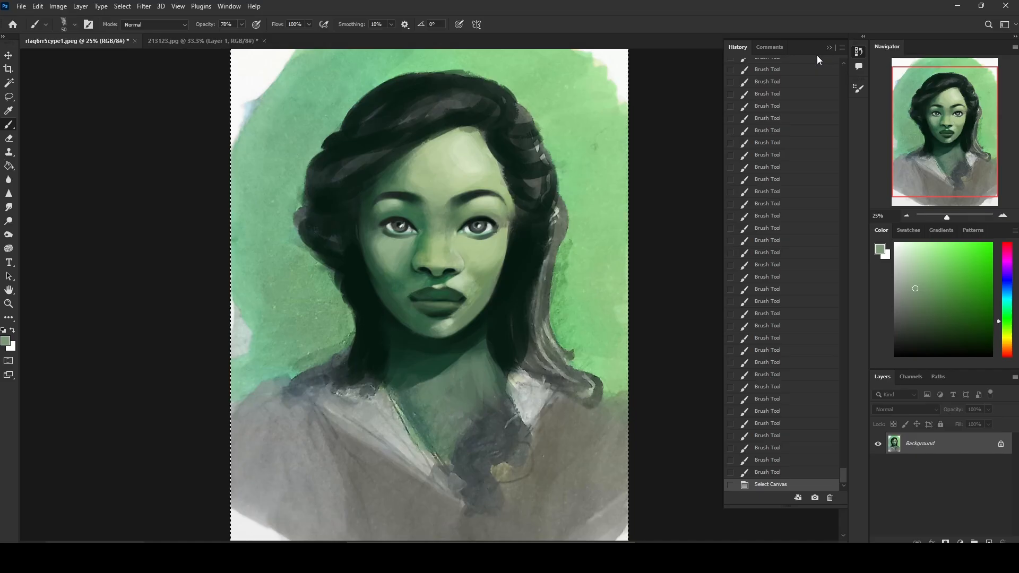
pyautogui.hotkey('ctrl', 'a')
# Step: Step back through the history's brush strokes to look for an earlier state of the lips and chin for comparison
pyautogui.scroll(1, 779, 294)
pyautogui.scroll(1, 779, 294)
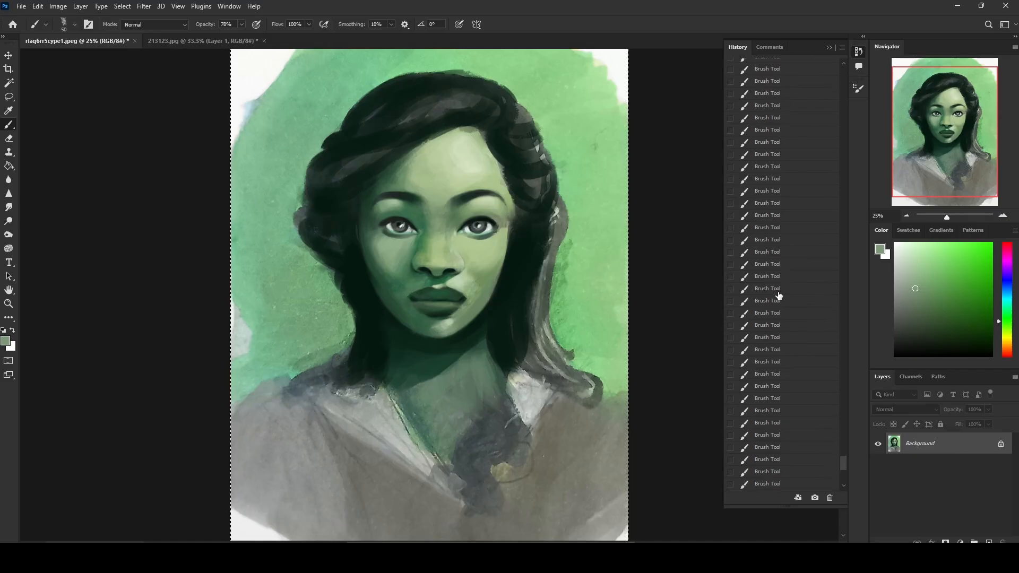
pyautogui.click(775, 259)
pyautogui.click(773, 308)
pyautogui.click(773, 346)
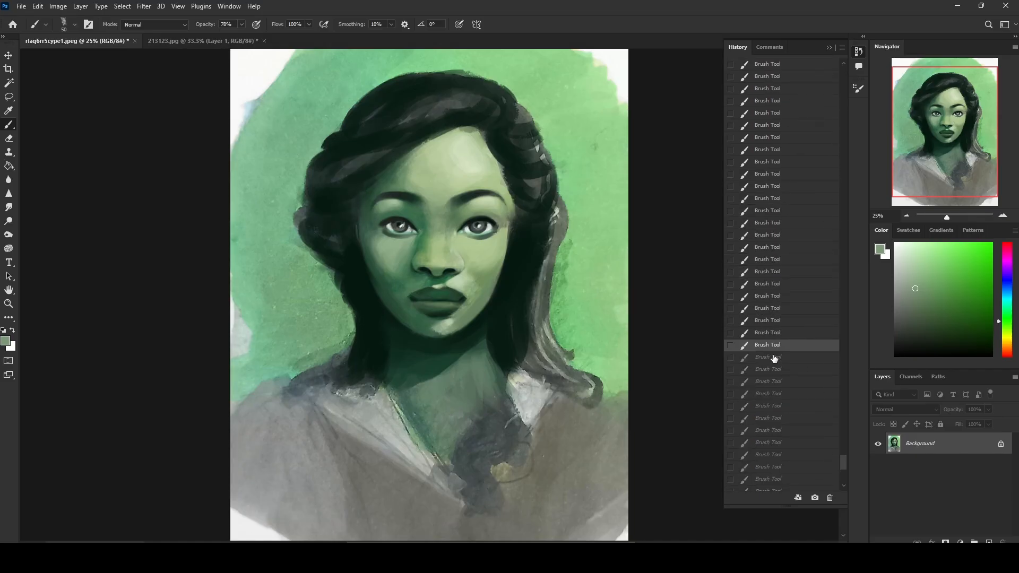
pyautogui.click(775, 370)
pyautogui.click(755, 211)
pyautogui.click(761, 149)
pyautogui.scroll(6, 769, 212)
pyautogui.click(768, 229)
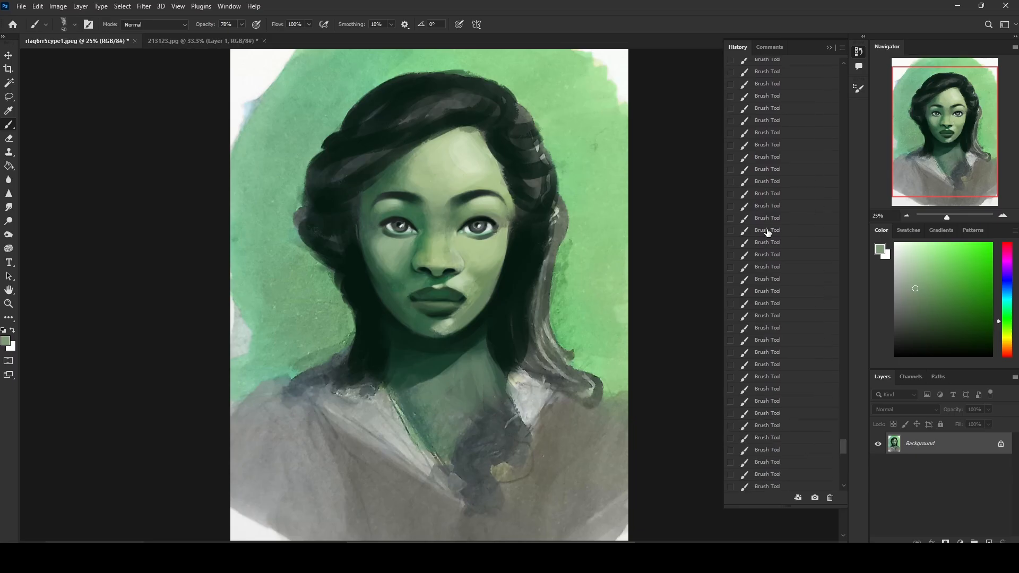
pyautogui.click(767, 145)
pyautogui.click(769, 193)
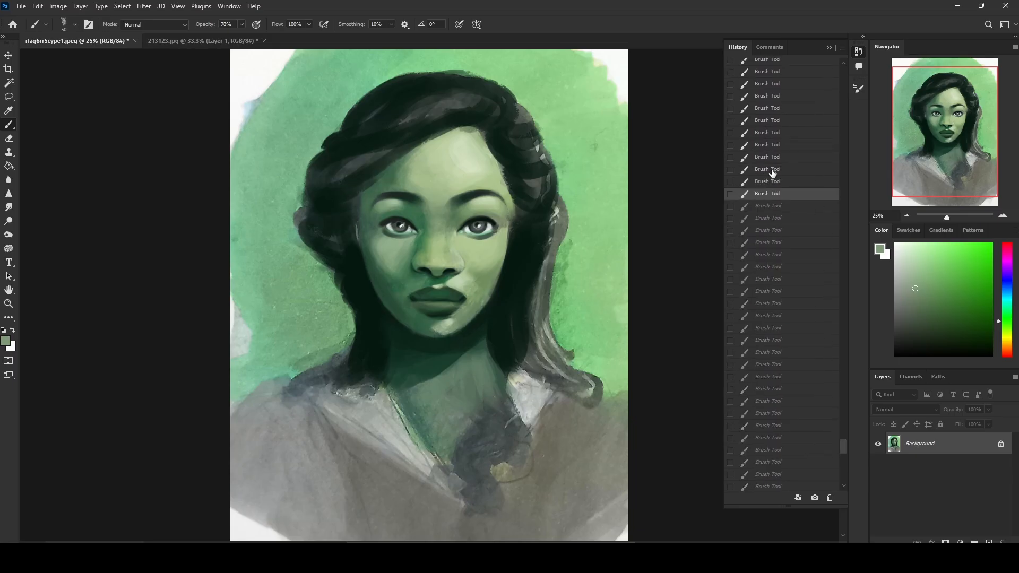
pyautogui.click(772, 146)
pyautogui.scroll(9, 805, 207)
pyautogui.scroll(3, 796, 212)
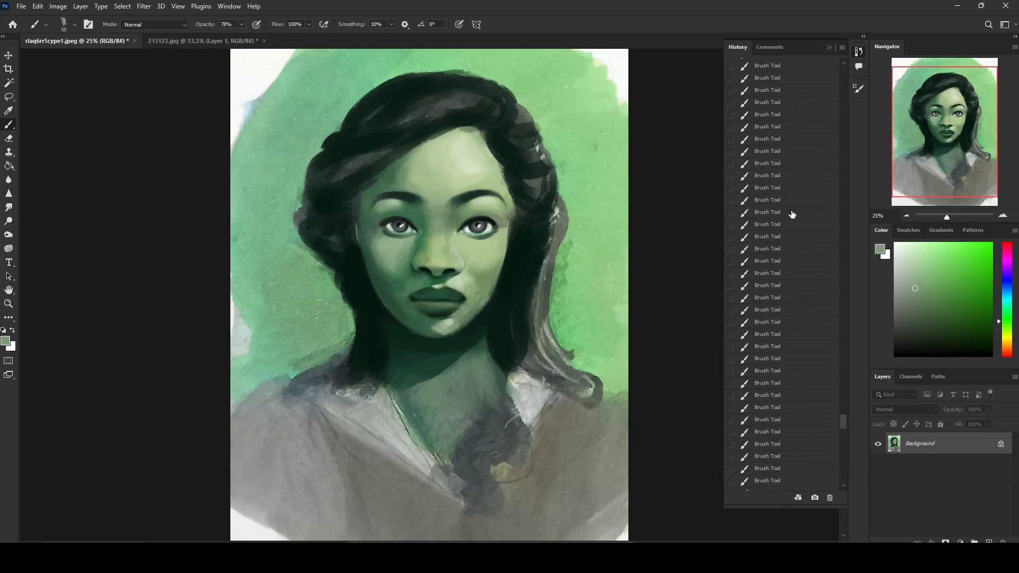
# Step: Revert the painting to an earlier brush stroke in the history that serves as the before version
pyautogui.click(781, 187)
pyautogui.click(784, 105)
pyautogui.click(781, 78)
pyautogui.scroll(1, 779, 65)
pyautogui.click(770, 196)
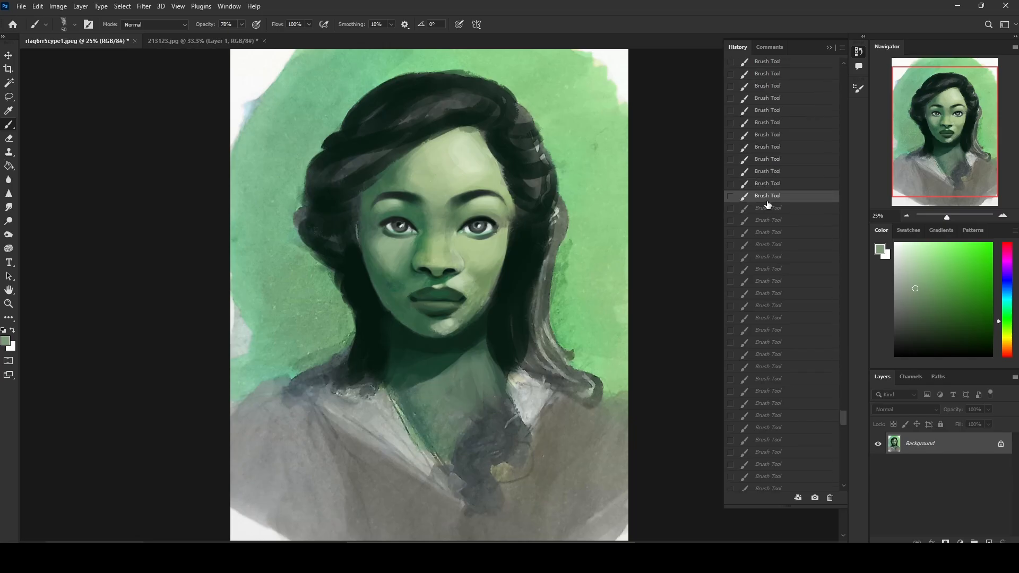
pyautogui.click(768, 232)
pyautogui.click(770, 269)
pyautogui.click(771, 318)
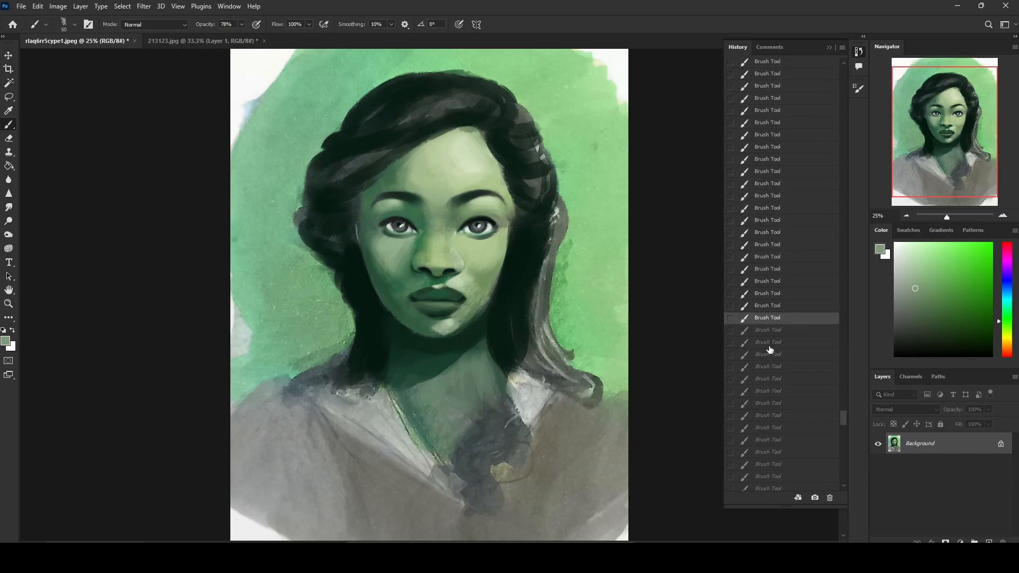
pyautogui.click(773, 295)
pyautogui.click(776, 272)
pyautogui.click(772, 296)
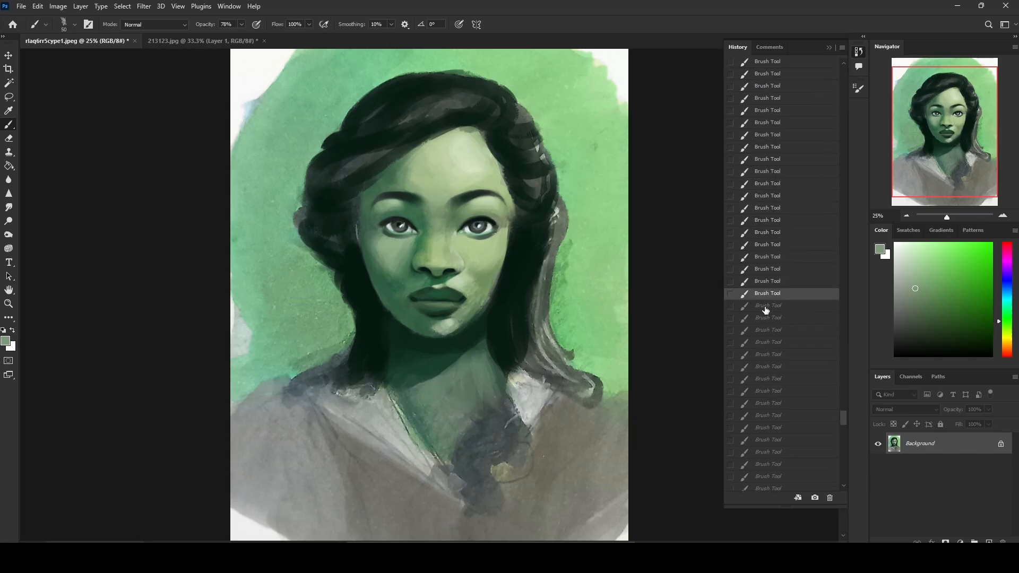
pyautogui.click(767, 308)
pyautogui.click(771, 320)
pyautogui.click(775, 295)
pyautogui.click(775, 282)
# Step: Paste the copied final painting as a new layer and toggle its visibility to compare it with the earlier version
pyautogui.click(830, 48)
pyautogui.hotkey('ctrl', 'v')
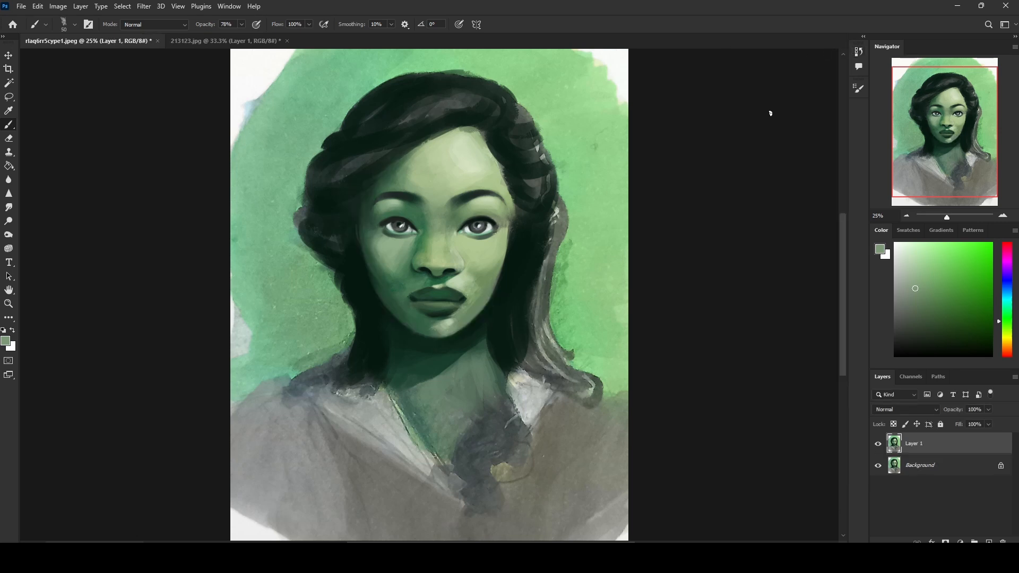
pyautogui.click(878, 445)
pyautogui.click(878, 445)
pyautogui.click(878, 445)
pyautogui.click(877, 446)
pyautogui.hotkey('ctrl', '+')
pyautogui.click(877, 446)
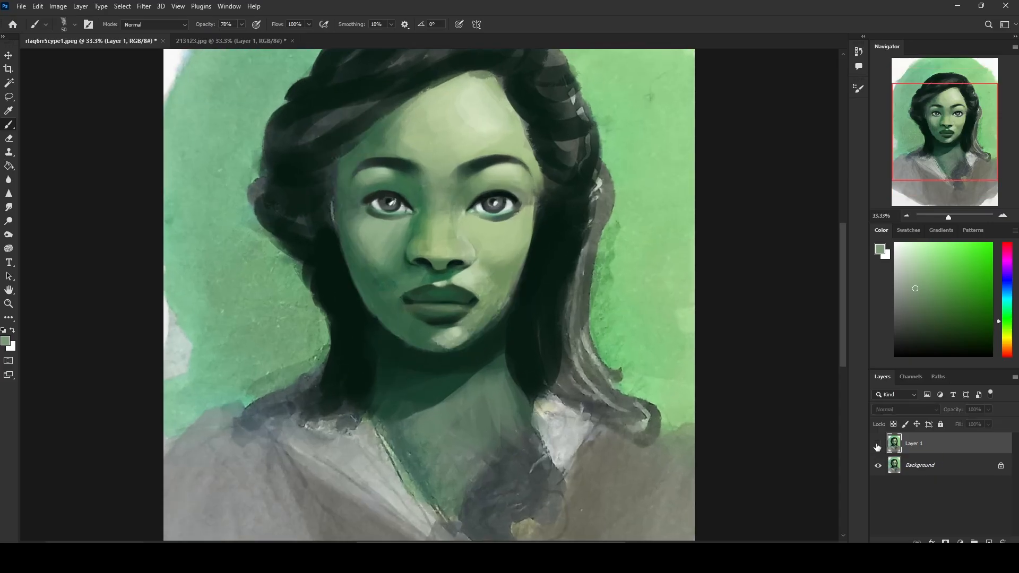
# Step: Toggle the visibility of Layer 1 repeatedly to compare the repainted face with the earlier version
pyautogui.click(877, 446)
pyautogui.click(877, 446)
pyautogui.click(877, 446)
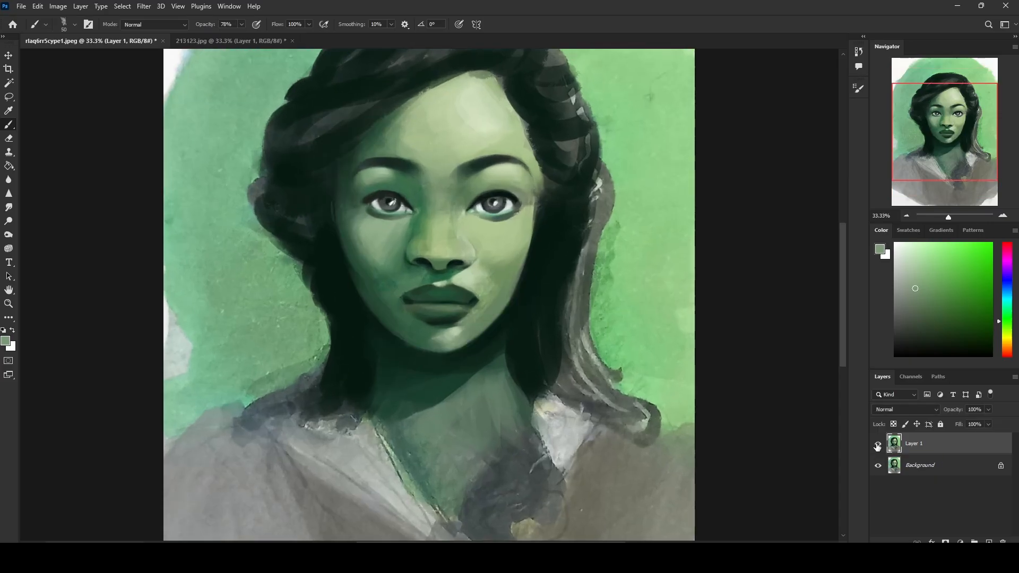
pyautogui.click(877, 446)
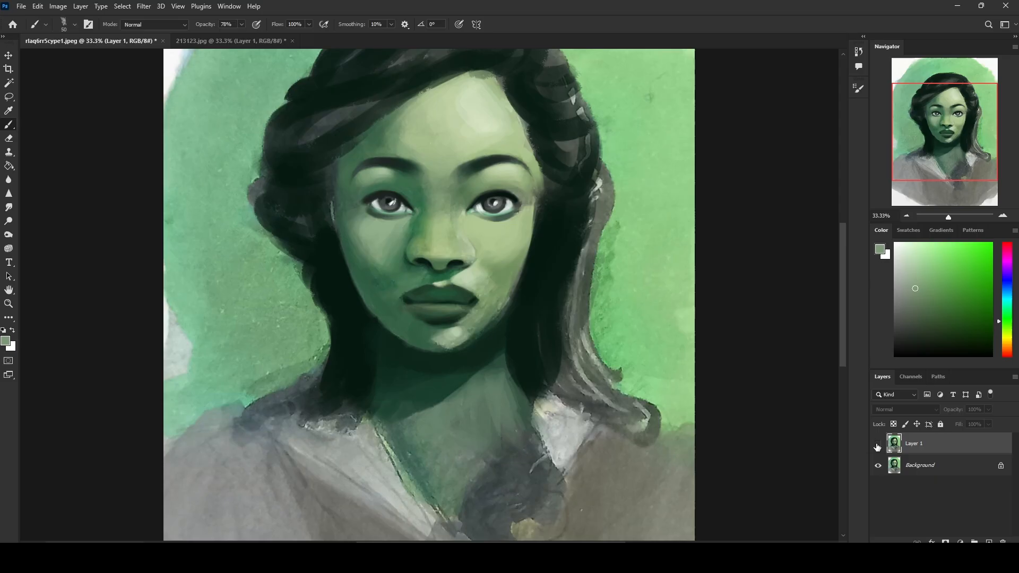
pyautogui.click(877, 446)
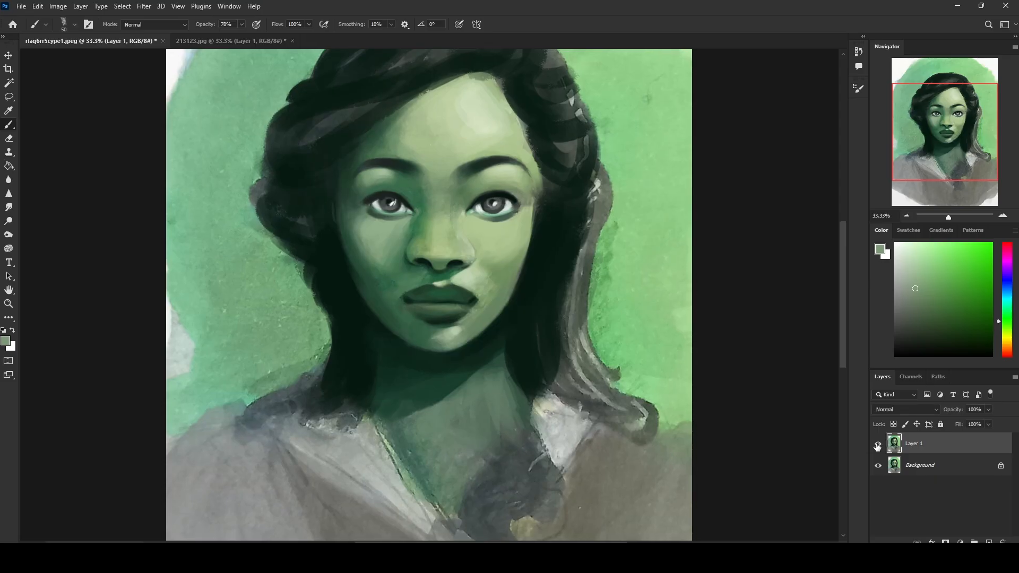
pyautogui.hotkey('ctrl', '-')
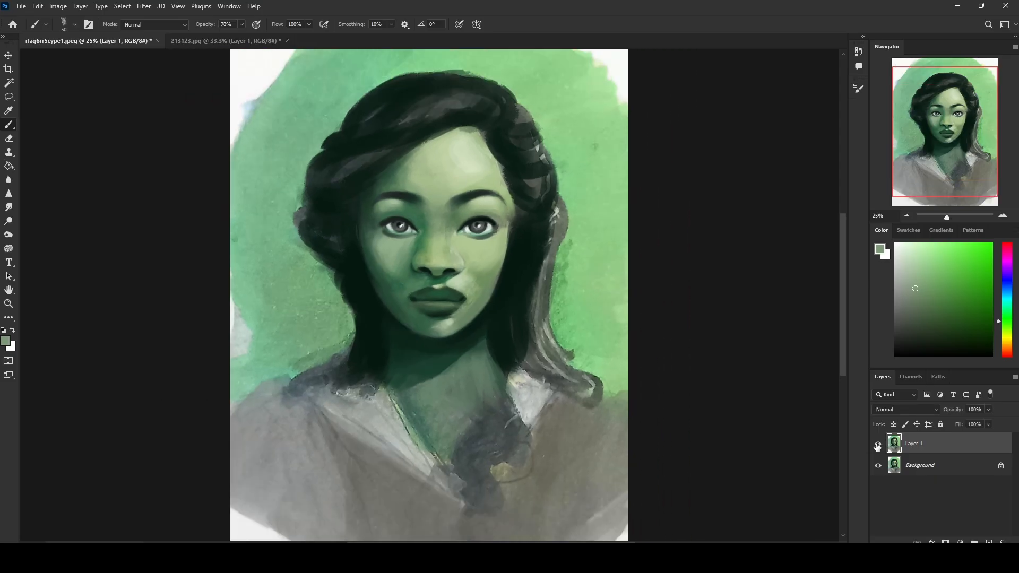
# Step: Sample nearby light and dark greens and touch up the shading around the lips, chin, jaw and adjoining hair
pyautogui.keyDown('alt'); pyautogui.click(415, 288); pyautogui.keyUp('alt')
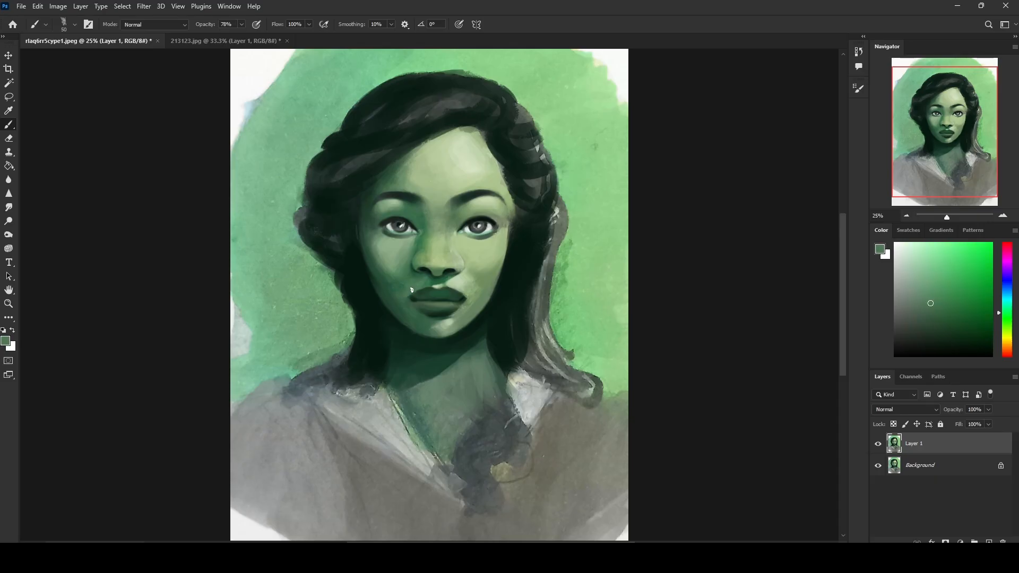
pyautogui.keyDown('alt'); pyautogui.click(469, 283); pyautogui.keyUp('alt')
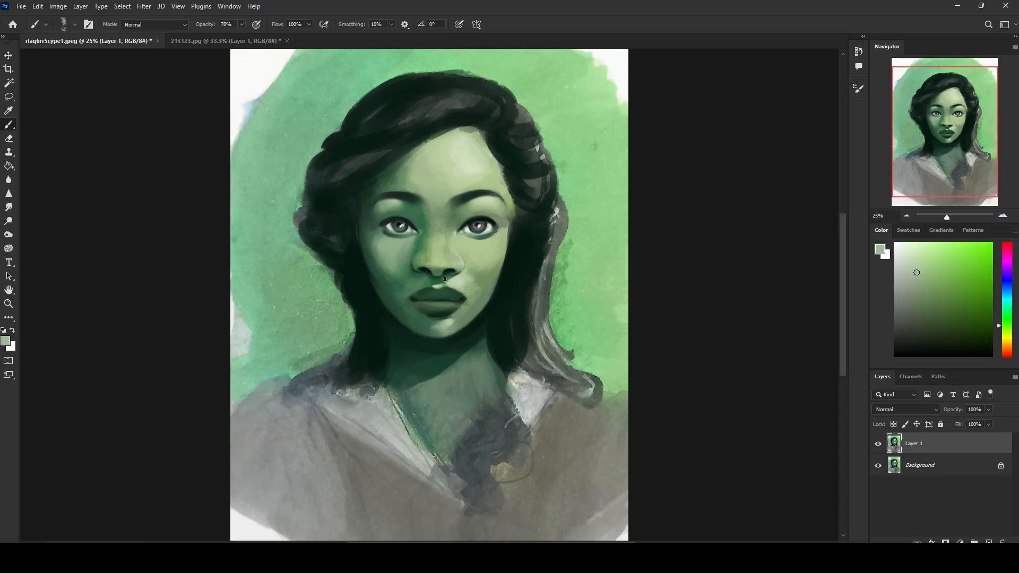
pyautogui.keyDown('alt'); pyautogui.click(438, 315); pyautogui.keyUp('alt')
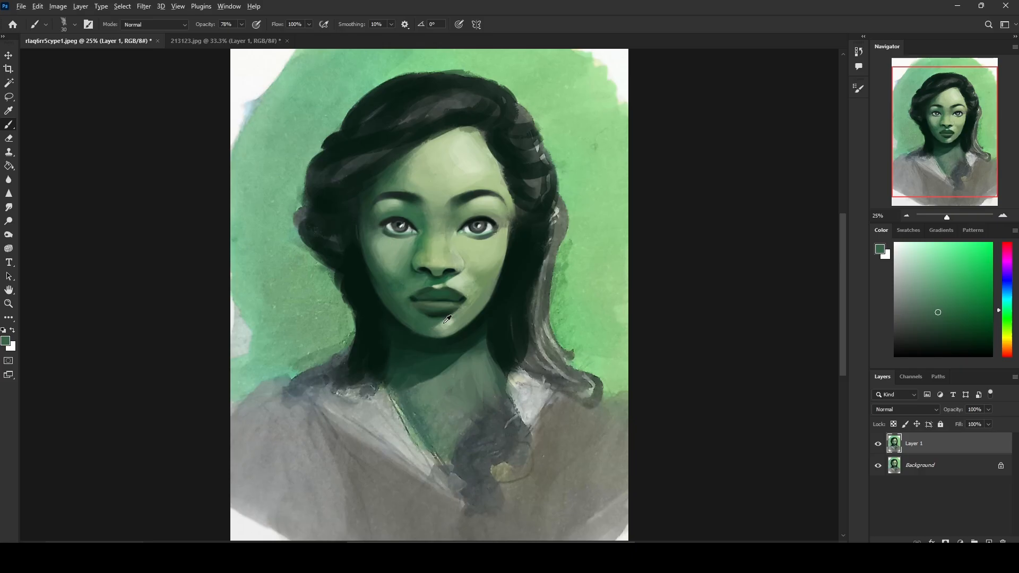
pyautogui.keyDown('alt'); pyautogui.click(446, 321); pyautogui.keyUp('alt')
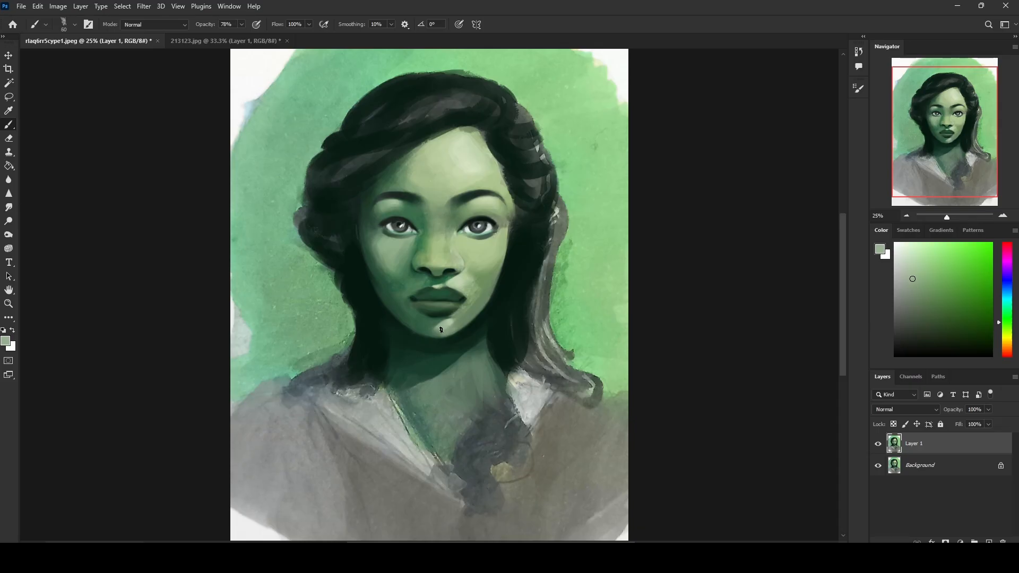
pyautogui.keyDown('alt'); pyautogui.click(405, 336); pyautogui.keyUp('alt')
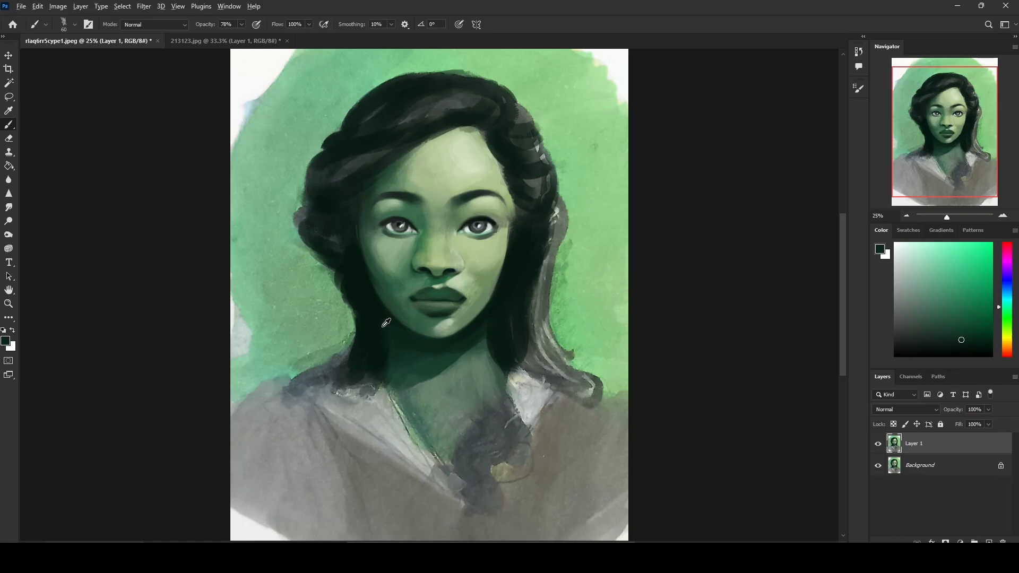
pyautogui.keyDown('alt'); pyautogui.click(367, 306); pyautogui.keyUp('alt')
pyautogui.keyDown('alt'); pyautogui.click(508, 340); pyautogui.keyUp('alt')
pyautogui.keyDown('alt'); pyautogui.click(392, 343); pyautogui.keyUp('alt')
pyautogui.keyDown('alt'); pyautogui.click(382, 319); pyautogui.keyUp('alt')
pyautogui.keyDown('alt'); pyautogui.click(358, 315); pyautogui.keyUp('alt')
# Step: Sample the background green, enlarge the brush to 400 and paint over the loose grey hair strand beside the long hair
pyautogui.keyDown('alt'); pyautogui.click(579, 265); pyautogui.keyUp('alt')
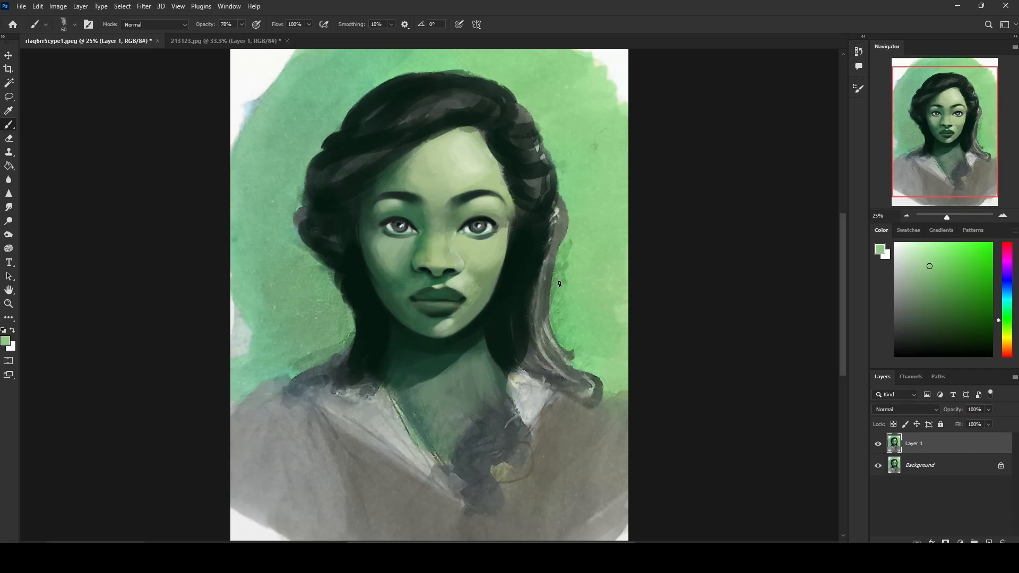
pyautogui.press(']')
pyautogui.press(']')
pyautogui.moveTo(571, 222); pyautogui.dragTo(554, 305)
pyautogui.press(']')
pyautogui.press(']')
pyautogui.press(']')
pyautogui.press(']')
pyautogui.press(']')
pyautogui.press(']')
pyautogui.moveTo(563, 260)
pyautogui.mouseDown()
pyautogui.moveTo(557, 329)
pyautogui.moveTo(571, 330)
pyautogui.mouseUp()
pyautogui.press(']')
pyautogui.hotkey('ctrl', 'z')
pyautogui.moveTo(577, 252); pyautogui.dragTo(573, 342)
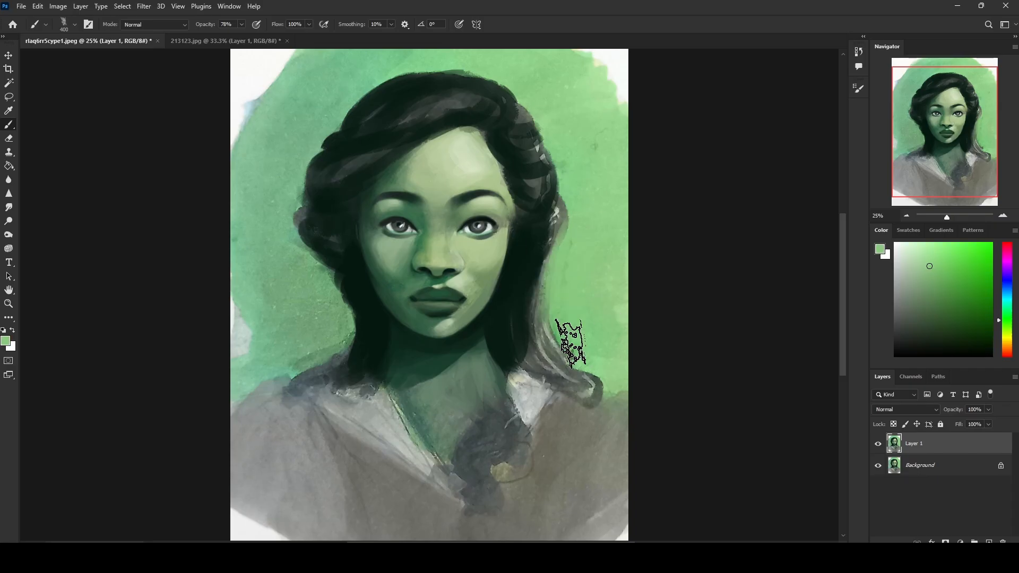
pyautogui.moveTo(564, 298)
pyautogui.mouseDown()
pyautogui.moveTo(557, 337)
pyautogui.moveTo(587, 364)
pyautogui.moveTo(589, 382)
pyautogui.mouseUp()
# Step: Sample the dark hair colour and redefine the outer edge of the long hair near the shoulder with a 200 brush
pyautogui.keyDown('alt'); pyautogui.click(546, 264); pyautogui.keyUp('alt')
pyautogui.press('[')
pyautogui.press('[')
pyautogui.press('[')
pyautogui.press('[')
pyautogui.press('[')
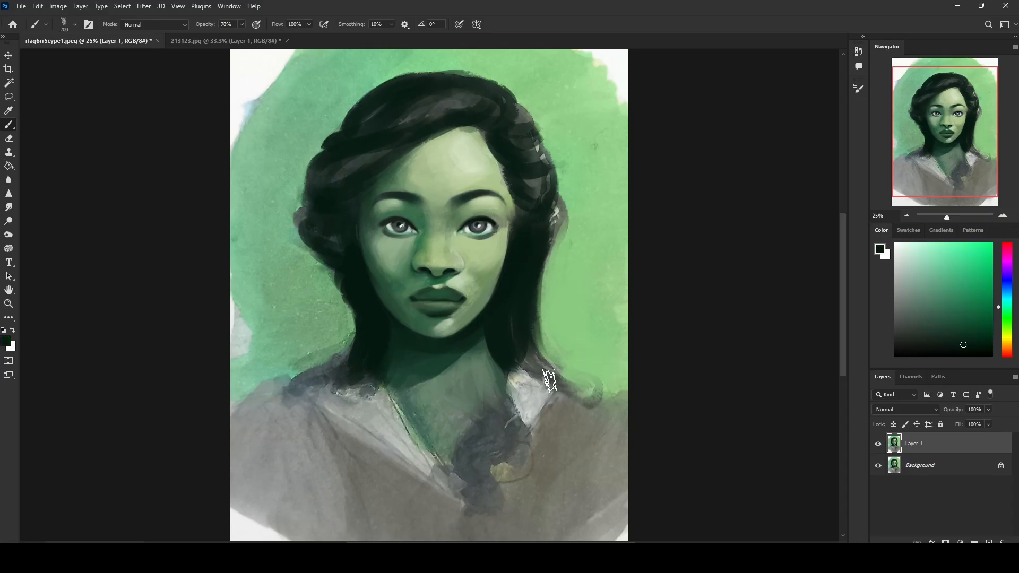
# Step: Try to extend the dark hair down over the collar and shoulder with a 400 brush
pyautogui.press(']')
pyautogui.press(']')
pyautogui.press(']')
pyautogui.press(']')
pyautogui.press(']')
pyautogui.moveTo(521, 326)
pyautogui.mouseDown()
pyautogui.moveTo(549, 372)
pyautogui.moveTo(536, 398)
pyautogui.moveTo(513, 353)
pyautogui.moveTo(564, 426)
pyautogui.moveTo(536, 398)
pyautogui.mouseUp()
pyautogui.press(']')
# Step: Try covering the white upper corners of the background with broad strokes of sampled greens using a 500 brush
pyautogui.scroll(-1, 582, 186)
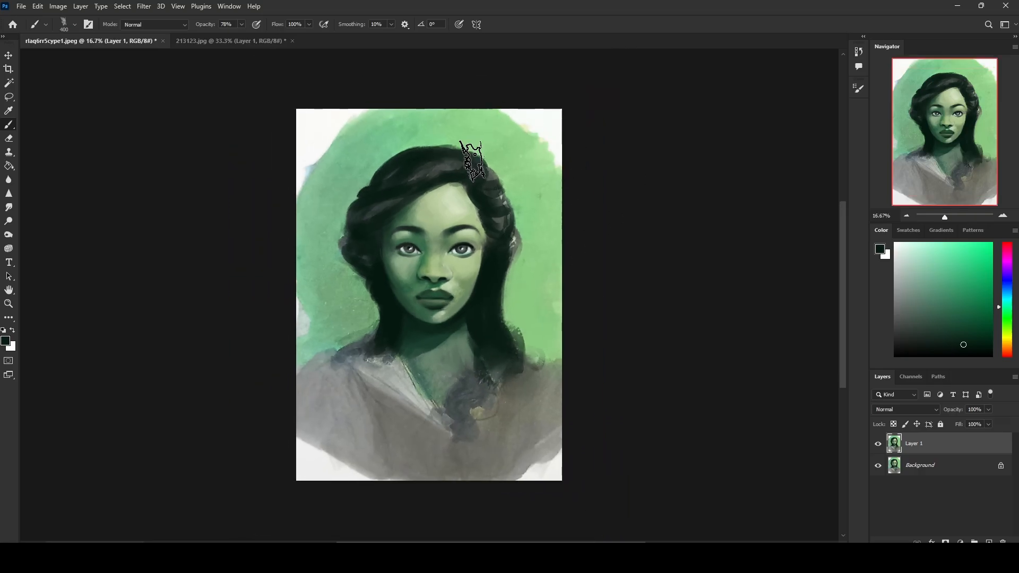
pyautogui.keyDown('alt'); pyautogui.click(370, 130); pyautogui.keyUp('alt')
pyautogui.moveTo(324, 125); pyautogui.dragTo(289, 195)
pyautogui.keyDown('alt'); pyautogui.click(346, 148); pyautogui.keyUp('alt')
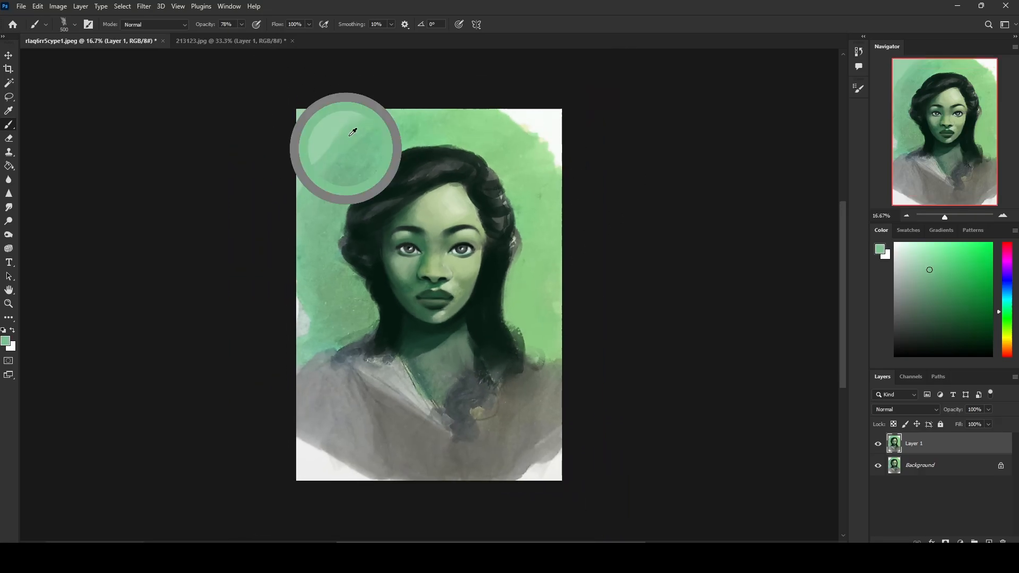
pyautogui.moveTo(340, 154); pyautogui.dragTo(300, 161)
pyautogui.keyDown('alt'); pyautogui.click(501, 133); pyautogui.keyUp('alt')
pyautogui.moveTo(523, 133)
pyautogui.mouseDown()
pyautogui.moveTo(563, 191)
pyautogui.moveTo(596, 182)
pyautogui.mouseUp()
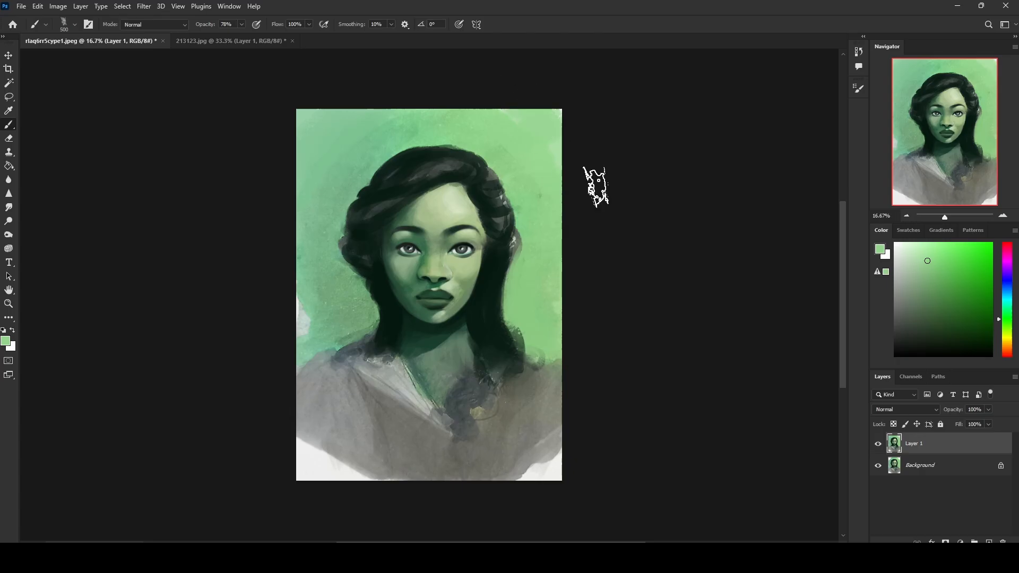
# Step: Try painting the white patch beside the shoulder with sampled green, and sample the shirt's grey for the lower corner
pyautogui.keyDown('alt'); pyautogui.click(316, 315); pyautogui.keyUp('alt')
pyautogui.moveTo(305, 310)
pyautogui.mouseDown()
pyautogui.moveTo(306, 342)
pyautogui.moveTo(340, 335)
pyautogui.mouseUp()
pyautogui.keyDown('alt'); pyautogui.click(340, 316); pyautogui.keyUp('alt')
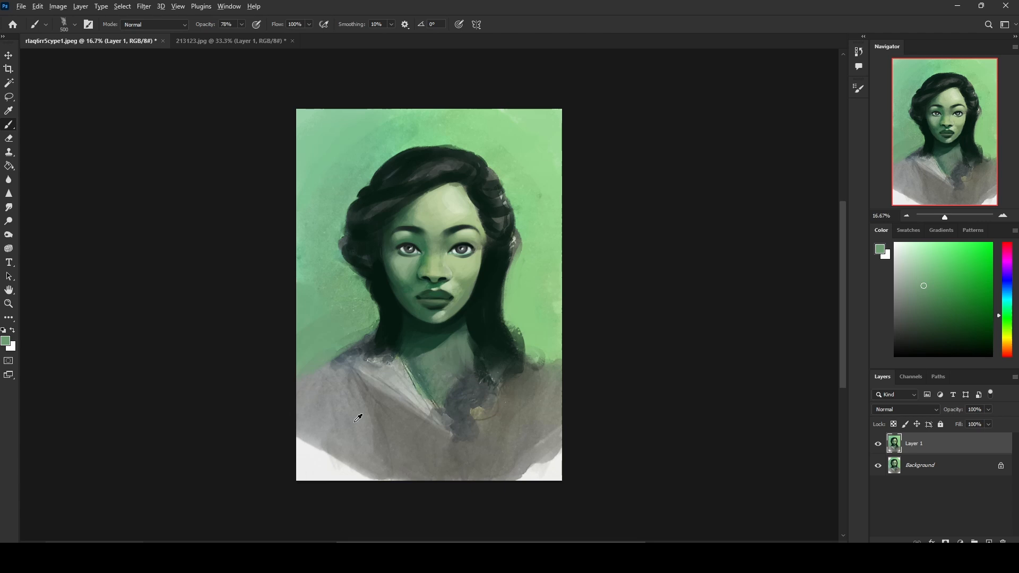
pyautogui.keyDown('alt'); pyautogui.click(344, 435); pyautogui.keyUp('alt')
# Step: Revert through the history to the brush stroke before the shoulder hair and background corners were painted
pyautogui.click(860, 53)
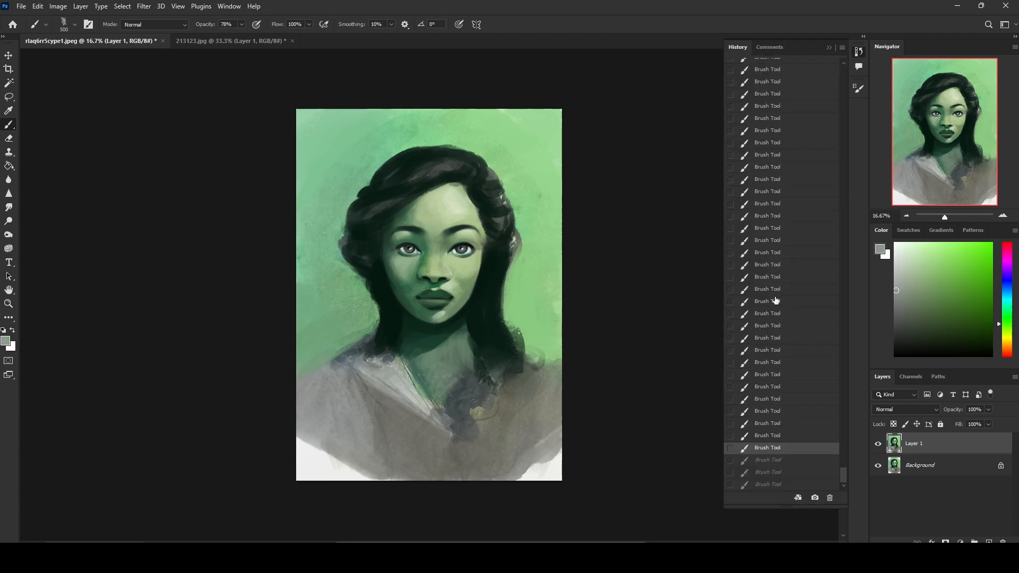
pyautogui.click(784, 167)
pyautogui.click(783, 215)
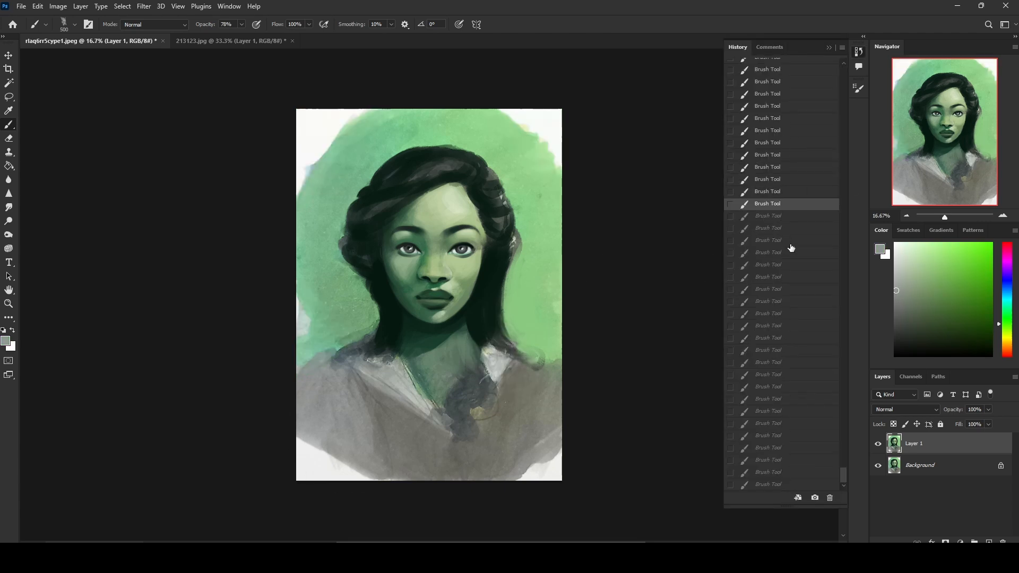
pyautogui.click(791, 240)
pyautogui.click(780, 215)
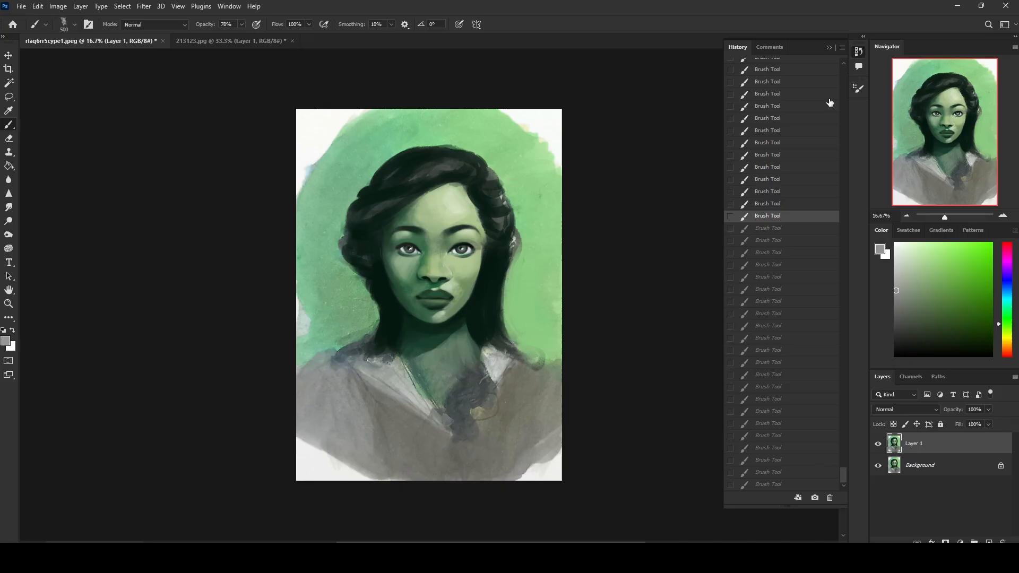
pyautogui.click(830, 48)
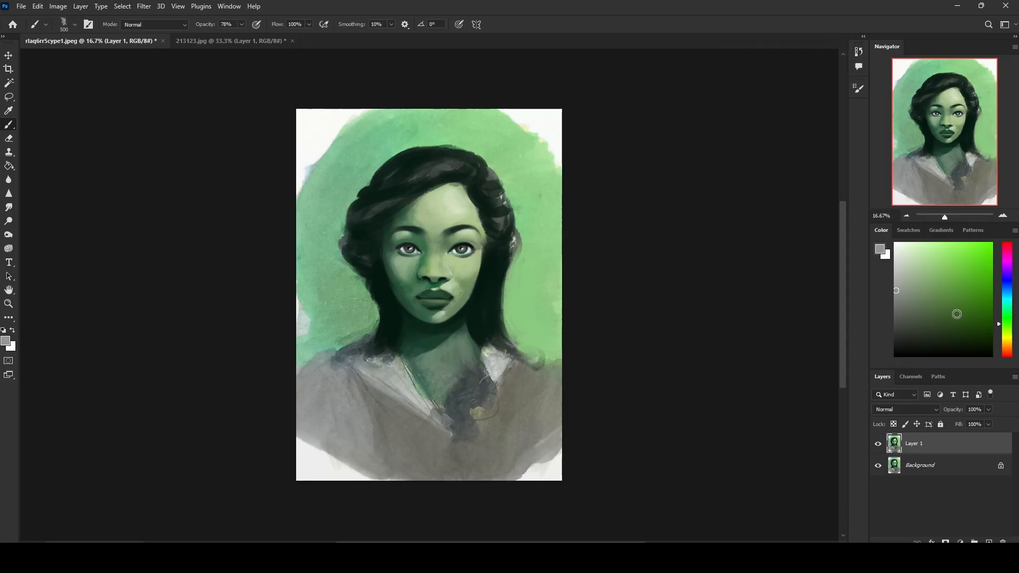
# Step: Reset the painting colours to default black and white, reduce the brush size and add a new layer above Layer 1
pyautogui.press('d')
pyautogui.hotkey('ctrl', '+')
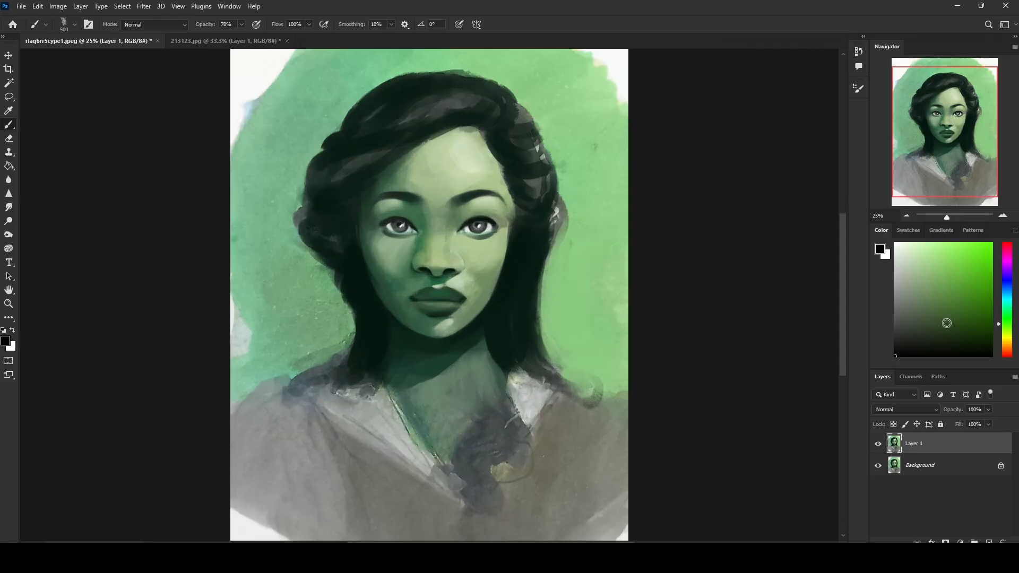
pyautogui.press('[')
pyautogui.press('[')
pyautogui.press('[')
pyautogui.hotkey('ctrl', 'shift', 'alt', 'n')
# Step: Darken the hair beside the jaw and neck with soft black strokes on Layer 2, adjusting the small brush's size
pyautogui.press('[')
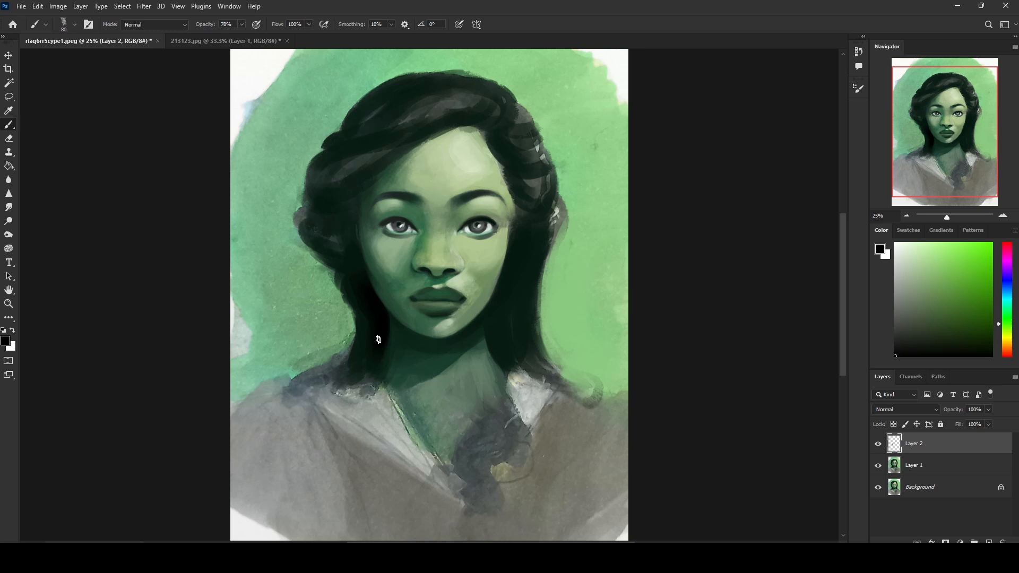
pyautogui.press(']')
pyautogui.press('[')
pyautogui.press('[')
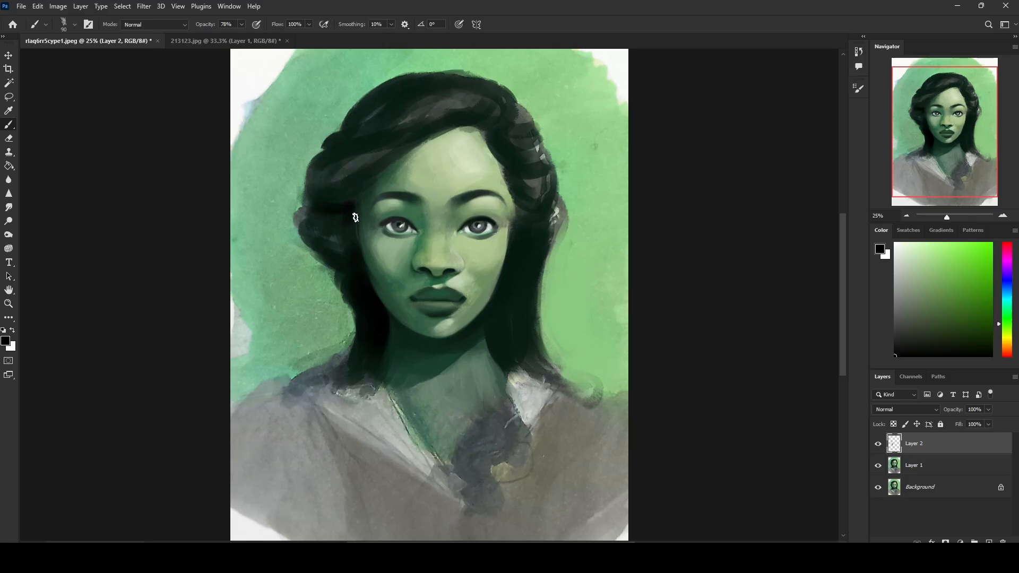
# Step: Sample the shadow green beside the nose and soften the shaded edge of the cheek and jaw
pyautogui.keyDown('alt'); pyautogui.click(418, 238); pyautogui.keyUp('alt')
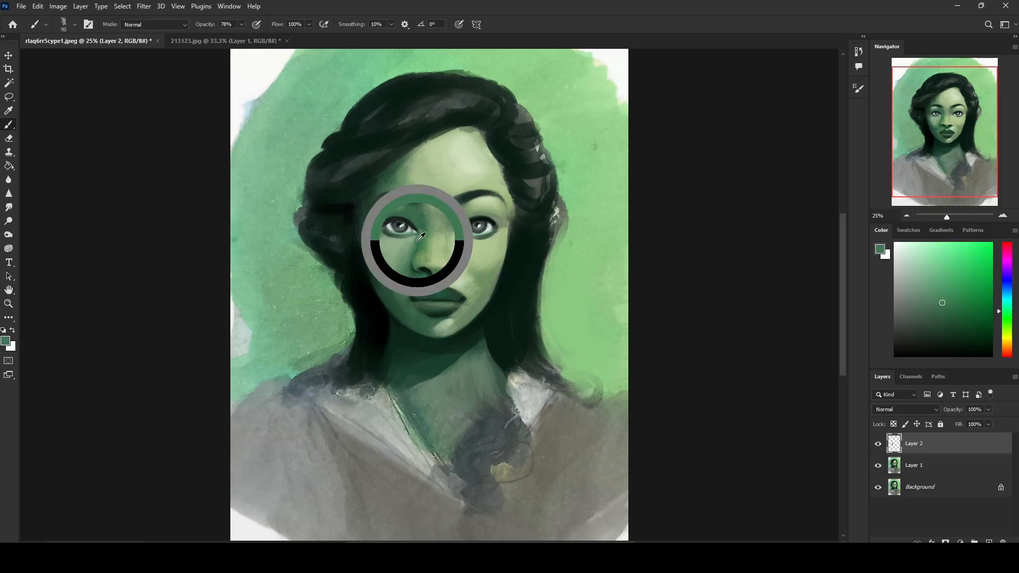
pyautogui.moveTo(421, 236); pyautogui.dragTo(423, 244)
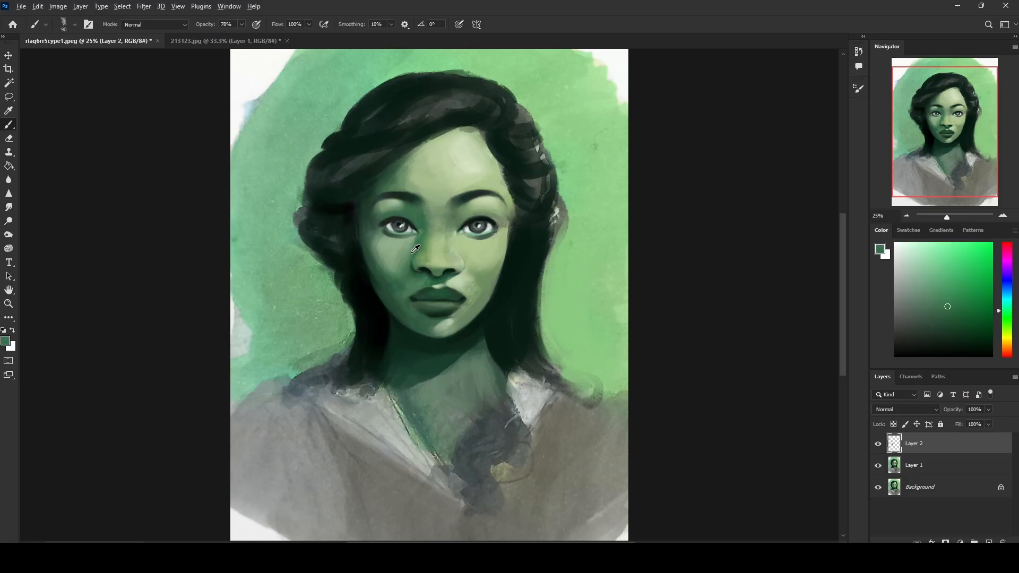
pyautogui.moveTo(384, 301); pyautogui.dragTo(389, 318)
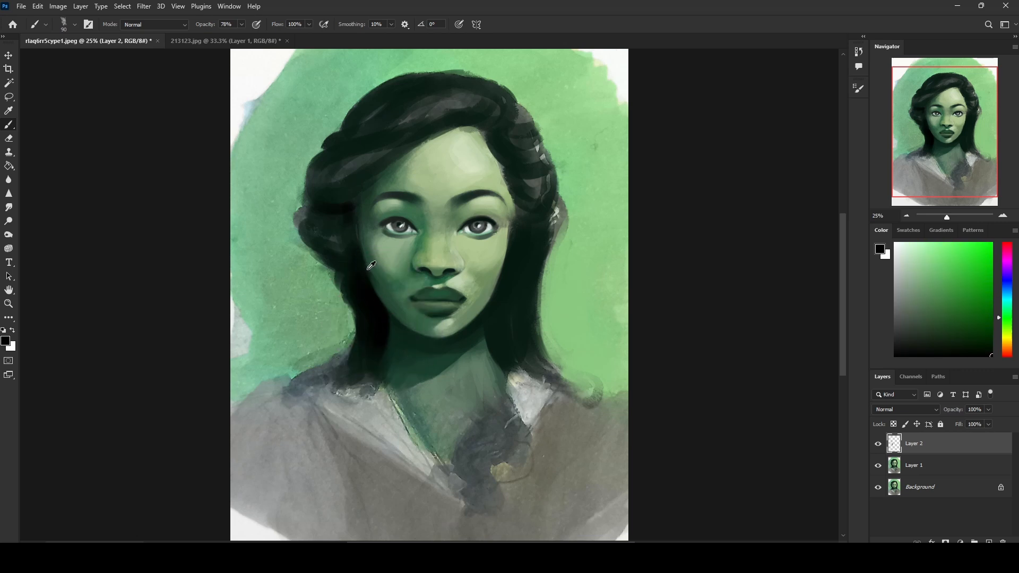
# Step: Darken both nostrils with a near-black green sampled from the nose shadow
pyautogui.keyDown('alt'); pyautogui.click(451, 270); pyautogui.keyUp('alt')
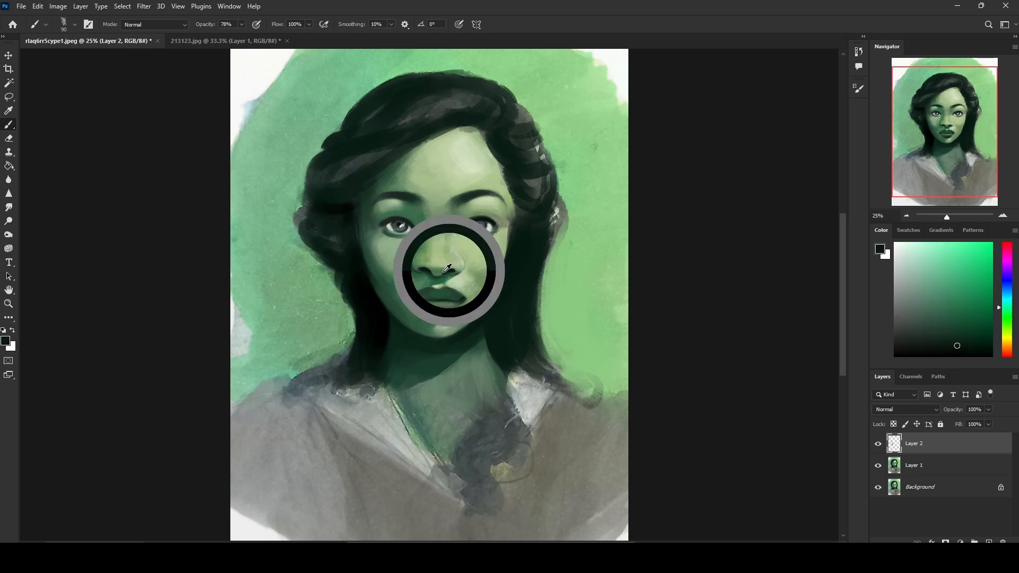
pyautogui.keyDown('alt'); pyautogui.click(428, 269); pyautogui.keyUp('alt')
pyautogui.keyDown('alt'); pyautogui.click(451, 270); pyautogui.keyUp('alt')
pyautogui.keyDown('alt'); pyautogui.click(425, 267); pyautogui.keyUp('alt')
pyautogui.keyDown('alt'); pyautogui.click(451, 268); pyautogui.keyUp('alt')
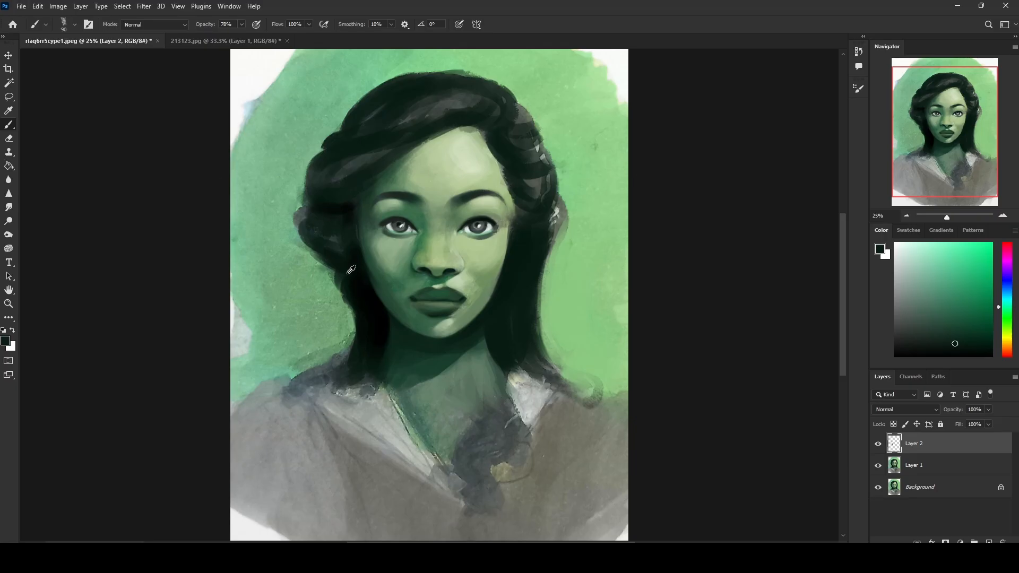
# Step: Darken the hair beside the jaw and neck with sampled black, adjusting the brush size to 100
pyautogui.keyDown('alt'); pyautogui.click(364, 278); pyautogui.keyUp('alt')
pyautogui.keyDown('alt'); pyautogui.click(359, 282); pyautogui.keyUp('alt')
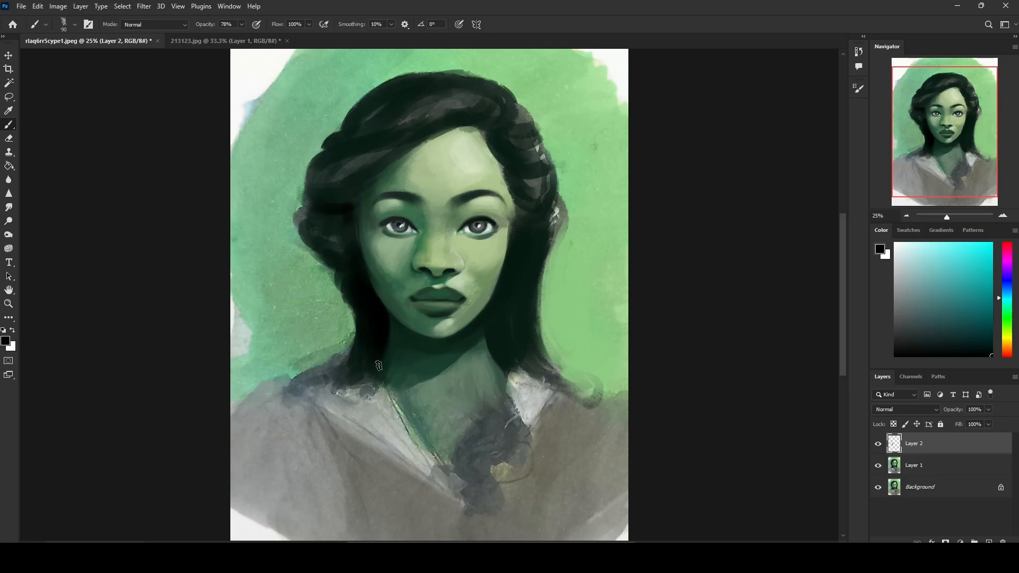
pyautogui.keyDown('alt'); pyautogui.click(377, 340); pyautogui.keyUp('alt')
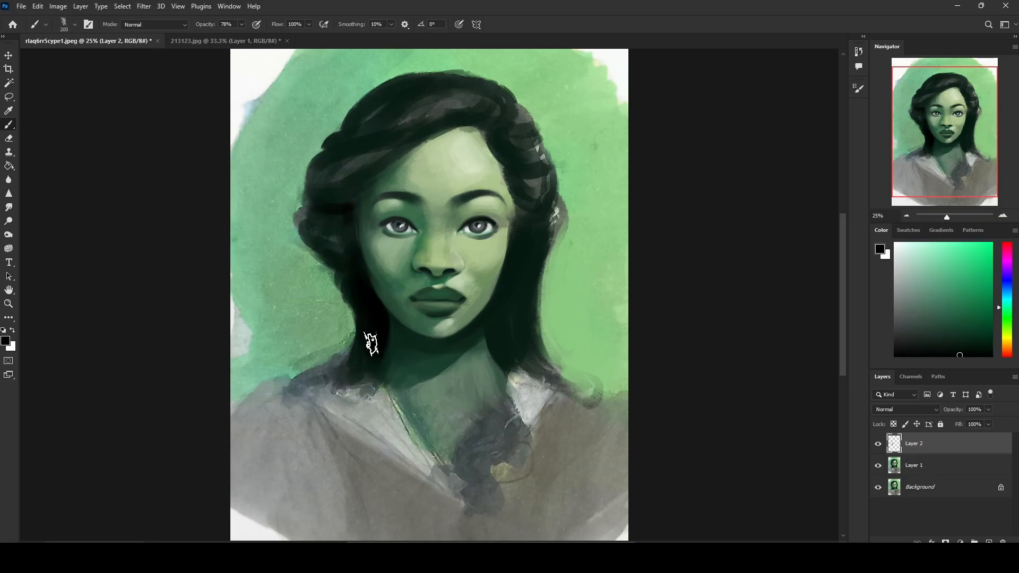
pyautogui.press(']')
pyautogui.press(']')
pyautogui.press(']')
pyautogui.press('[')
pyautogui.press('[')
pyautogui.press('[')
pyautogui.press('[')
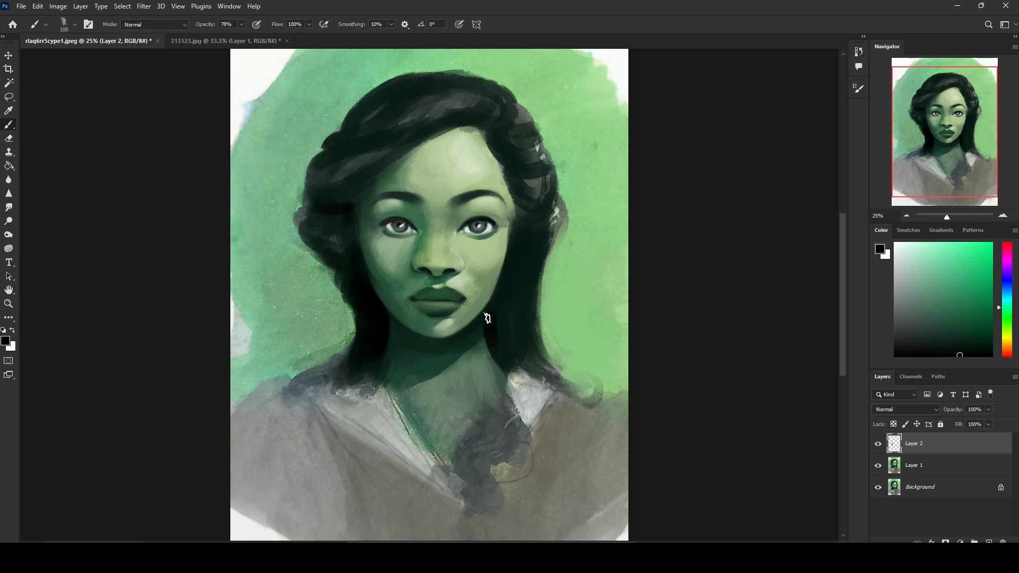
# Step: Deepen the hair edge along the brighter cheek and the fold in the outer hair wave beside the forehead
pyautogui.keyDown('alt'); pyautogui.click(509, 291); pyautogui.keyUp('alt')
pyautogui.keyDown('alt'); pyautogui.click(505, 292); pyautogui.keyUp('alt')
pyautogui.moveTo(324, 144)
pyautogui.mouseDown()
pyautogui.moveTo(381, 153)
pyautogui.moveTo(360, 268)
pyautogui.moveTo(346, 139)
pyautogui.moveTo(341, 150)
pyautogui.moveTo(329, 141)
pyautogui.moveTo(376, 135)
pyautogui.moveTo(365, 127)
pyautogui.moveTo(325, 146)
pyautogui.moveTo(371, 141)
pyautogui.moveTo(340, 145)
pyautogui.mouseUp()
# Step: Try darkening the hair beside the shaded jaw, and undo those strokes
pyautogui.keyDown('alt'); pyautogui.click(356, 300); pyautogui.keyUp('alt')
pyautogui.hotkey('ctrl', 'z')
pyautogui.keyDown('alt'); pyautogui.click(372, 298); pyautogui.keyUp('alt')
pyautogui.hotkey('ctrl', 'z')
pyautogui.hotkey('ctrl', 'z')
pyautogui.hotkey('ctrl', 'z')
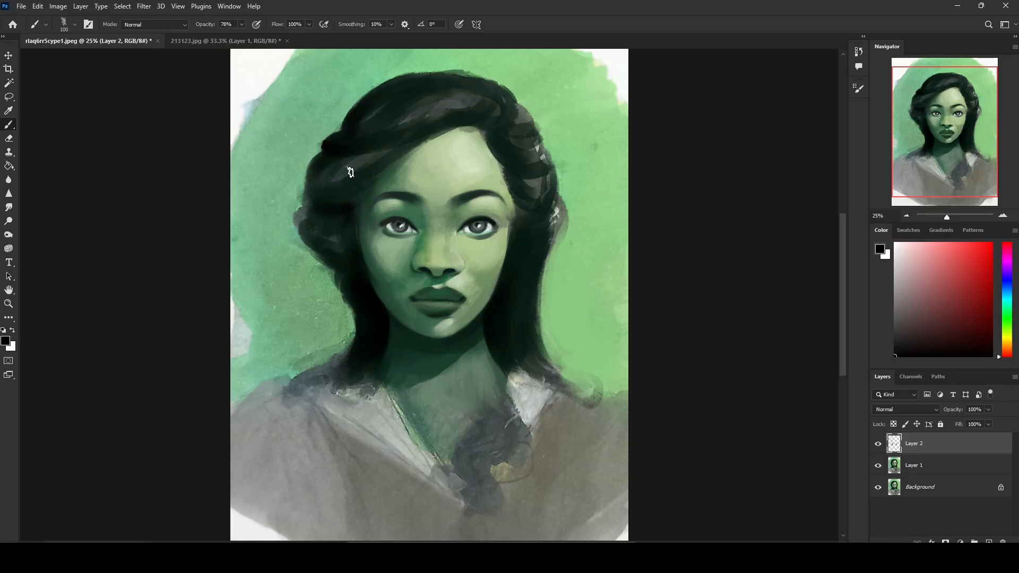
# Step: Darken the outer hair waves on the shaded side of the face with black at brush size 200
pyautogui.press(']')
pyautogui.press(']')
pyautogui.press(']')
pyautogui.press('[')
pyautogui.press('[')
pyautogui.press(']')
pyautogui.press(']')
pyautogui.press(']')
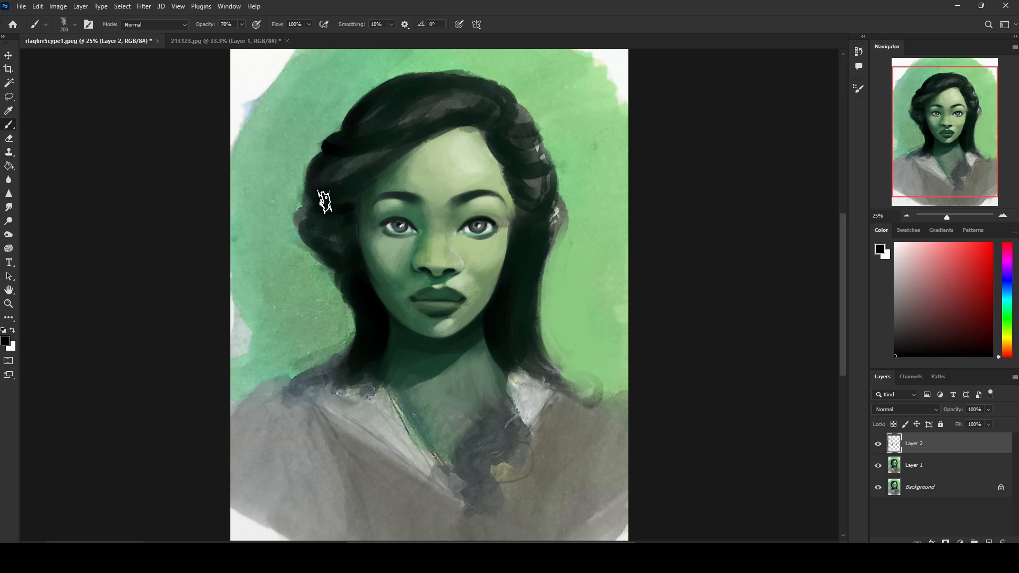
pyautogui.press('[')
pyautogui.press(']')
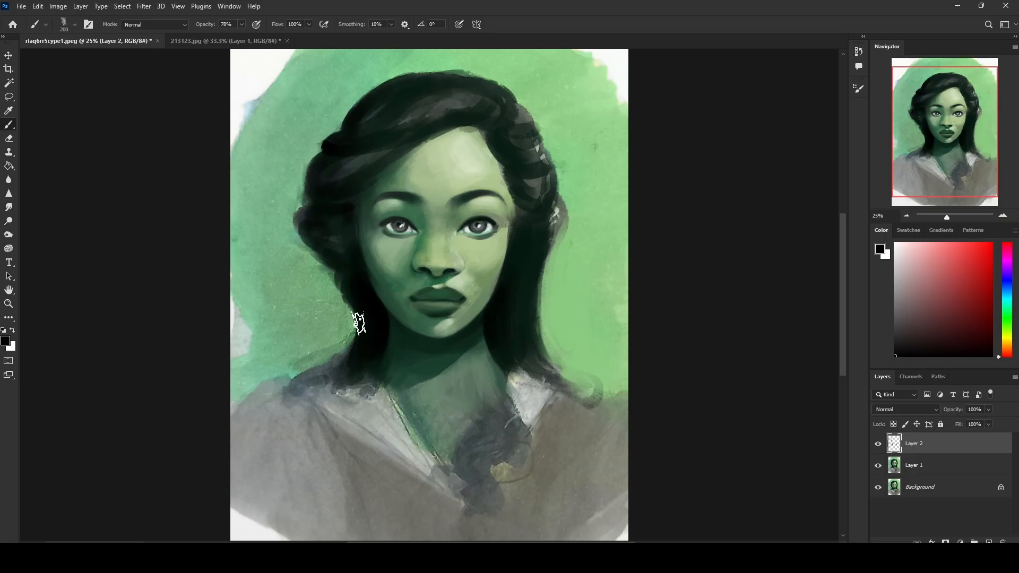
# Step: Smooth the chest skin and simplify the dark shape over the collar with sampled greens and greys at brush size 250
pyautogui.press(']')
pyautogui.keyDown('alt'); pyautogui.click(487, 382); pyautogui.keyUp('alt')
pyautogui.keyDown('alt'); pyautogui.click(415, 423); pyautogui.keyUp('alt')
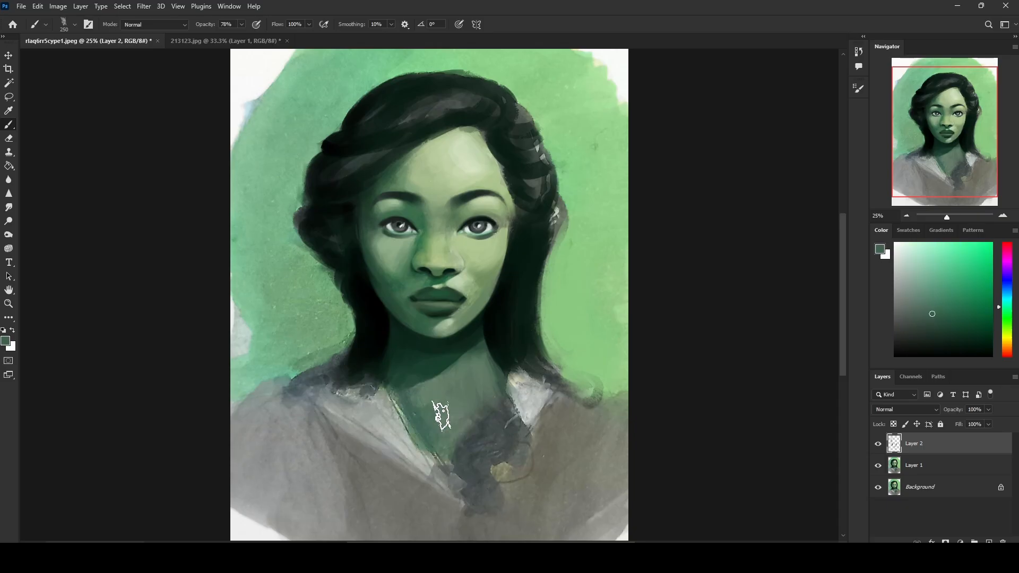
pyautogui.keyDown('alt'); pyautogui.click(518, 372); pyautogui.keyUp('alt')
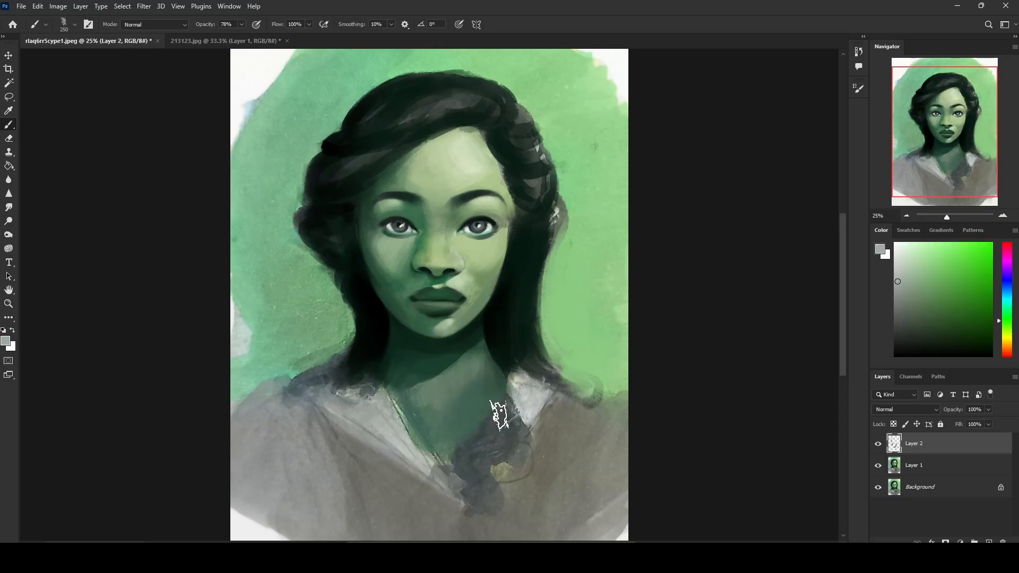
pyautogui.keyDown('alt'); pyautogui.click(468, 441); pyautogui.keyUp('alt')
pyautogui.moveTo(456, 451)
pyautogui.mouseDown()
pyautogui.moveTo(484, 402)
pyautogui.moveTo(474, 456)
pyautogui.moveTo(444, 473)
pyautogui.mouseUp()
pyautogui.keyDown('alt'); pyautogui.click(511, 420); pyautogui.keyUp('alt')
pyautogui.keyDown('alt'); pyautogui.click(503, 423); pyautogui.keyUp('alt')
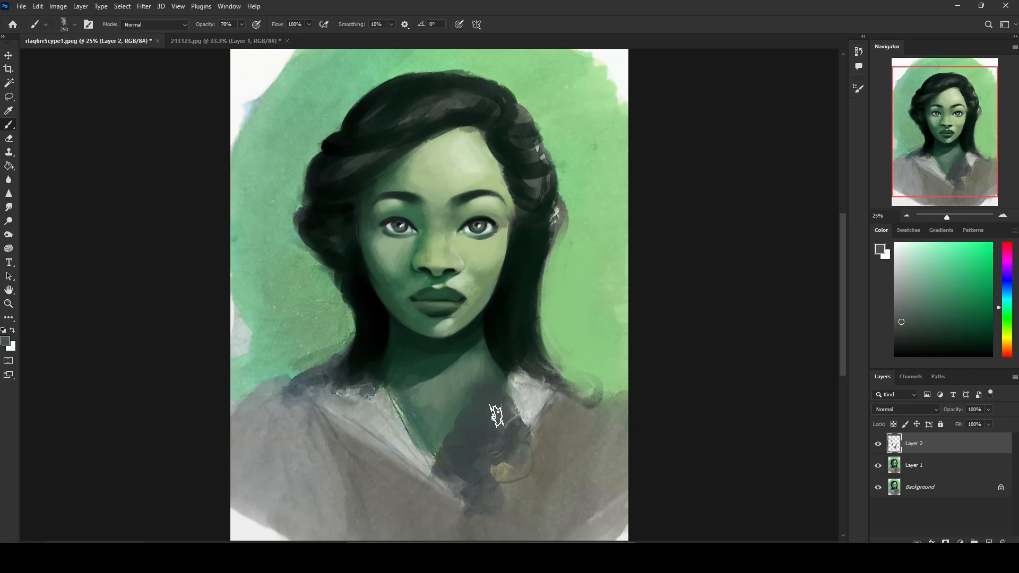
# Step: Sample the background green, set the brush to size 250 and 100% opacity, and test it with a scribble that is undone
pyautogui.press('[')
pyautogui.press('[')
pyautogui.press('[')
pyautogui.press('[')
pyautogui.keyDown('alt'); pyautogui.click(336, 324); pyautogui.keyUp('alt')
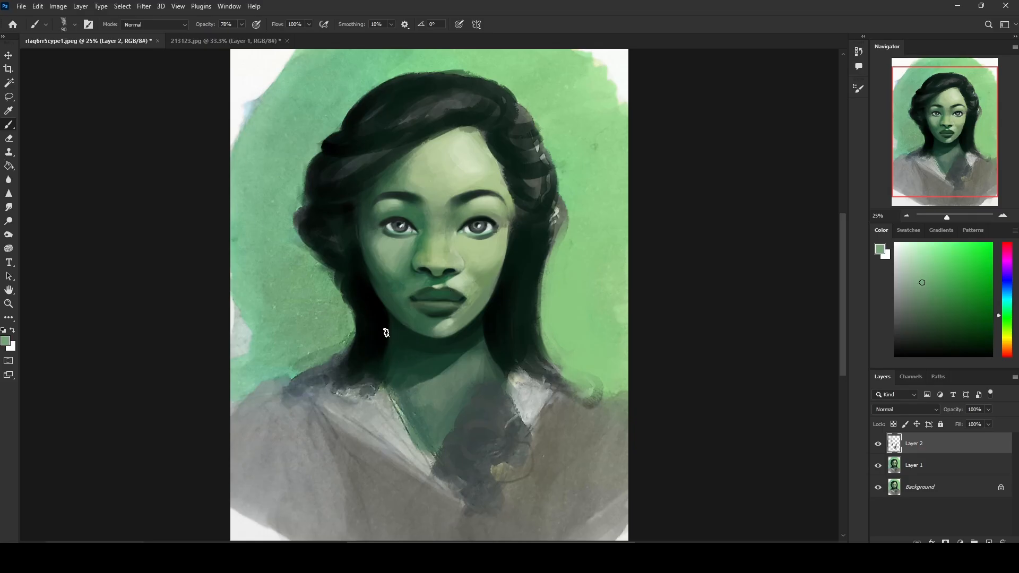
pyautogui.press(']')
pyautogui.press(']')
pyautogui.press(']')
pyautogui.press(']')
pyautogui.press(']')
pyautogui.press(']')
pyautogui.moveTo(242, 24); pyautogui.dragTo(267, 41)
pyautogui.keyDown('alt'); pyautogui.click(337, 342); pyautogui.keyUp('alt')
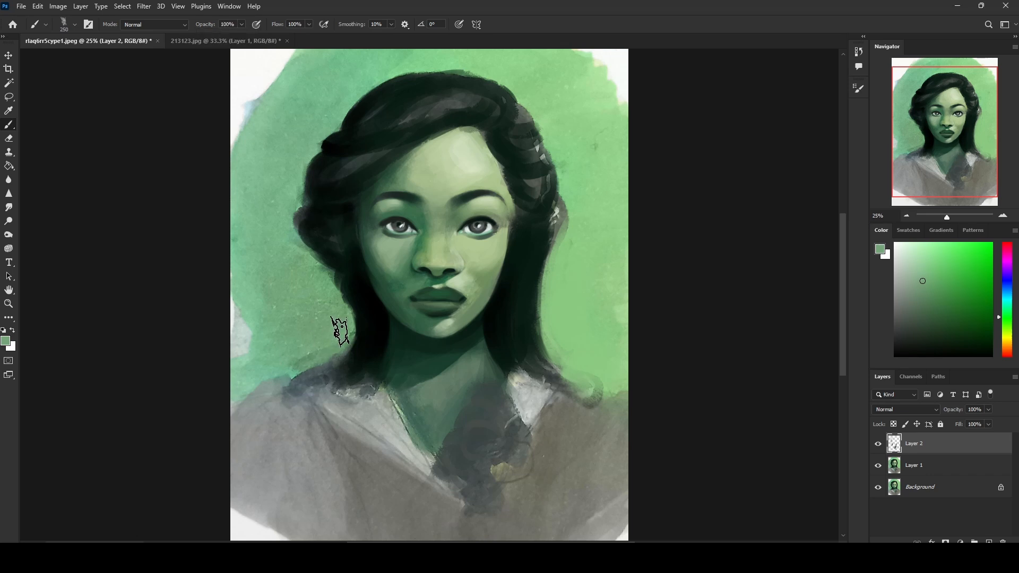
pyautogui.moveTo(496, 188)
pyautogui.mouseDown()
pyautogui.moveTo(455, 336)
pyautogui.moveTo(562, 484)
pyautogui.moveTo(625, 525)
pyautogui.mouseUp()
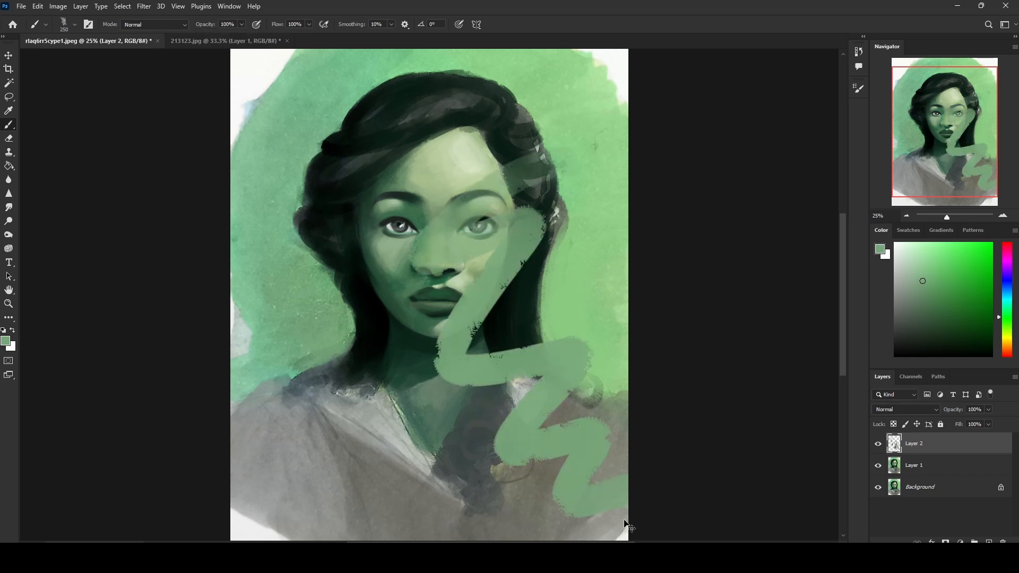
pyautogui.hotkey('ctrl', 'z')
# Step: Clean up the hair silhouette and background on both sides with sampled greens, covering pale patches in the side hair with sampled dark
pyautogui.keyDown('alt'); pyautogui.click(319, 329); pyautogui.keyUp('alt')
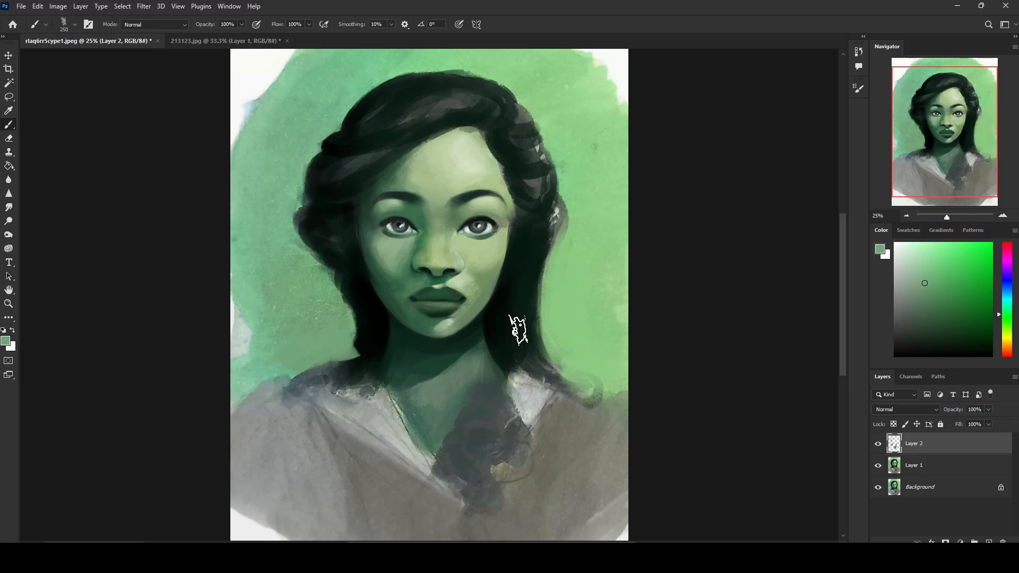
pyautogui.keyDown('alt'); pyautogui.click(560, 355); pyautogui.keyUp('alt')
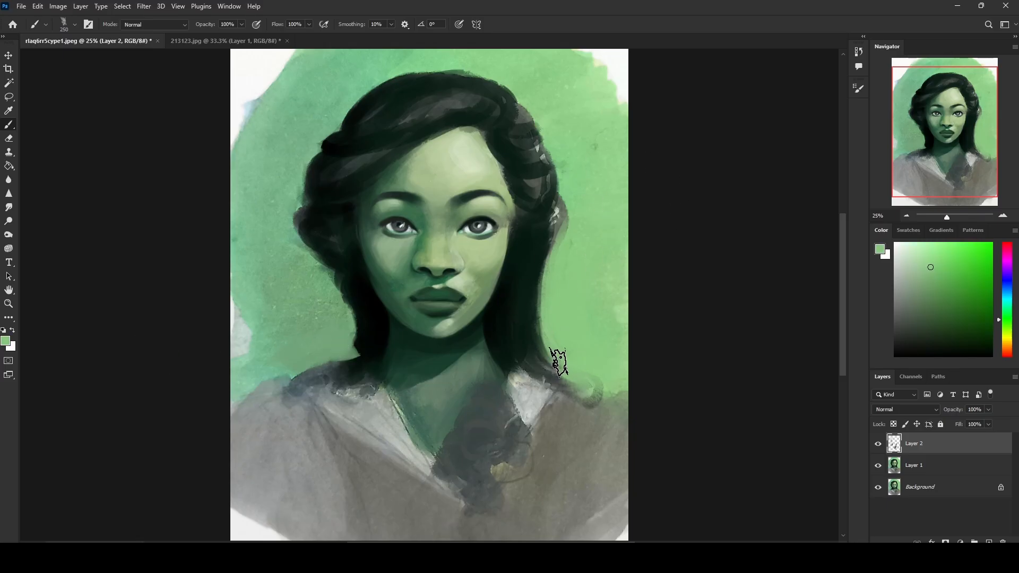
pyautogui.moveTo(555, 364)
pyautogui.mouseDown()
pyautogui.moveTo(563, 369)
pyautogui.moveTo(552, 366)
pyautogui.mouseUp()
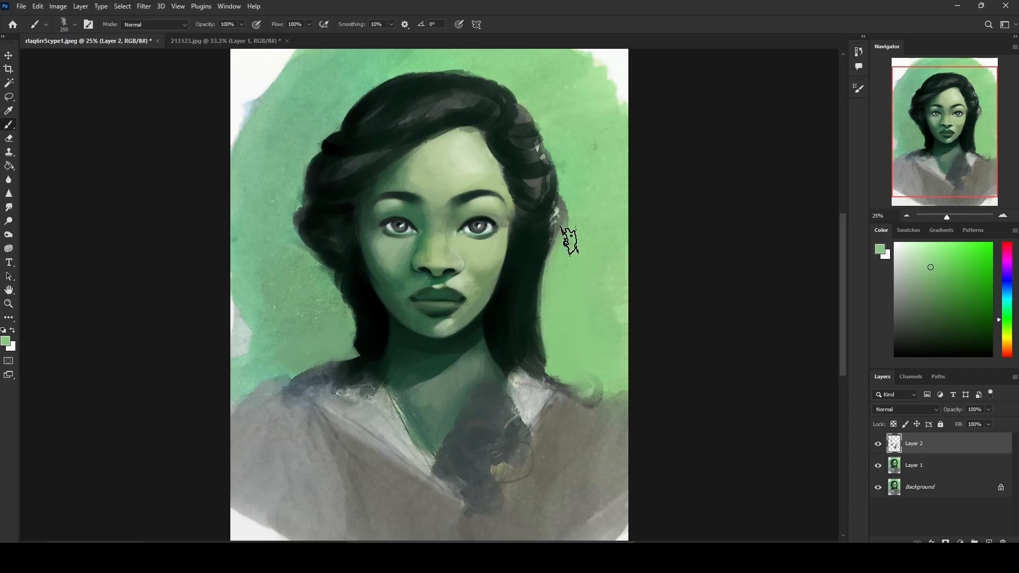
pyautogui.keyDown('alt'); pyautogui.click(534, 237); pyautogui.keyUp('alt')
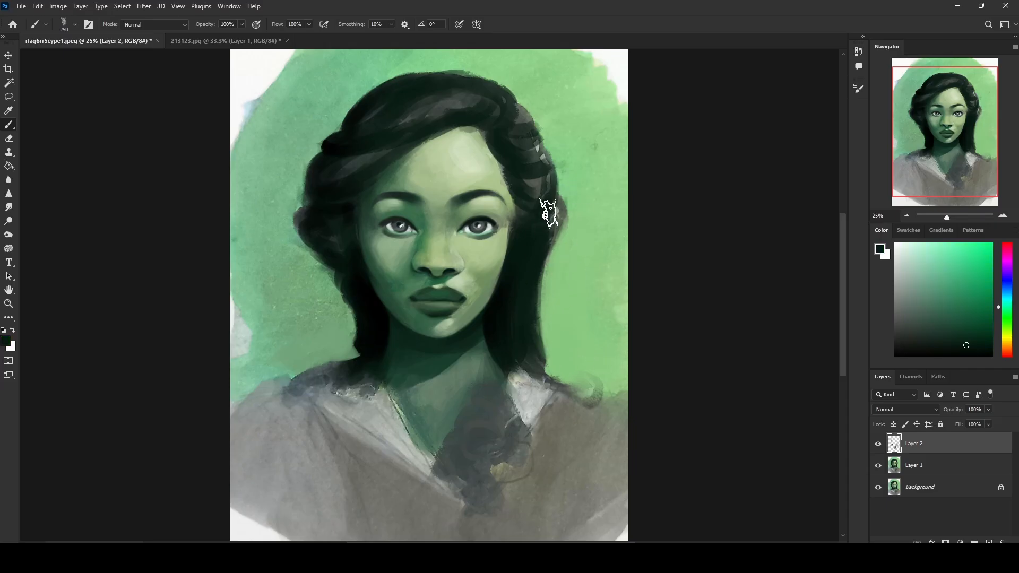
pyautogui.keyDown('alt'); pyautogui.click(580, 212); pyautogui.keyUp('alt')
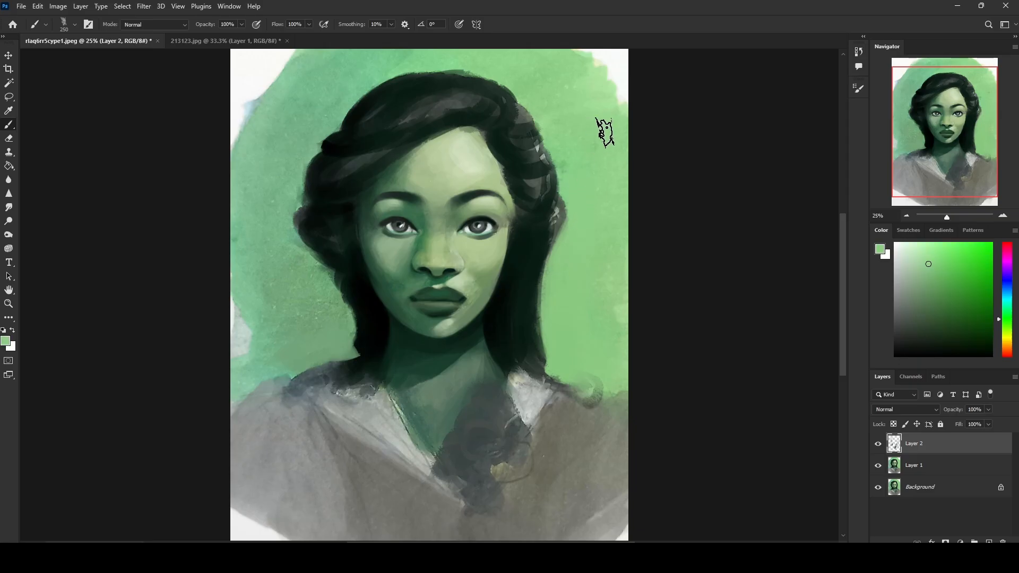
# Step: Refine the hair tip above the shoulder with sampled black, reducing the brush to size 70, and sample the background green
pyautogui.keyDown('alt'); pyautogui.click(368, 341); pyautogui.keyUp('alt')
pyautogui.press('[')
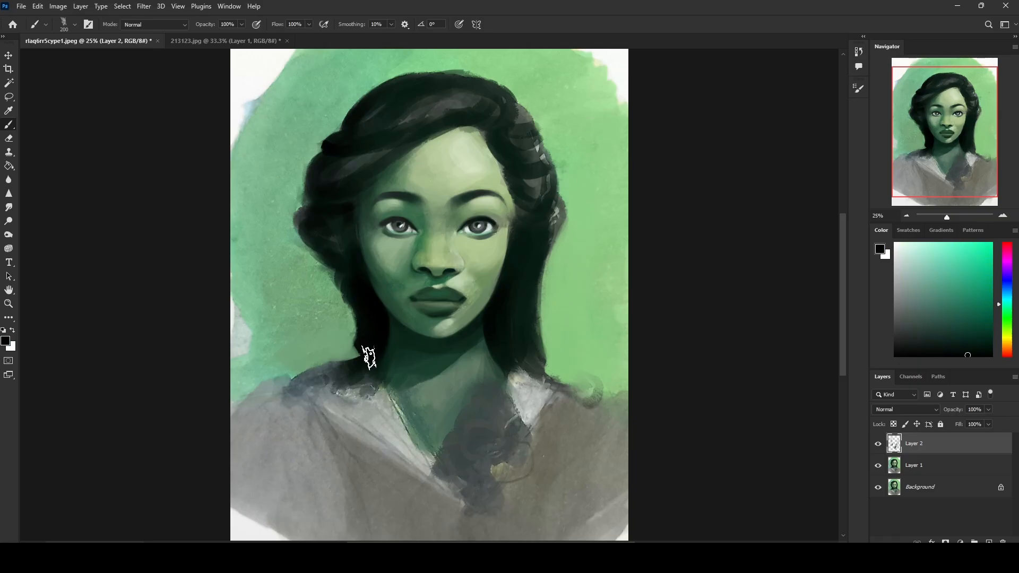
pyautogui.press('[')
pyautogui.press('[')
pyautogui.press('[')
pyautogui.moveTo(363, 345); pyautogui.dragTo(367, 355)
pyautogui.press('[')
pyautogui.press('[')
pyautogui.press('[')
pyautogui.keyDown('alt'); pyautogui.click(310, 268); pyautogui.keyUp('alt')
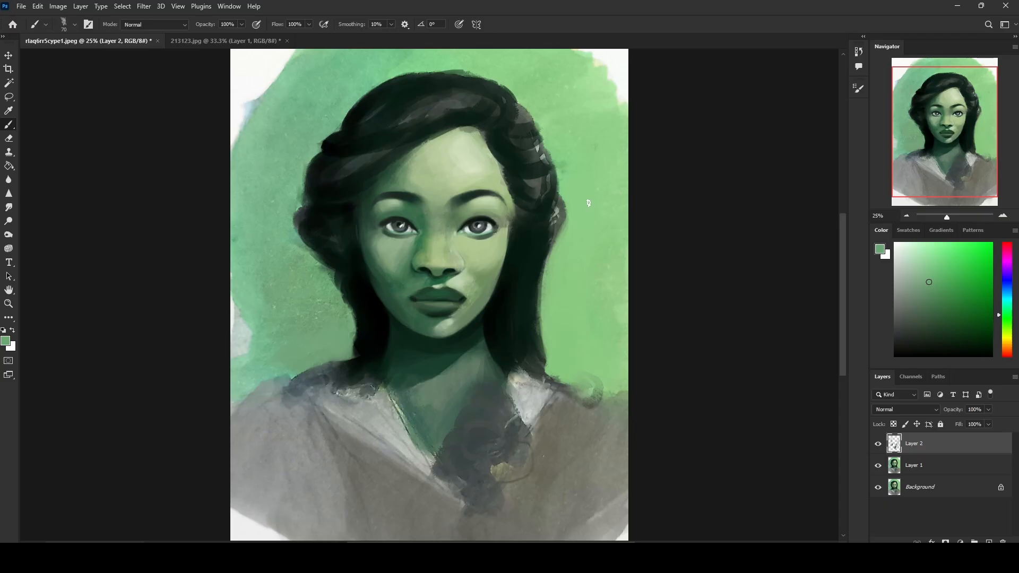
# Step: Sample dark greys from the eyes and set the brush blending mode to Darken
pyautogui.keyDown('alt'); pyautogui.click(490, 214); pyautogui.keyUp('alt')
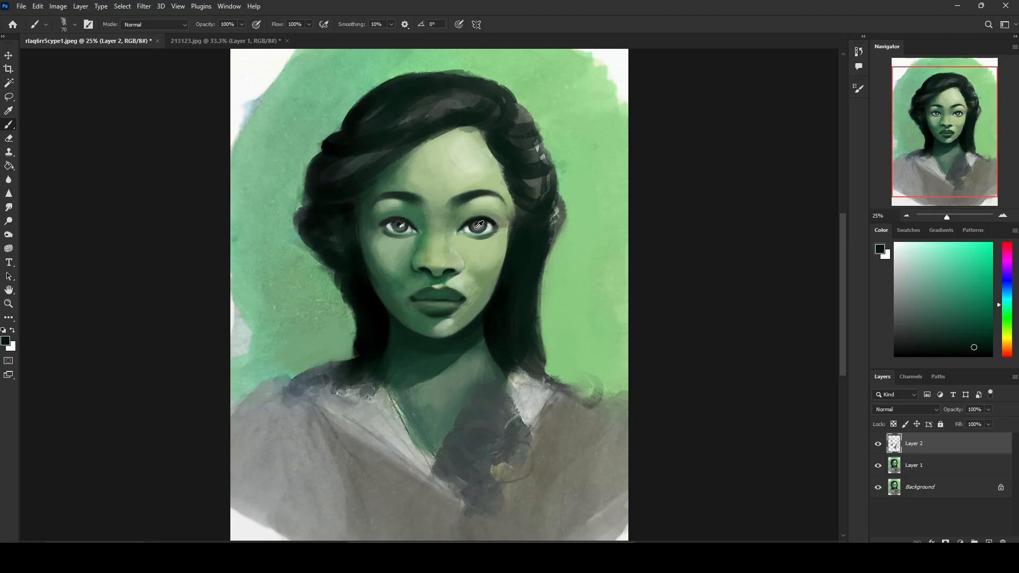
pyautogui.keyDown('alt'); pyautogui.click(479, 223); pyautogui.keyUp('alt')
pyautogui.click(183, 26)
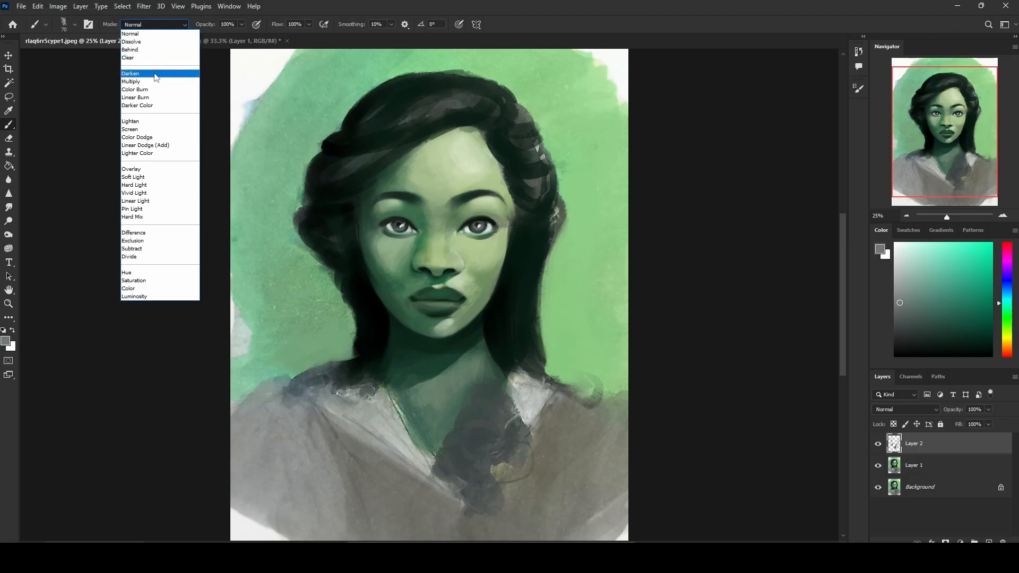
pyautogui.click(151, 73)
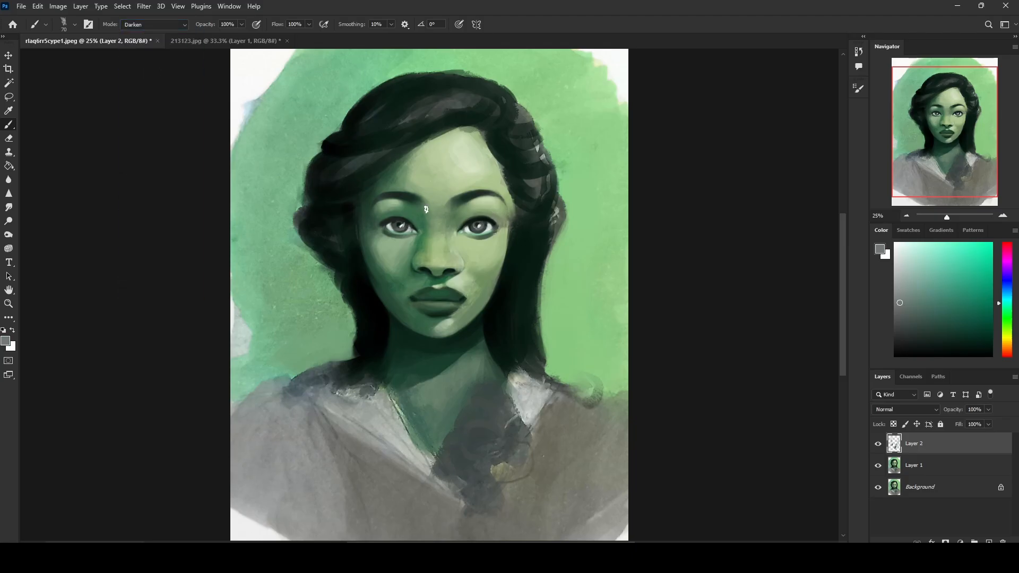
pyautogui.keyDown('alt'); pyautogui.click(400, 222); pyautogui.keyUp('alt')
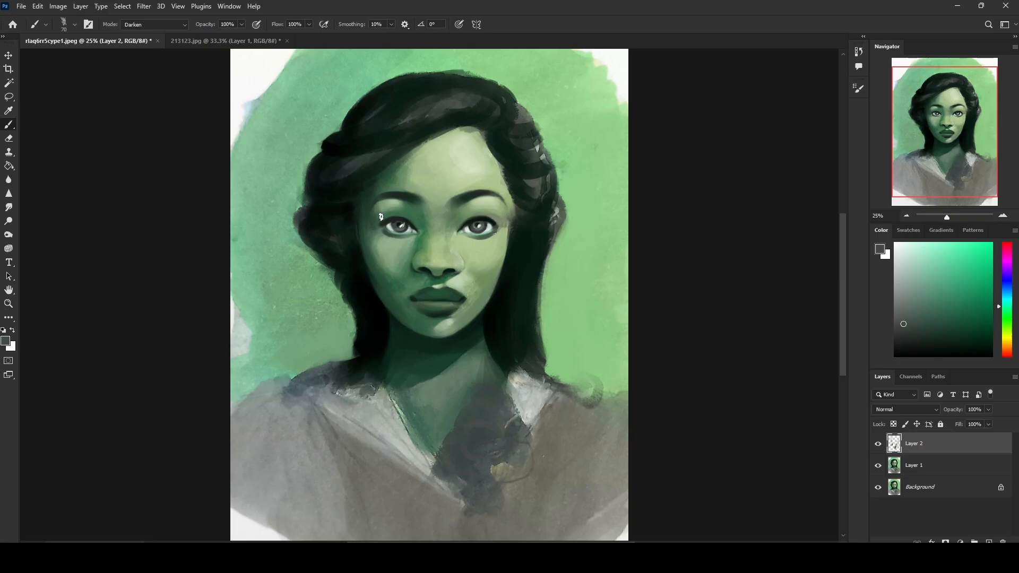
# Step: Merge Layer 2 down into Layer 1
pyautogui.rightClick(937, 442)
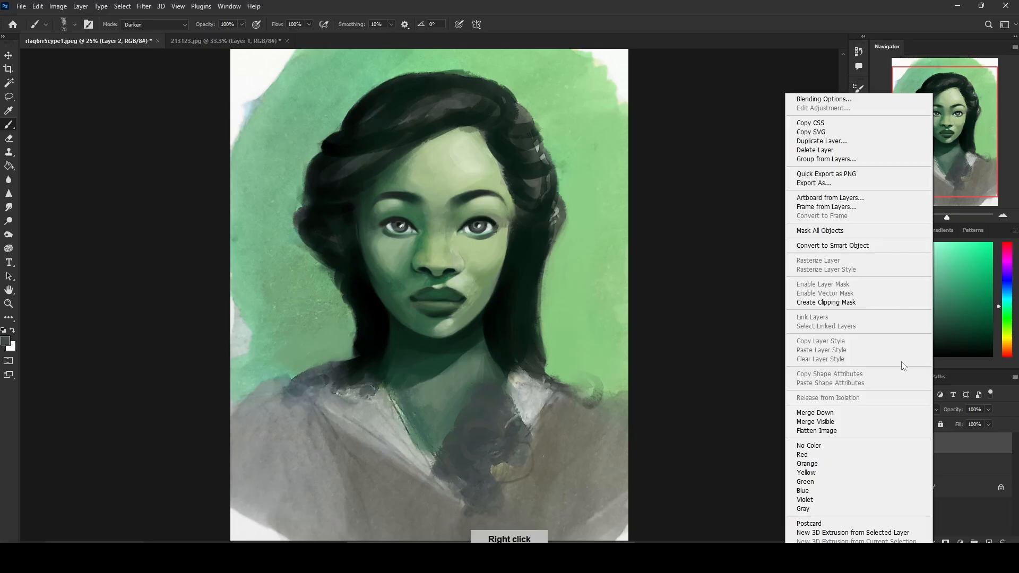
pyautogui.click(873, 414)
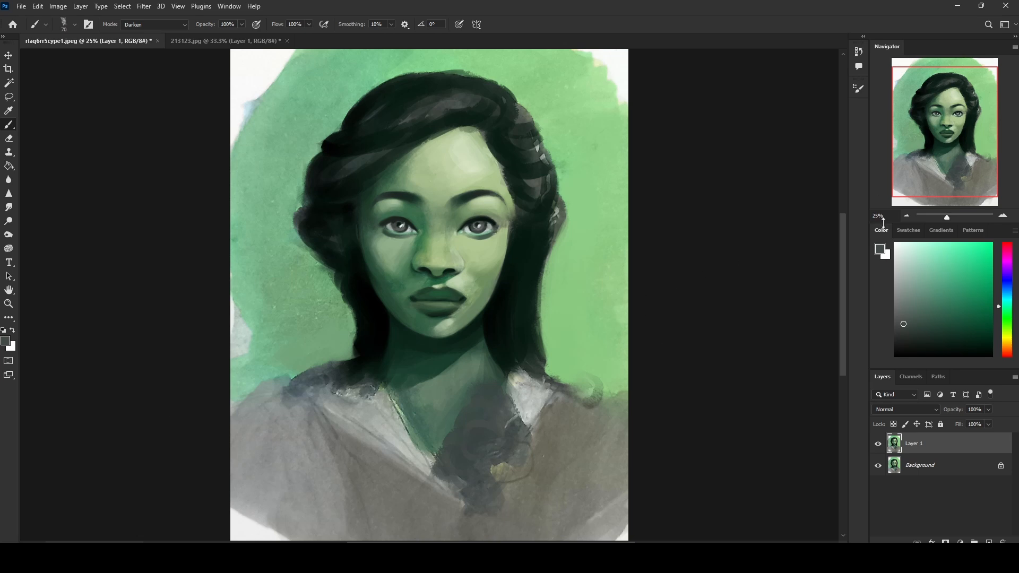
# Step: Darken the pupils of both eyes with default black and a smaller brush
pyautogui.press('z')
pyautogui.moveTo(328, 173); pyautogui.dragTo(607, 330)
pyautogui.press('b')
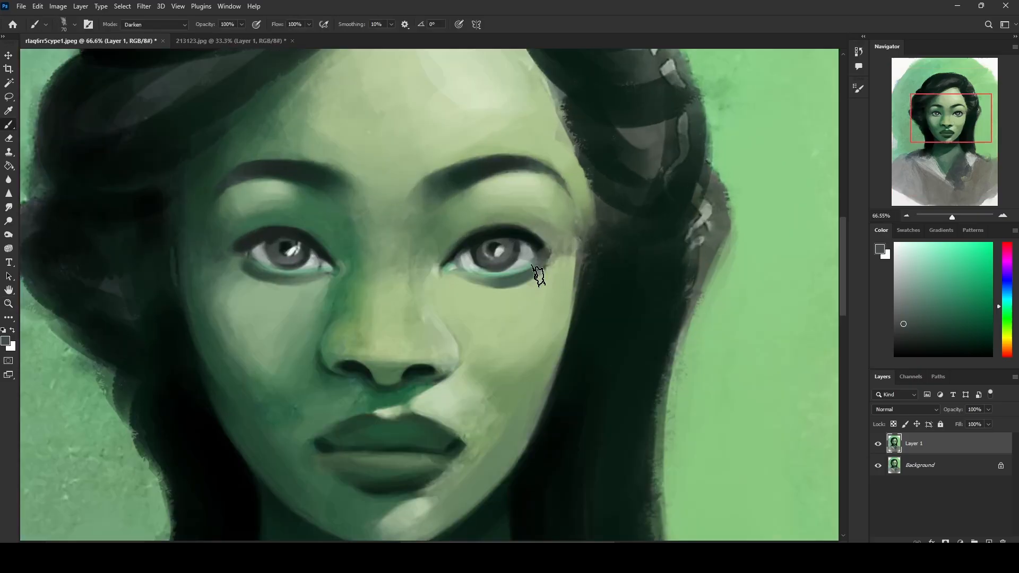
pyautogui.press('[')
pyautogui.press('[')
pyautogui.press('d')
pyautogui.keyDown('alt'); pyautogui.click(484, 256); pyautogui.keyUp('alt')
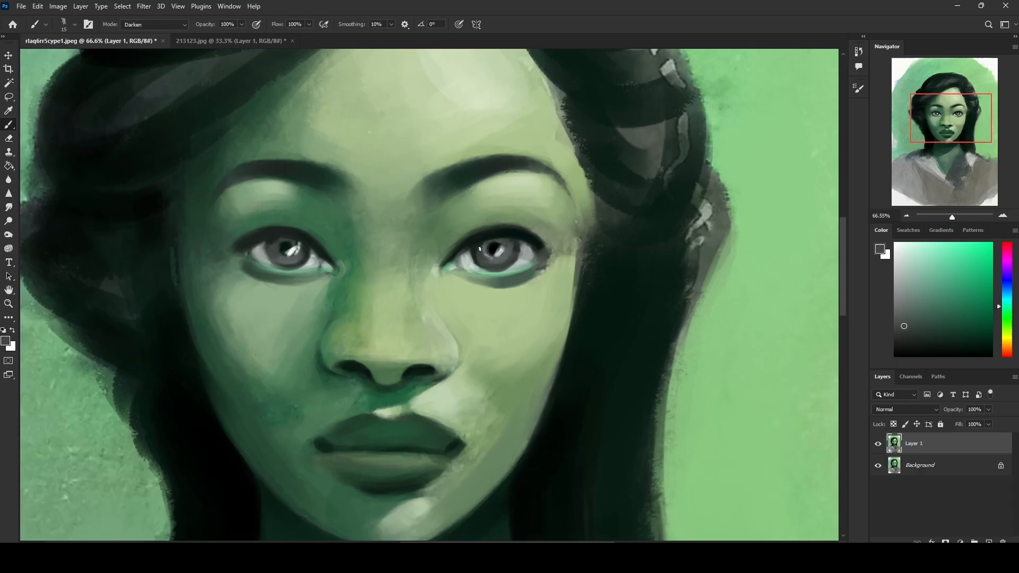
pyautogui.keyDown('alt'); pyautogui.click(290, 249); pyautogui.keyUp('alt')
pyautogui.keyDown('alt'); pyautogui.click(285, 254); pyautogui.keyUp('alt')
# Step: Choose pure black and strengthen the outer corners of the upper lash lines
pyautogui.moveTo(908, 280); pyautogui.dragTo(856, 360)
pyautogui.keyDown('alt'); pyautogui.click(245, 245); pyautogui.keyUp('alt')
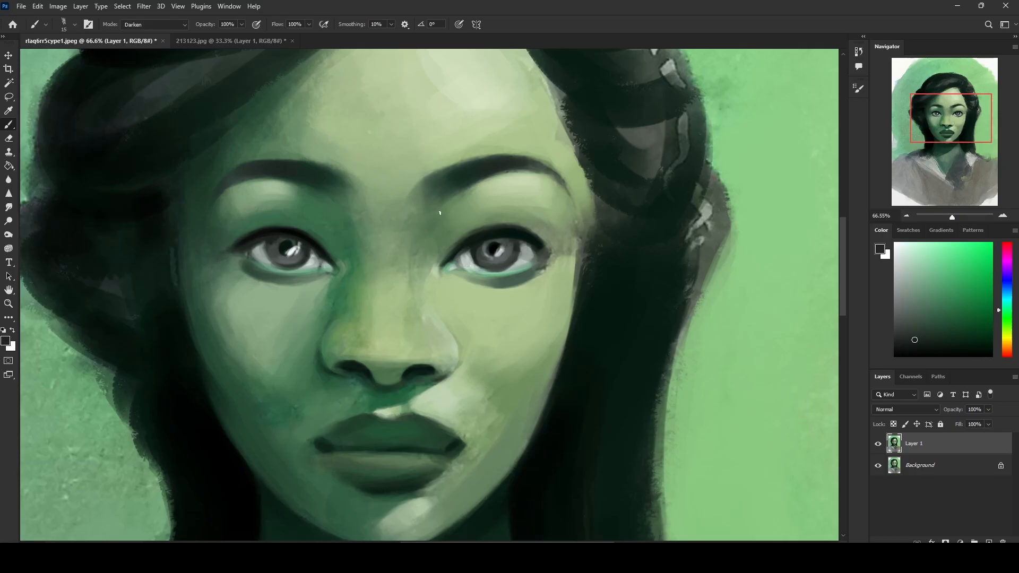
pyautogui.keyDown('alt'); pyautogui.click(533, 242); pyautogui.keyUp('alt')
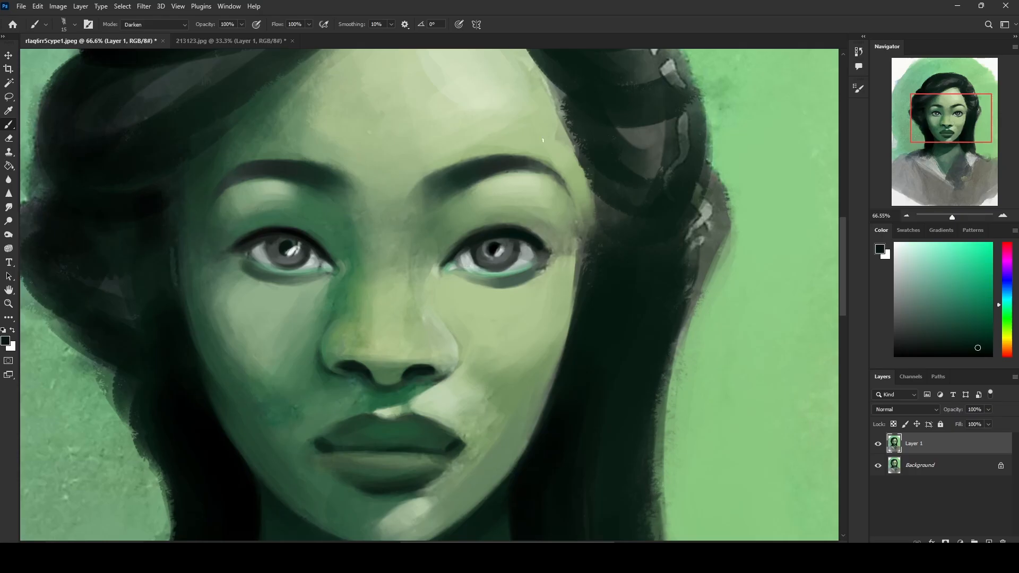
# Step: Sample the light skin beside the eye, adjust the small brush's size and set the brush blending mode to Normal
pyautogui.keyDown('alt'); pyautogui.click(559, 268); pyautogui.keyUp('alt')
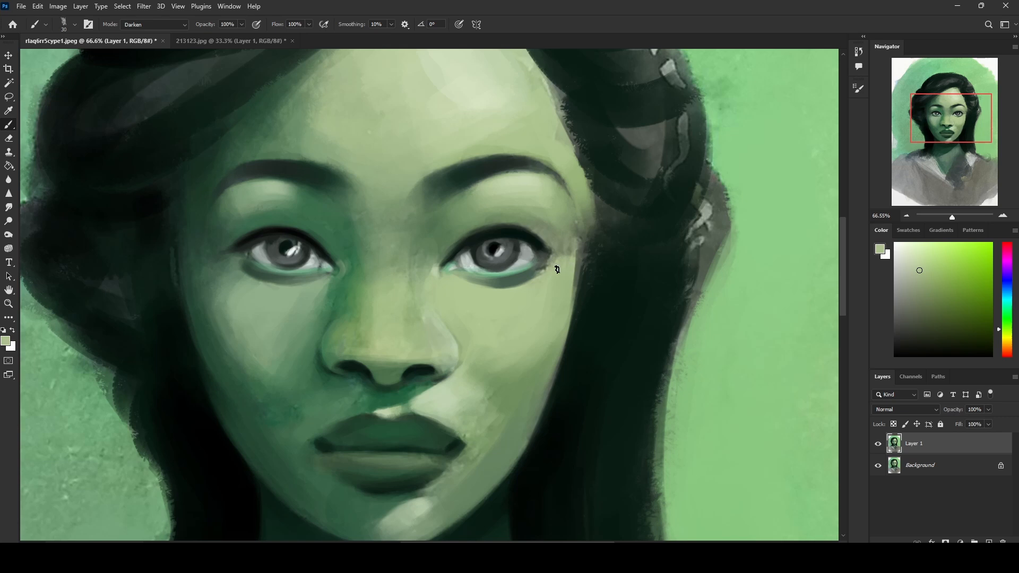
pyautogui.press(']')
pyautogui.press(']')
pyautogui.press('[')
pyautogui.press('[')
pyautogui.press('[')
pyautogui.click(177, 27)
pyautogui.click(172, 33)
# Step: Clean up the outer corners and lower edges of both eyes with skin tones sampled nearby
pyautogui.keyDown('alt'); pyautogui.click(235, 263); pyautogui.keyUp('alt')
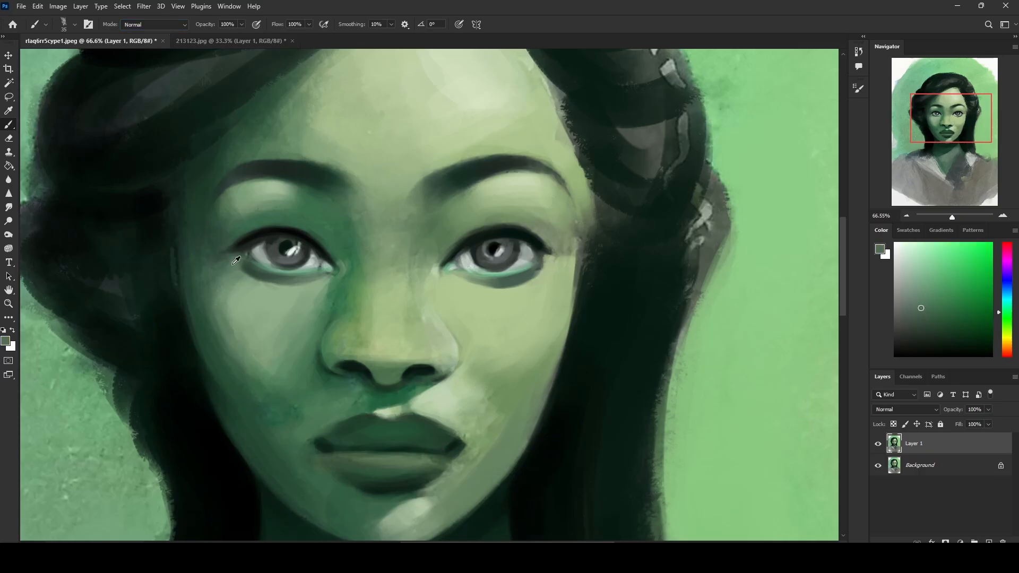
pyautogui.keyDown('alt'); pyautogui.click(236, 261); pyautogui.keyUp('alt')
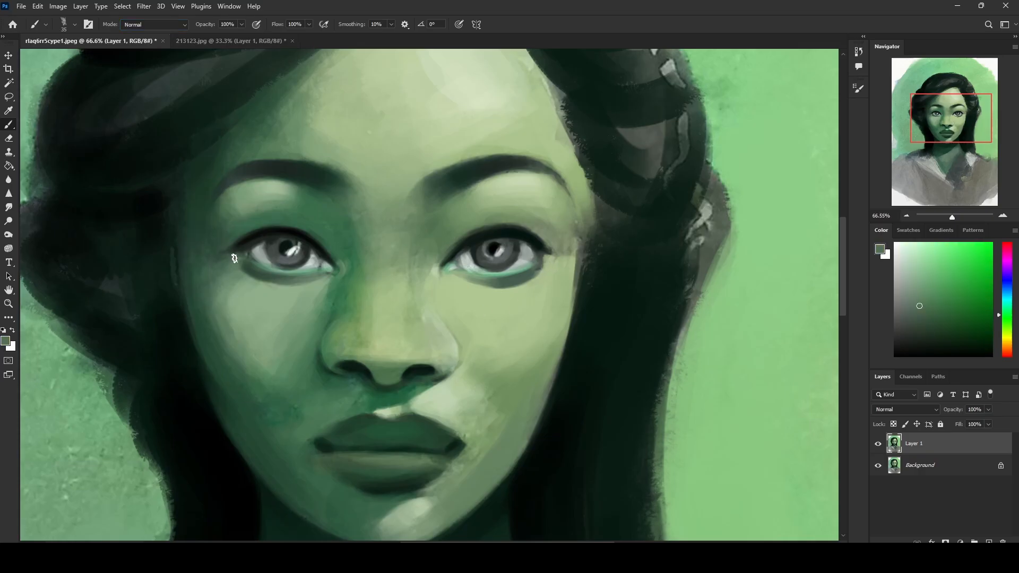
pyautogui.keyDown('alt'); pyautogui.click(248, 285); pyautogui.keyUp('alt')
pyautogui.keyDown('alt'); pyautogui.click(537, 268); pyautogui.keyUp('alt')
pyautogui.keyDown('alt'); pyautogui.click(551, 263); pyautogui.keyUp('alt')
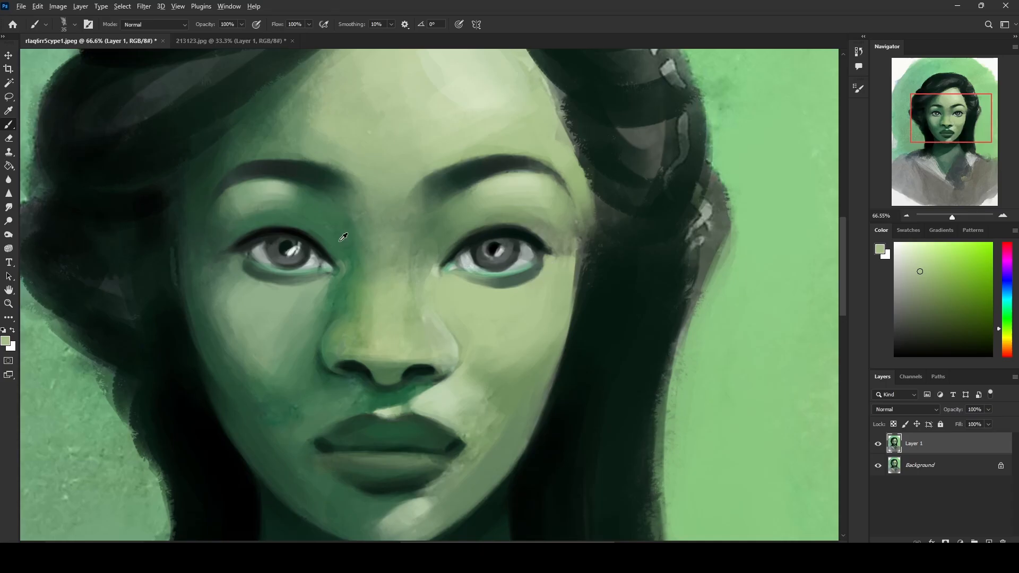
# Step: Reset the painting colours to default and paint solid black pupils in both eyes, shrinking the white highlights
pyautogui.keyDown('alt'); pyautogui.click(301, 232); pyautogui.keyUp('alt')
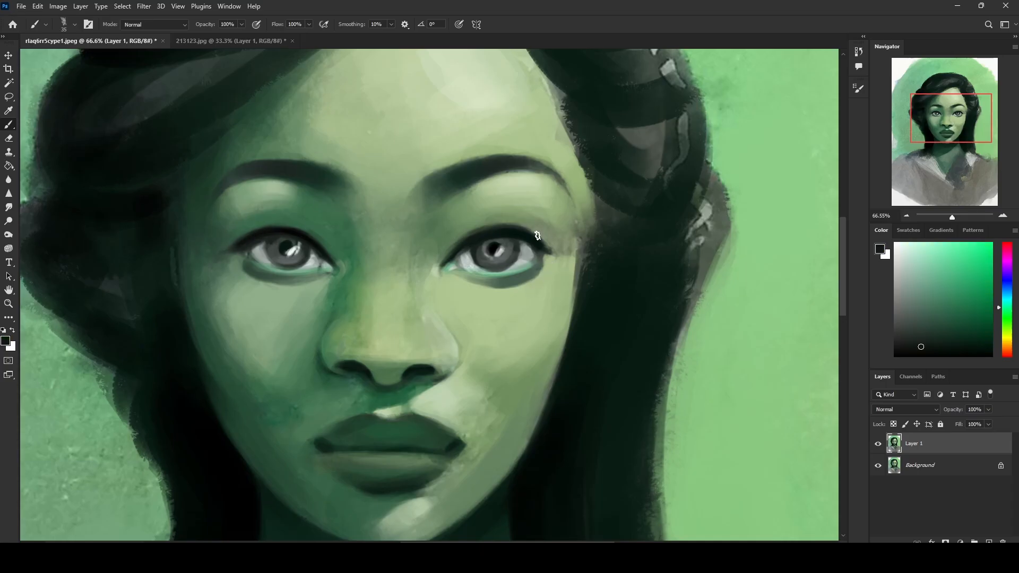
pyautogui.press('d')
pyautogui.press('[')
pyautogui.press('[')
pyautogui.keyDown('alt'); pyautogui.click(512, 248); pyautogui.keyUp('alt')
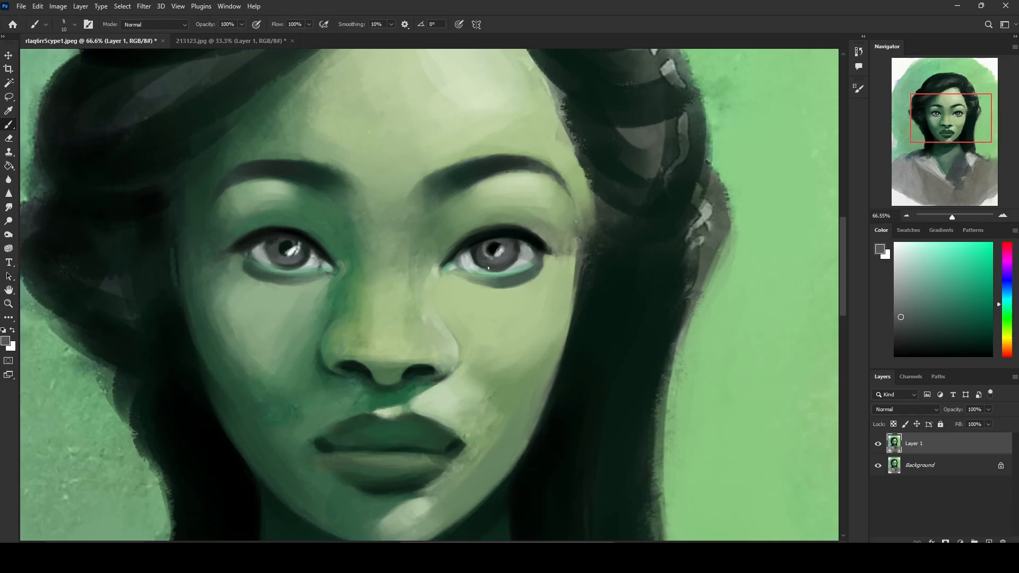
pyautogui.press(']')
pyautogui.keyDown('alt'); pyautogui.click(301, 240); pyautogui.keyUp('alt')
pyautogui.keyDown('alt'); pyautogui.click(503, 247); pyautogui.keyUp('alt')
pyautogui.keyDown('alt'); pyautogui.click(288, 245); pyautogui.keyUp('alt')
pyautogui.keyDown('alt'); pyautogui.click(499, 245); pyautogui.keyUp('alt')
pyautogui.moveTo(291, 247); pyautogui.dragTo(288, 247)
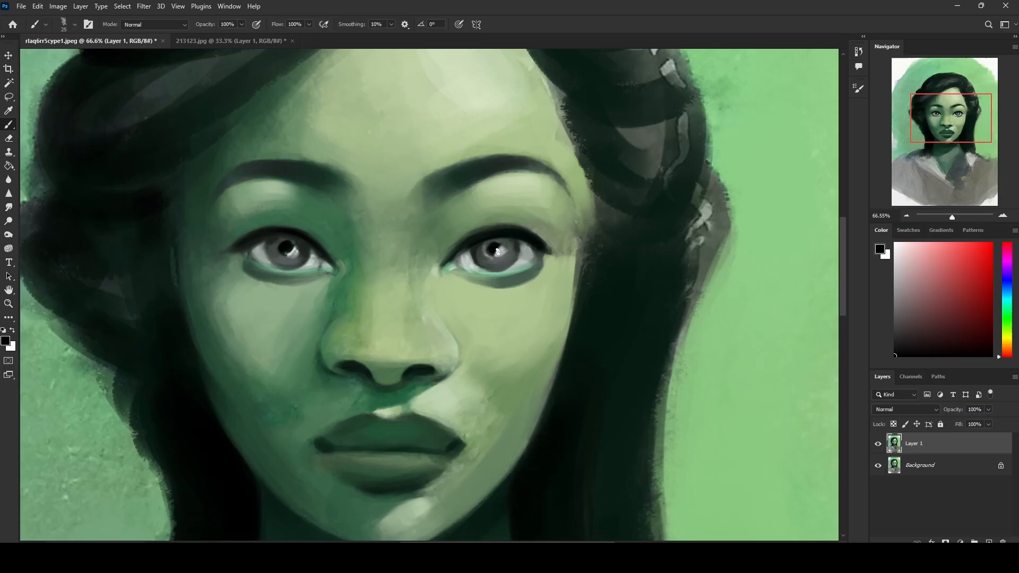
# Step: Refine the irises and pupils of both eyes using the iris grey and lash black sampled from the painting
pyautogui.keyDown('alt'); pyautogui.click(493, 247); pyautogui.keyUp('alt')
pyautogui.keyDown('alt'); pyautogui.click(275, 240); pyautogui.keyUp('alt')
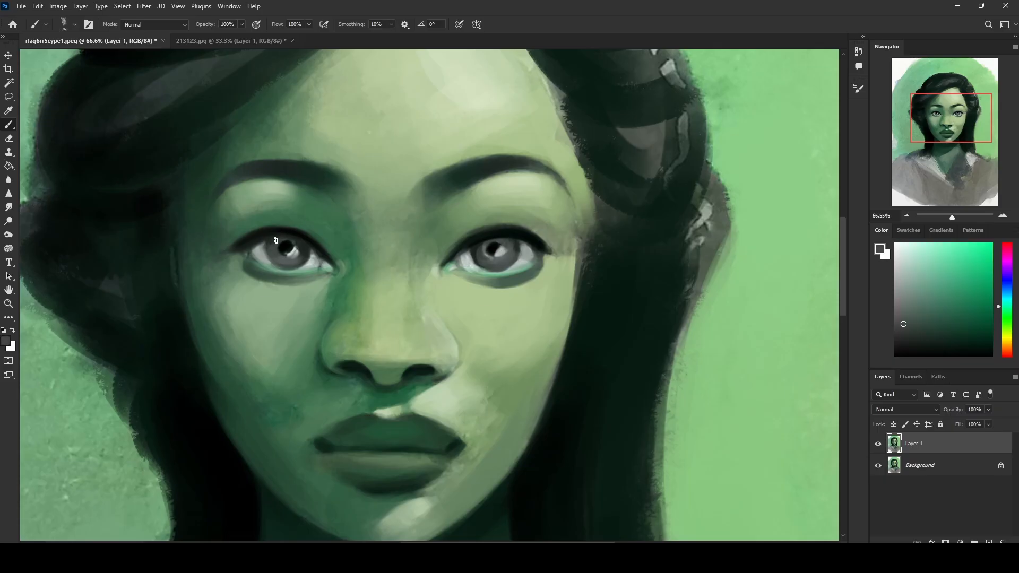
pyautogui.keyDown('alt'); pyautogui.click(296, 229); pyautogui.keyUp('alt')
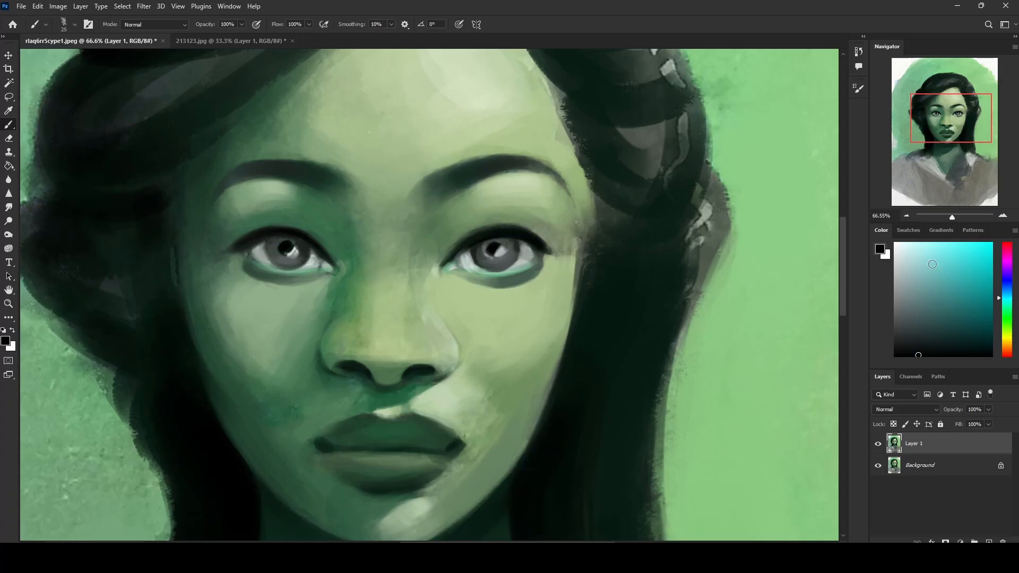
# Step: Set the brush blending mode to Color and tint both irises with a muted green sampled from the face
pyautogui.click(154, 24)
pyautogui.click(139, 290)
pyautogui.keyDown('alt'); pyautogui.click(283, 234); pyautogui.keyUp('alt')
pyautogui.moveTo(295, 260)
pyautogui.mouseDown()
pyautogui.moveTo(282, 239)
pyautogui.moveTo(273, 252)
pyautogui.moveTo(290, 240)
pyautogui.moveTo(289, 262)
pyautogui.moveTo(280, 261)
pyautogui.moveTo(307, 253)
pyautogui.mouseUp()
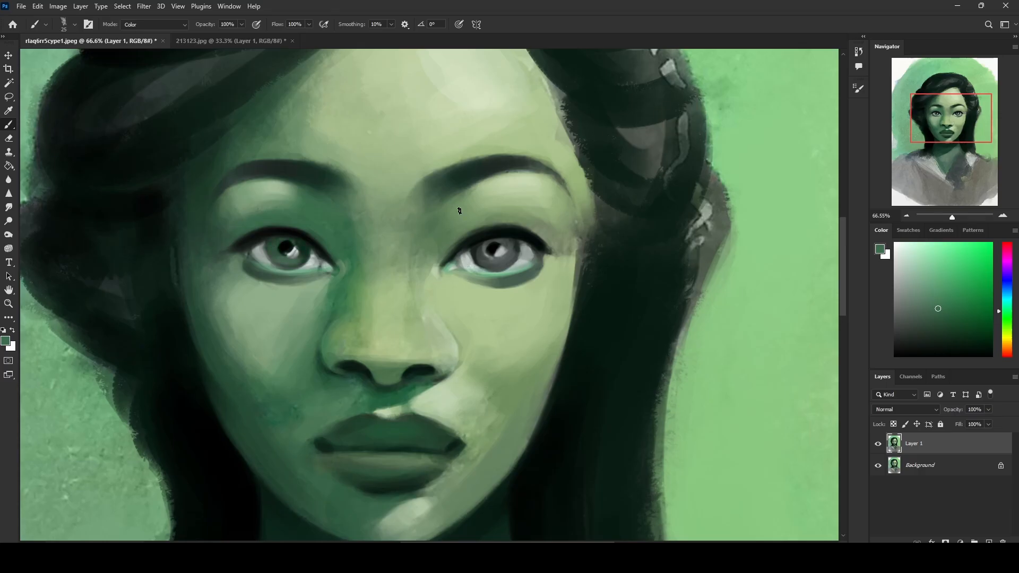
pyautogui.moveTo(496, 244)
pyautogui.mouseDown()
pyautogui.moveTo(512, 252)
pyautogui.moveTo(485, 246)
pyautogui.moveTo(483, 257)
pyautogui.mouseUp()
pyautogui.hotkey('ctrl', '0')
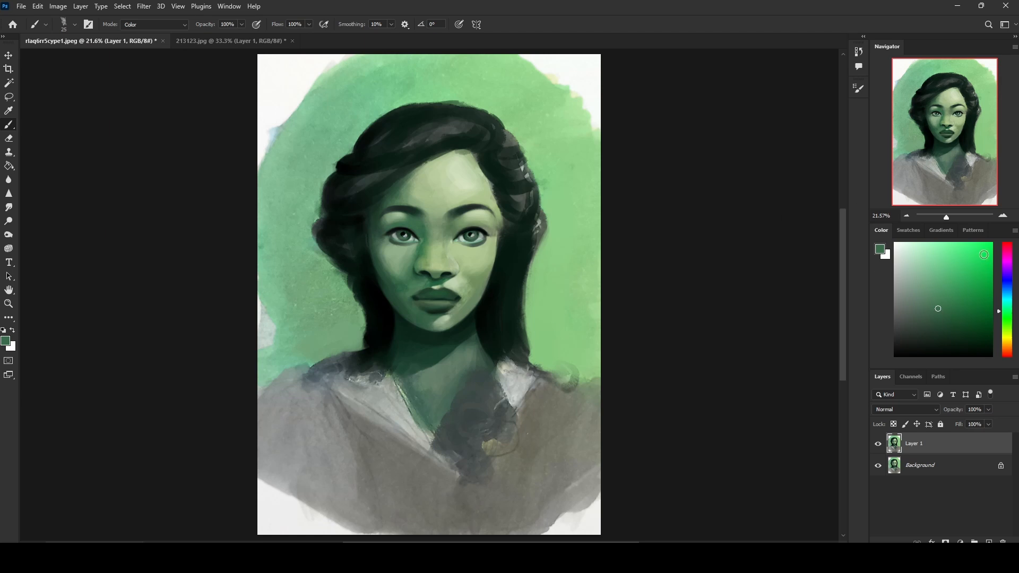
# Step: Choose a bright yellow and warm up the colour of both irises in Color mode
pyautogui.click(977, 249)
pyautogui.moveTo(1005, 319); pyautogui.dragTo(1007, 339)
pyautogui.hotkey('ctrl', '+')
pyautogui.hotkey('ctrl', '+')
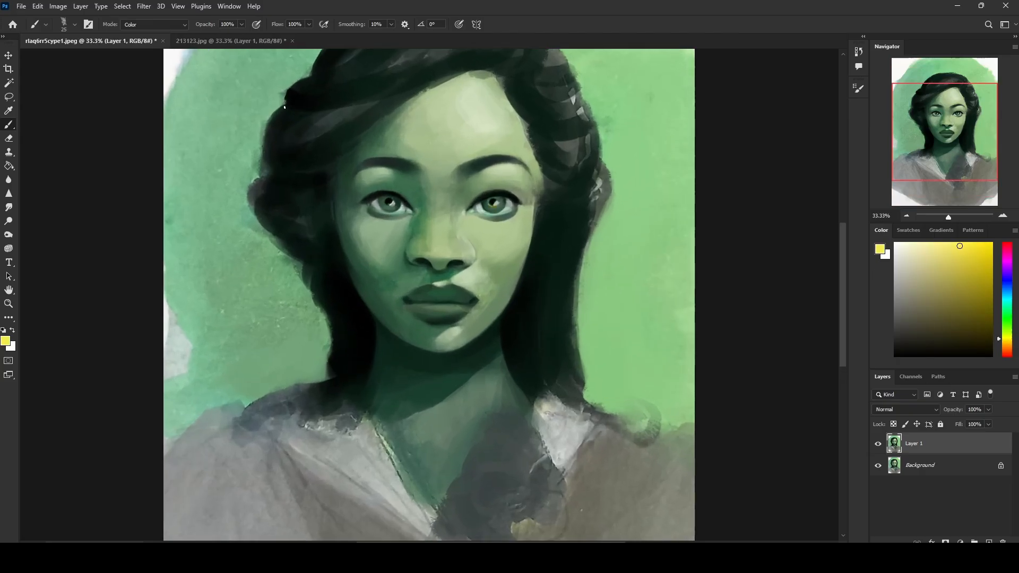
# Step: Set the brush blending mode to Normal, then retouch the dark pupils and paint white catchlights in both eyes
pyautogui.click(172, 25)
pyautogui.click(192, 26)
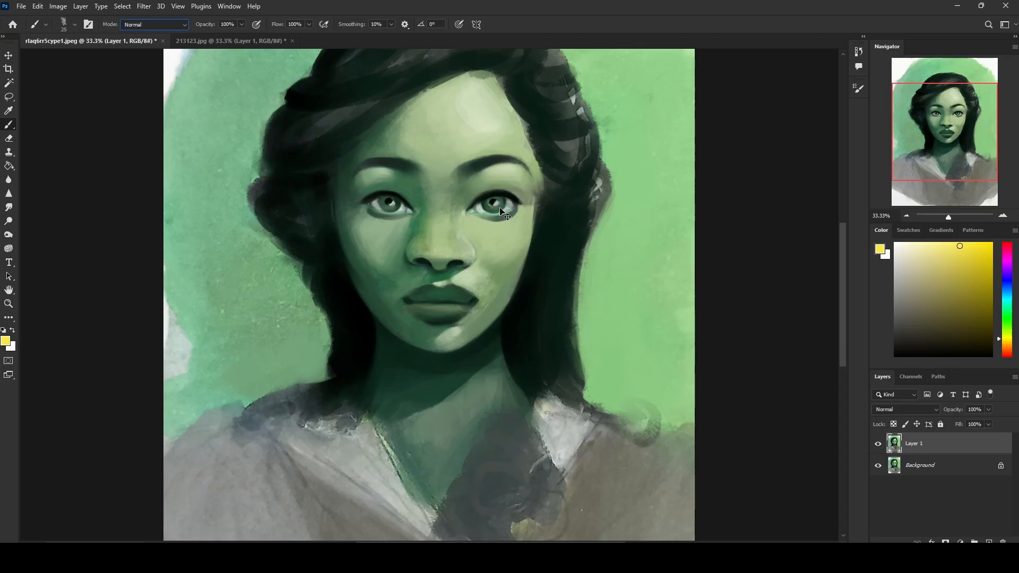
pyautogui.hotkey('ctrl', 'z')
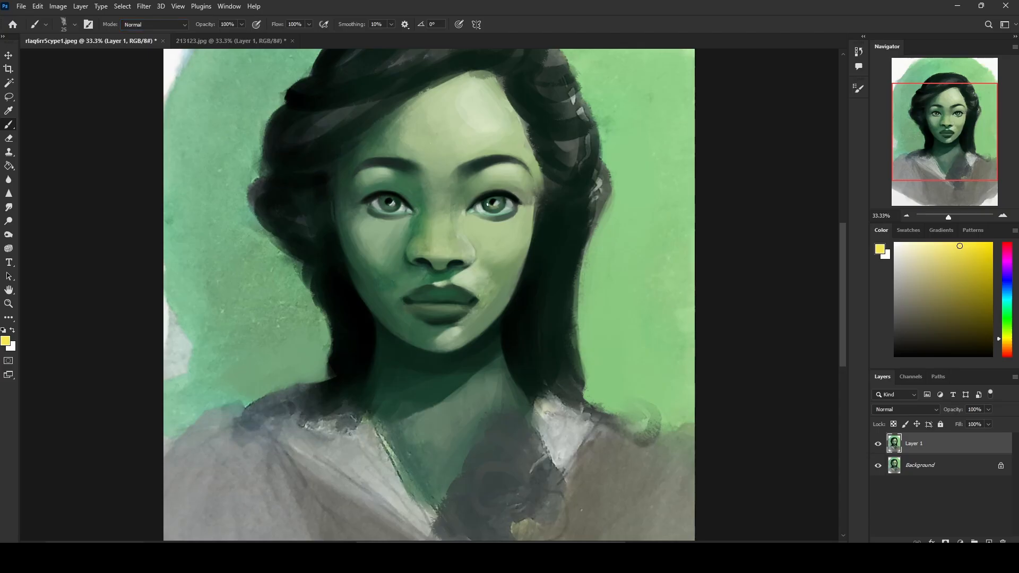
pyautogui.hotkey('ctrl', 'z')
pyautogui.keyDown('alt'); pyautogui.click(391, 201); pyautogui.keyUp('alt')
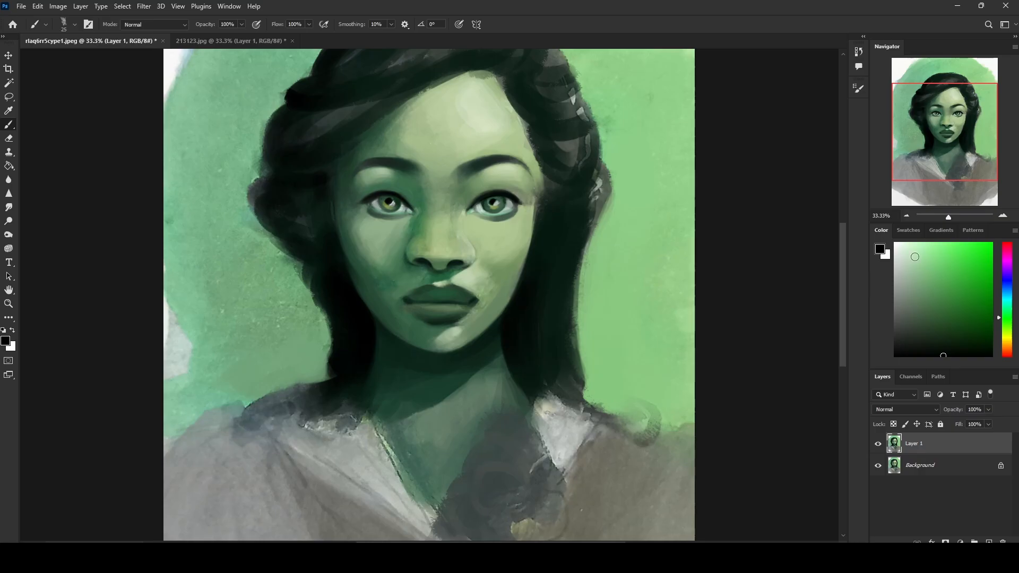
pyautogui.moveTo(915, 257); pyautogui.dragTo(874, 215)
pyautogui.keyDown('alt'); pyautogui.click(492, 201); pyautogui.keyUp('alt')
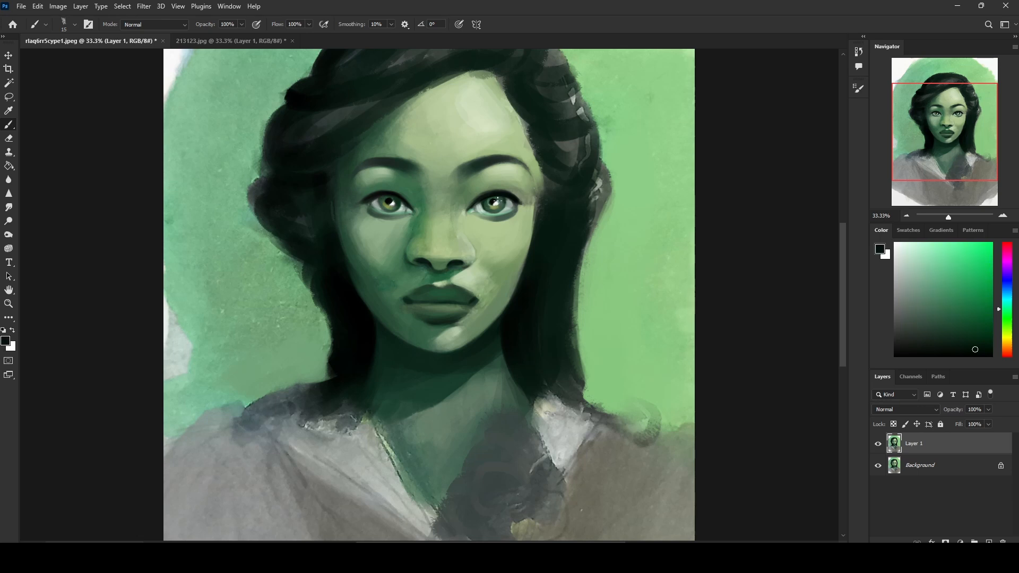
# Step: Pick a pale cyan and paint a cool highlight on the upper forehead with a brush of up to 300 px
pyautogui.press(']')
pyautogui.moveTo(908, 254); pyautogui.dragTo(843, 218)
pyautogui.moveTo(1004, 288)
pyautogui.mouseDown()
pyautogui.moveTo(1007, 312)
pyautogui.moveTo(1008, 300)
pyautogui.mouseUp()
pyautogui.click(919, 247)
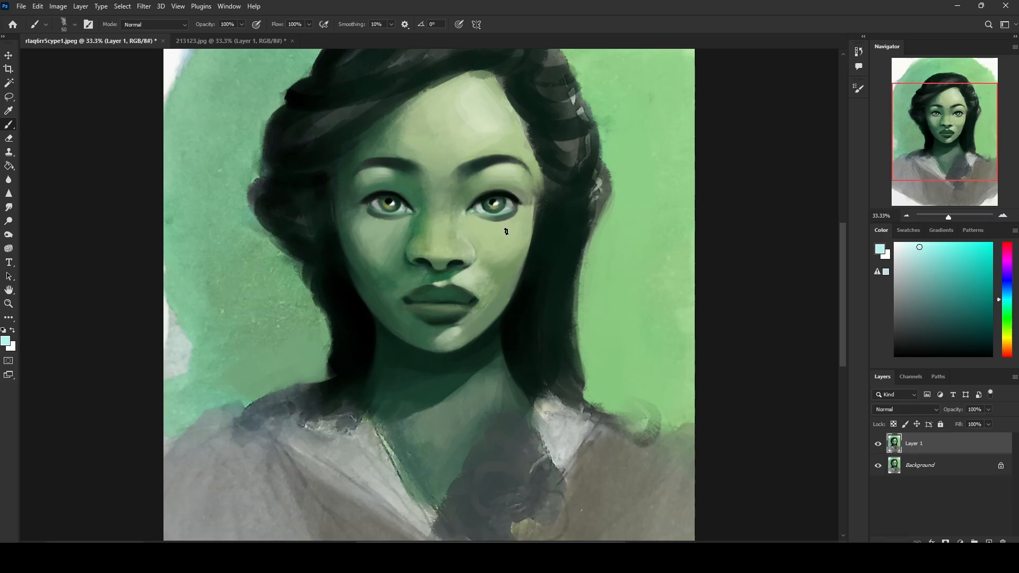
pyautogui.press(']')
pyautogui.press(']')
pyautogui.press(']')
pyautogui.press(']')
pyautogui.press(']')
pyautogui.press(']')
pyautogui.moveTo(487, 233)
pyautogui.mouseDown()
pyautogui.moveTo(524, 227)
pyautogui.moveTo(487, 232)
pyautogui.mouseUp()
pyautogui.press('[')
pyautogui.hotkey('ctrl', '-')
pyautogui.press(']')
pyautogui.press(']')
pyautogui.press(']')
pyautogui.press(']')
pyautogui.press(']')
pyautogui.press(']')
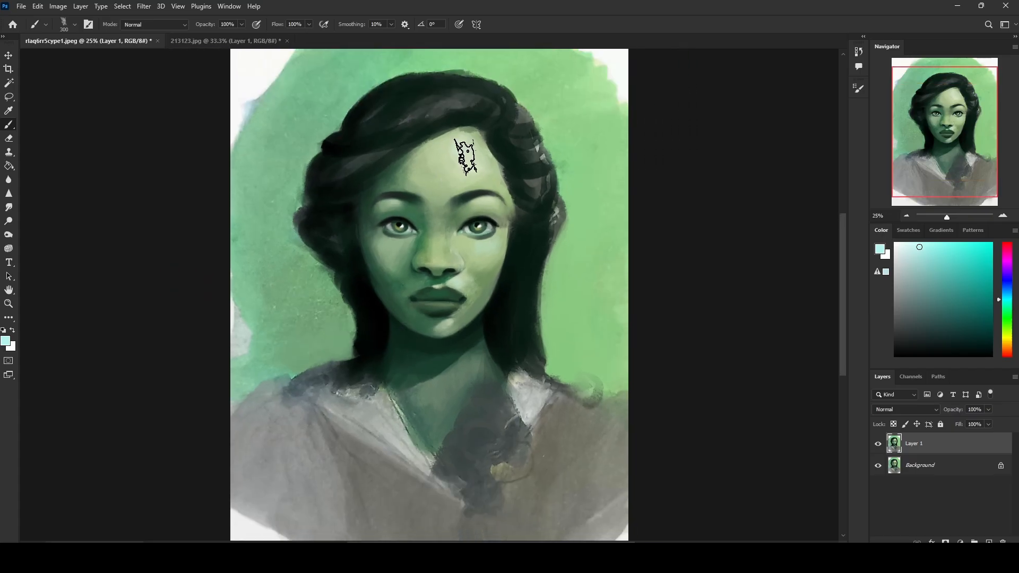
pyautogui.press('[')
pyautogui.press('[')
pyautogui.press('[')
pyautogui.press('[')
pyautogui.press('[')
pyautogui.press('[')
pyautogui.press('[')
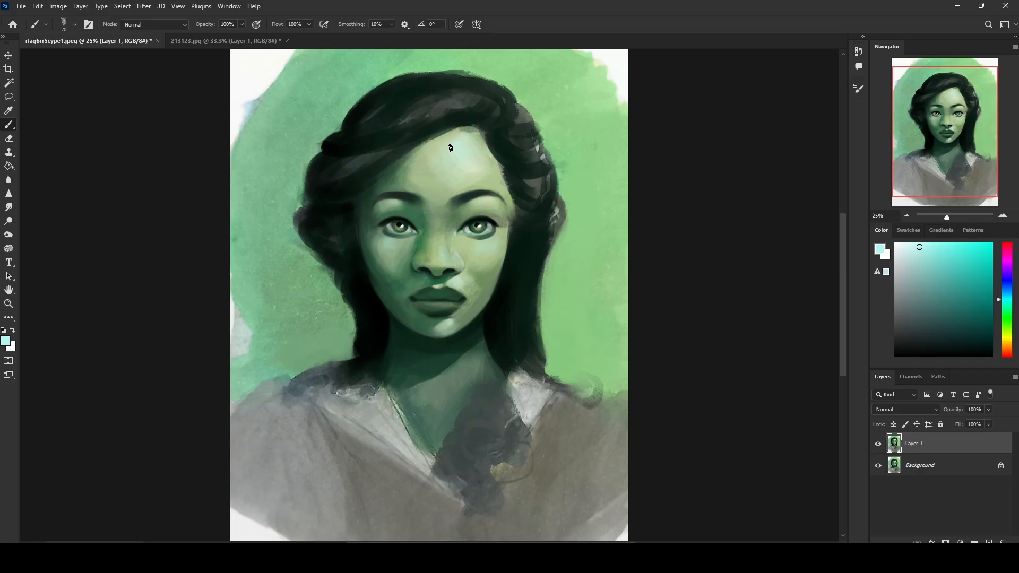
# Step: Blend the forehead highlight into the skin with sampled tones at a 175 px brush size, then reselect pale cyan
pyautogui.press(']')
pyautogui.press(']')
pyautogui.press(']')
pyautogui.press(']')
pyautogui.press(']')
pyautogui.press(']')
pyautogui.keyDown('alt'); pyautogui.click(450, 148); pyautogui.keyUp('alt')
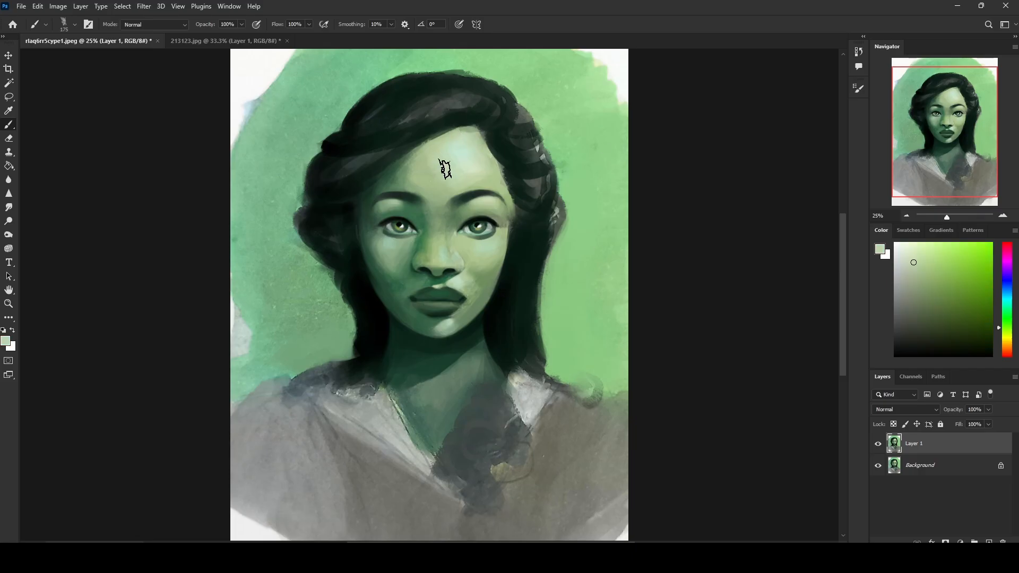
pyautogui.keyDown('alt'); pyautogui.click(460, 146); pyautogui.keyUp('alt')
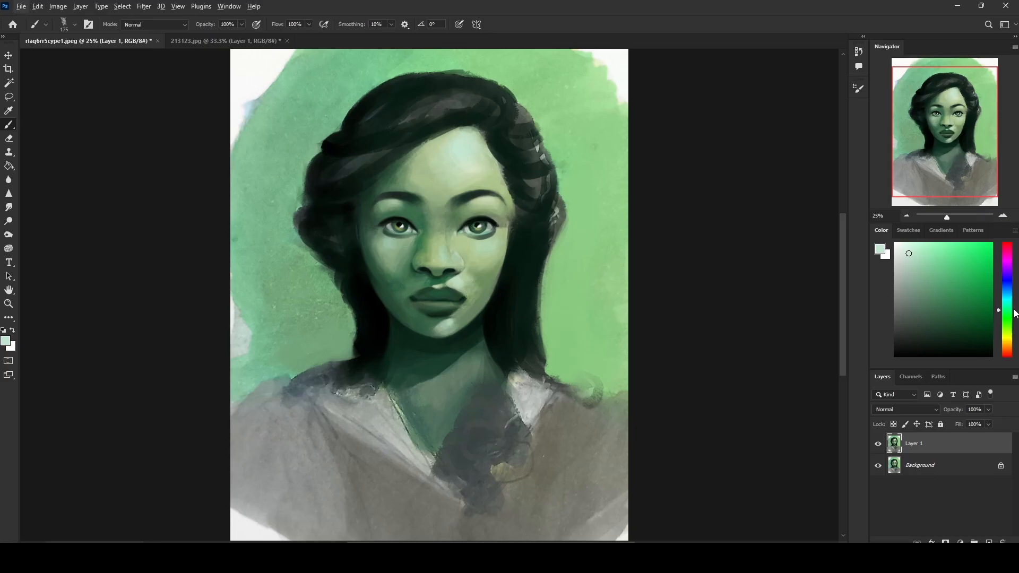
pyautogui.moveTo(1015, 314); pyautogui.dragTo(1014, 302)
pyautogui.click(920, 246)
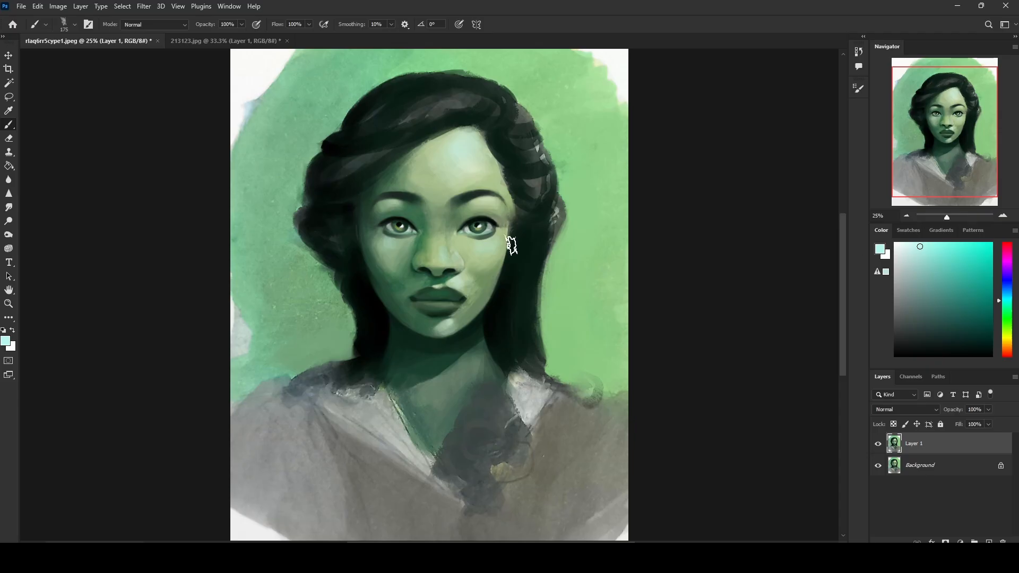
# Step: Reduce the brush to 30 px and tidy the corners and outline of the lips with tones sampled nearby
pyautogui.press('[')
pyautogui.press('[')
pyautogui.press('[')
pyautogui.press('[')
pyautogui.press('[')
pyautogui.press('[')
pyautogui.press('[')
pyautogui.keyDown('alt'); pyautogui.click(463, 299); pyautogui.keyUp('alt')
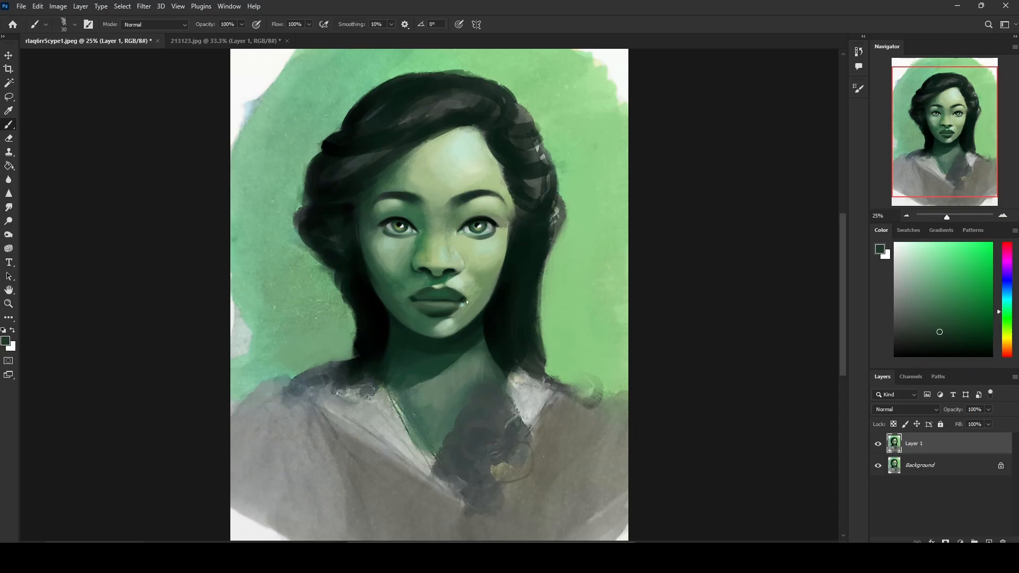
pyautogui.keyDown('alt'); pyautogui.click(467, 300); pyautogui.keyUp('alt')
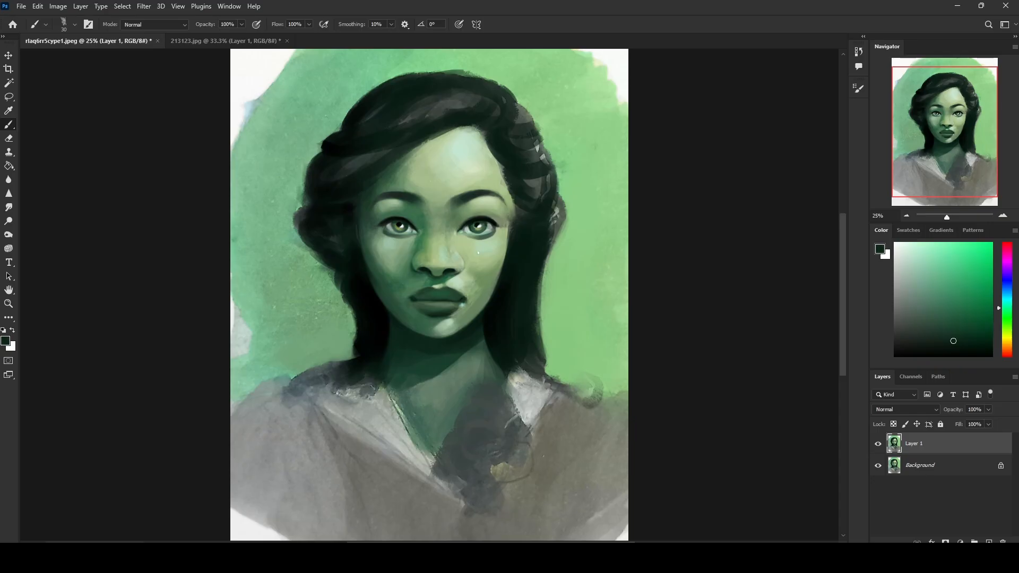
pyautogui.keyDown('alt'); pyautogui.click(464, 298); pyautogui.keyUp('alt')
pyautogui.keyDown('alt'); pyautogui.click(413, 297); pyautogui.keyUp('alt')
# Step: Set the brush blending mode to Darken and rework the mouth corner and lower lip edge with sampled tones, down to 40 px
pyautogui.keyDown('alt'); pyautogui.click(452, 268); pyautogui.keyUp('alt')
pyautogui.press(']')
pyautogui.press(']')
pyautogui.press(']')
pyautogui.click(154, 24)
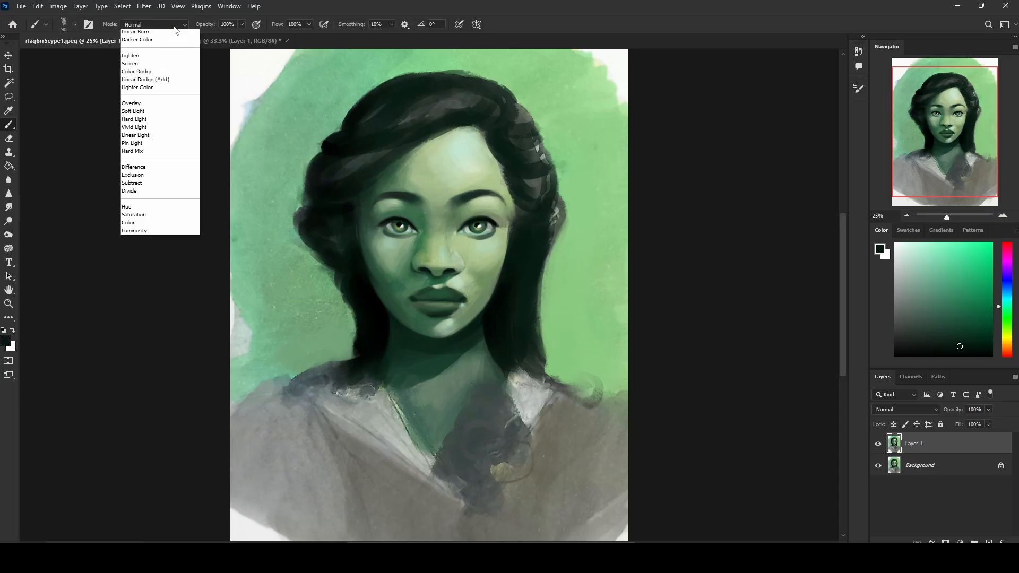
pyautogui.click(140, 56)
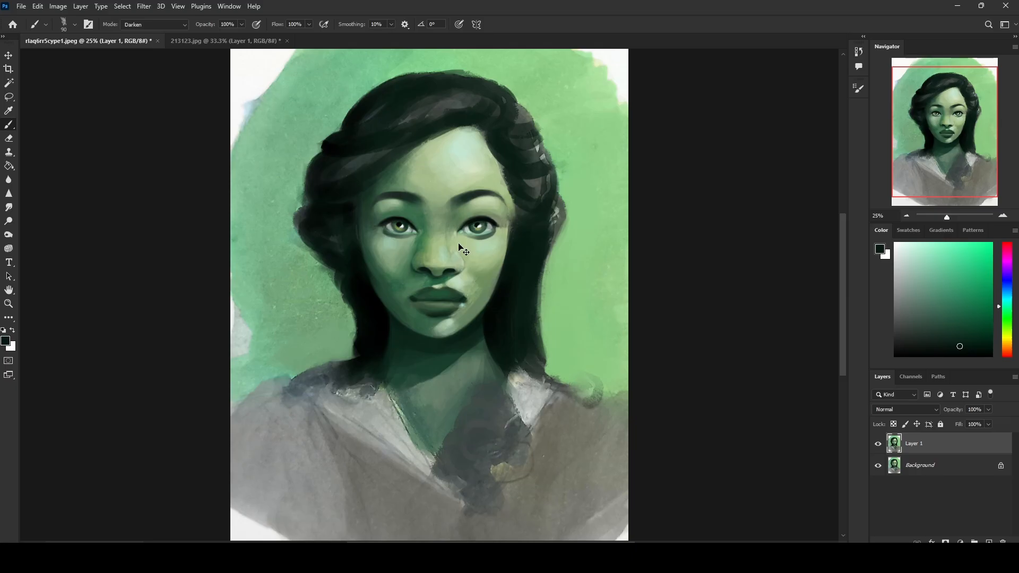
pyautogui.press('[')
pyautogui.press('[')
pyautogui.keyDown('alt'); pyautogui.click(468, 305); pyautogui.keyUp('alt')
pyautogui.press('[')
pyautogui.press('[')
pyautogui.press('[')
pyautogui.keyDown('alt'); pyautogui.click(457, 303); pyautogui.keyUp('alt')
pyautogui.keyDown('alt'); pyautogui.click(460, 305); pyautogui.keyUp('alt')
pyautogui.keyDown('alt'); pyautogui.click(456, 303); pyautogui.keyUp('alt')
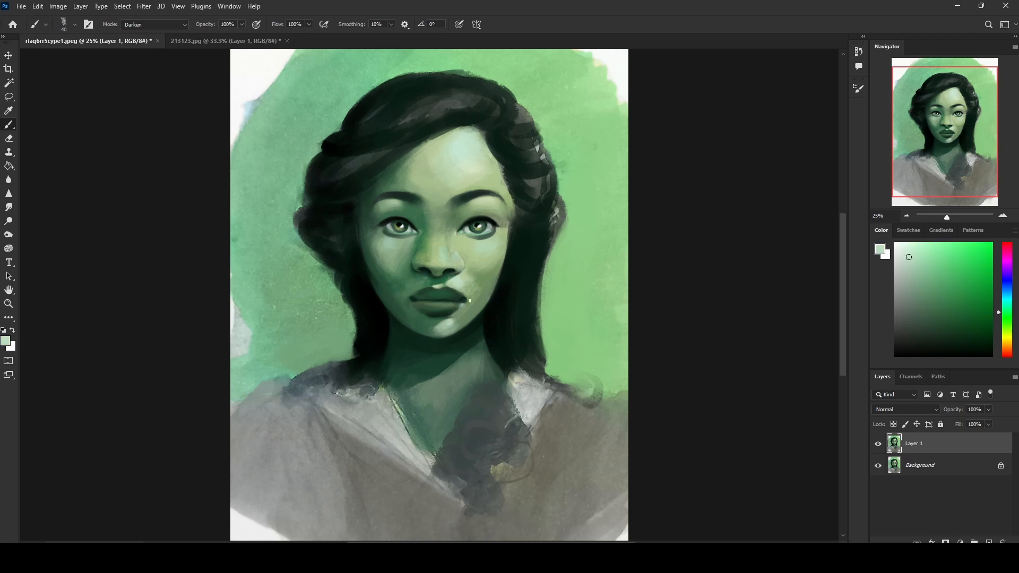
# Step: Set the brush blending mode to Normal and touch up the skin around both eyes with tones sampled nearby
pyautogui.click(170, 24)
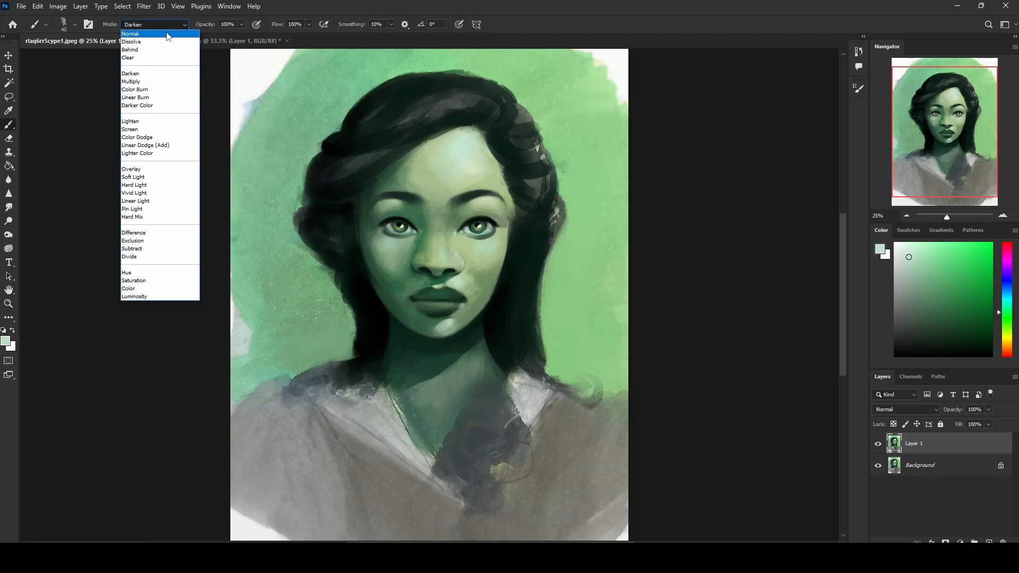
pyautogui.click(135, 33)
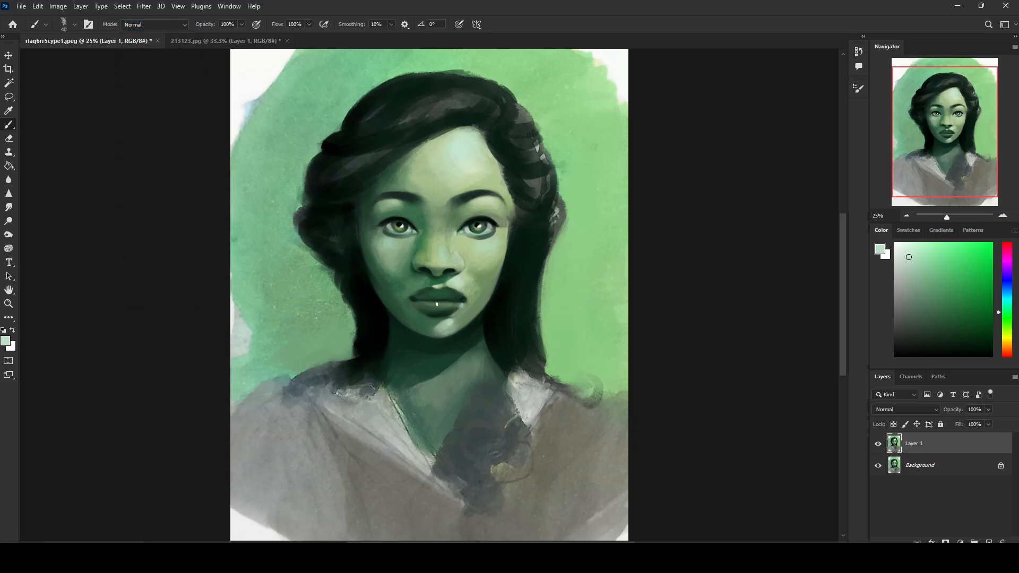
pyautogui.keyDown('alt'); pyautogui.click(387, 232); pyautogui.keyUp('alt')
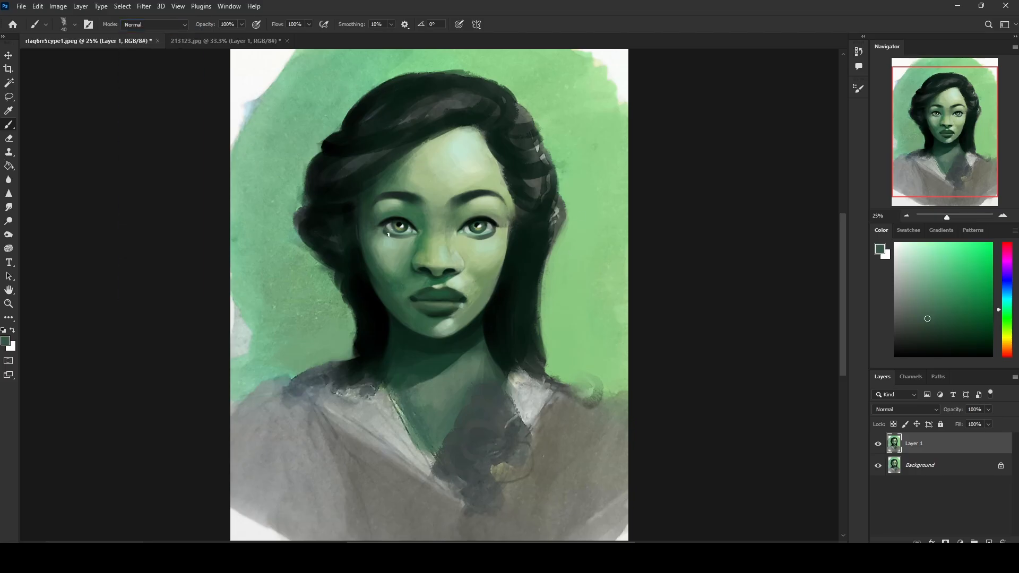
pyautogui.keyDown('alt'); pyautogui.click(392, 213); pyautogui.keyUp('alt')
pyautogui.keyDown('alt'); pyautogui.click(383, 230); pyautogui.keyUp('alt')
pyautogui.keyDown('alt'); pyautogui.click(483, 238); pyautogui.keyUp('alt')
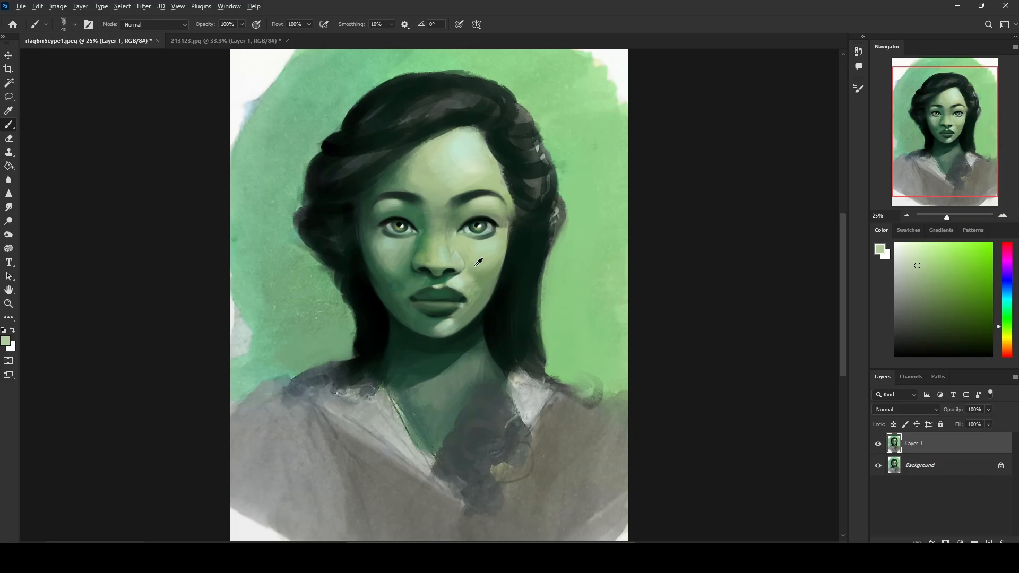
# Step: Refine the nostril wing and its transition into the lit cheek using sampled dark and mid greens
pyautogui.keyDown('alt'); pyautogui.click(460, 274); pyautogui.keyUp('alt')
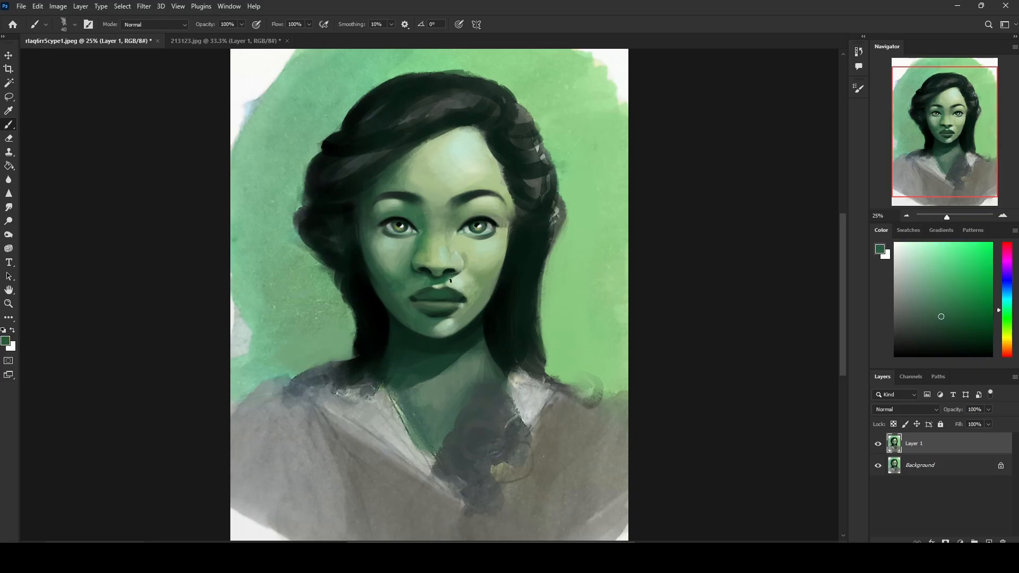
pyautogui.keyDown('alt'); pyautogui.click(464, 254); pyautogui.keyUp('alt')
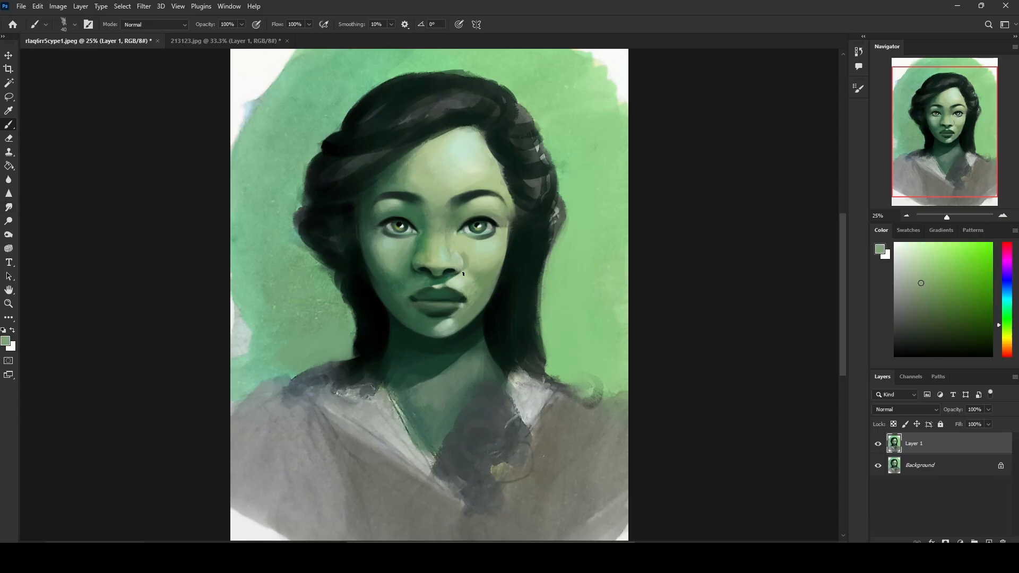
pyautogui.keyDown('alt'); pyautogui.click(463, 255); pyautogui.keyUp('alt')
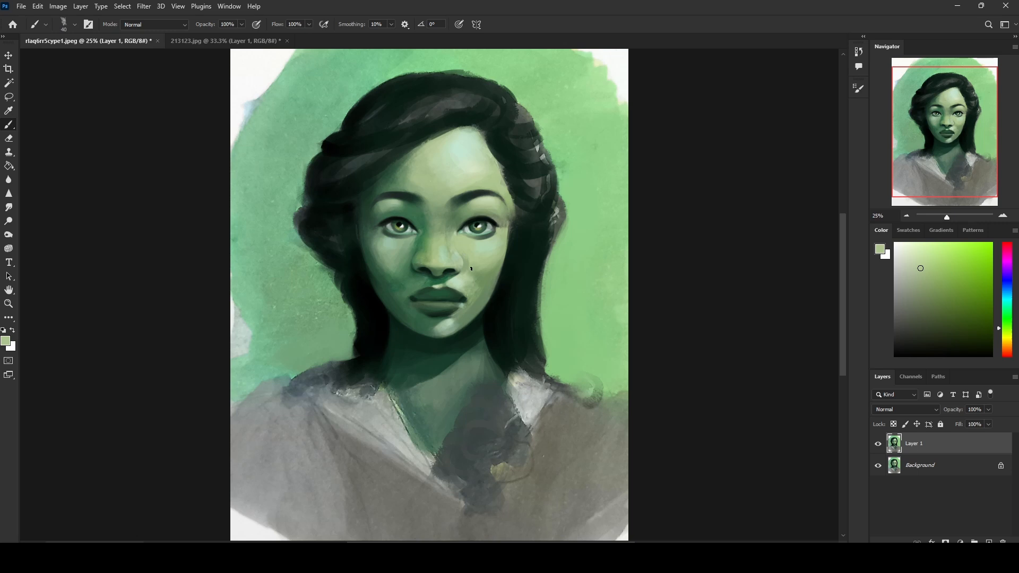
pyautogui.keyDown('alt'); pyautogui.click(475, 274); pyautogui.keyUp('alt')
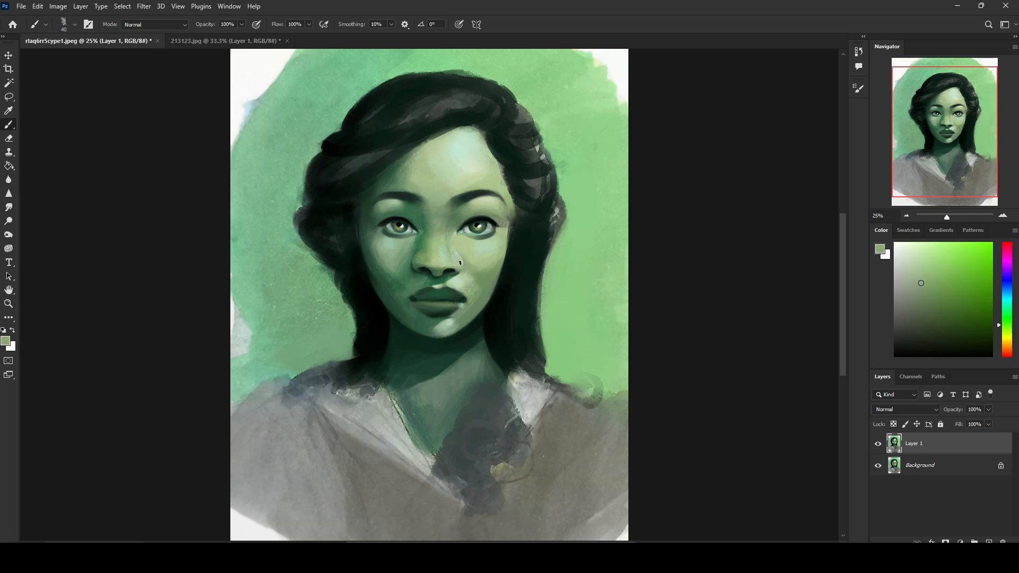
# Step: Enlarge the brush and smooth the lit cheek from below the eye to beside the mouth with sampled skin tones
pyautogui.press(']')
pyautogui.press(']')
pyautogui.keyDown('alt'); pyautogui.click(492, 249); pyautogui.keyUp('alt')
pyautogui.keyDown('alt'); pyautogui.click(486, 265); pyautogui.keyUp('alt')
pyautogui.keyDown('alt'); pyautogui.click(474, 280); pyautogui.keyUp('alt')
pyautogui.keyDown('alt'); pyautogui.click(470, 280); pyautogui.keyUp('alt')
pyautogui.keyDown('alt'); pyautogui.click(470, 281); pyautogui.keyUp('alt')
pyautogui.keyDown('alt'); pyautogui.click(483, 279); pyautogui.keyUp('alt')
pyautogui.keyDown('alt'); pyautogui.click(484, 287); pyautogui.keyUp('alt')
pyautogui.keyDown('alt'); pyautogui.click(491, 258); pyautogui.keyUp('alt')
pyautogui.keyDown('alt'); pyautogui.click(484, 281); pyautogui.keyUp('alt')
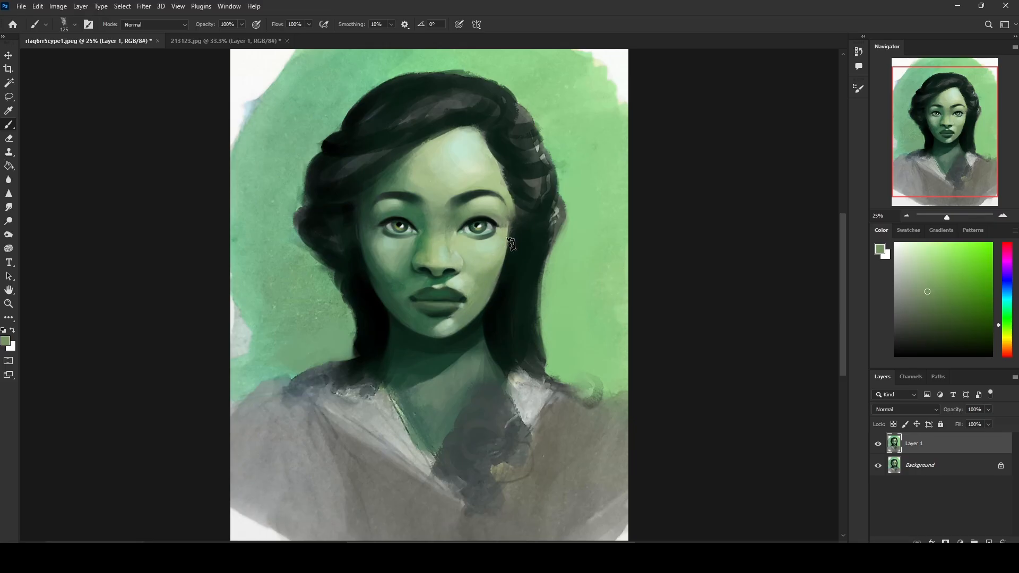
pyautogui.keyDown('alt'); pyautogui.click(489, 273); pyautogui.keyUp('alt')
# Step: Reduce the brush to 50 px and blend the nose bridge between the eyes with sampled greens
pyautogui.press('[')
pyautogui.press('[')
pyautogui.press('[')
pyautogui.press('[')
pyautogui.keyDown('alt'); pyautogui.click(448, 223); pyautogui.keyUp('alt')
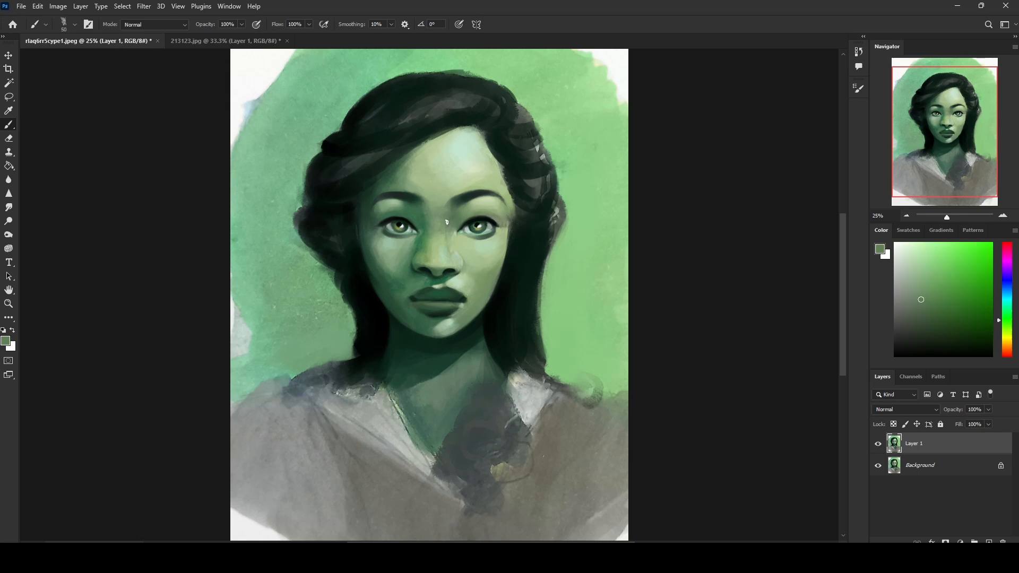
pyautogui.keyDown('alt'); pyautogui.click(448, 239); pyautogui.keyUp('alt')
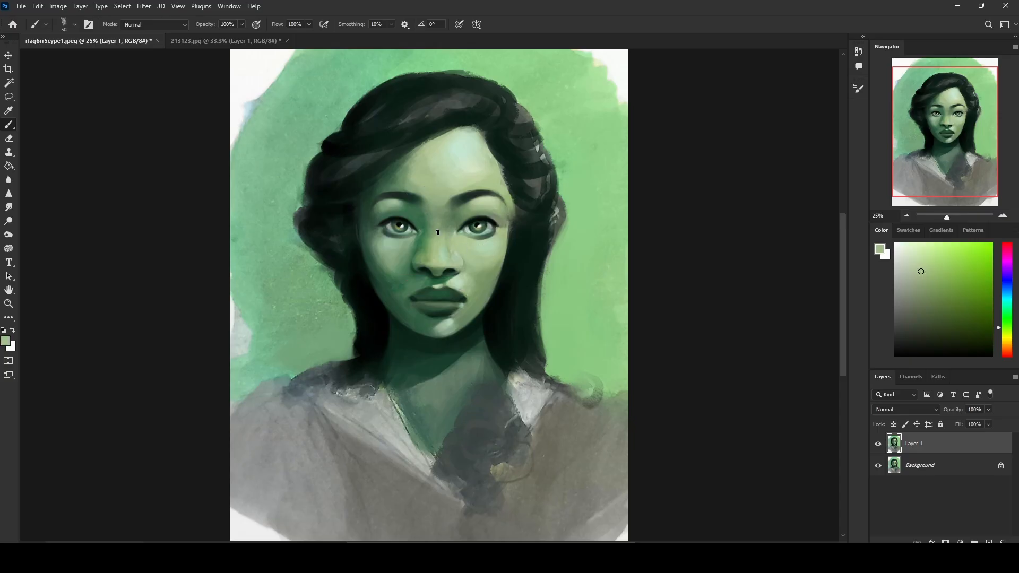
# Step: Clean up the lit side's face edge beside the eye using sampled skin and dark hair tones
pyautogui.keyDown('alt'); pyautogui.click(502, 233); pyautogui.keyUp('alt')
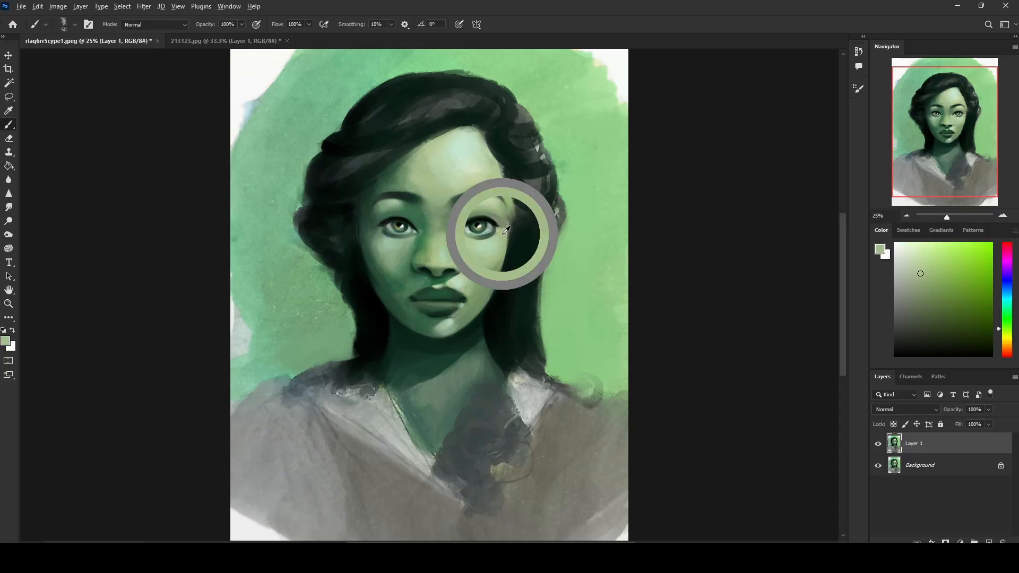
pyautogui.keyDown('alt'); pyautogui.click(511, 208); pyautogui.keyUp('alt')
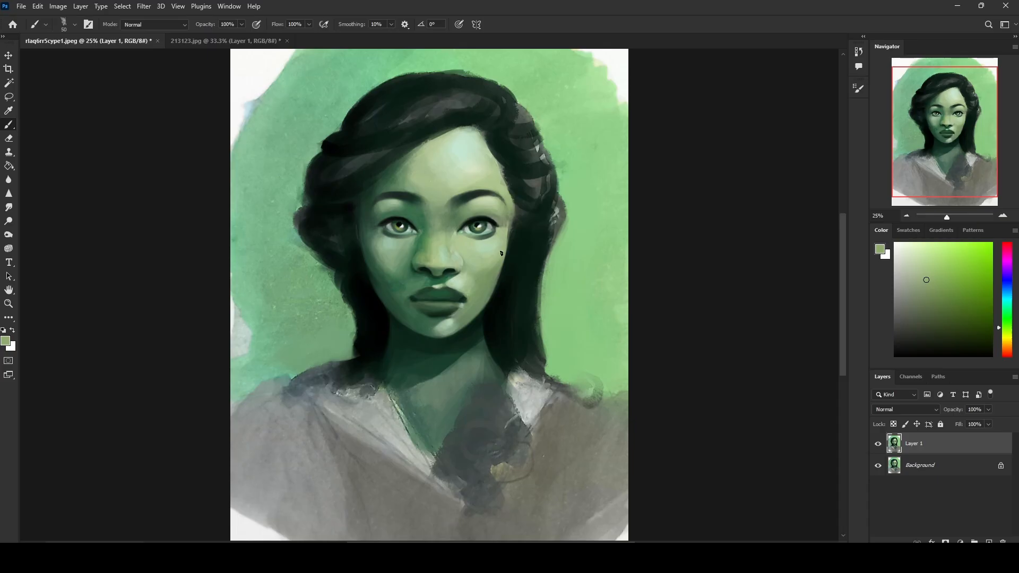
pyautogui.keyDown('alt'); pyautogui.click(502, 234); pyautogui.keyUp('alt')
pyautogui.keyDown('alt'); pyautogui.click(505, 239); pyautogui.keyUp('alt')
pyautogui.keyDown('alt'); pyautogui.click(518, 237); pyautogui.keyUp('alt')
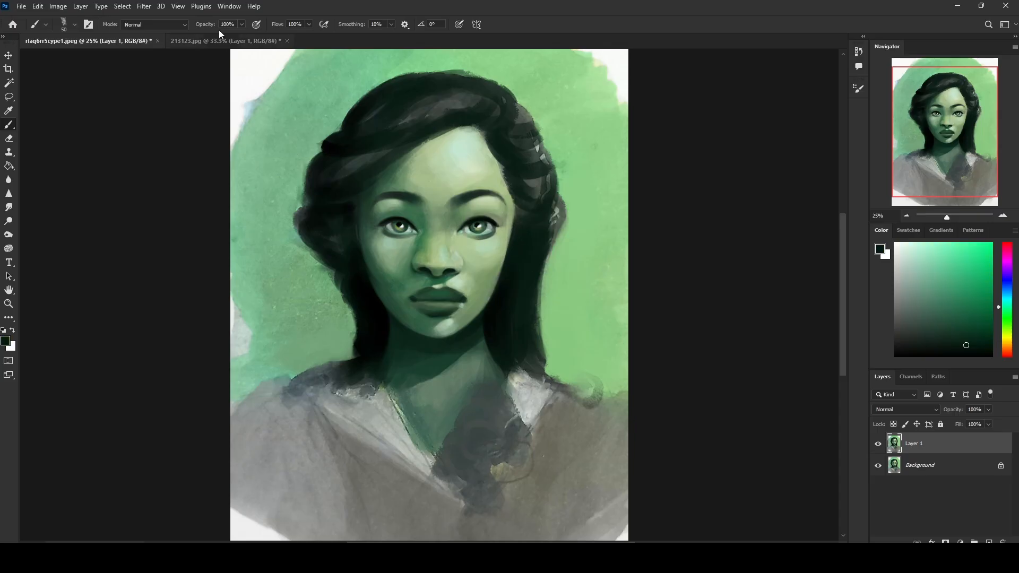
# Step: Sharpen the hairline along the lit temple and forehead with sampled hair and skin colours
pyautogui.keyDown('alt'); pyautogui.click(518, 230); pyautogui.keyUp('alt')
pyautogui.keyDown('alt'); pyautogui.click(510, 187); pyautogui.keyUp('alt')
pyautogui.keyDown('alt'); pyautogui.click(499, 184); pyautogui.keyUp('alt')
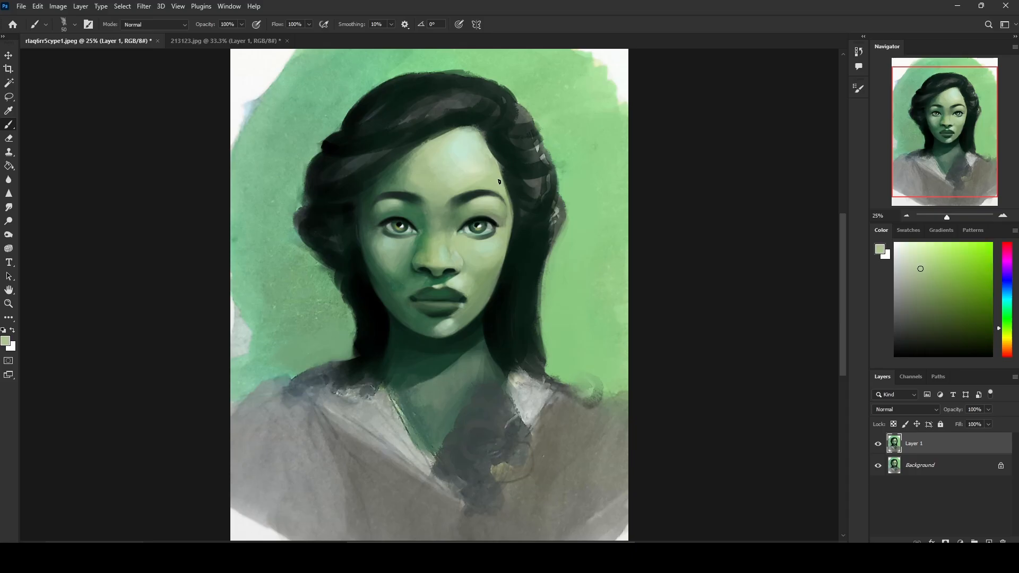
pyautogui.keyDown('alt'); pyautogui.click(512, 172); pyautogui.keyUp('alt')
pyautogui.keyDown('alt'); pyautogui.click(501, 174); pyautogui.keyUp('alt')
pyautogui.keyDown('alt'); pyautogui.click(499, 146); pyautogui.keyUp('alt')
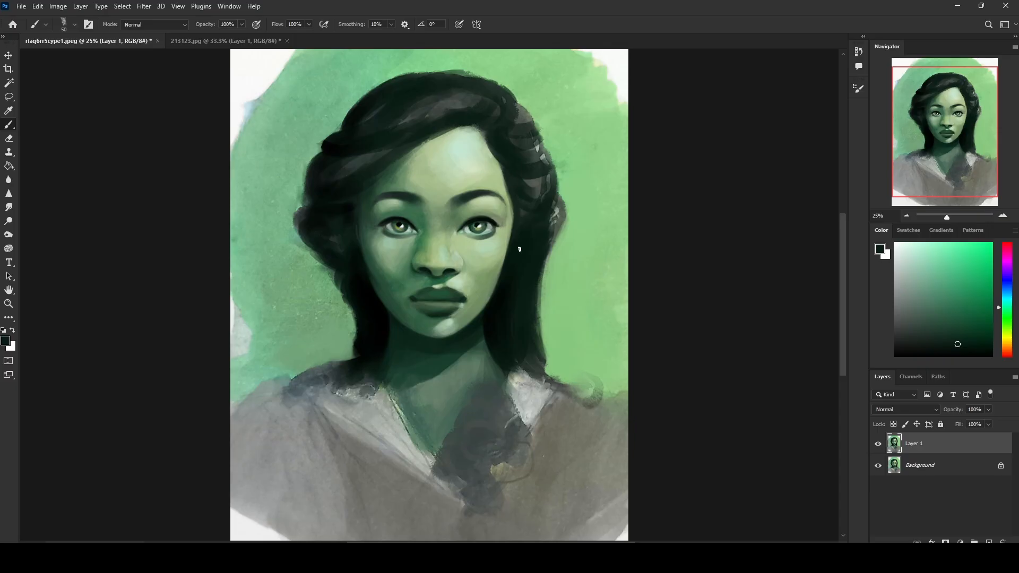
# Step: Smooth the skin at the outer corner of the lit-side eye with tones sampled nearby
pyautogui.keyDown('alt'); pyautogui.click(510, 220); pyautogui.keyUp('alt')
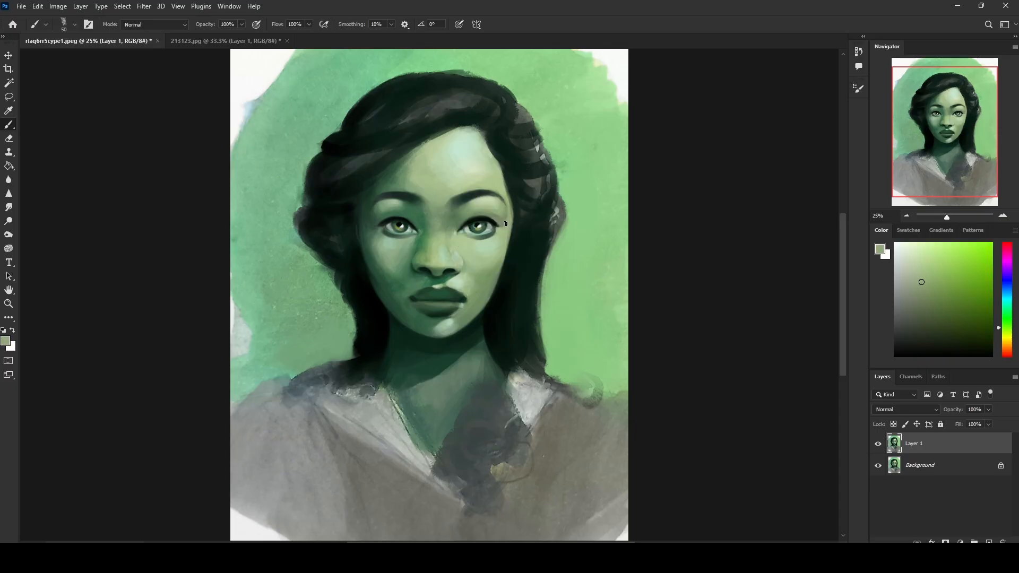
pyautogui.keyDown('alt'); pyautogui.click(510, 221); pyautogui.keyUp('alt')
pyautogui.keyDown('alt'); pyautogui.click(498, 225); pyautogui.keyUp('alt')
# Step: Retouch the shadow-side temple and face edge beside the eye with sampled dark greens
pyautogui.keyDown('alt'); pyautogui.click(382, 224); pyautogui.keyUp('alt')
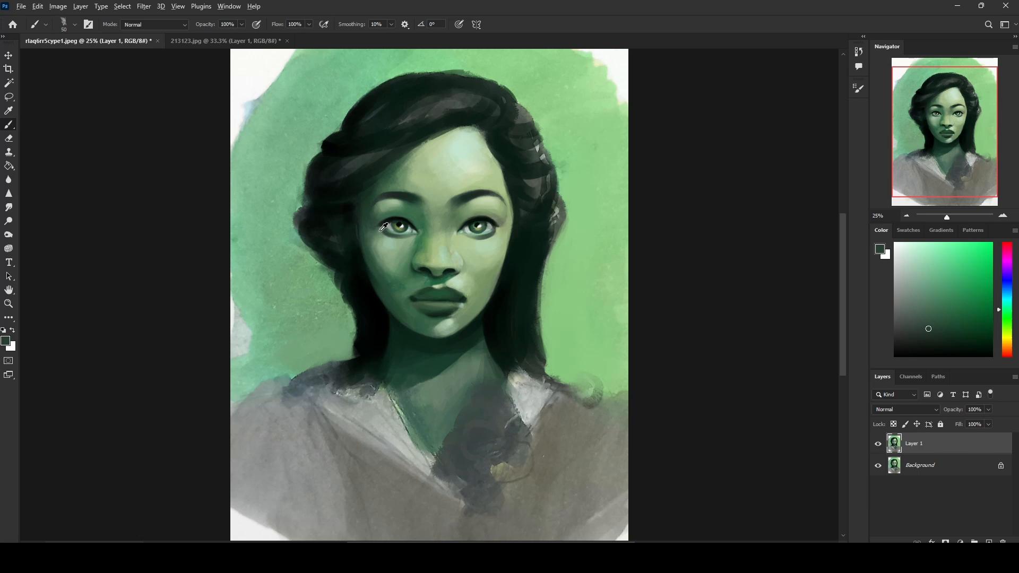
pyautogui.keyDown('alt'); pyautogui.click(370, 229); pyautogui.keyUp('alt')
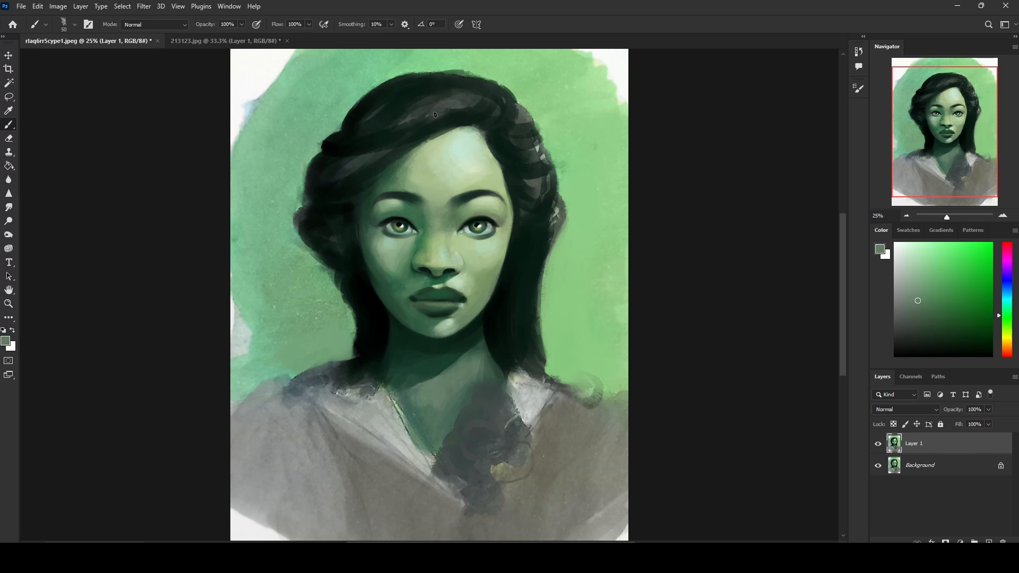
pyautogui.keyDown('alt'); pyautogui.click(366, 230); pyautogui.keyUp('alt')
pyautogui.keyDown('alt'); pyautogui.click(368, 227); pyautogui.keyUp('alt')
pyautogui.keyDown('alt'); pyautogui.click(367, 228); pyautogui.keyUp('alt')
# Step: Set the brush blending mode to Darken and its size to 60 px, then shade the lit cheek's outer contour with sampled greens
pyautogui.keyDown('alt'); pyautogui.click(510, 263); pyautogui.keyUp('alt')
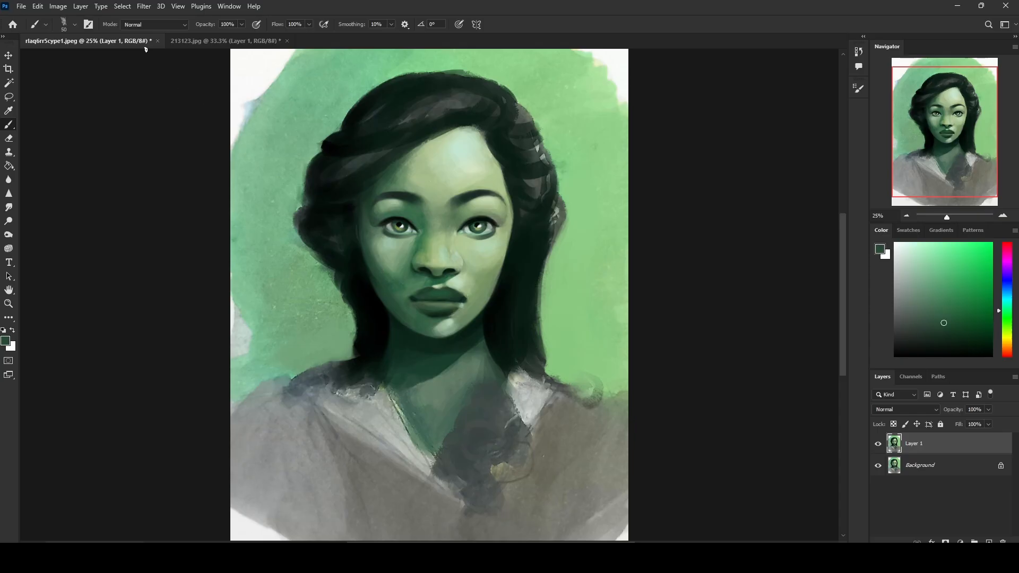
pyautogui.click(154, 24)
pyautogui.click(151, 67)
pyautogui.press(']')
pyautogui.press(']')
pyautogui.press(']')
pyautogui.press(']')
pyautogui.press(']')
pyautogui.press(']')
pyautogui.press(']')
pyautogui.press('[')
pyautogui.press('[')
pyautogui.press('[')
pyautogui.press('[')
pyautogui.press('[')
pyautogui.press('[')
pyautogui.keyDown('alt'); pyautogui.click(502, 265); pyautogui.keyUp('alt')
pyautogui.keyDown('alt'); pyautogui.click(485, 257); pyautogui.keyUp('alt')
pyautogui.keyDown('alt'); pyautogui.click(496, 257); pyautogui.keyUp('alt')
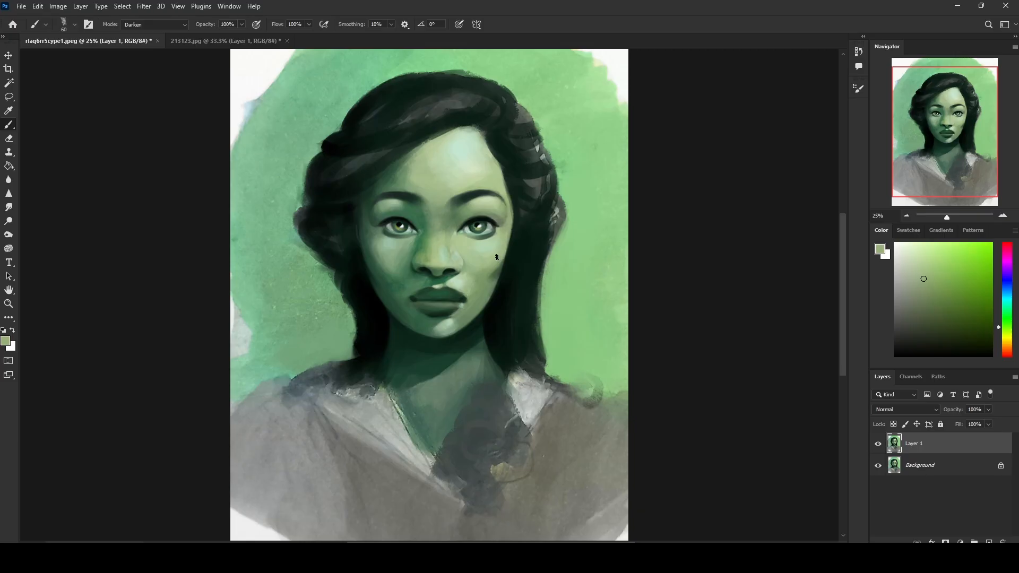
pyautogui.keyDown('alt'); pyautogui.click(485, 264); pyautogui.keyUp('alt')
# Step: Return the brush blending mode to Normal and blend the cheek shading into the surrounding skin with sampled tones
pyautogui.click(173, 25)
pyautogui.click(174, 35)
pyautogui.keyDown('alt'); pyautogui.click(504, 267); pyautogui.keyUp('alt')
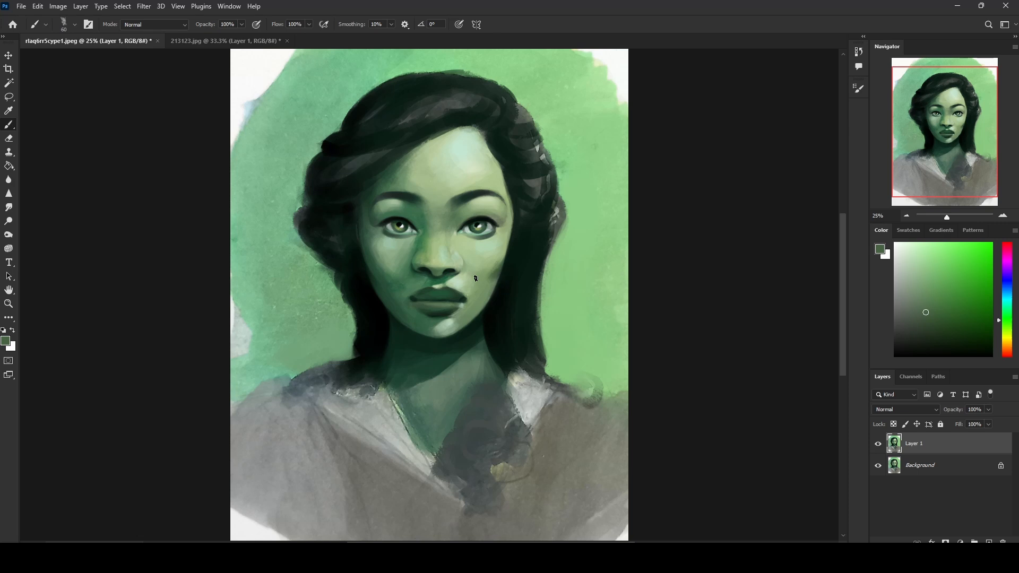
pyautogui.keyDown('alt'); pyautogui.click(475, 277); pyautogui.keyUp('alt')
pyautogui.keyDown('alt'); pyautogui.click(498, 268); pyautogui.keyUp('alt')
pyautogui.keyDown('alt'); pyautogui.click(489, 271); pyautogui.keyUp('alt')
pyautogui.keyDown('alt'); pyautogui.click(493, 262); pyautogui.keyUp('alt')
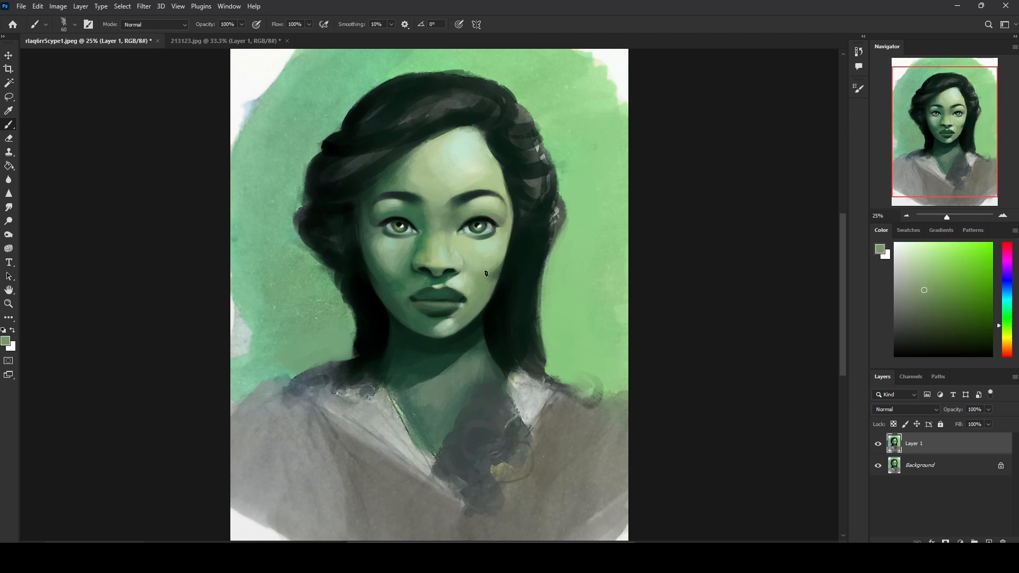
pyautogui.keyDown('alt'); pyautogui.click(491, 268); pyautogui.keyUp('alt')
pyautogui.keyDown('alt'); pyautogui.click(499, 270); pyautogui.keyUp('alt')
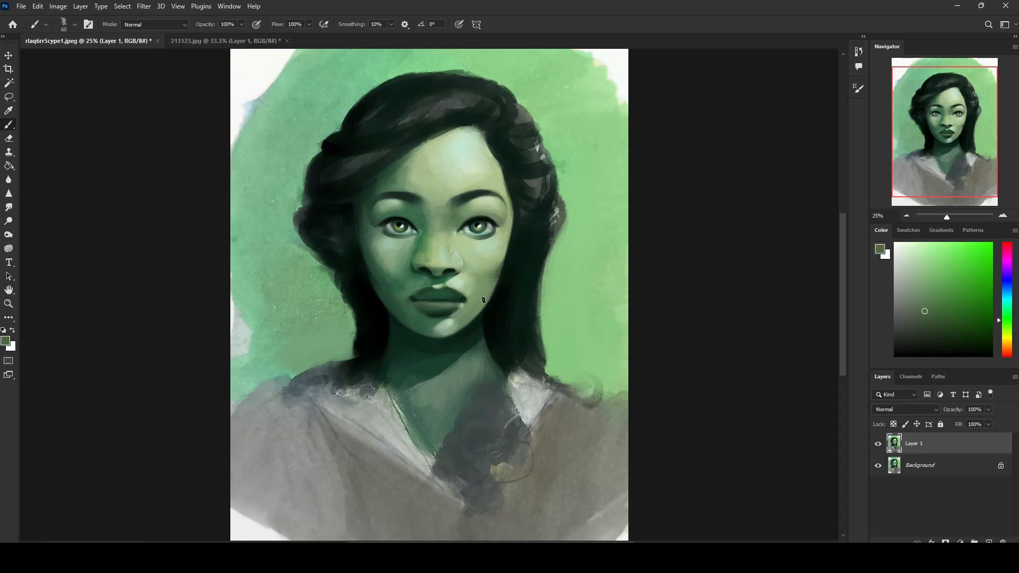
pyautogui.keyDown('alt'); pyautogui.click(501, 266); pyautogui.keyUp('alt')
pyautogui.keyDown('alt'); pyautogui.click(507, 243); pyautogui.keyUp('alt')
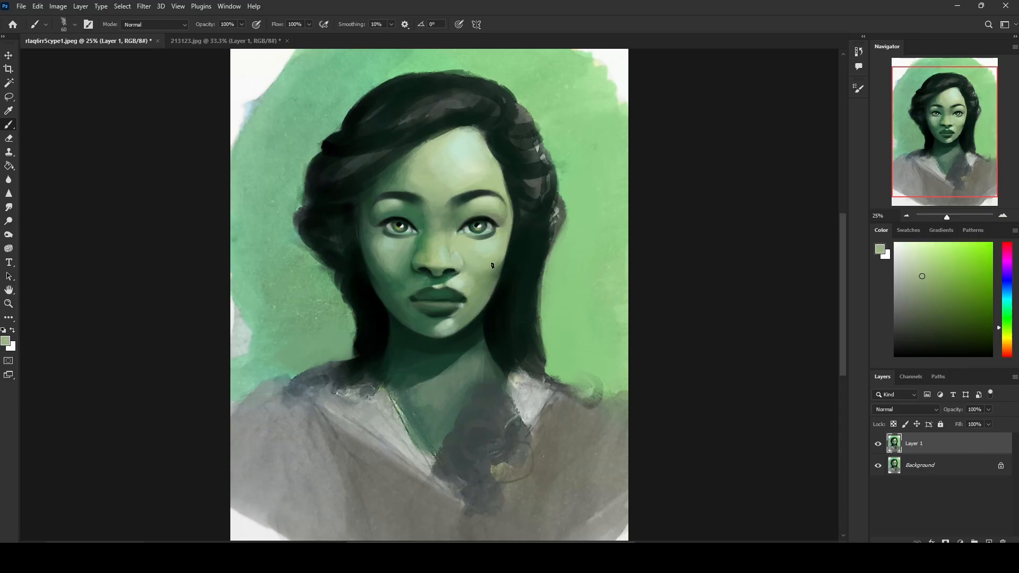
# Step: Touch up the hair edge beside the lit cheek and soften the chin below the lips with sampled tones, keeping the brush in Normal mode
pyautogui.keyDown('alt'); pyautogui.click(497, 259); pyautogui.keyUp('alt')
pyautogui.keyDown('alt'); pyautogui.click(521, 254); pyautogui.keyUp('alt')
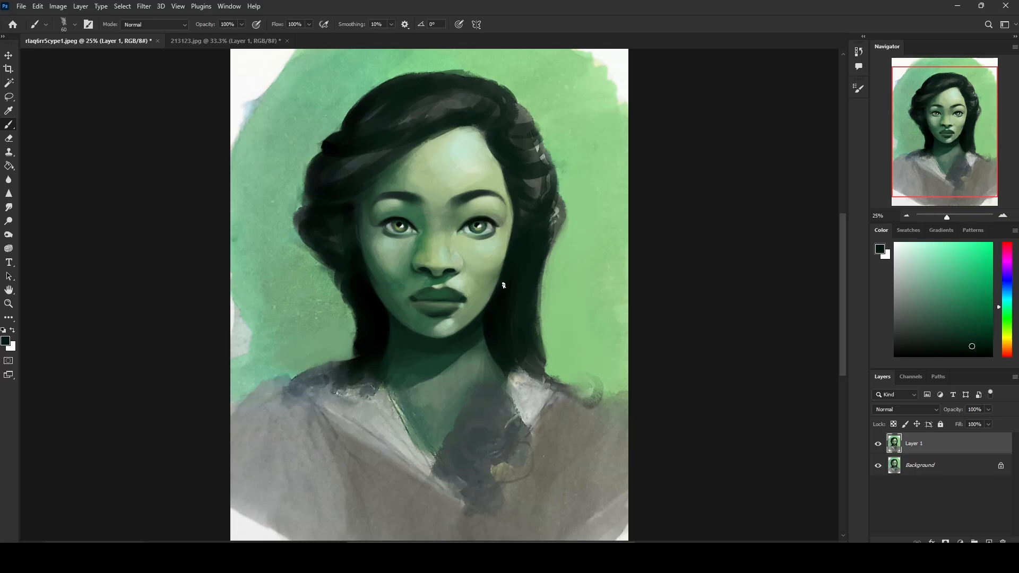
pyautogui.keyDown('alt'); pyautogui.click(452, 319); pyautogui.keyUp('alt')
pyautogui.keyDown('alt'); pyautogui.click(463, 320); pyautogui.keyUp('alt')
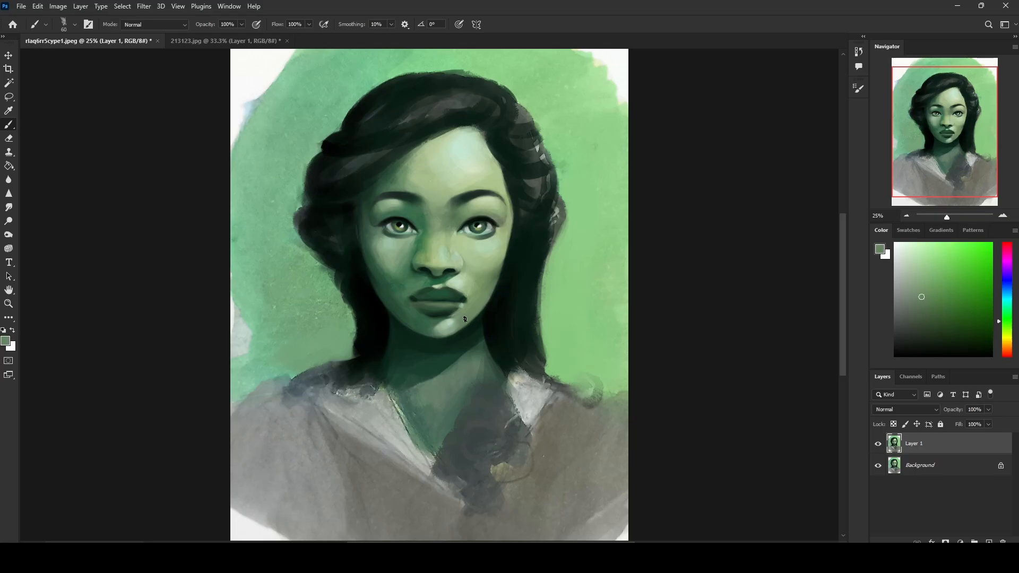
pyautogui.keyDown('alt'); pyautogui.click(431, 325); pyautogui.keyUp('alt')
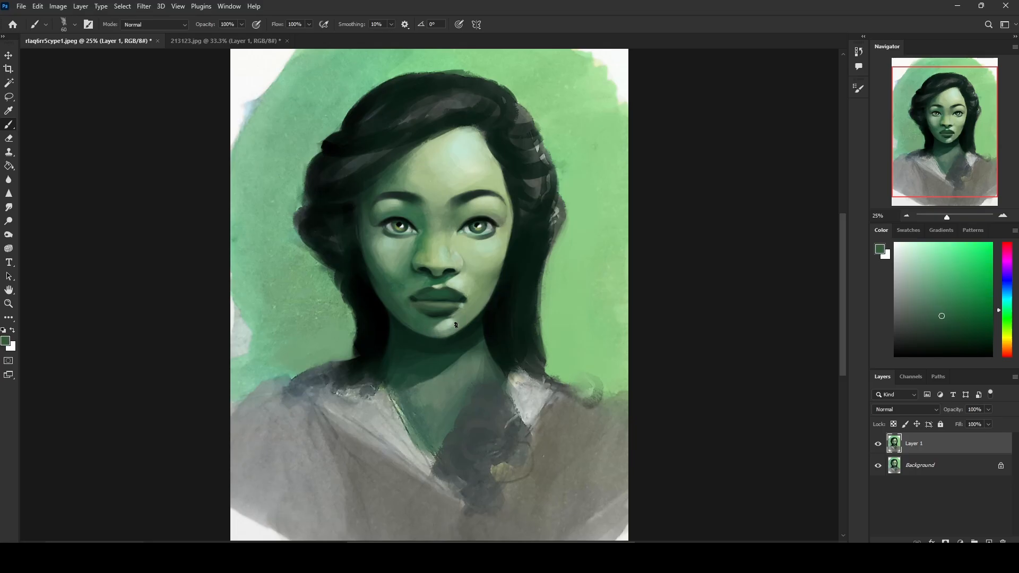
pyautogui.click(170, 25)
pyautogui.click(148, 74)
pyautogui.click(154, 25)
pyautogui.click(135, 32)
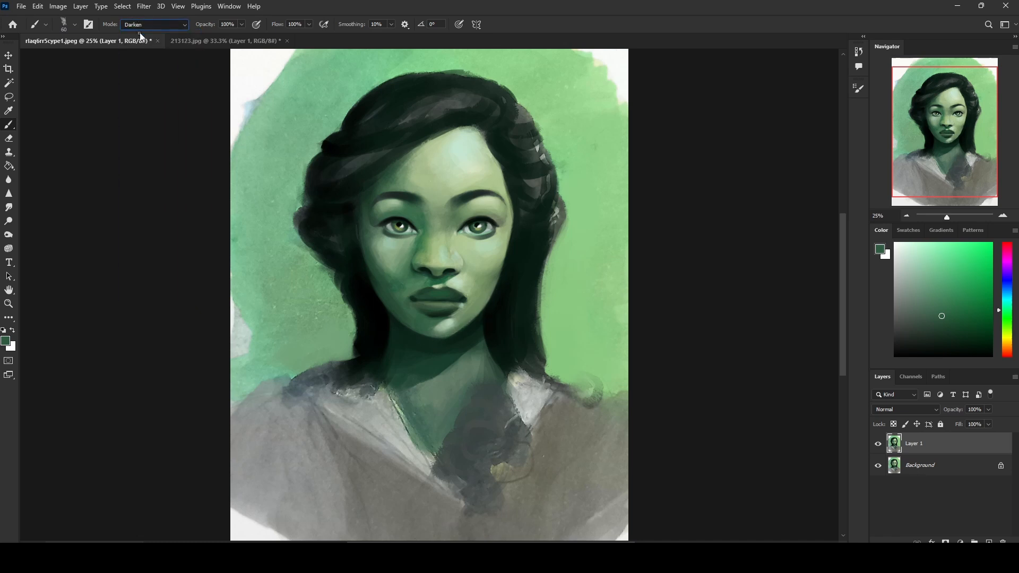
pyautogui.keyDown('alt'); pyautogui.click(454, 317); pyautogui.keyUp('alt')
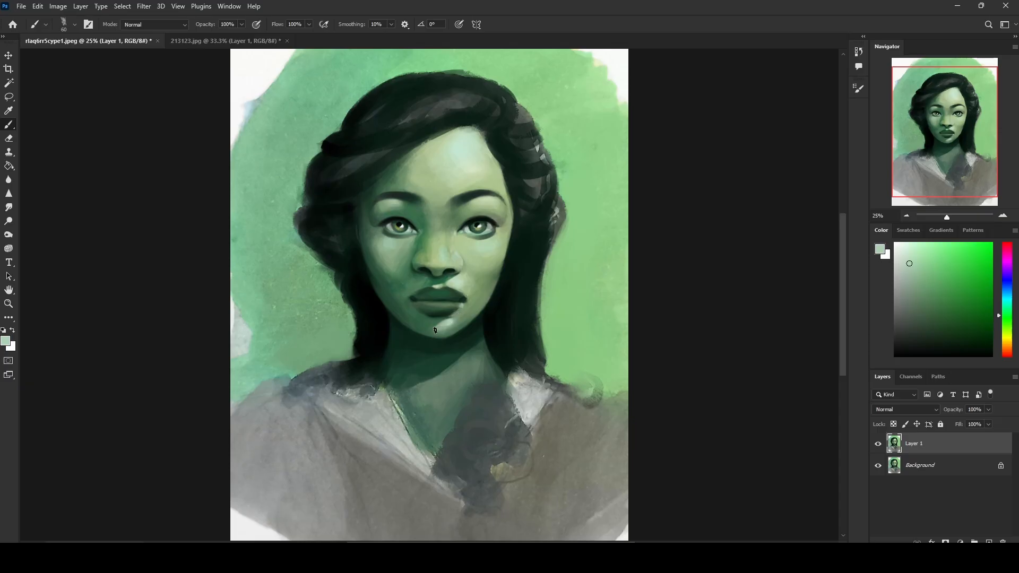
pyautogui.keyDown('alt'); pyautogui.click(450, 326); pyautogui.keyUp('alt')
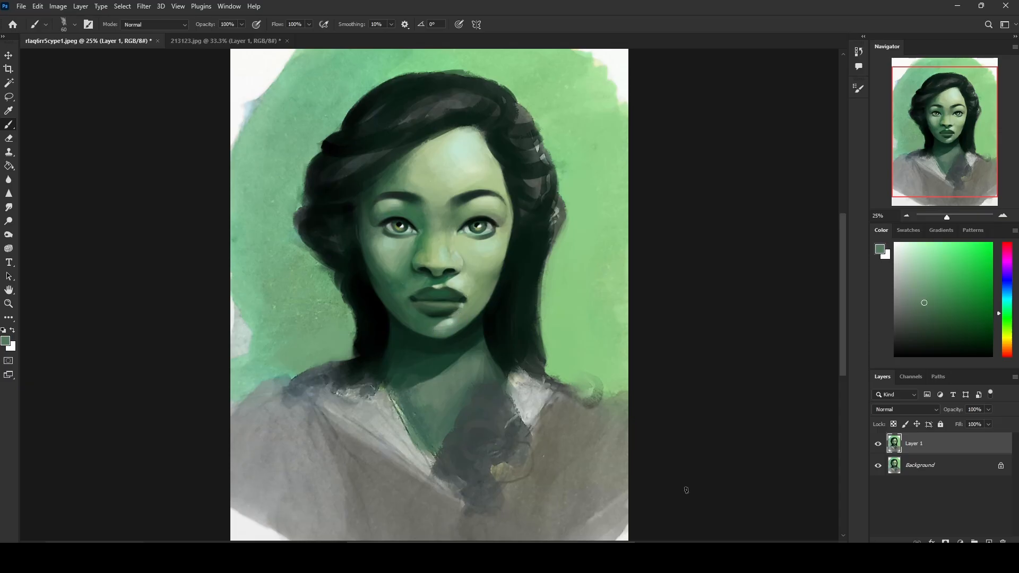
# Step: Flatten the painted portrait, select the whole canvas and copy it
pyautogui.rightClick(944, 444)
pyautogui.click(871, 431)
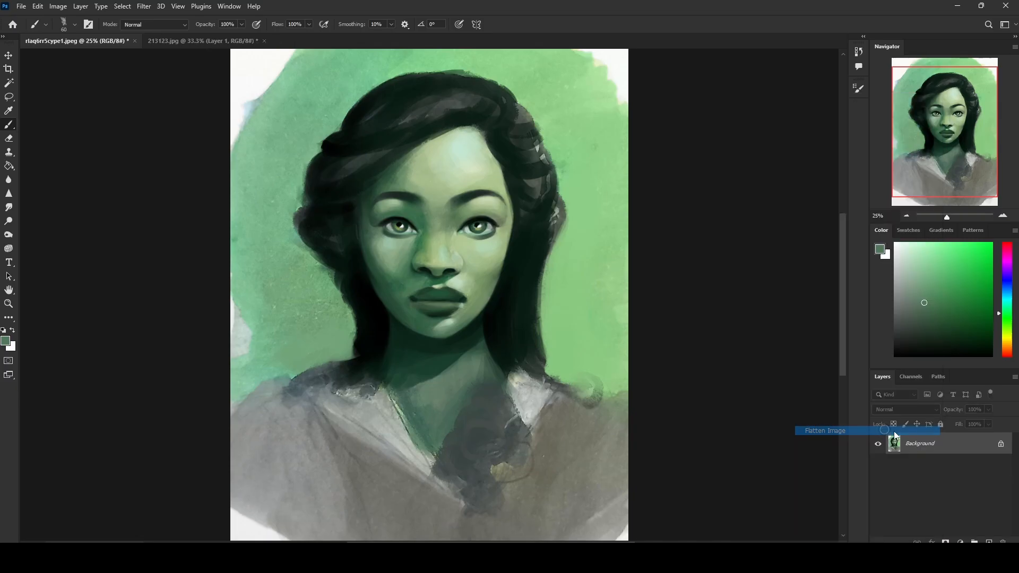
pyautogui.hotkey('ctrl', 'a')
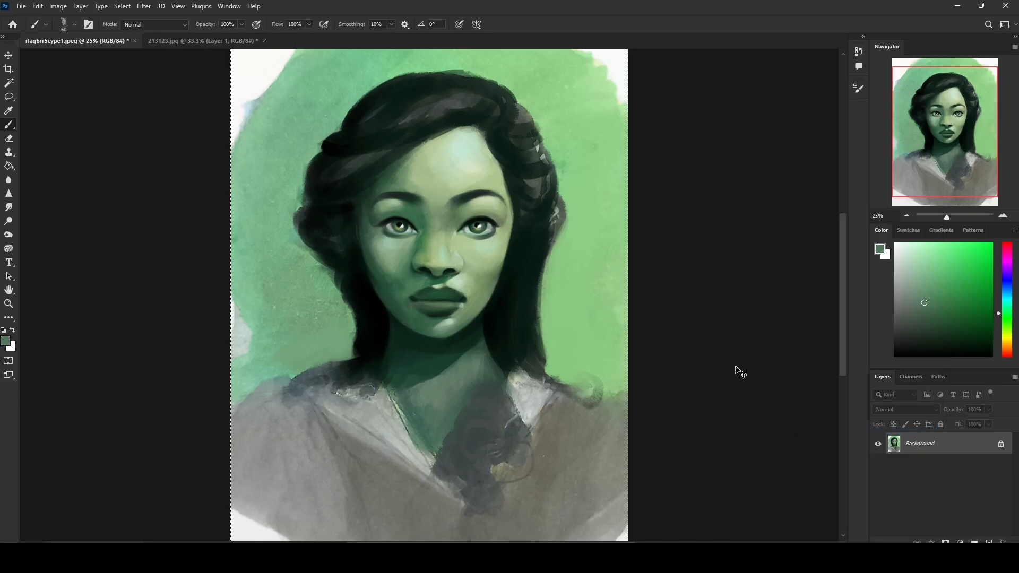
# Step: Revert the portrait document to its original opening state in the history
pyautogui.click(858, 52)
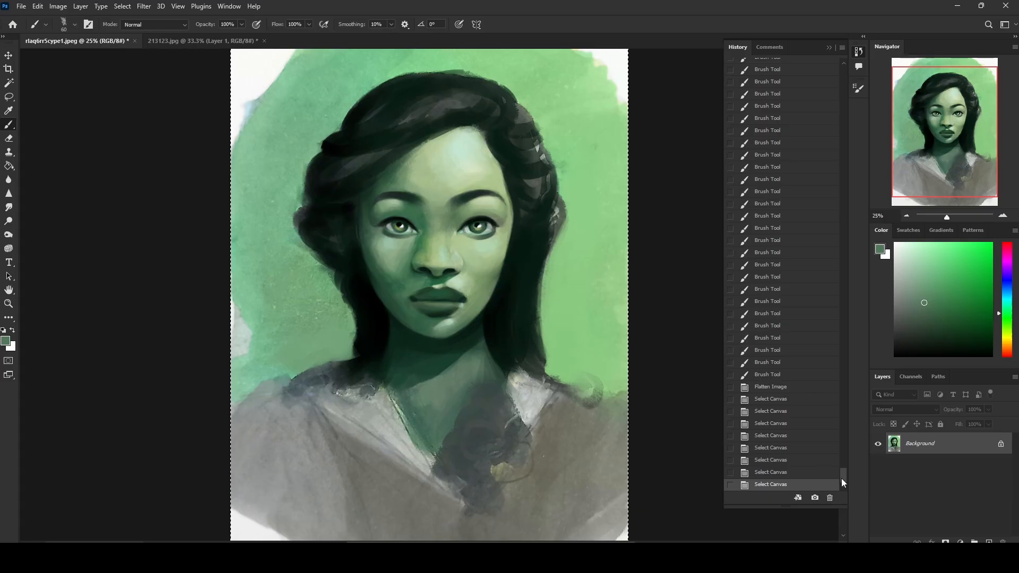
pyautogui.moveTo(843, 477)
pyautogui.mouseDown()
pyautogui.moveTo(836, 184)
pyautogui.moveTo(820, 68)
pyautogui.mouseUp()
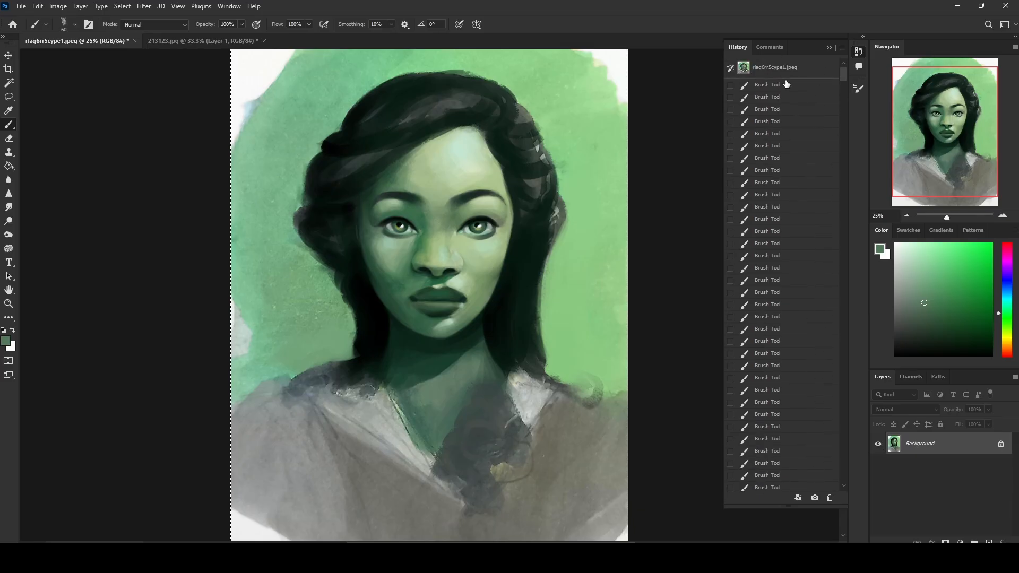
pyautogui.hotkey('ctrl', 'a')
pyautogui.hotkey('ctrl', 'a')
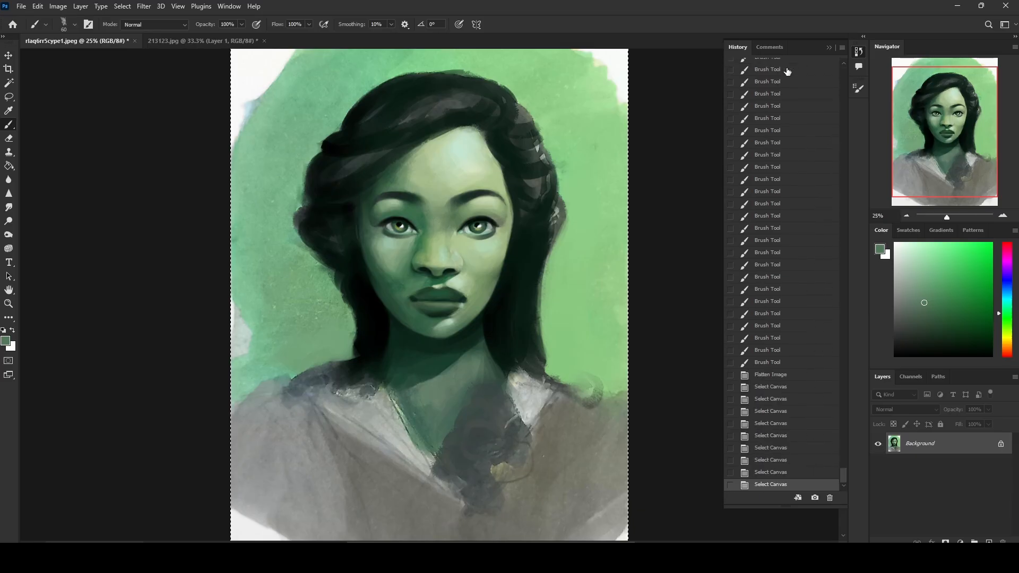
pyautogui.moveTo(843, 475); pyautogui.dragTo(841, 69)
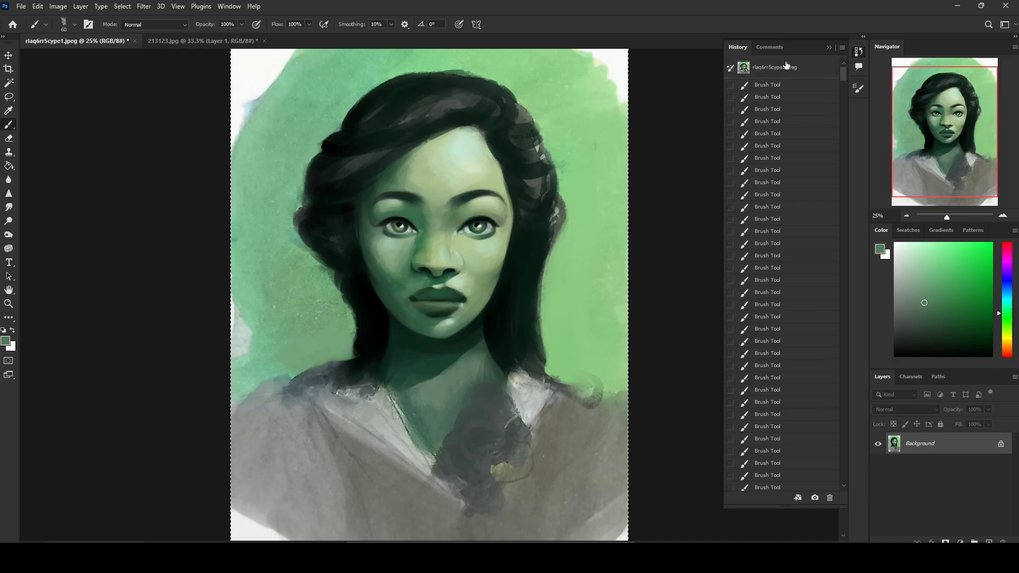
pyautogui.click(782, 72)
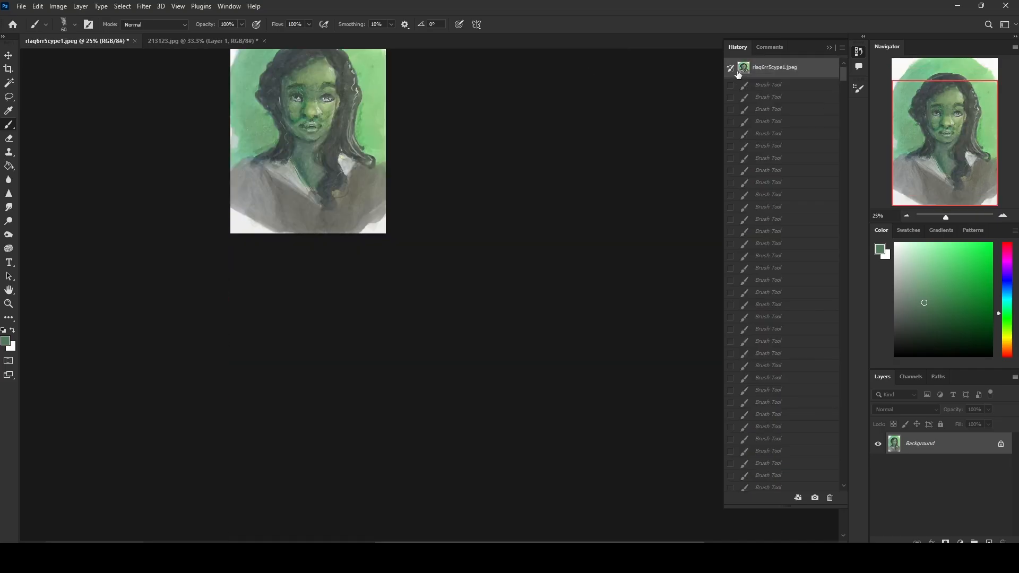
# Step: Resize the original image to a width of 3000 pixels and paste the copied overpainting in place as a new layer
pyautogui.click(58, 6)
pyautogui.click(66, 87)
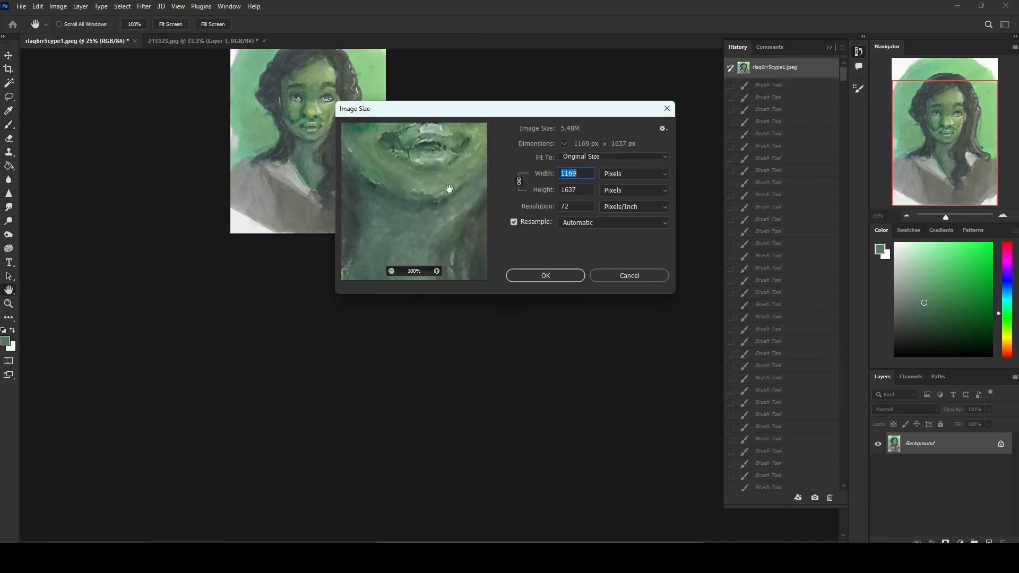
pyautogui.write('3000')
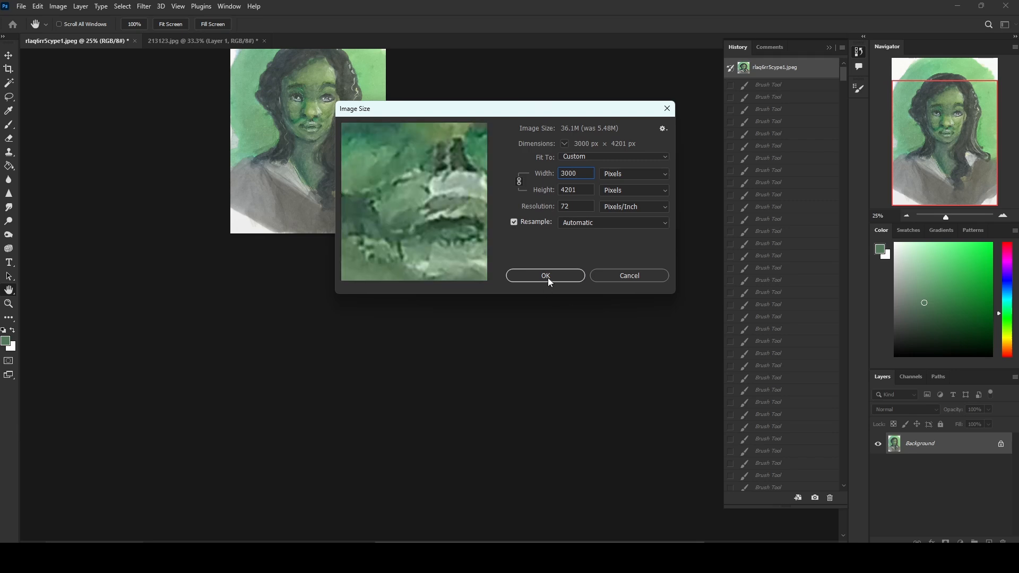
pyautogui.click(545, 275)
pyautogui.hotkey('ctrl', 'shift', 'v')
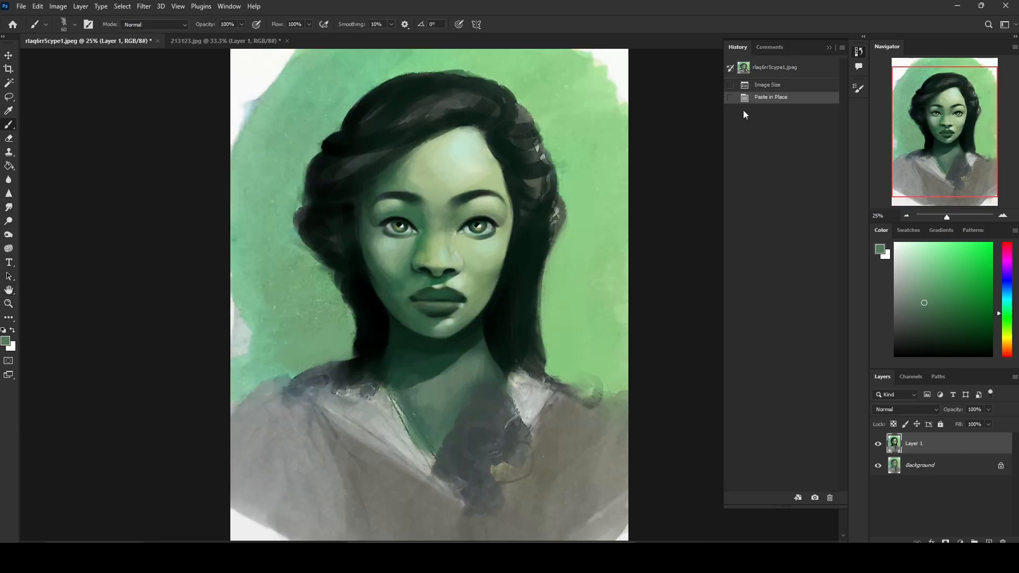
# Step: Compare the overpainting with the original portrait by hiding and showing Layer 1 at a closer view
pyautogui.click(877, 444)
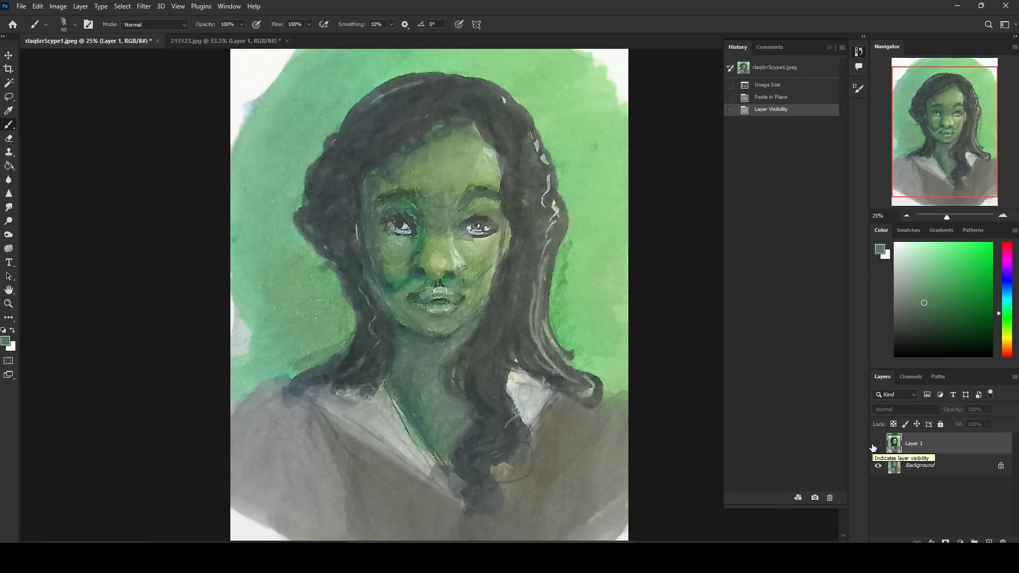
pyautogui.hotkey('ctrl', '+')
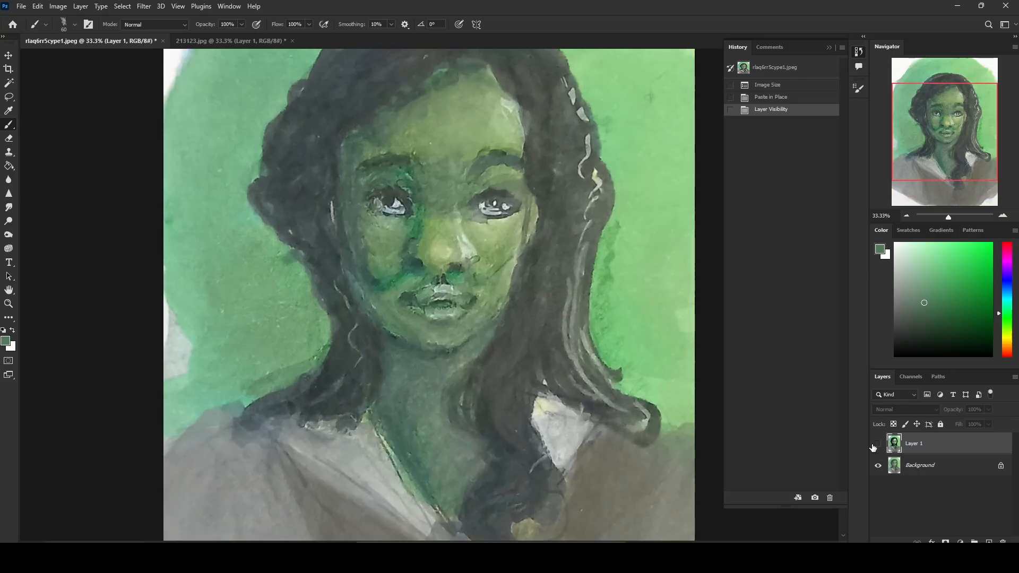
pyautogui.click(828, 47)
pyautogui.click(879, 445)
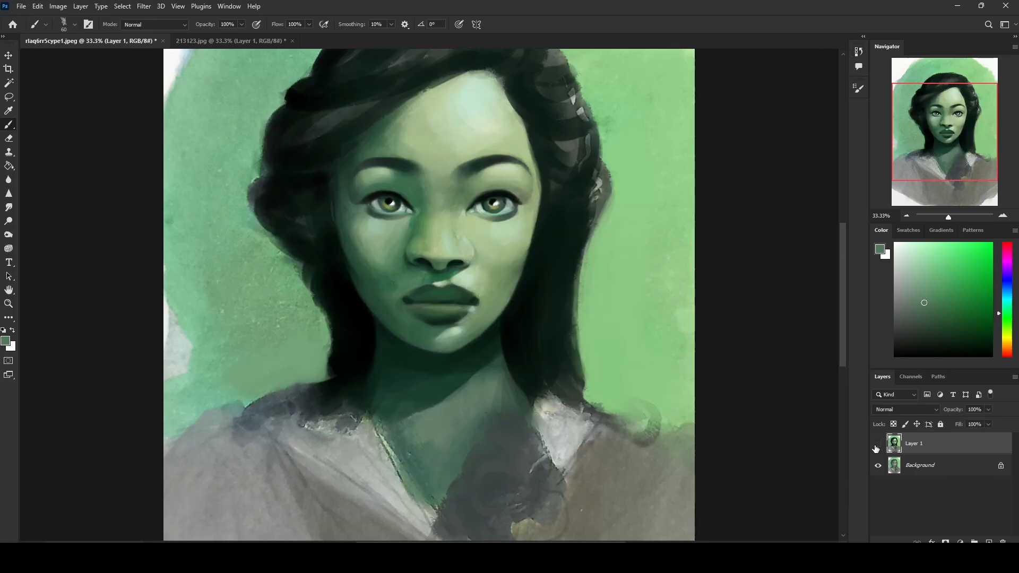
pyautogui.click(878, 446)
pyautogui.click(877, 446)
# Step: Reduce the brush to 20 px and touch up the base of the nose with a sampled dark green
pyautogui.press('[')
pyautogui.press('[')
pyautogui.keyDown('alt'); pyautogui.click(444, 270); pyautogui.keyUp('alt')
# Step: Check the touched-up face against the original by toggling the overpainted layer
pyautogui.click(878, 447)
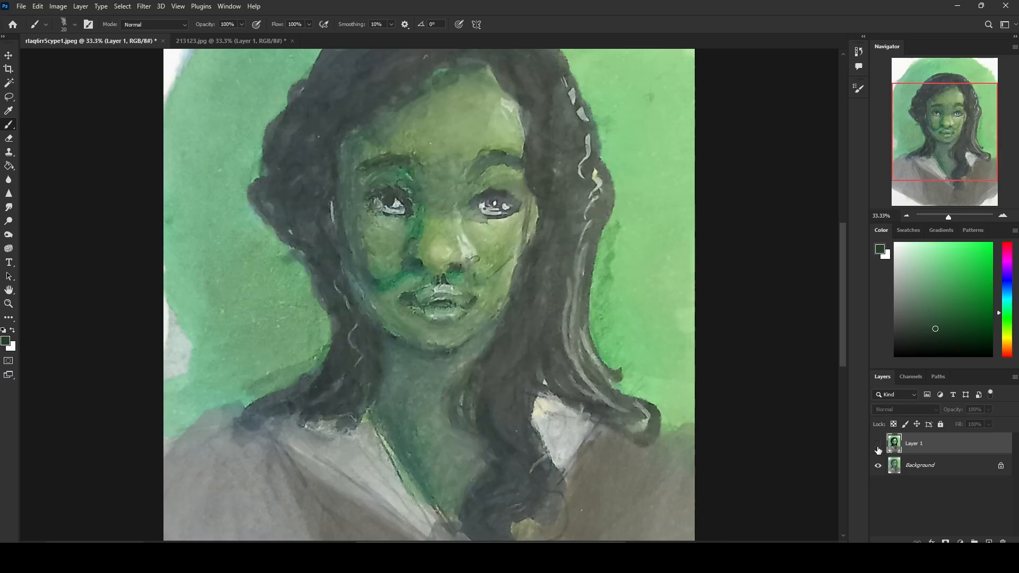
pyautogui.click(878, 448)
pyautogui.click(878, 449)
# Step: Switch to 213123.jpg, show Layer 1 and step its history back to before the nostril and eye brushwork
pyautogui.click(232, 41)
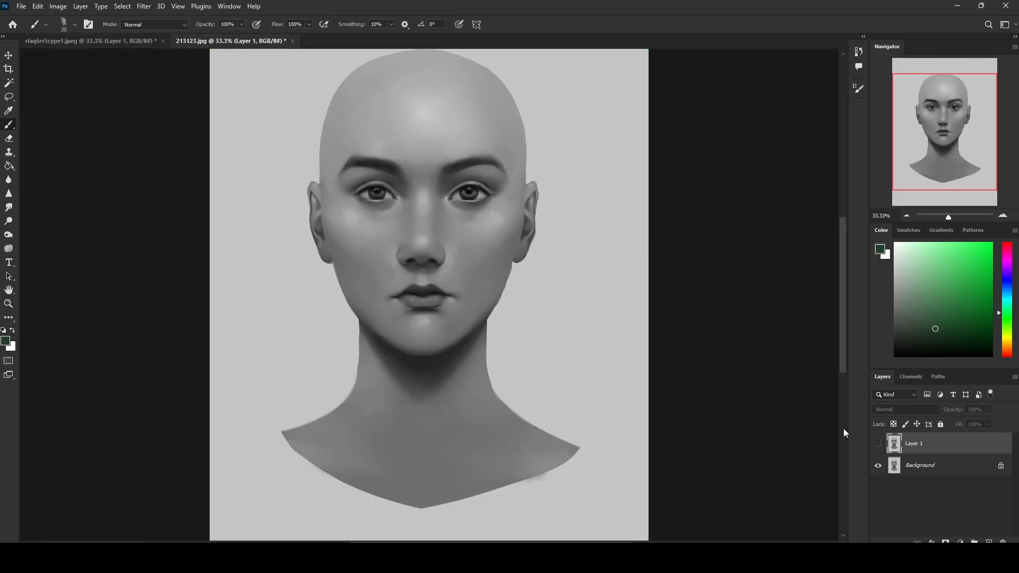
pyautogui.click(878, 443)
pyautogui.click(859, 52)
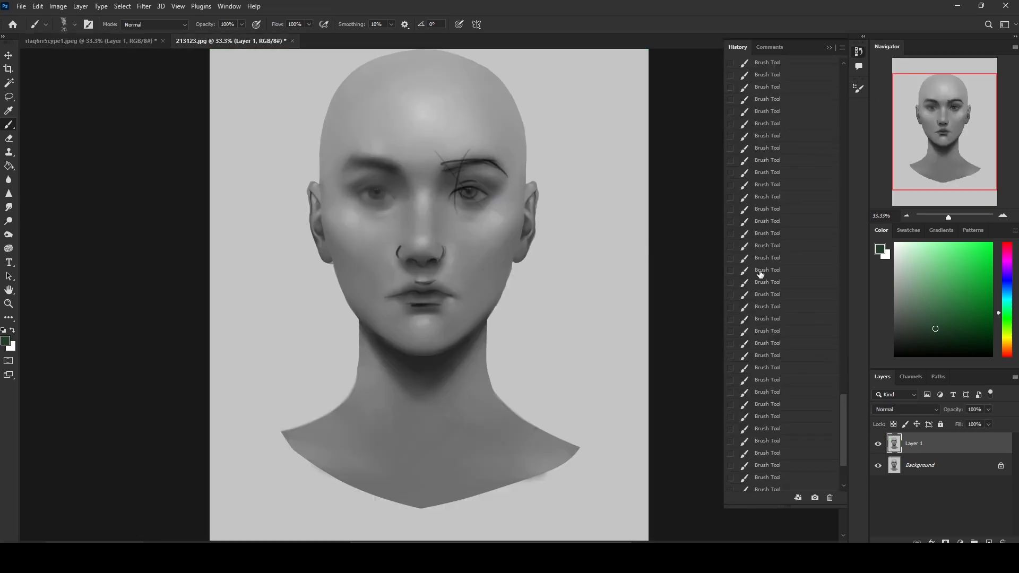
pyautogui.click(769, 224)
pyautogui.click(774, 139)
pyautogui.click(775, 89)
pyautogui.scroll(6, 791, 351)
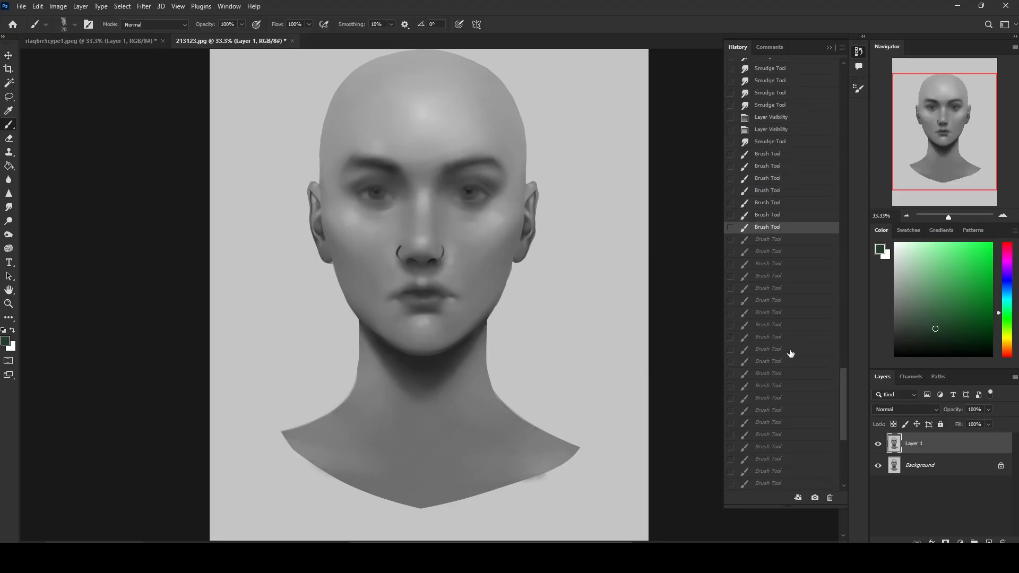
pyautogui.click(761, 229)
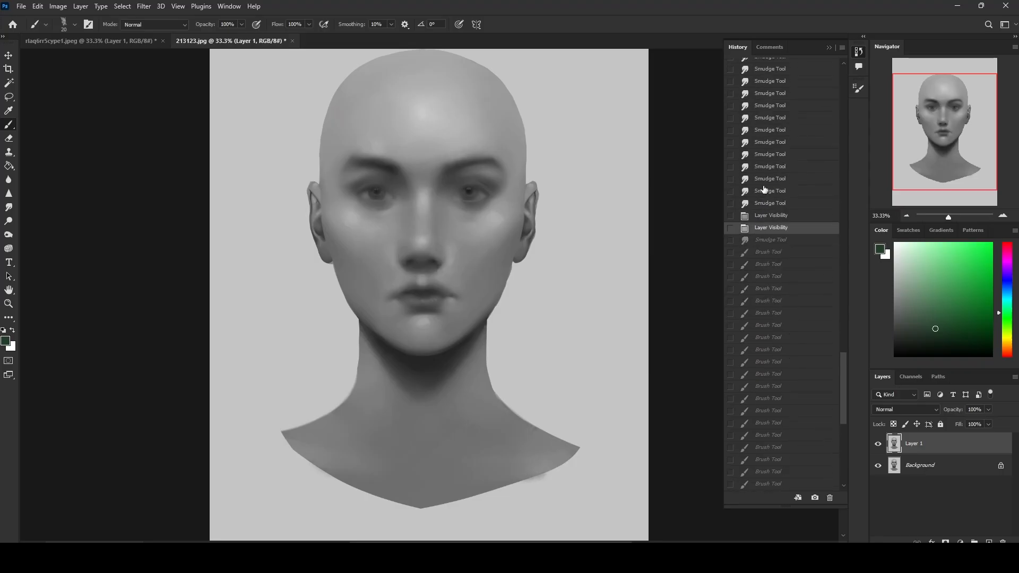
pyautogui.click(826, 48)
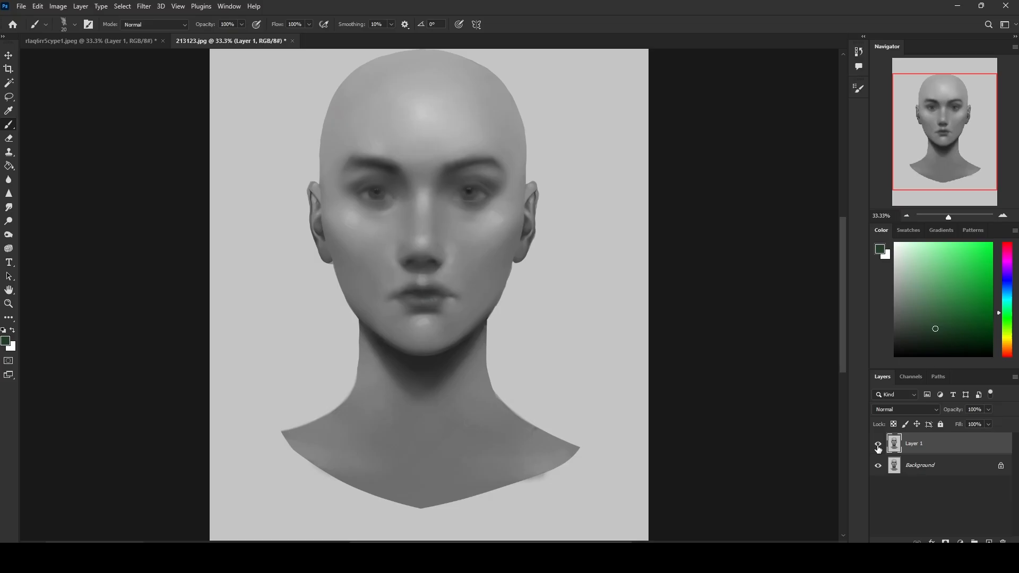
# Step: Return to the green portrait and repeatedly compare the full overpainting with the original by toggling Layer 1
pyautogui.click(106, 42)
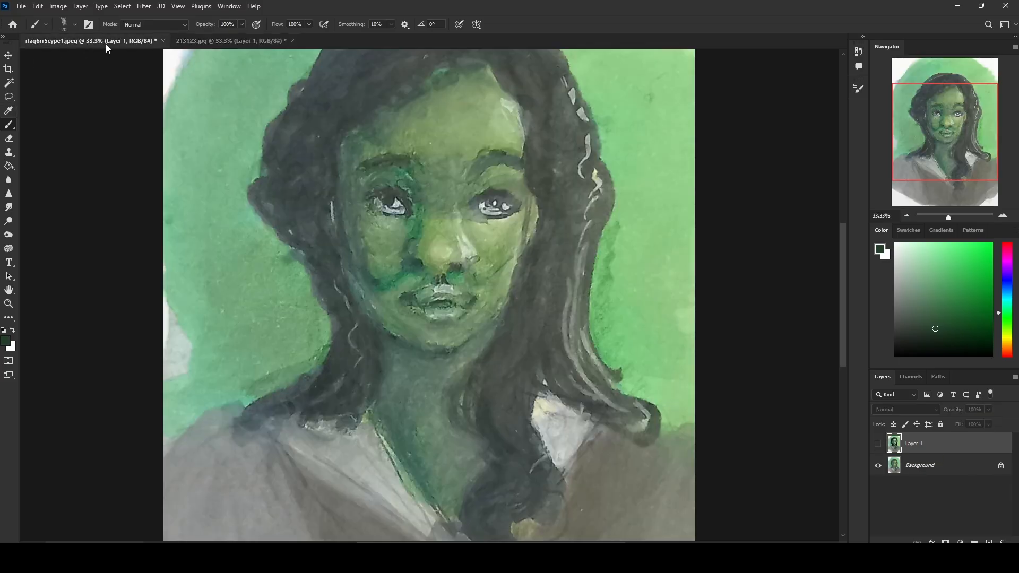
pyautogui.click(878, 444)
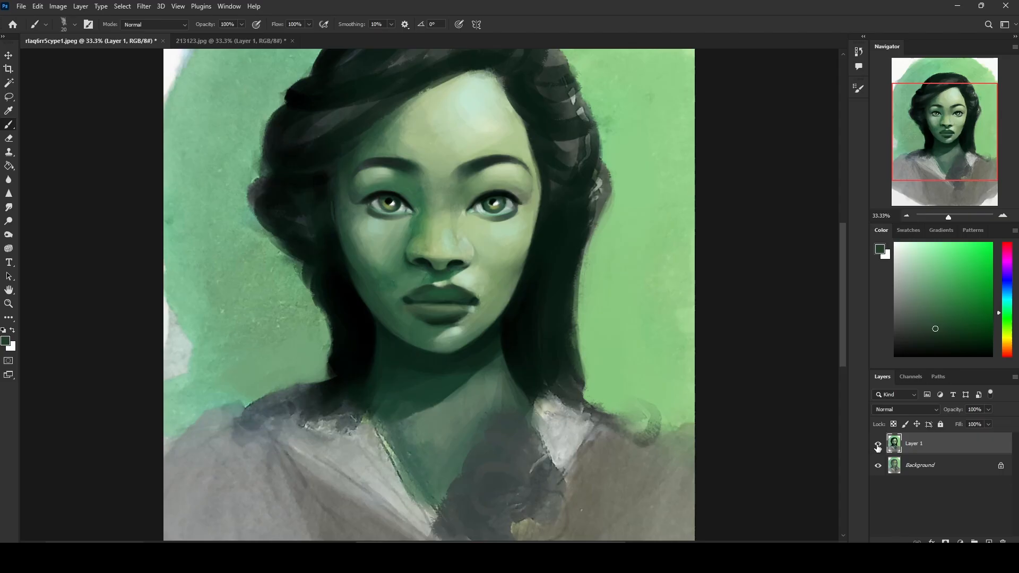
pyautogui.hotkey('ctrl', '-')
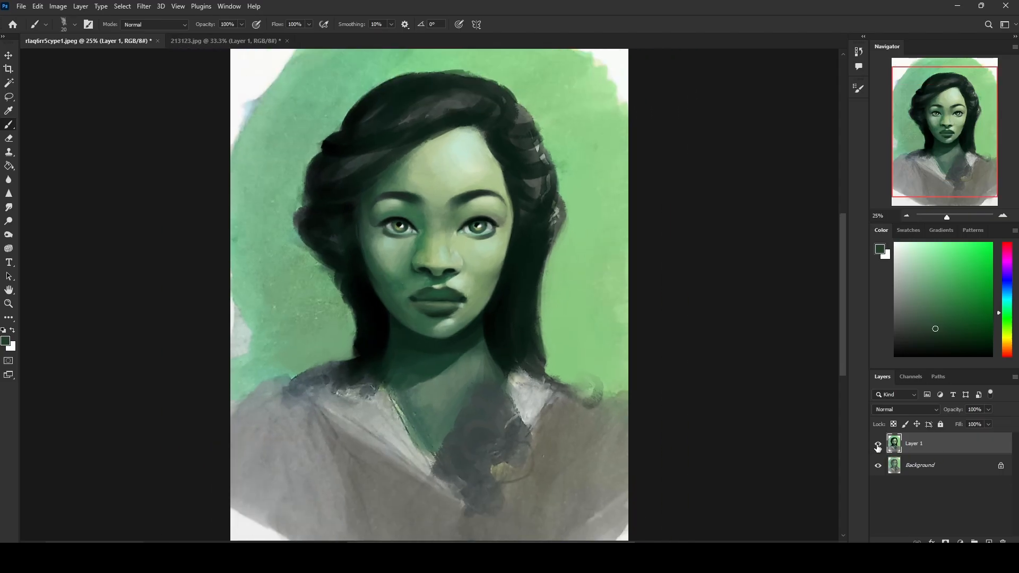
pyautogui.click(878, 445)
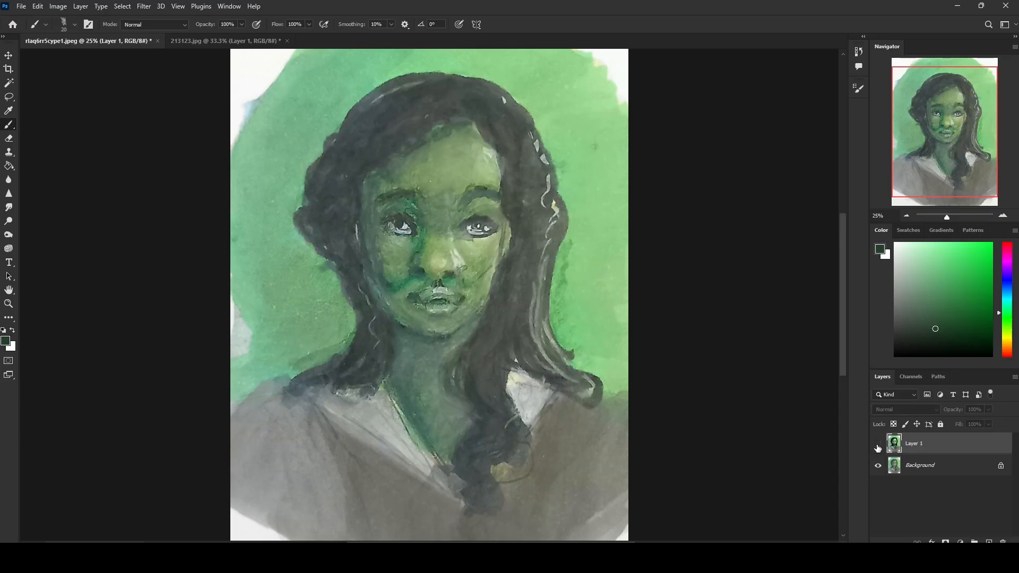
pyautogui.click(878, 446)
pyautogui.click(878, 446)
pyautogui.click(878, 446)
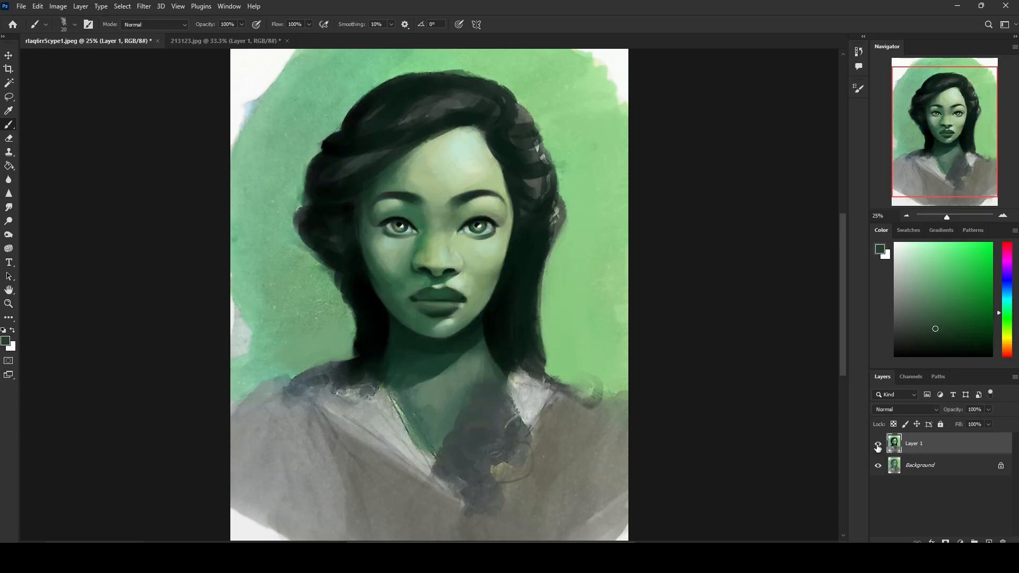
pyautogui.click(878, 446)
pyautogui.click(878, 446)
pyautogui.click(878, 446)
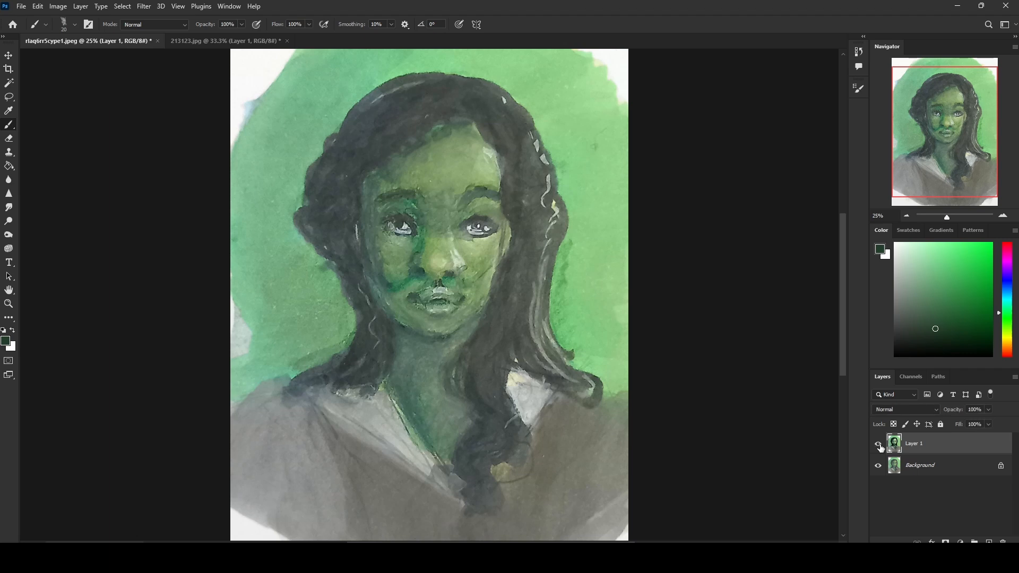
pyautogui.click(878, 446)
pyautogui.click(879, 446)
pyautogui.click(879, 446)
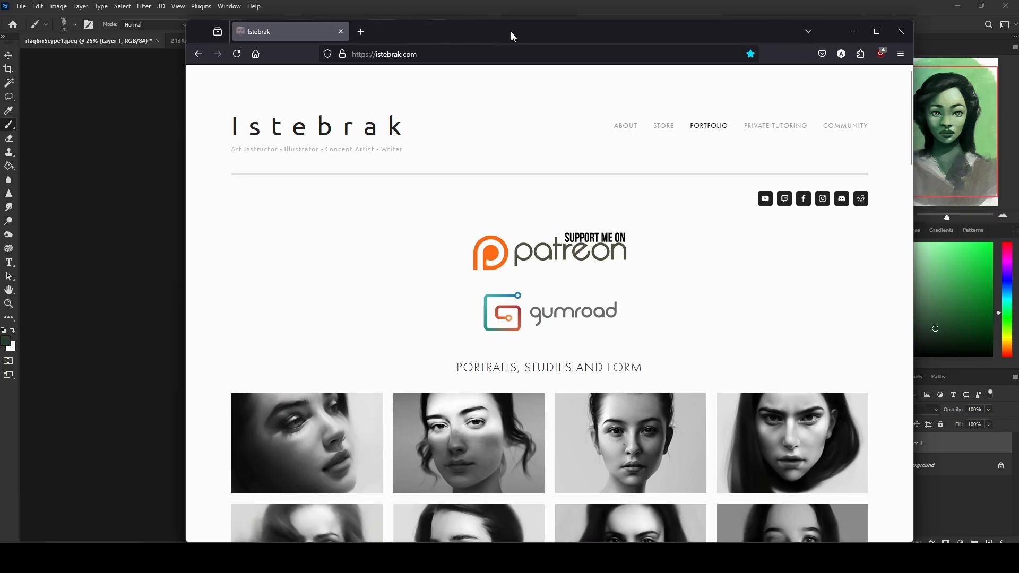
# Step: Switch to the browser, open the r/istebrak community from the Istebrak website and look through its posts
pyautogui.moveTo(511, 31); pyautogui.dragTo(460, 14)
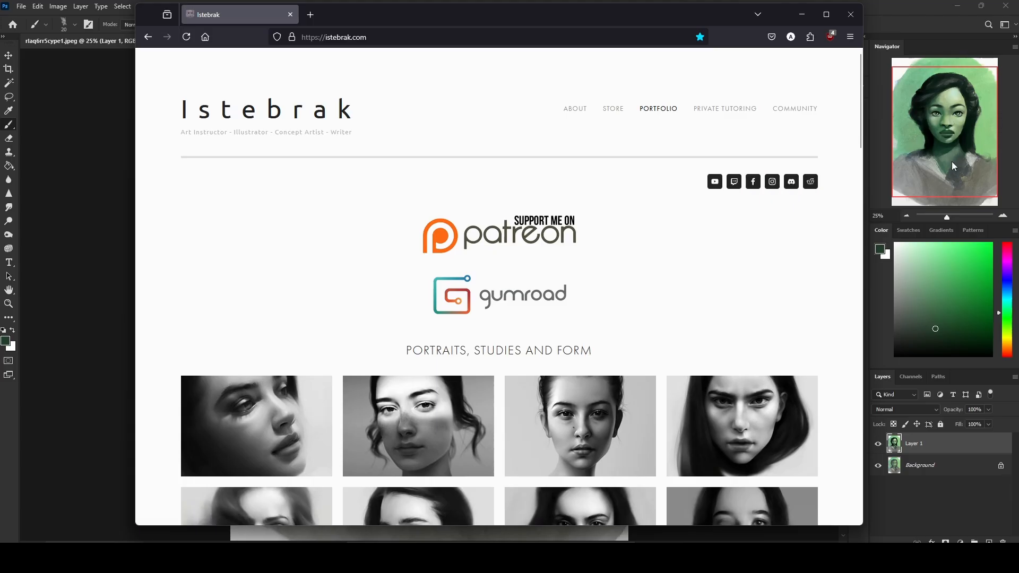
pyautogui.click(818, 182)
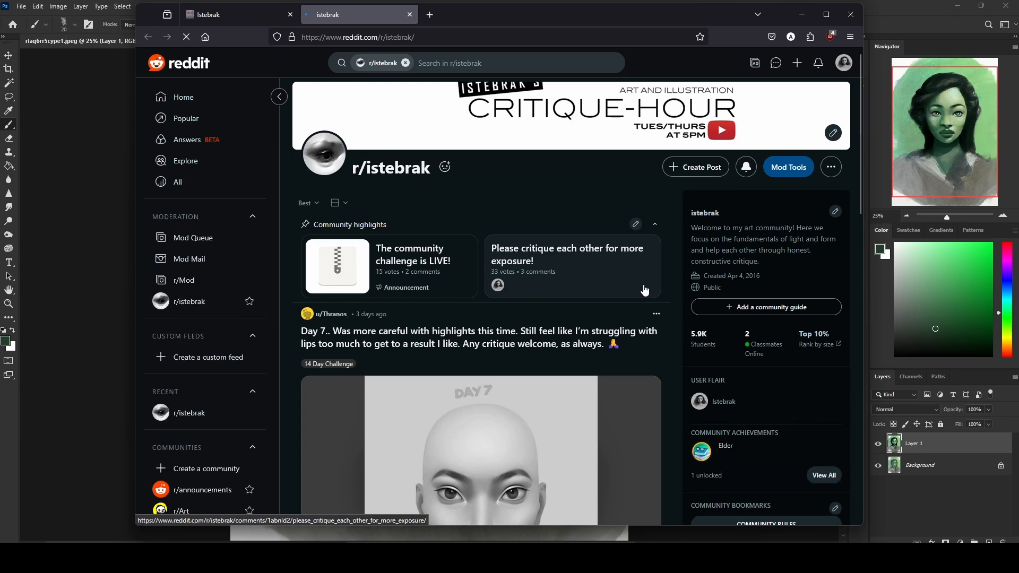
pyautogui.scroll(-3, 674, 296)
pyautogui.scroll(-2, 675, 296)
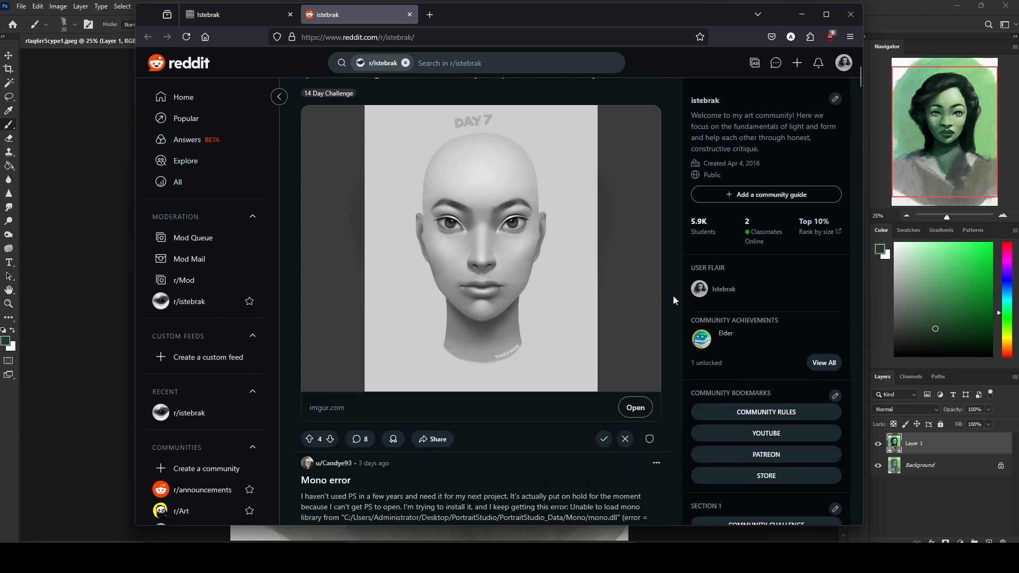
pyautogui.scroll(-2, 673, 295)
pyautogui.scroll(6, 673, 294)
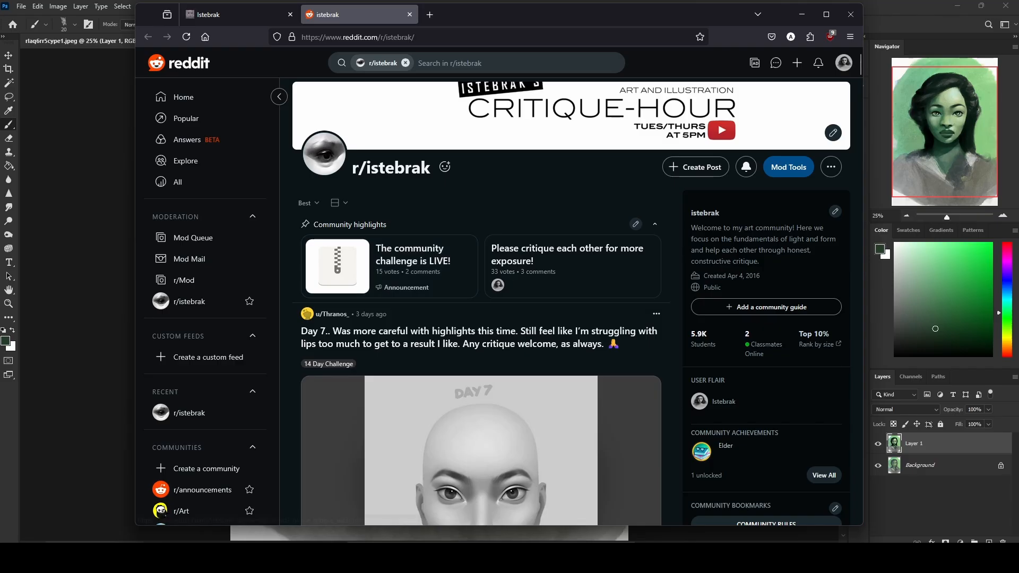
# Step: Check the date in the system calendar and open the Store page of the Istebrak website
pyautogui.click(985, 560)
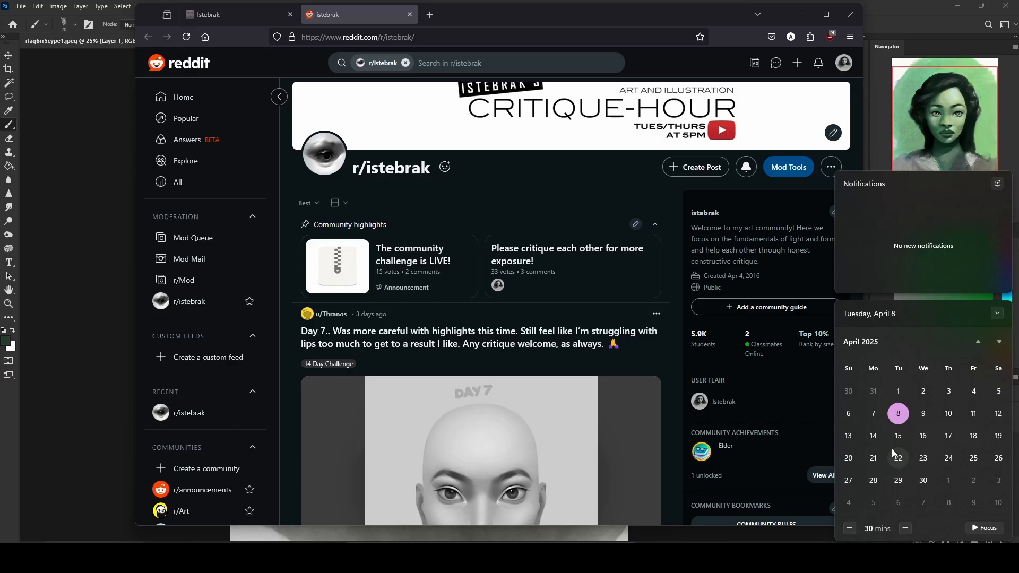
pyautogui.click(243, 16)
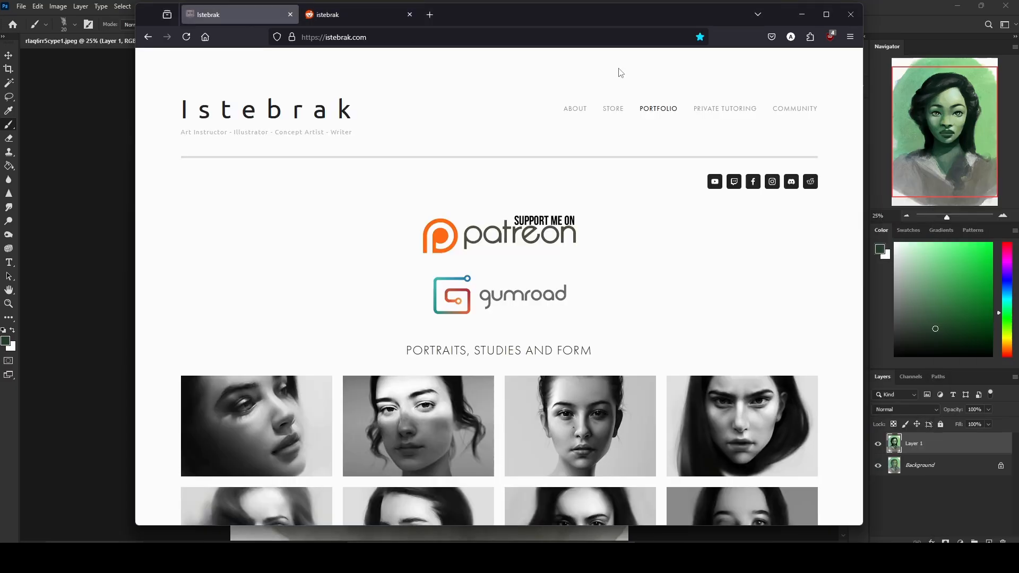
pyautogui.click(613, 111)
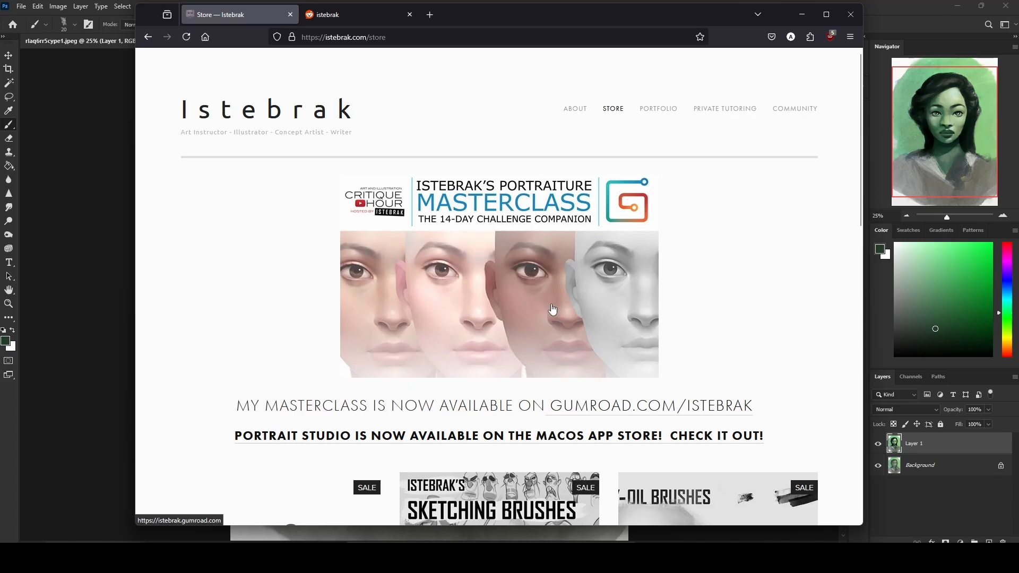
# Step: Show the green portrait in Photoshop briefly, and bring back the Istebrak Store page in Firefox
pyautogui.click(885, 8)
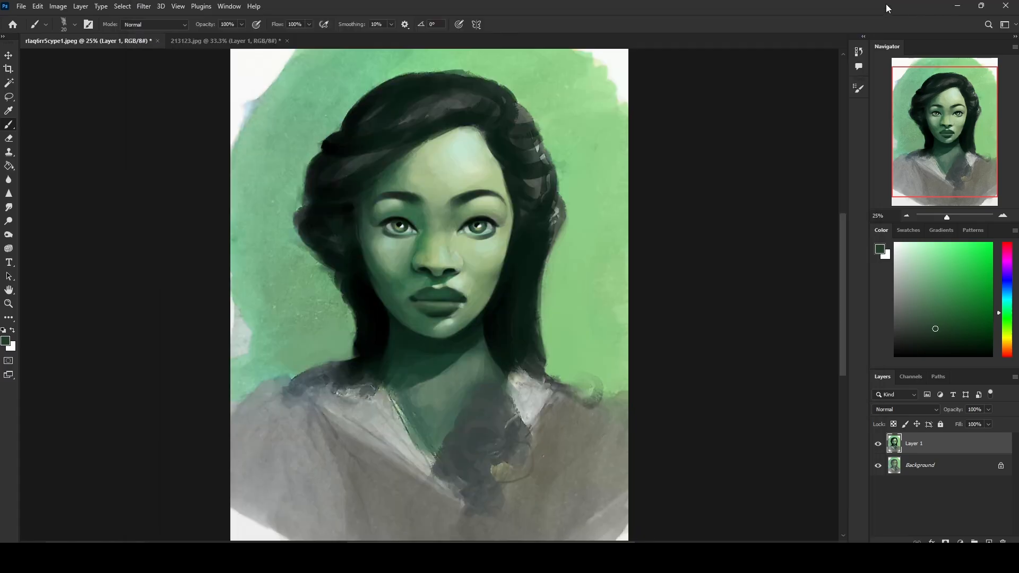
pyautogui.moveTo(290, 558)
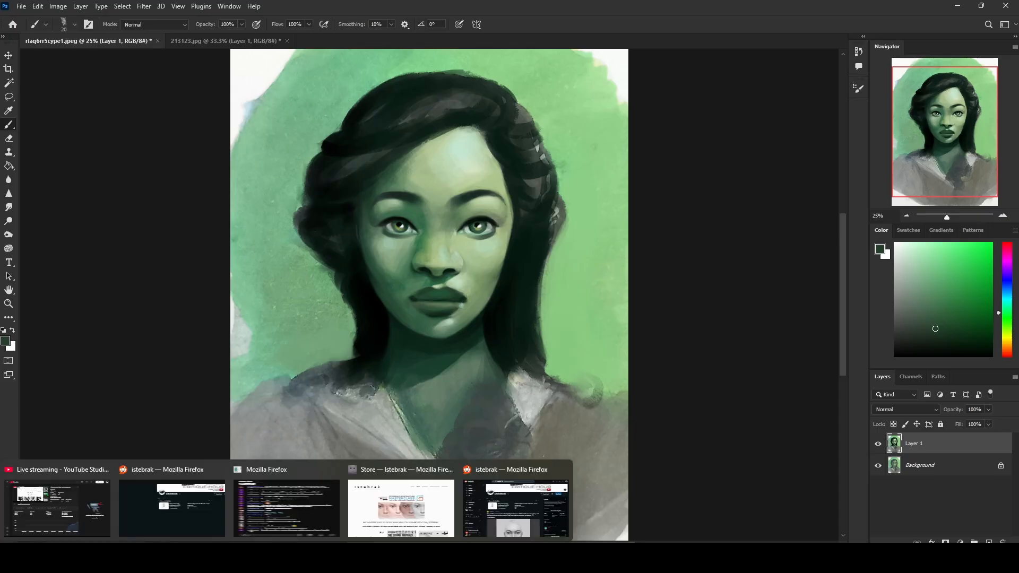
pyautogui.click(403, 502)
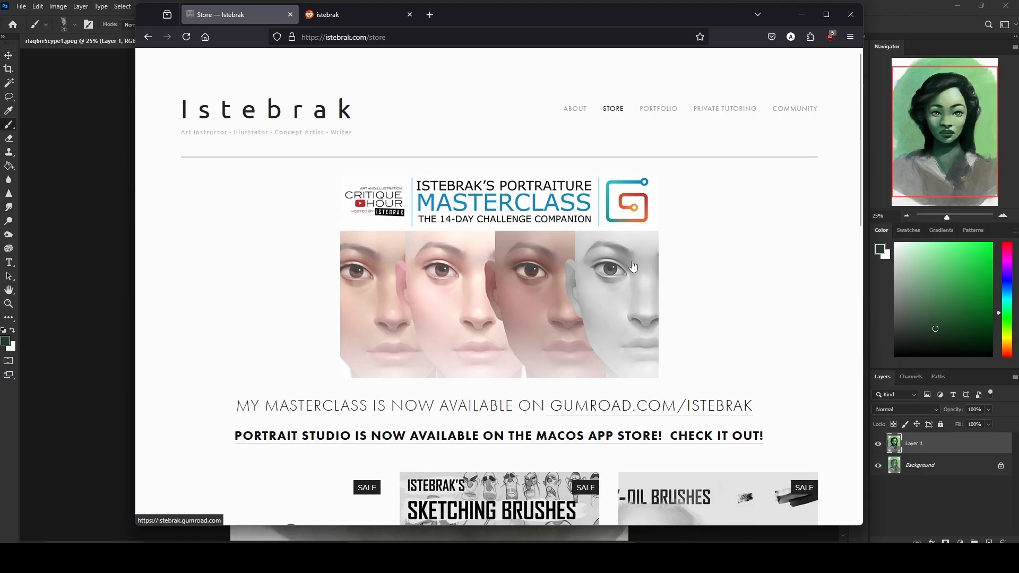
# Step: Return to the green portrait in Photoshop and compare the overpainting with the original by toggling Layer 1's visibility
pyautogui.click(910, 6)
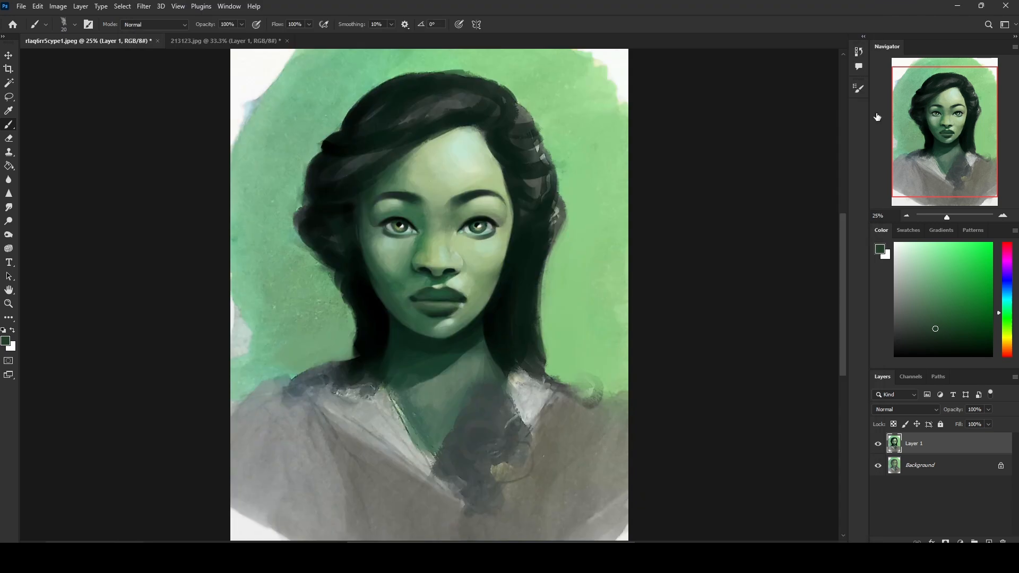
pyautogui.click(878, 444)
pyautogui.click(878, 444)
pyautogui.click(878, 445)
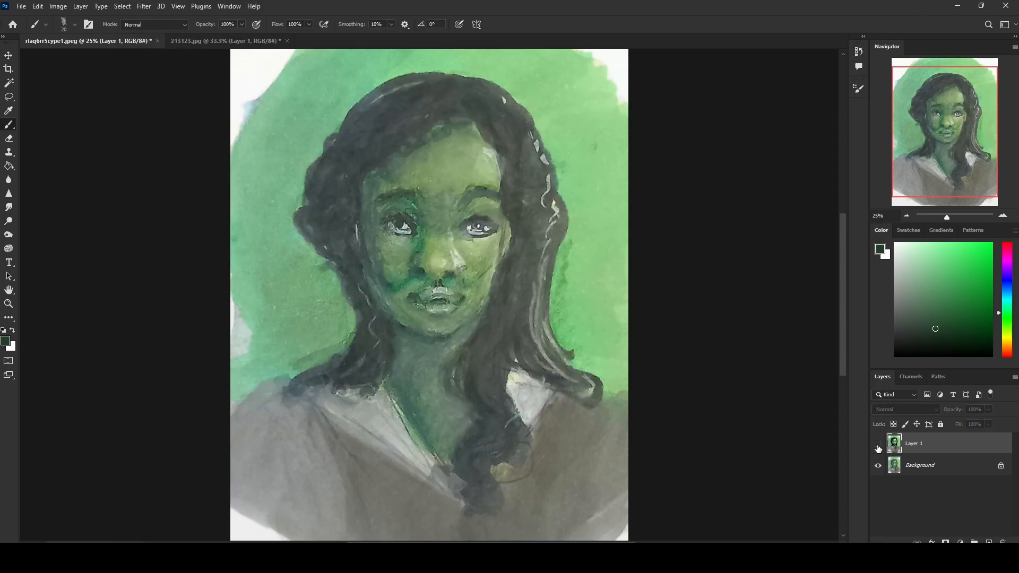
pyautogui.click(878, 444)
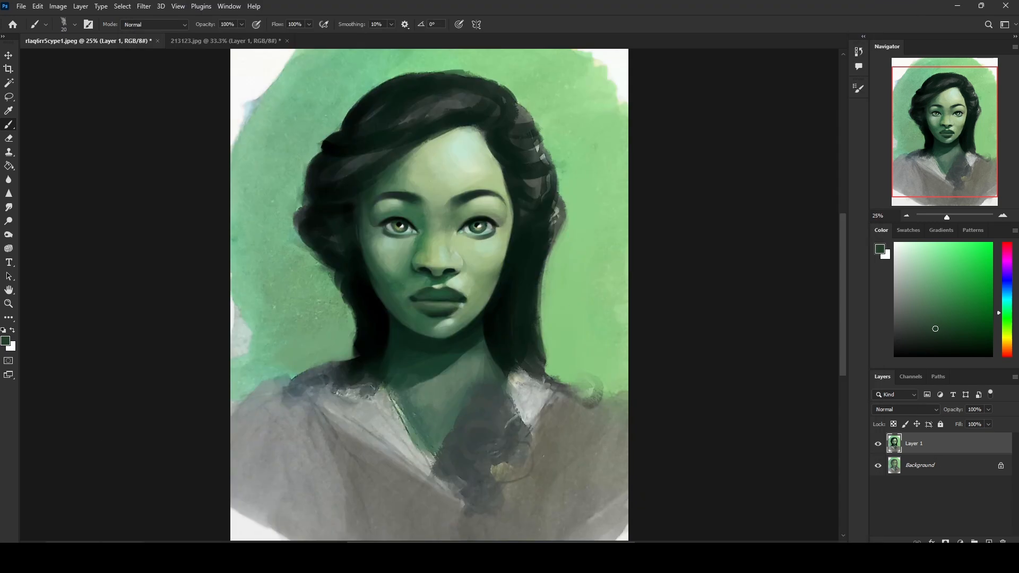
# Step: Switch to the Istebrak Store page in Firefox and look over the masterclass, PortraitStudio and brush set offers
pyautogui.hotkey('alt', 'Tab')
pyautogui.moveTo(112, 546)
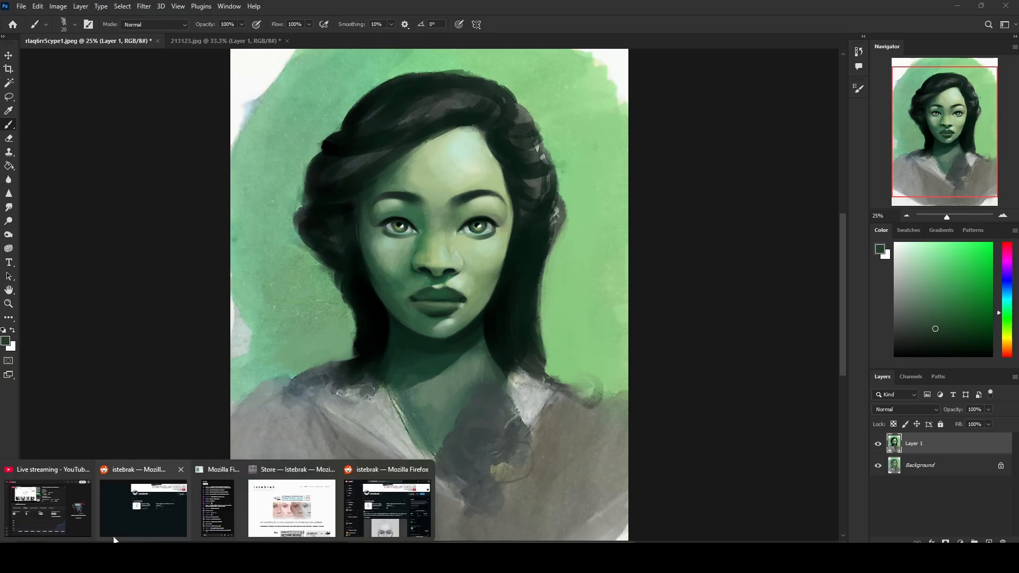
pyautogui.click(285, 507)
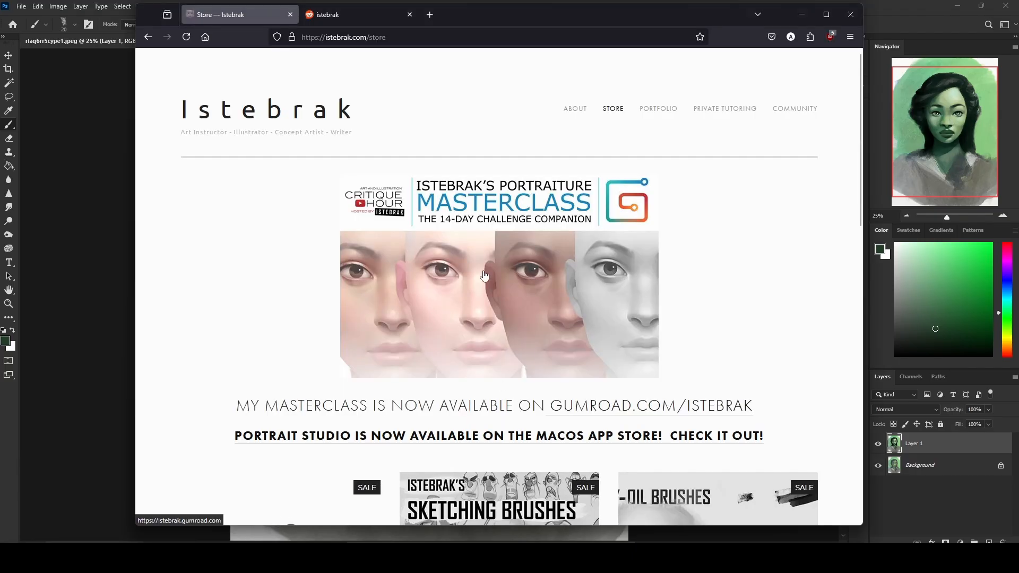
pyautogui.scroll(-4, 808, 284)
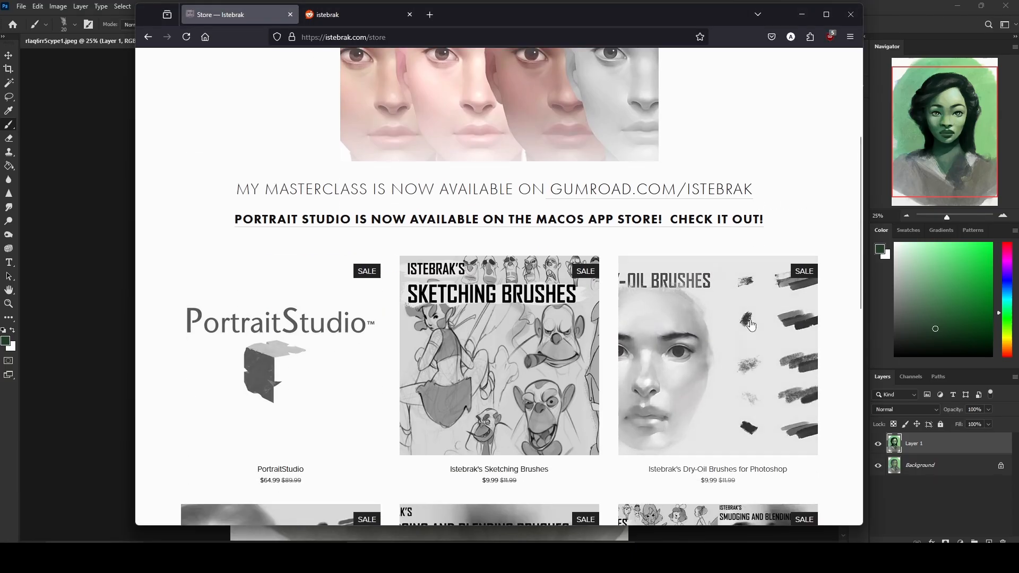
pyautogui.scroll(-4, 754, 298)
pyautogui.scroll(9, 753, 297)
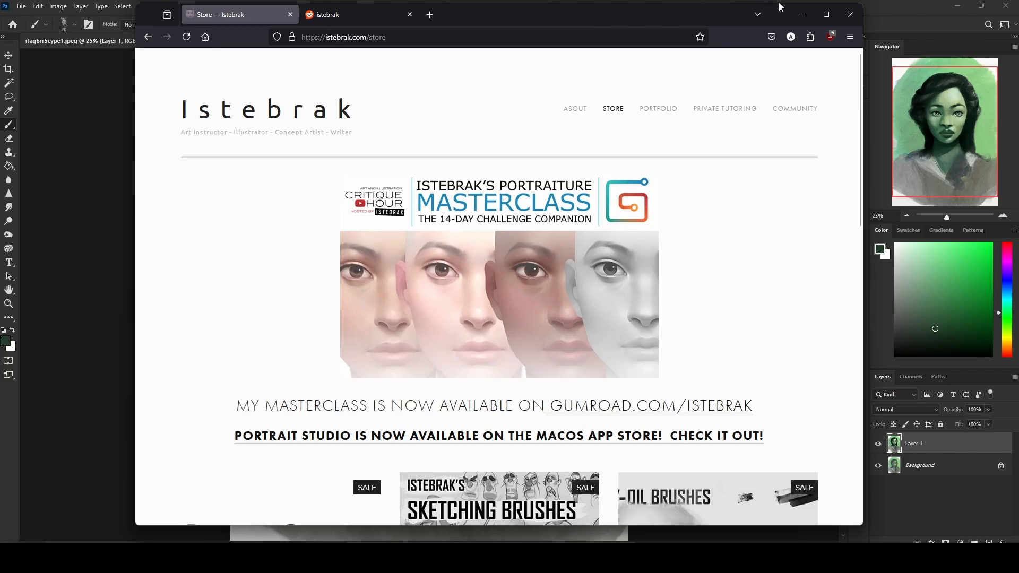
# Step: Minimize the browser to return to the green portrait and open the system calendar to check the date
pyautogui.click(802, 14)
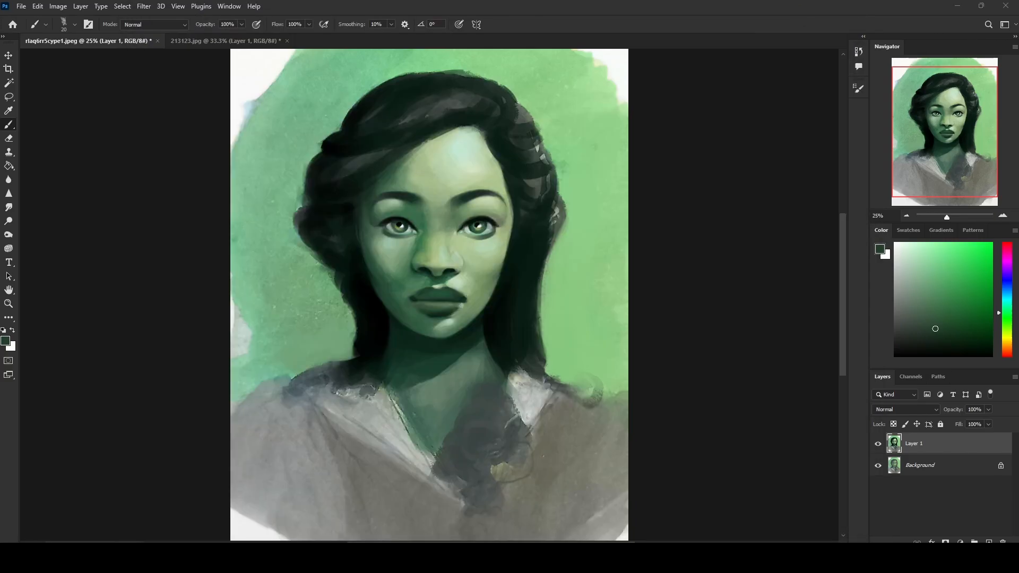
pyautogui.click(988, 561)
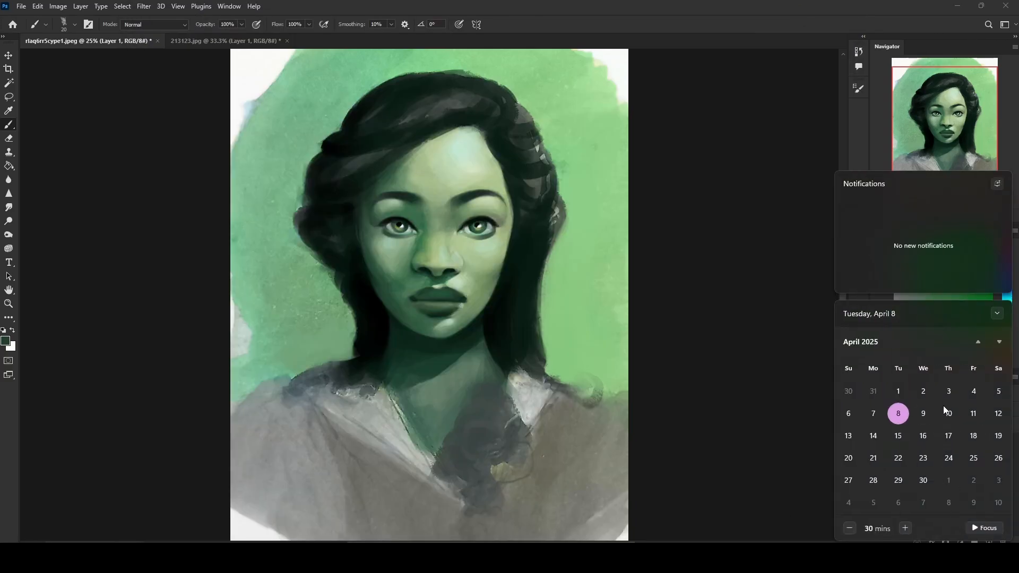